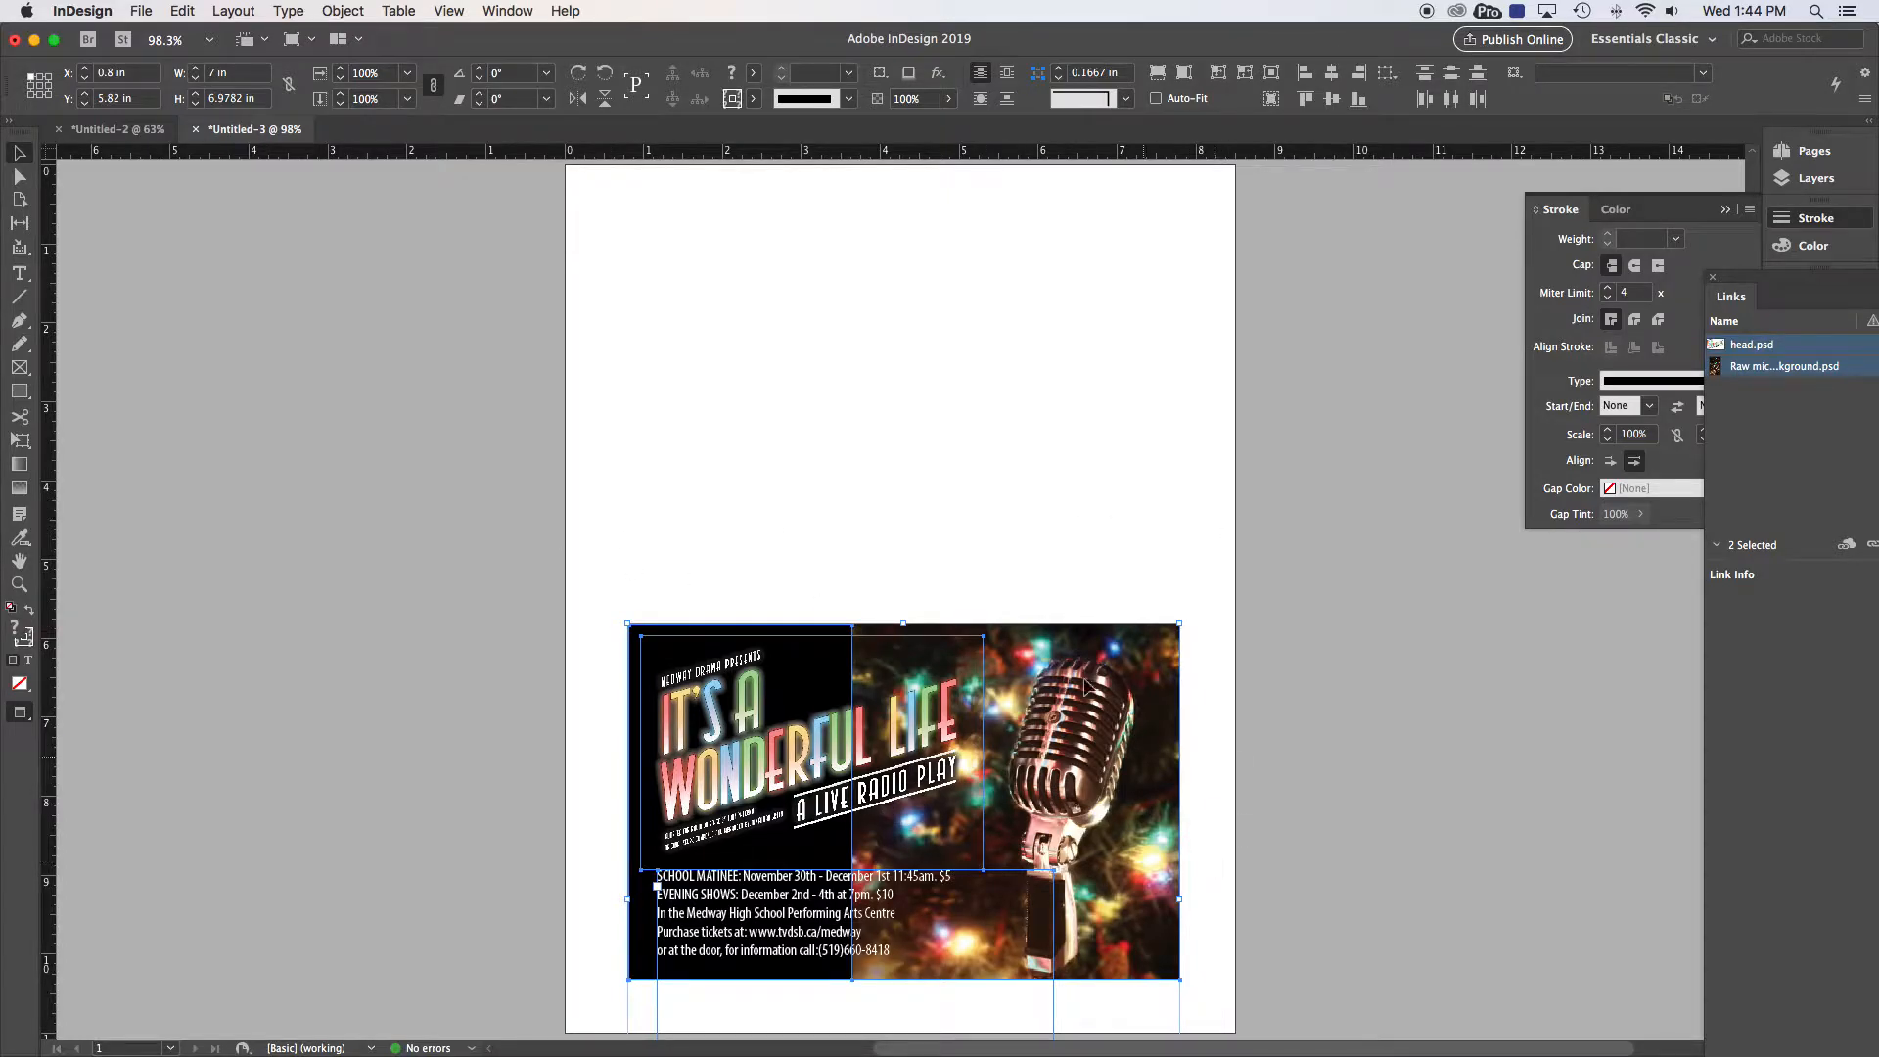
Step: Marquee-select every poster frame and drag the whole artwork up to the top of the page
left_click(1072, 650)
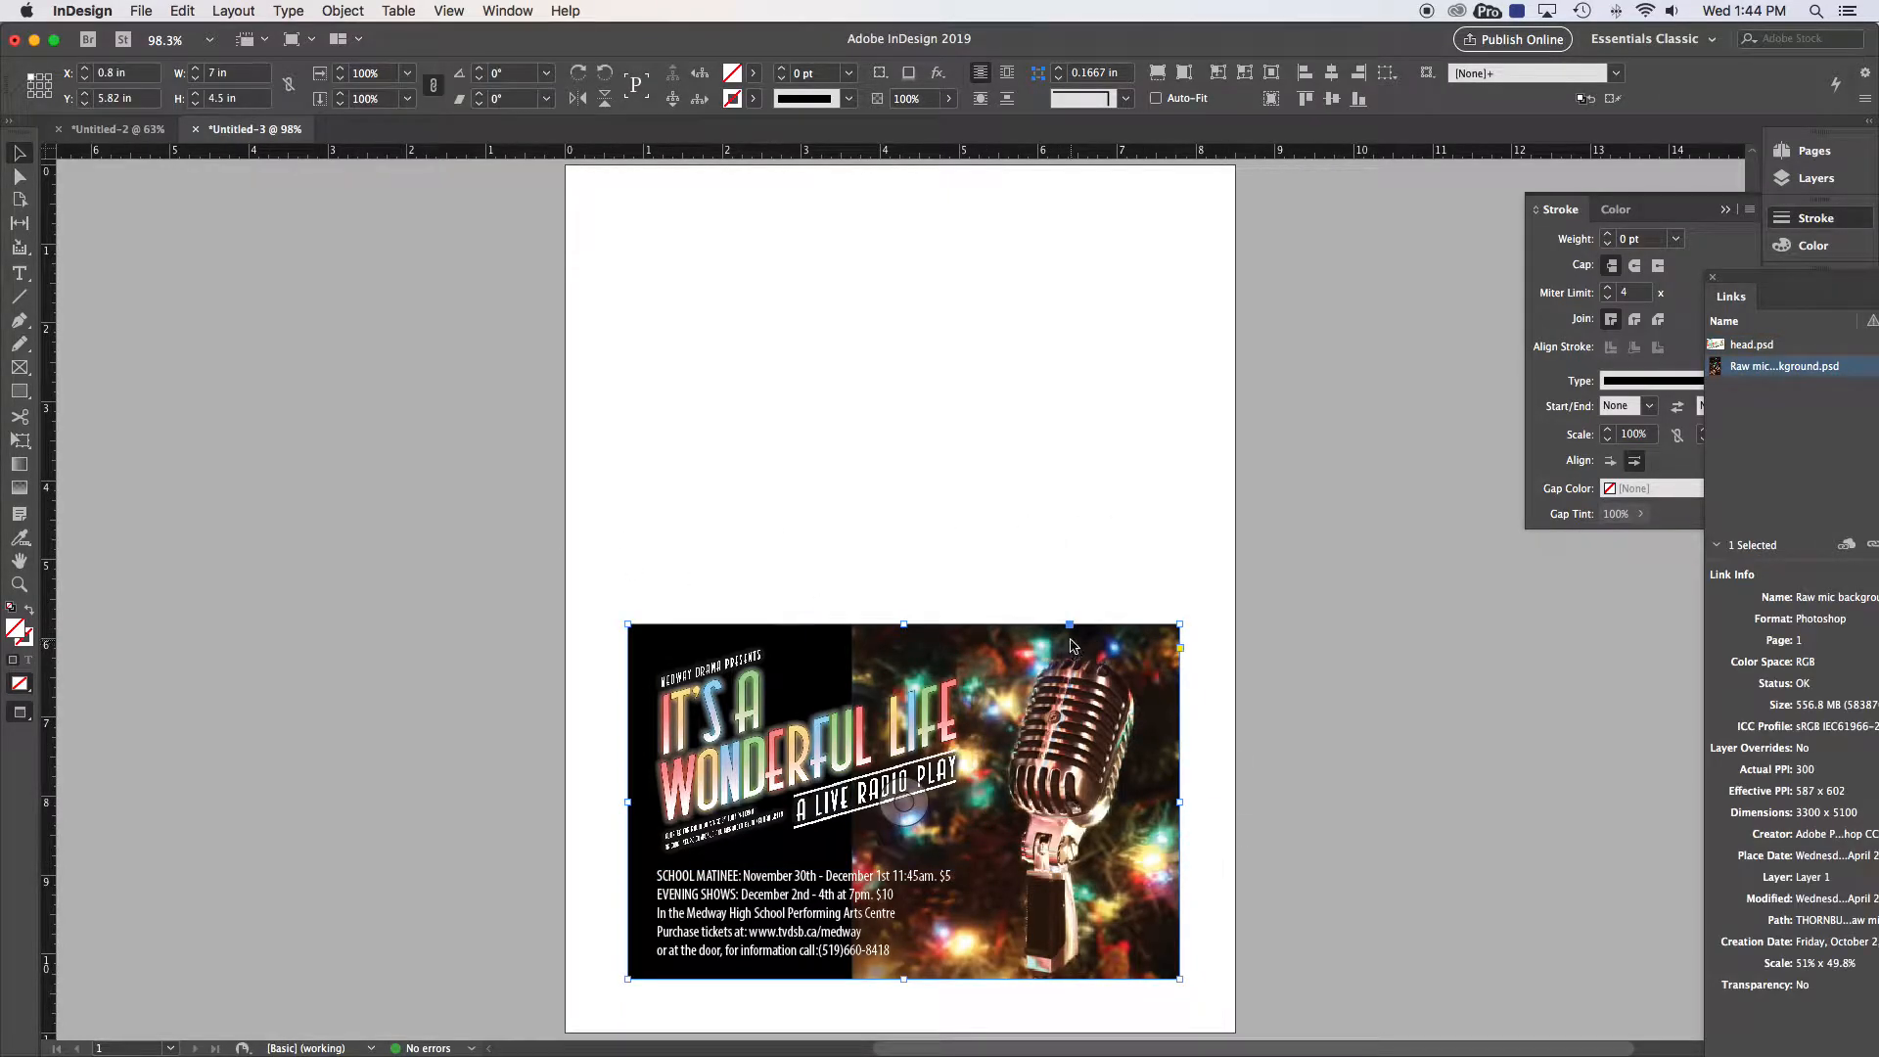
left_click_drag(587, 549, 1272, 1028)
left_click_drag(1107, 933, 1089, 527)
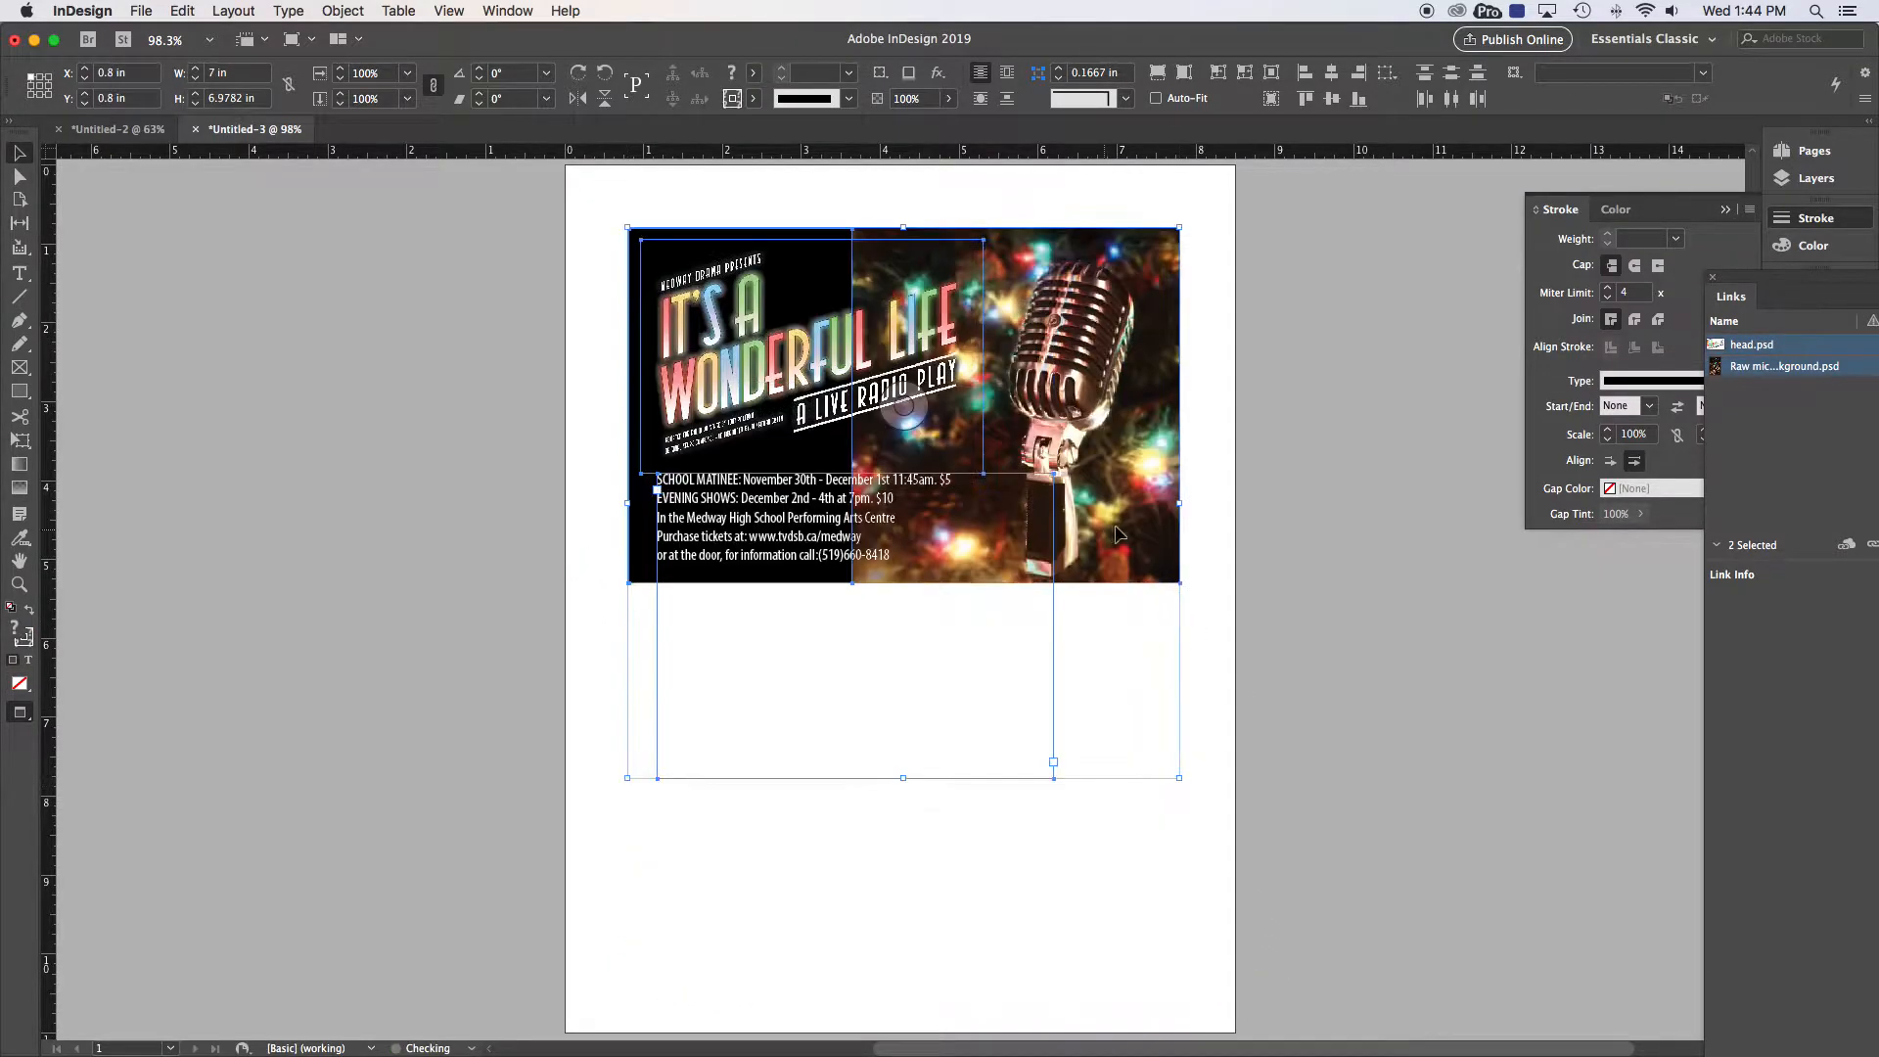
left_click(1122, 421)
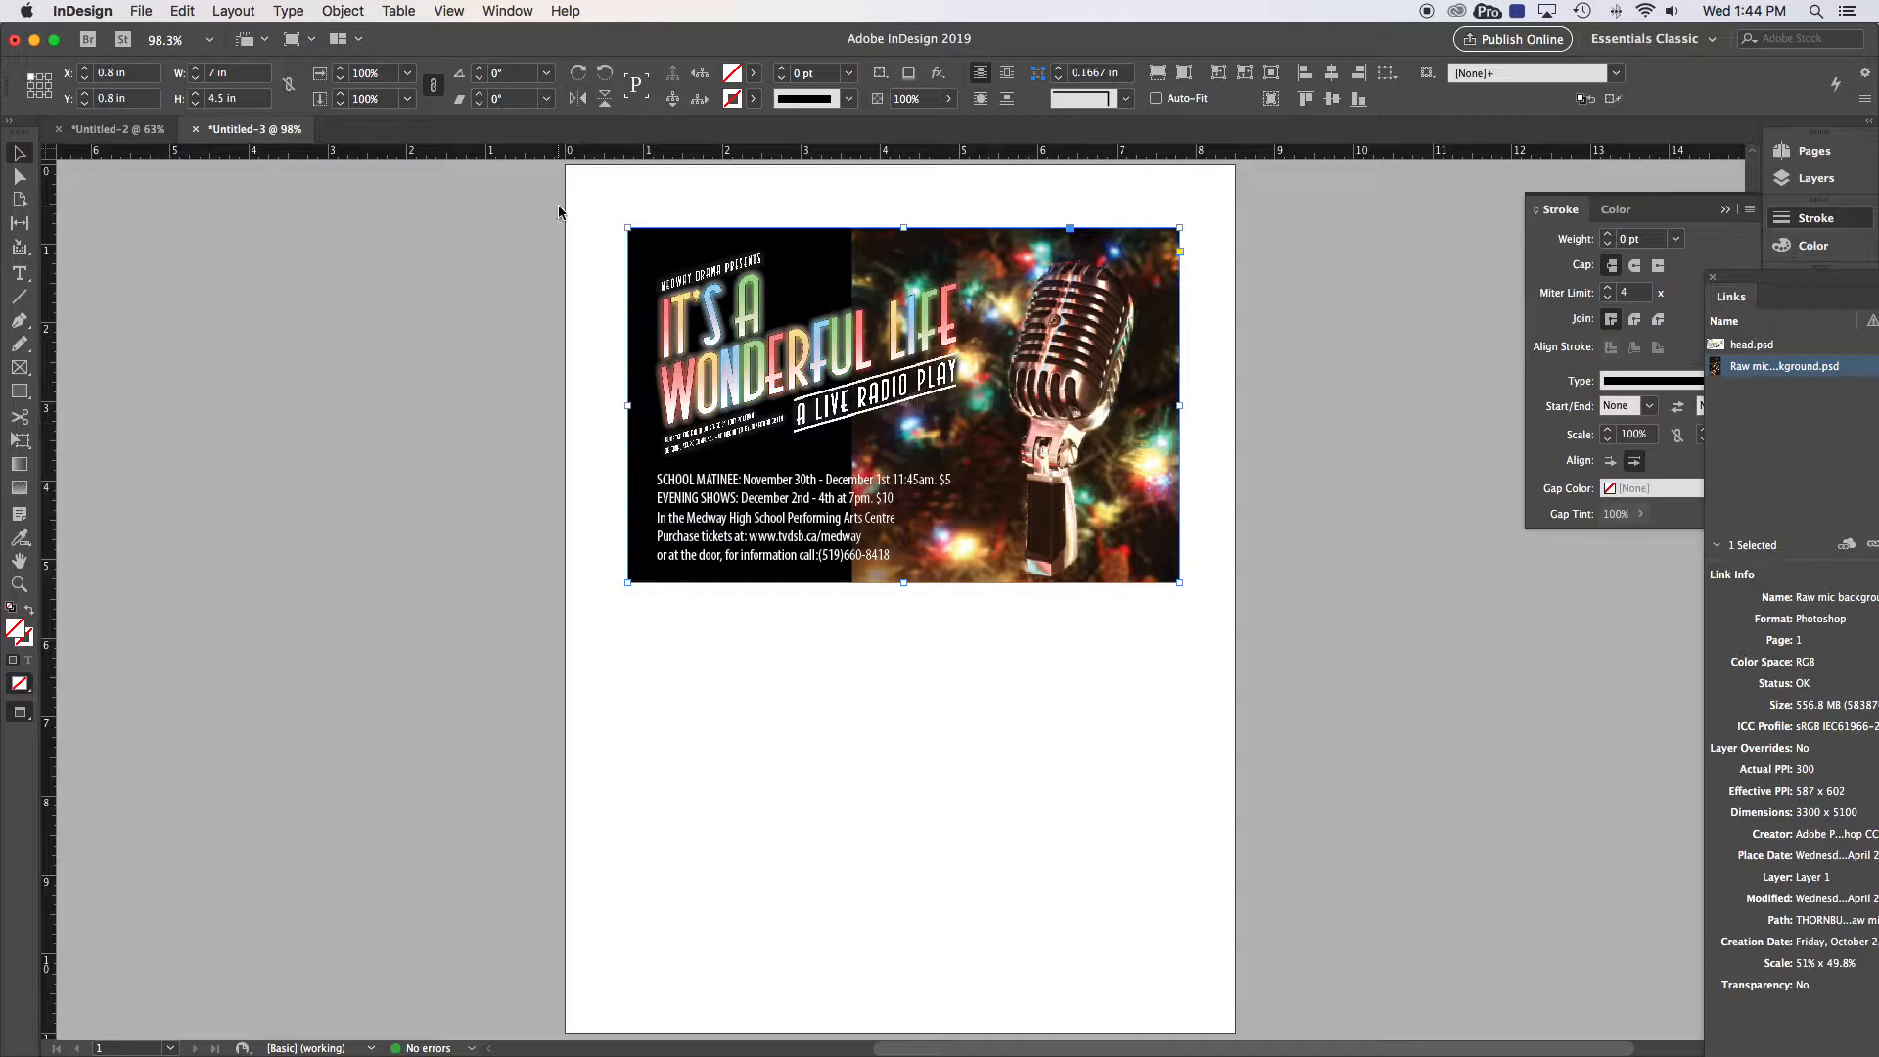
Step: Set the microphone image frame and the black left panel each to a height of 5 in
left_click(253, 99)
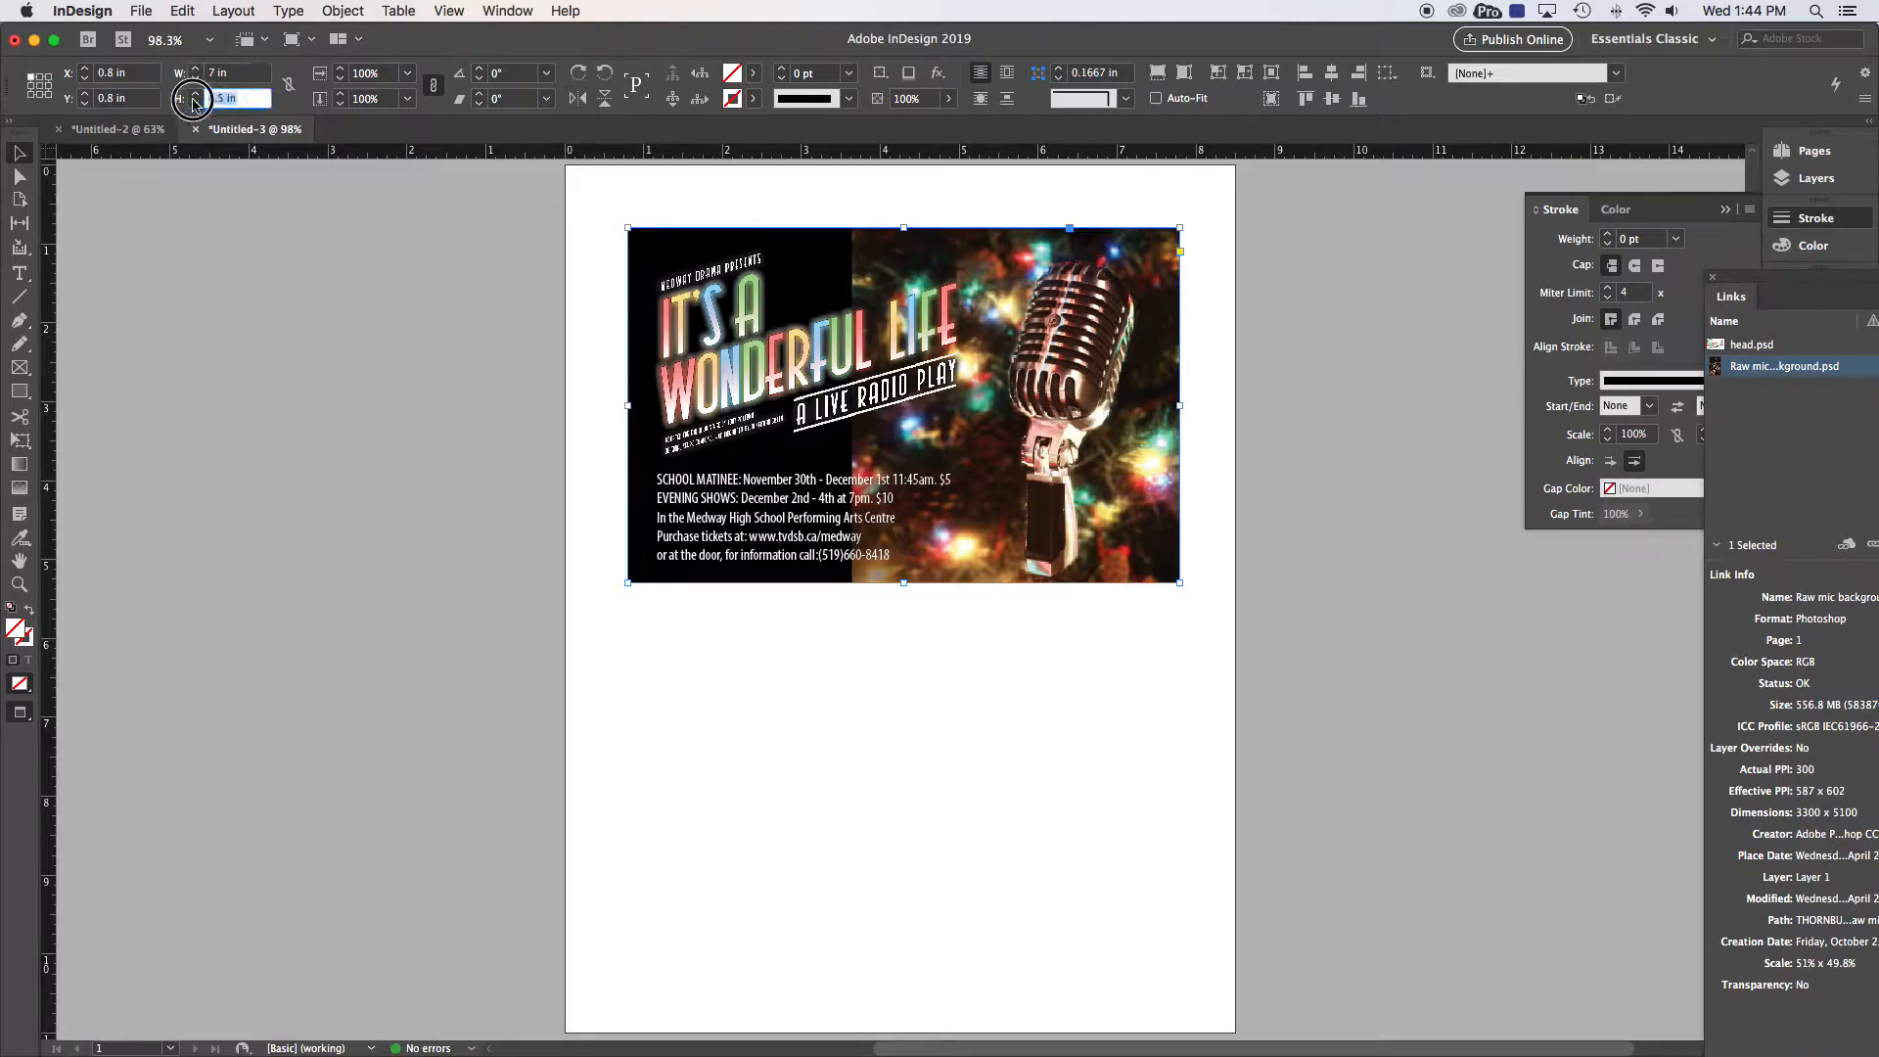
type("5")
key("Return")
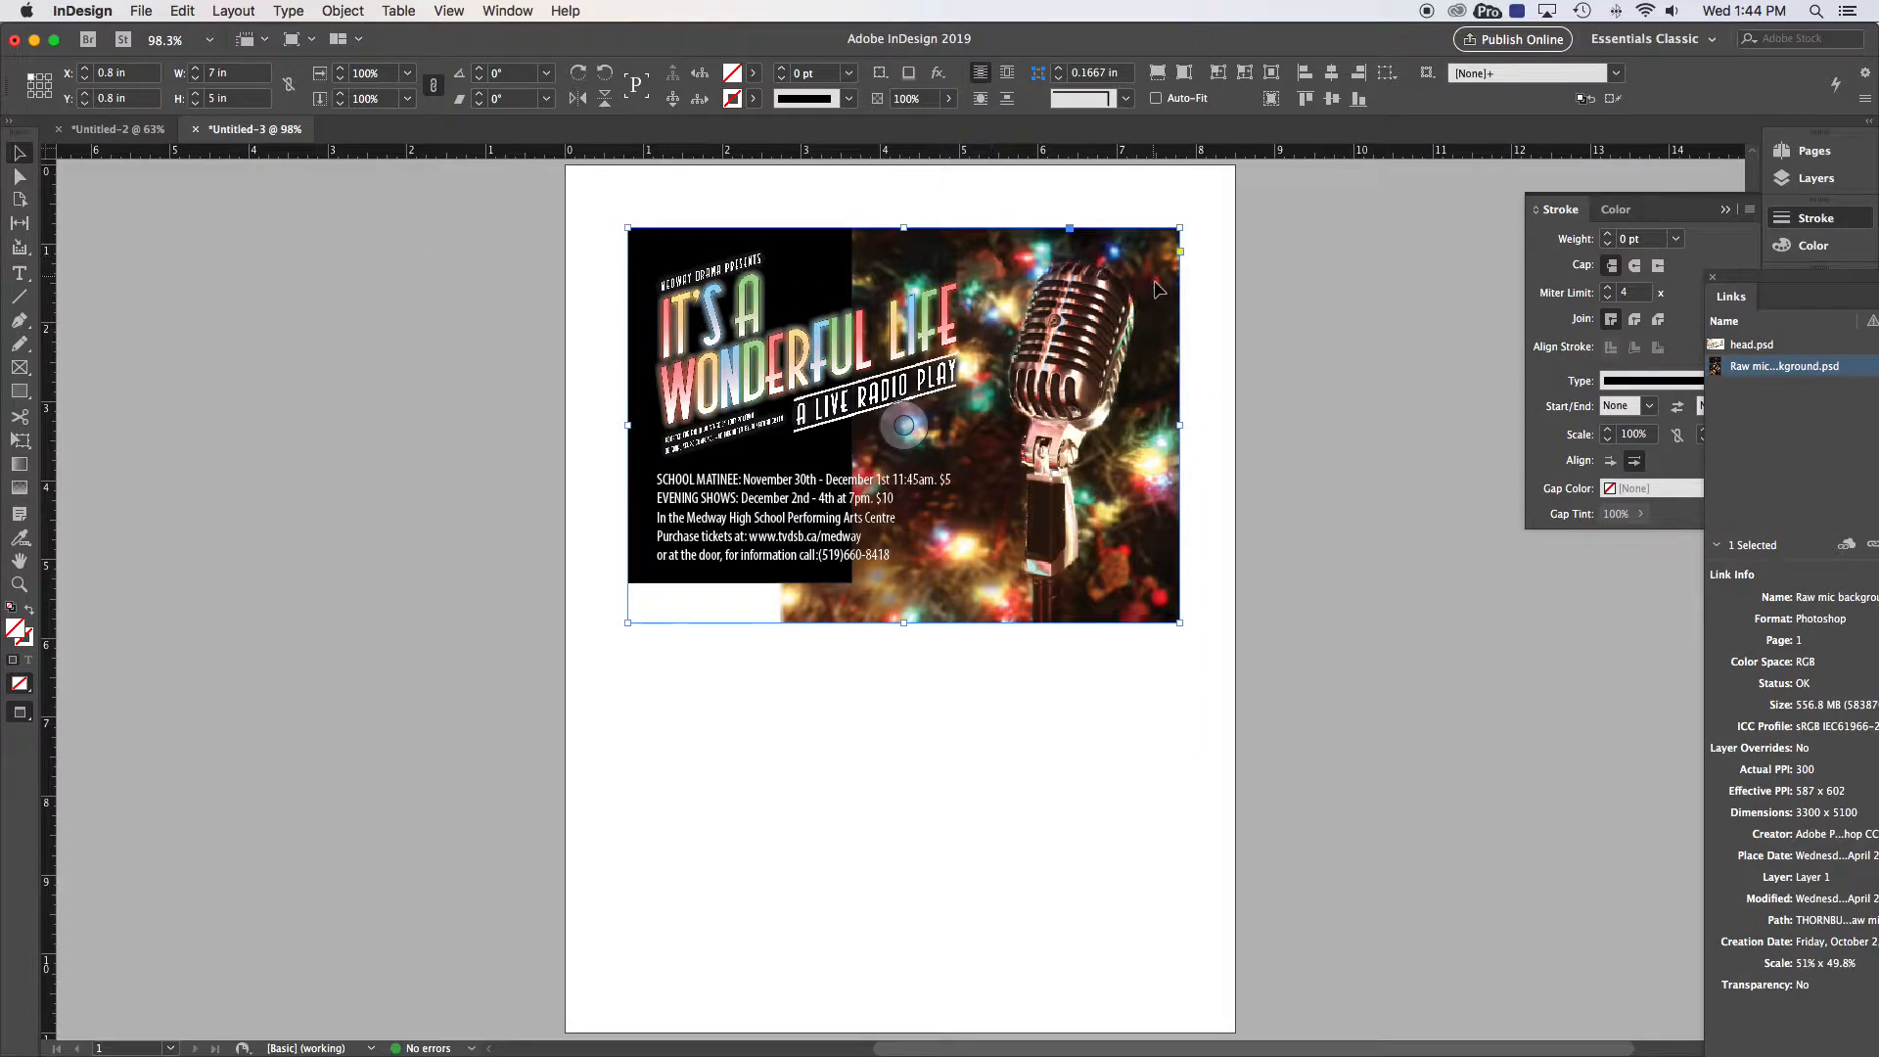
left_click(1206, 285)
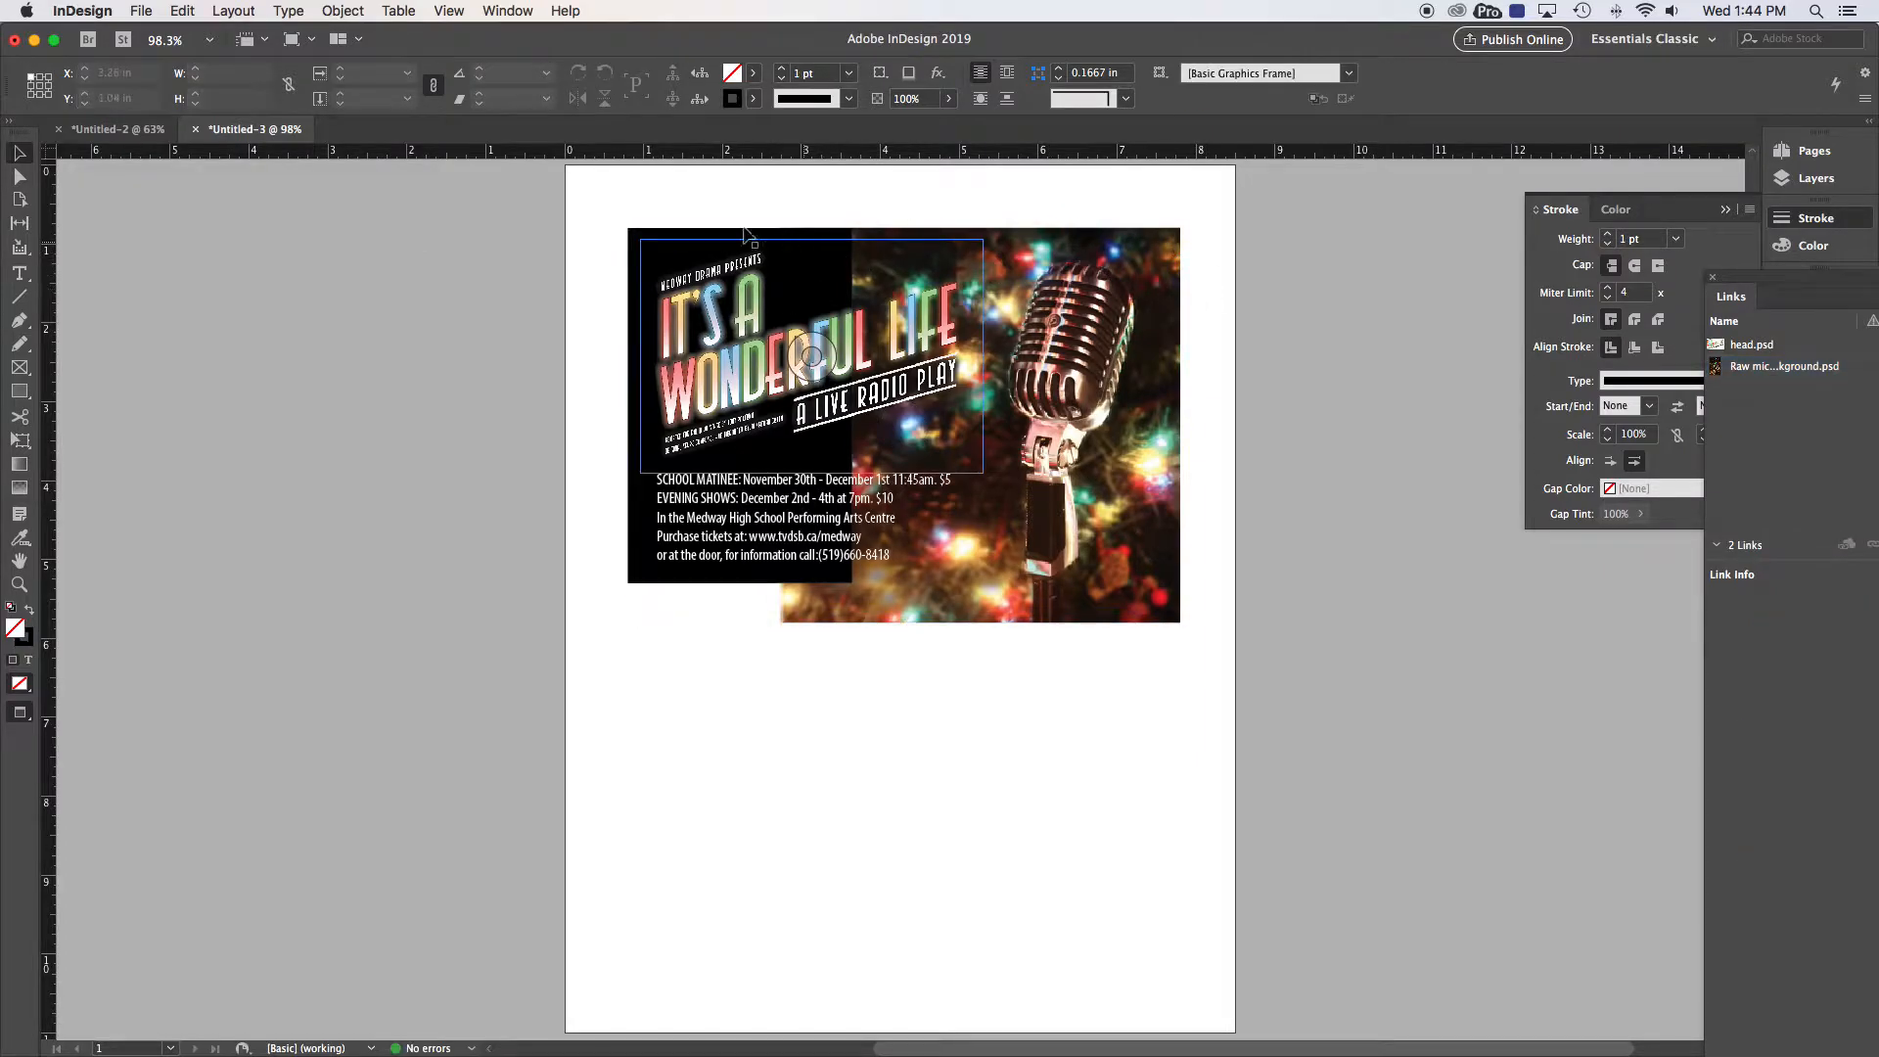
left_click(651, 241)
left_click_drag(246, 101, 203, 104)
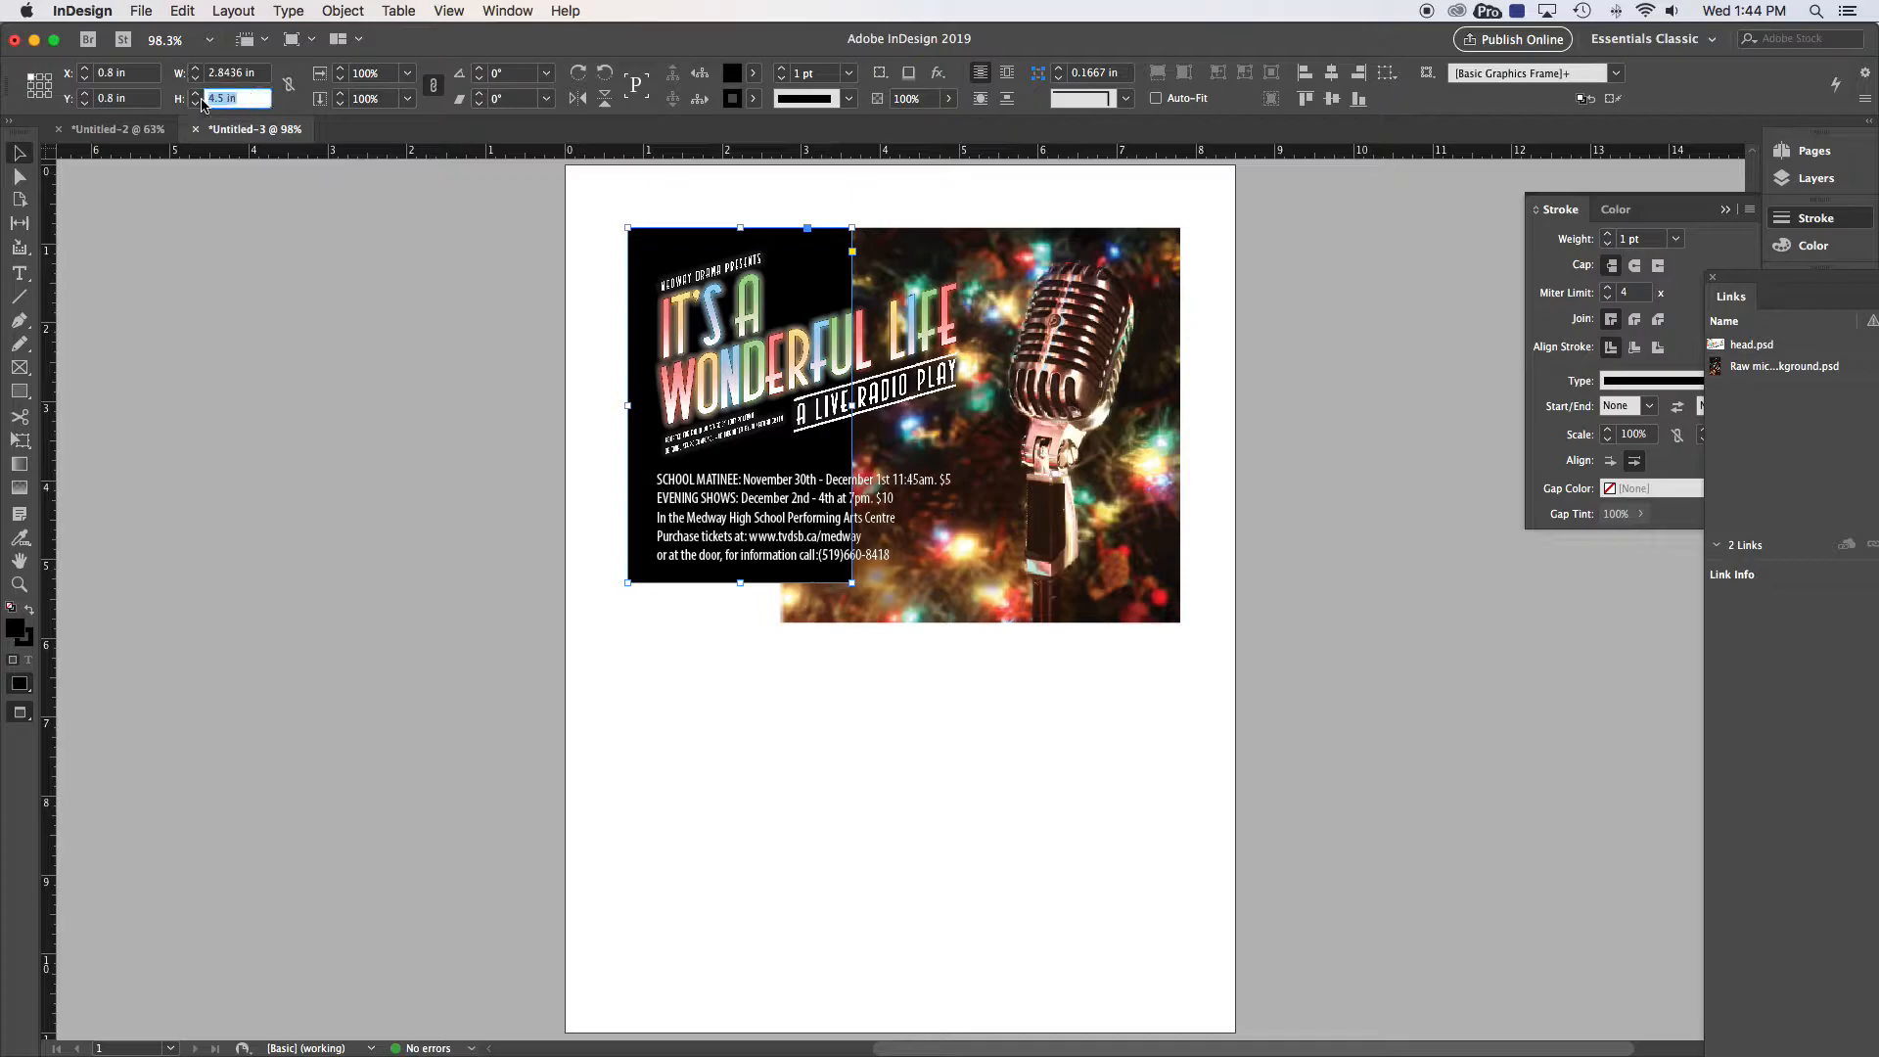
type("5")
key("Return")
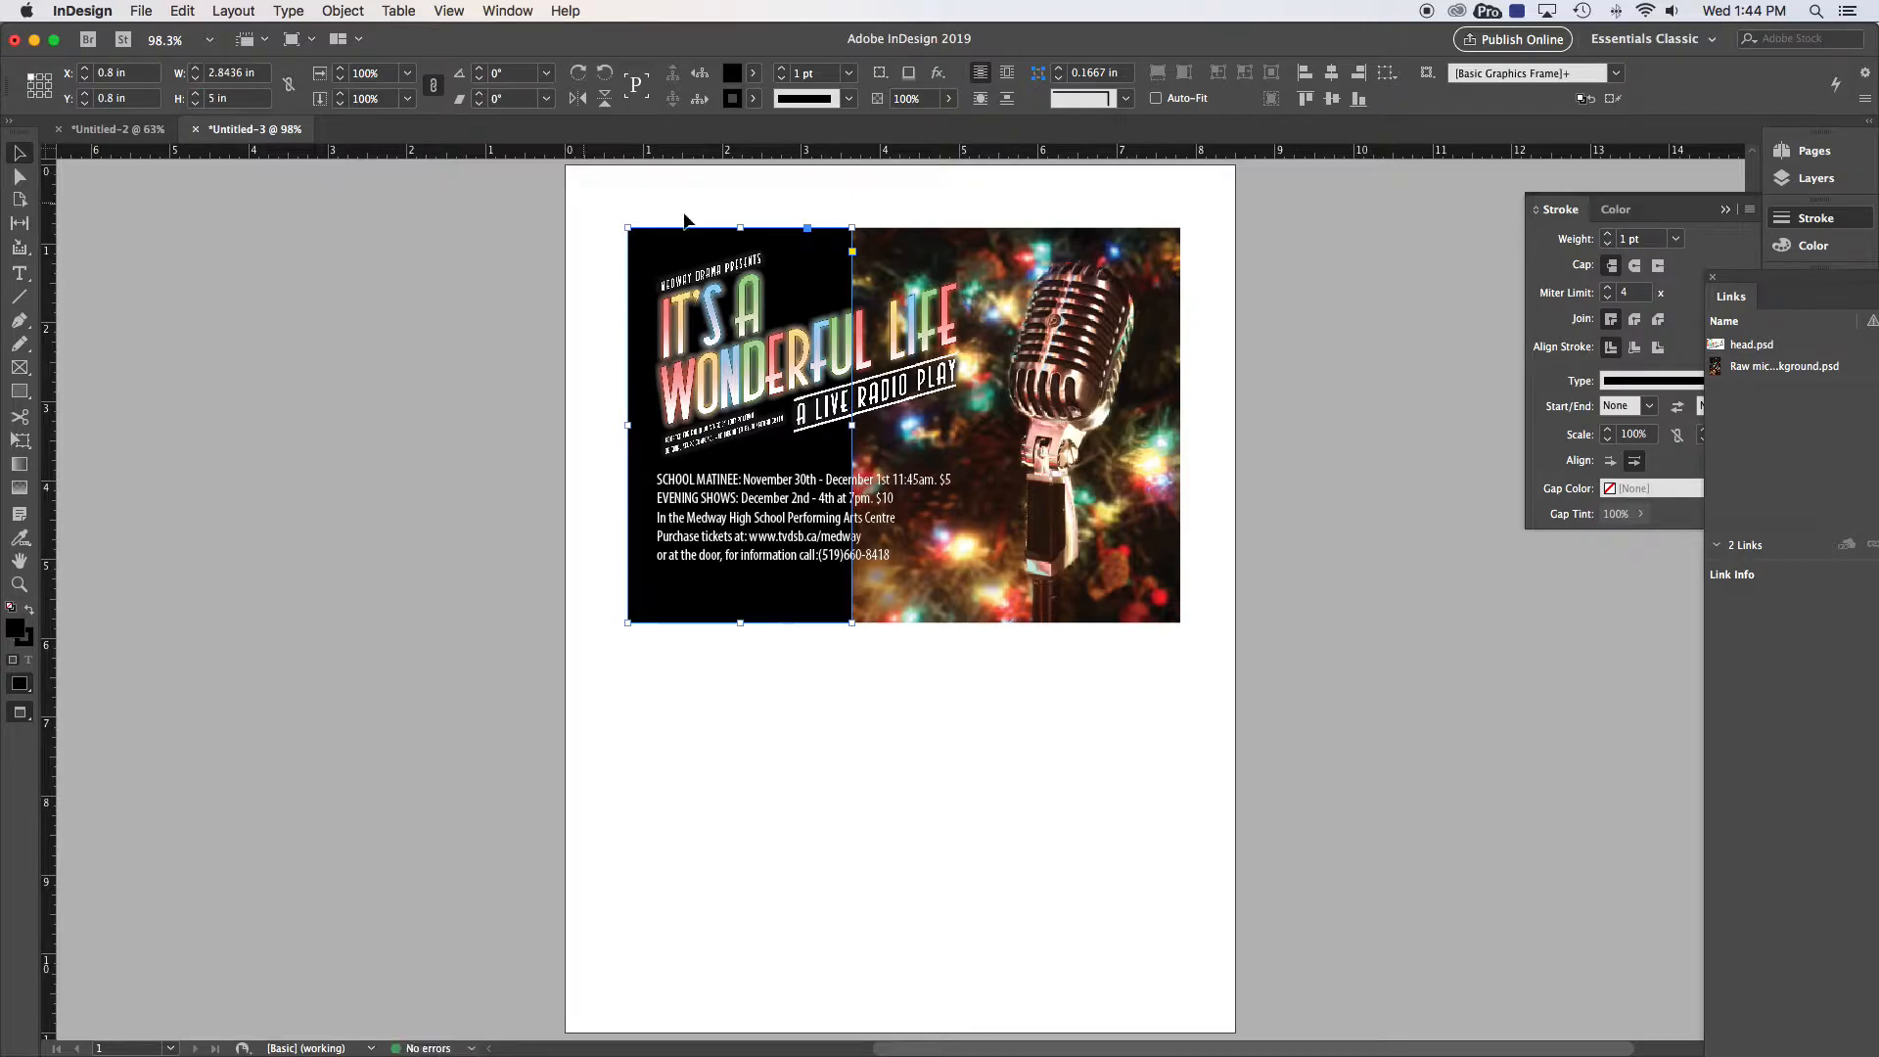
left_click(776, 201)
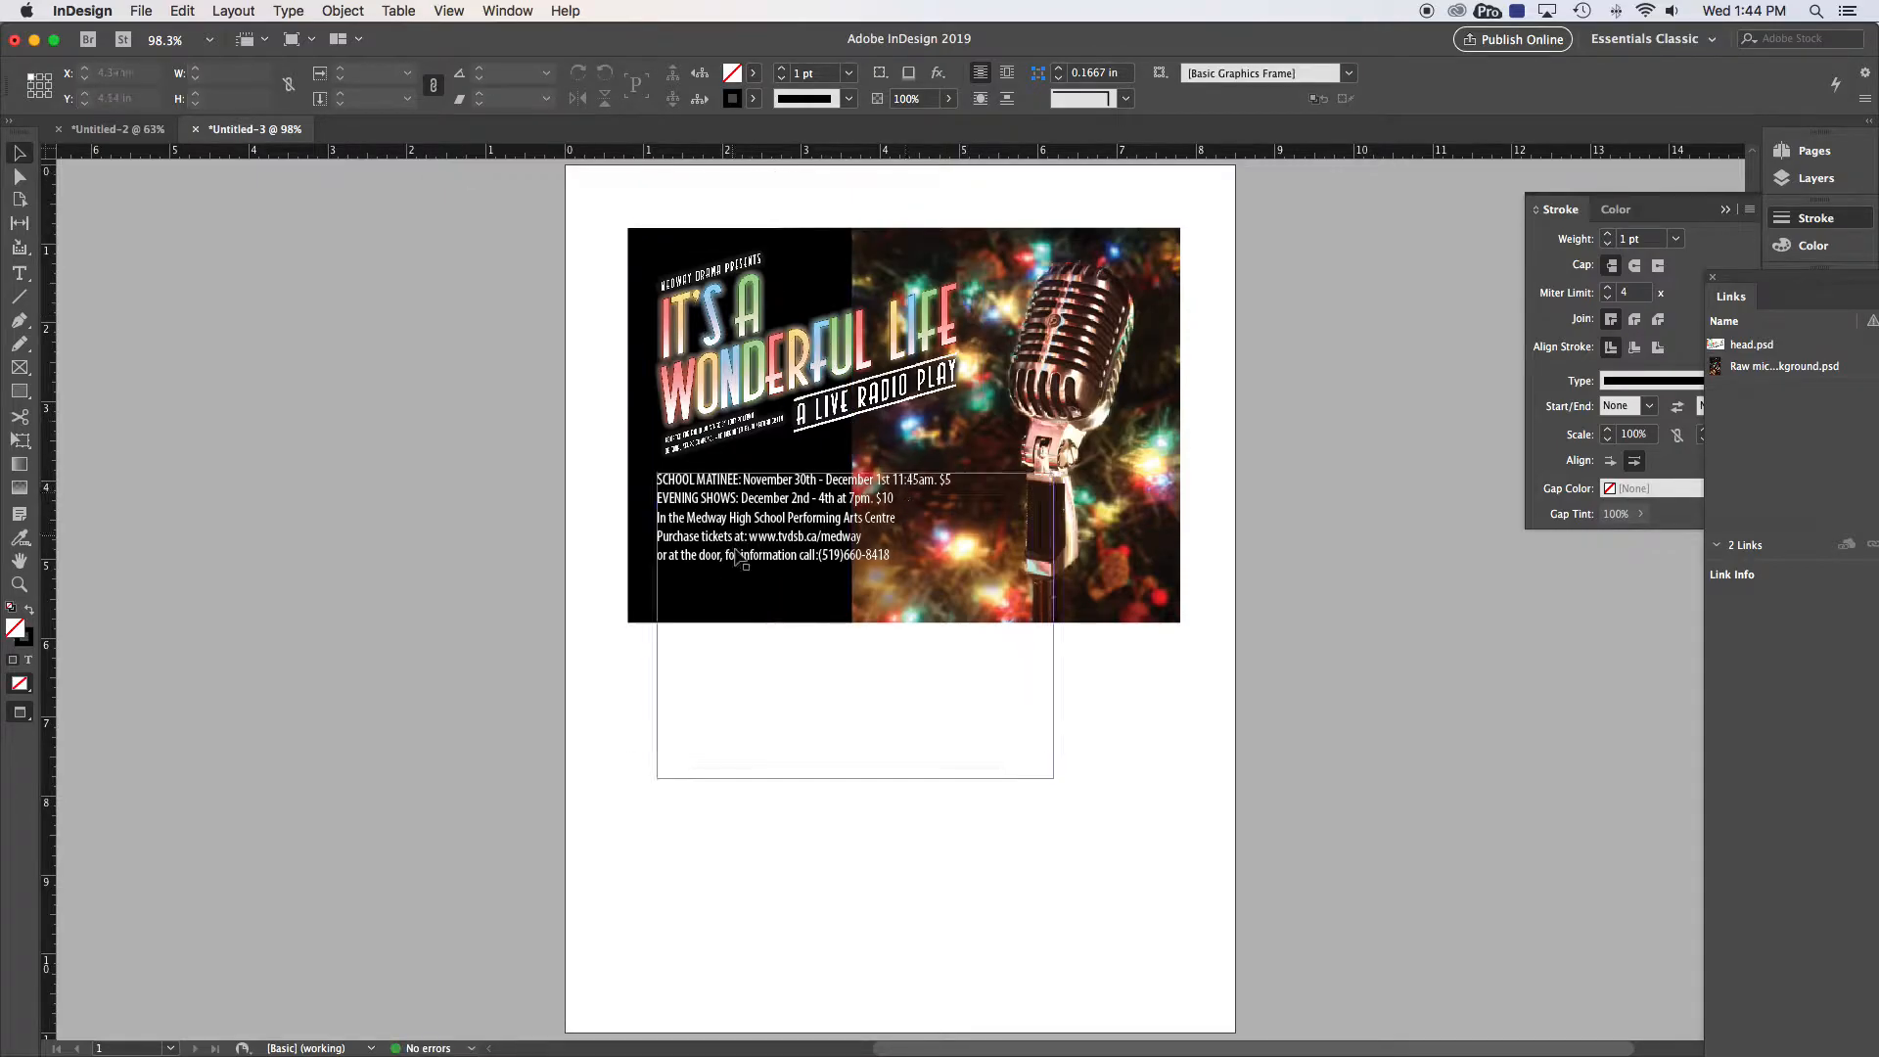
Step: Nudge the microphone photo down and right inside its frame with the Direct Selection tool
key("a")
left_click(1059, 323)
key("Down")
key("Down")
key("Down")
key("Down")
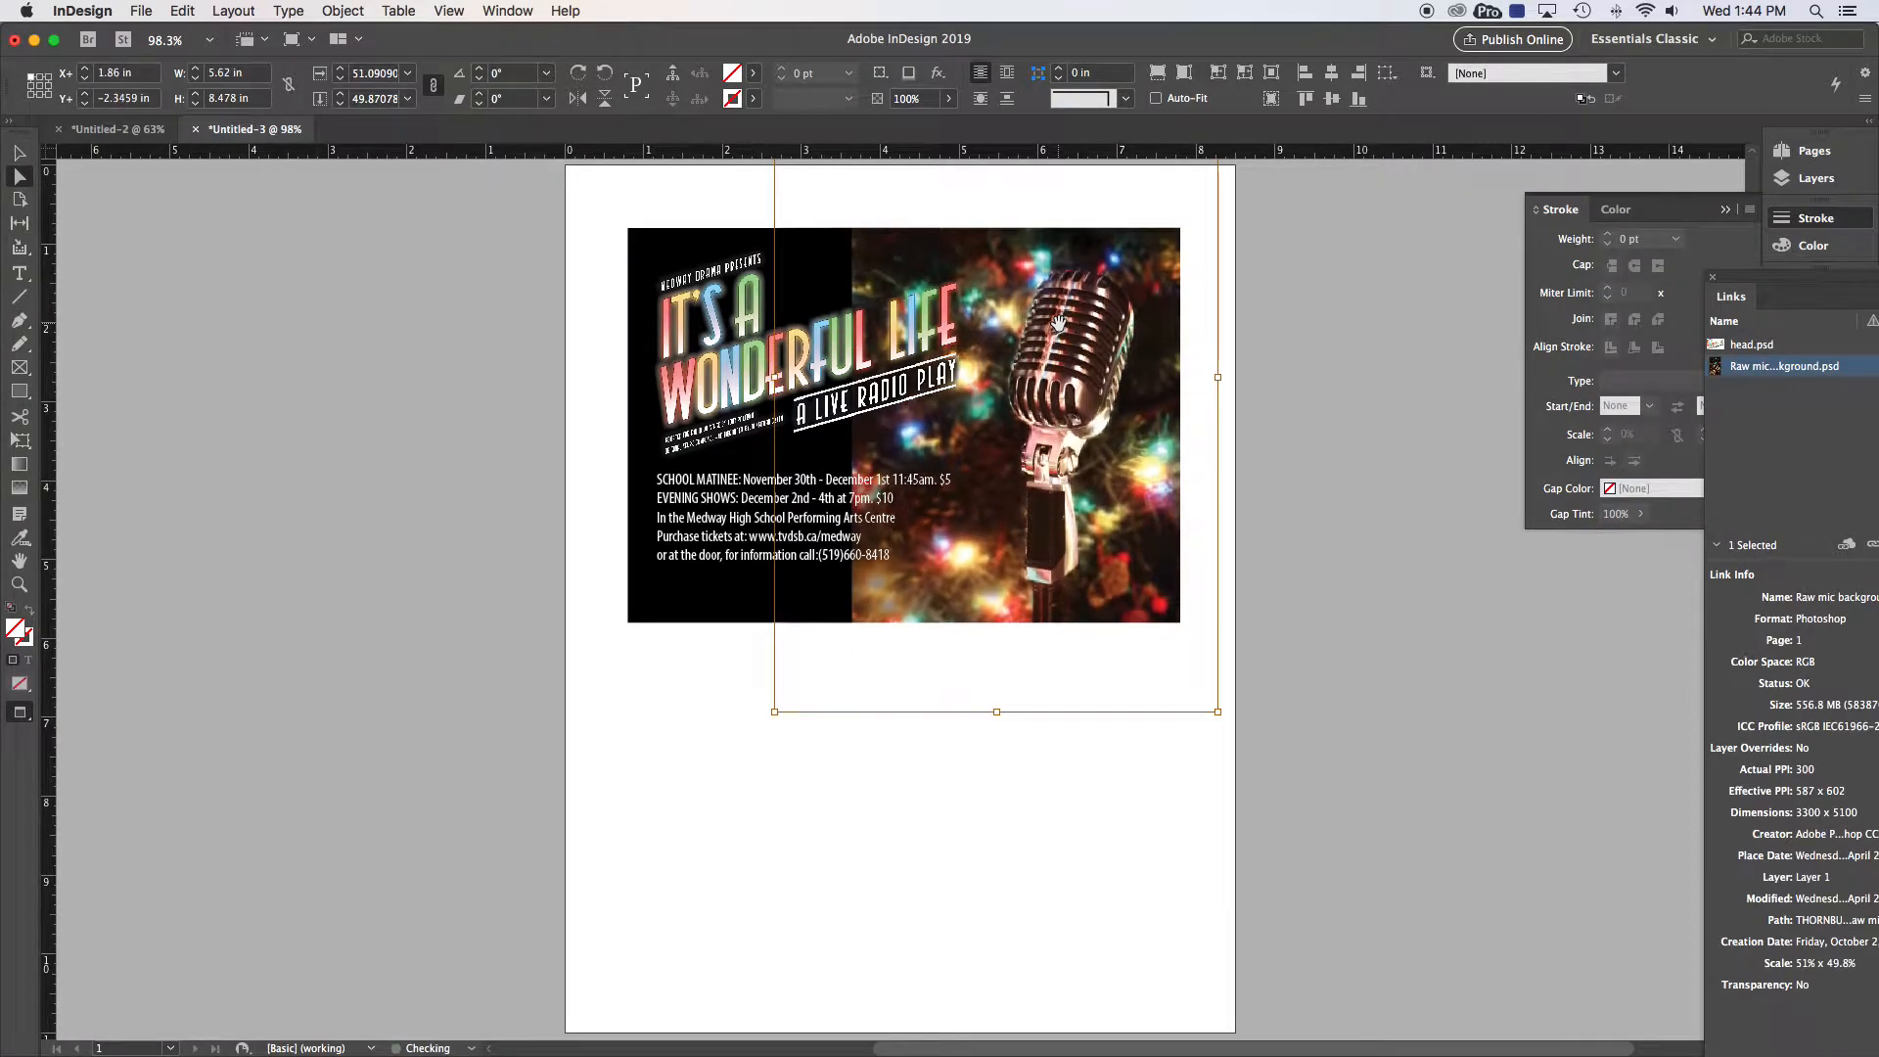
key("Right")
key("Right")
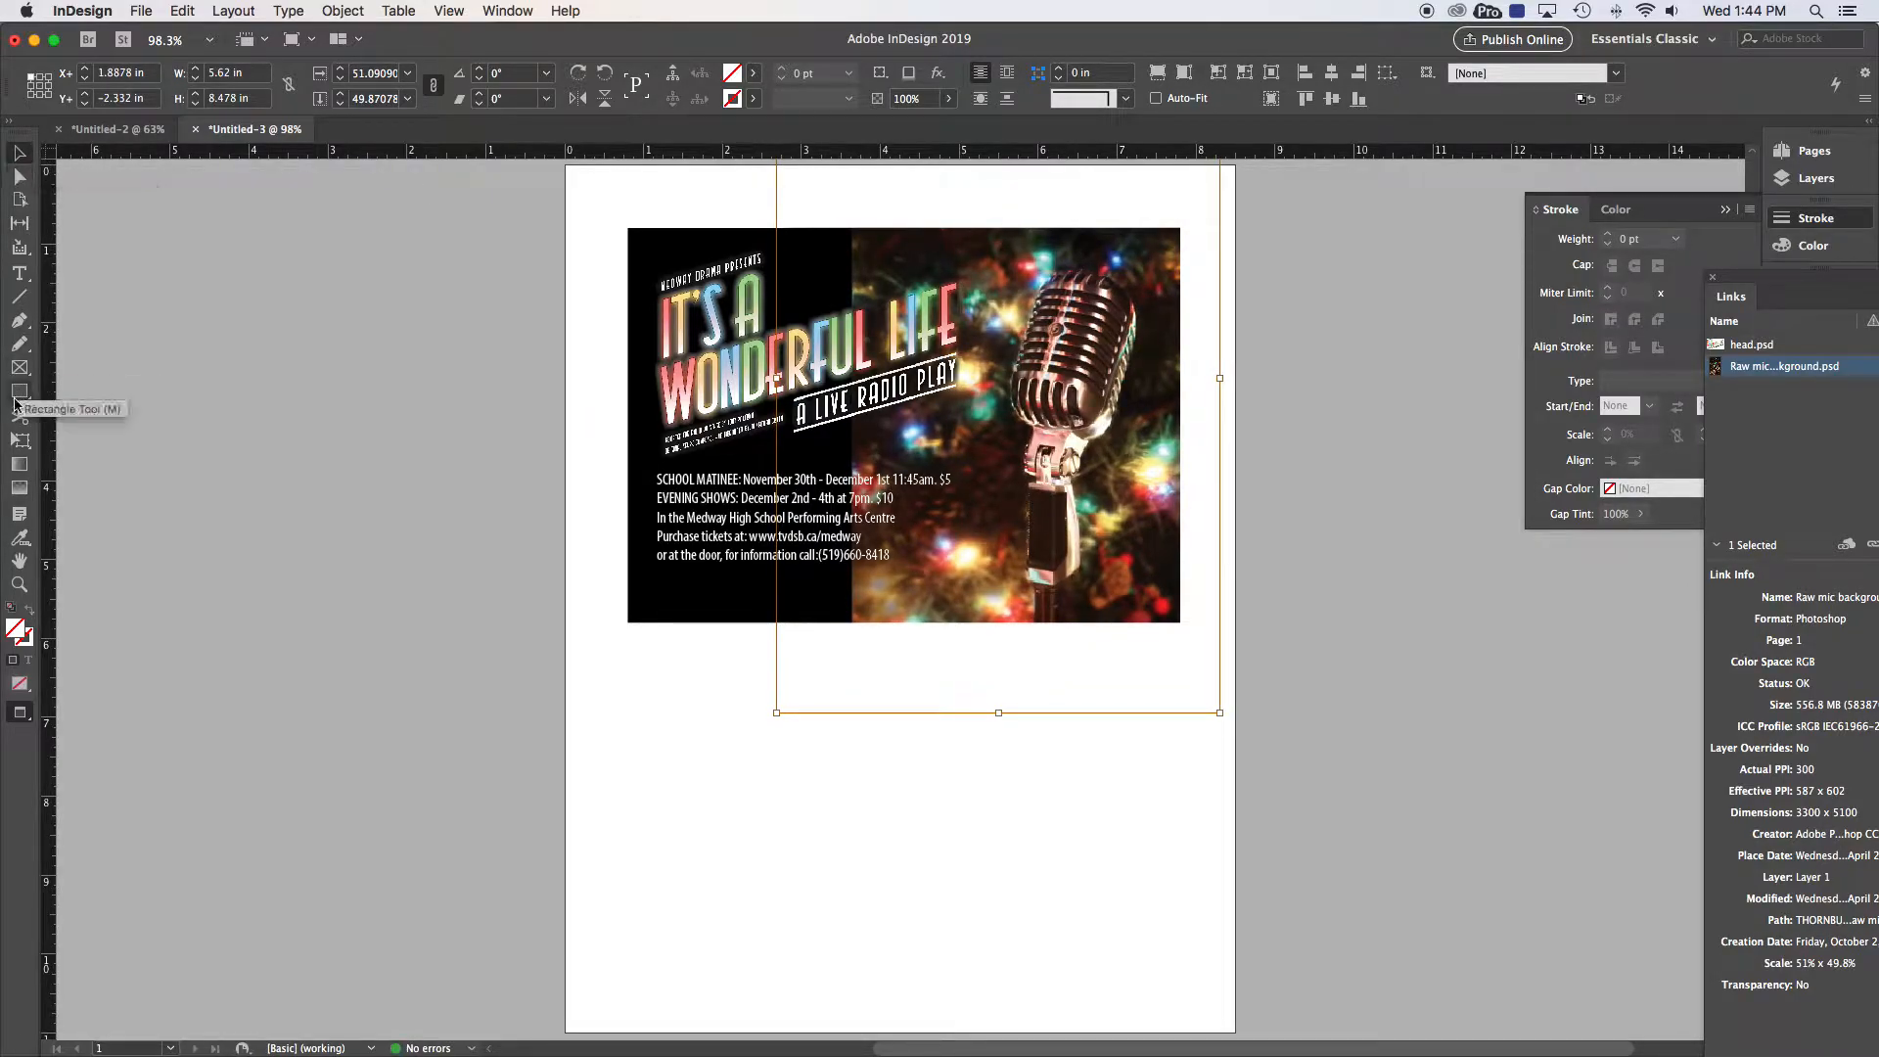
left_click(20, 441)
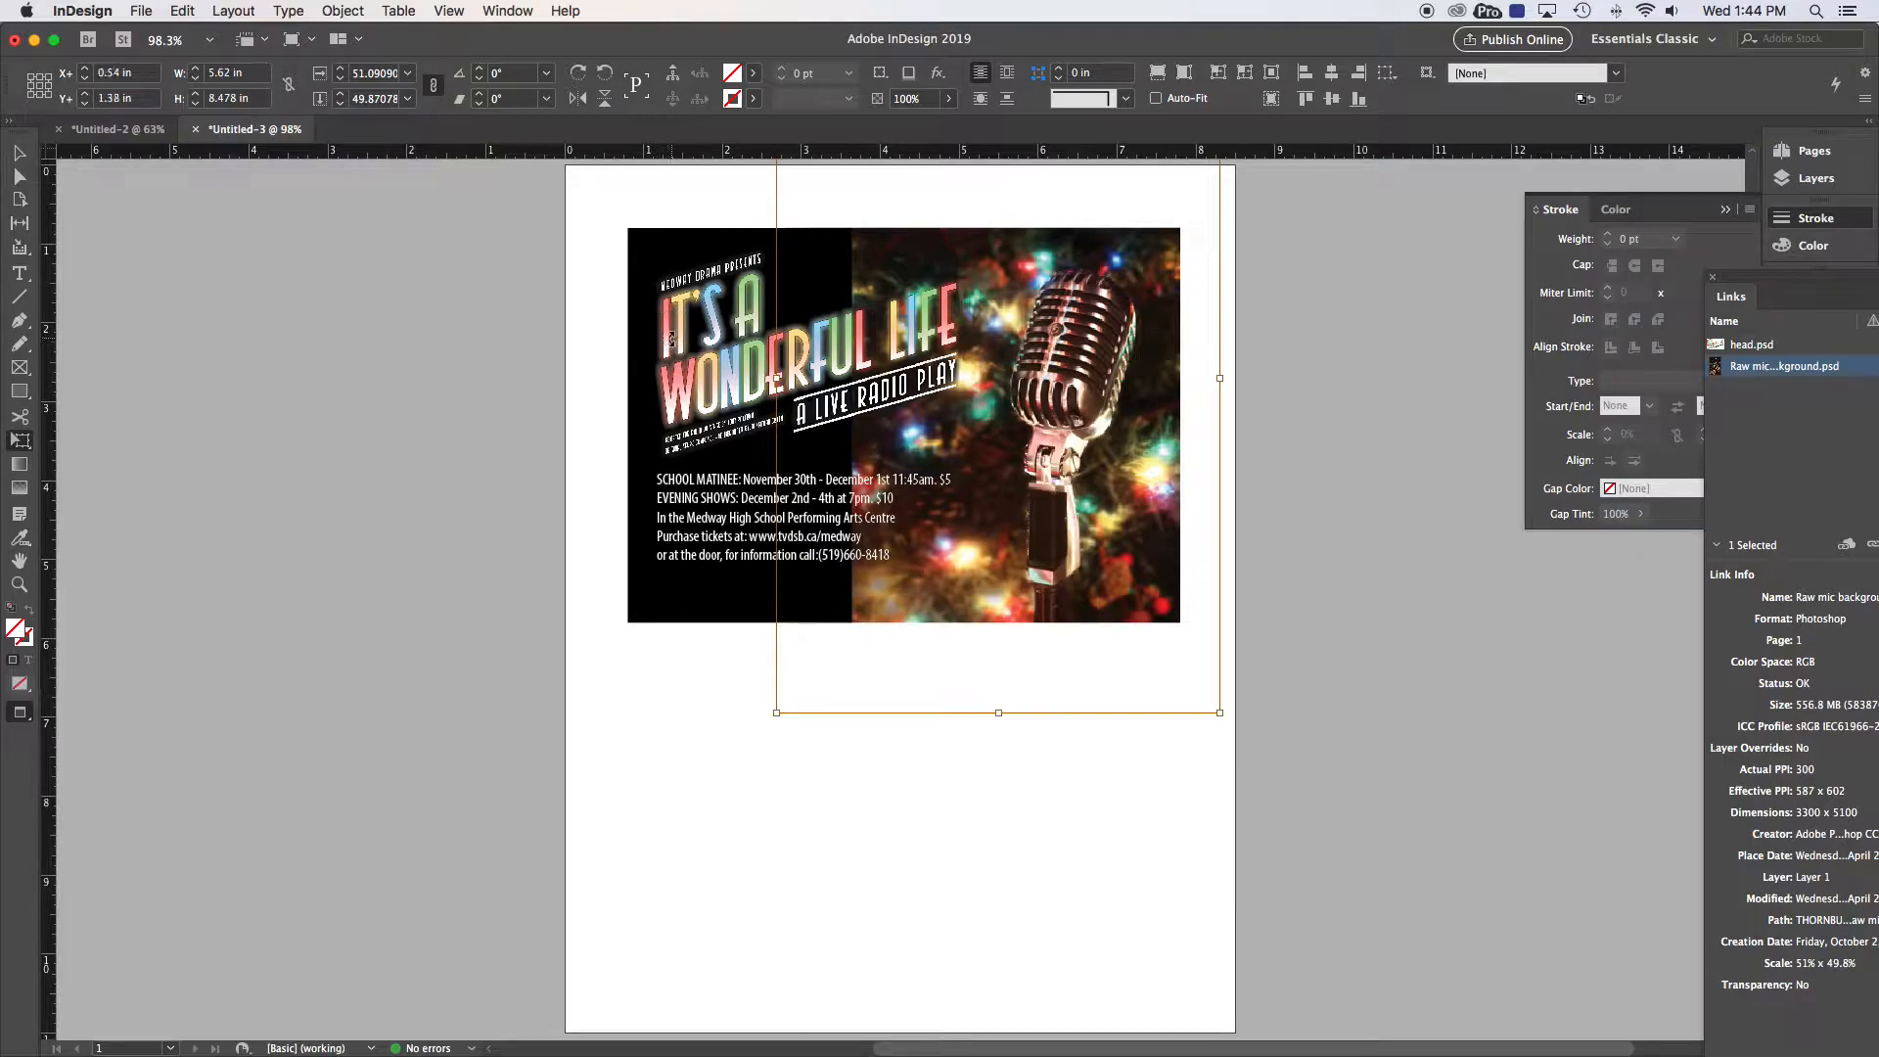
left_click(599, 324)
left_click(19, 152)
left_click(503, 364)
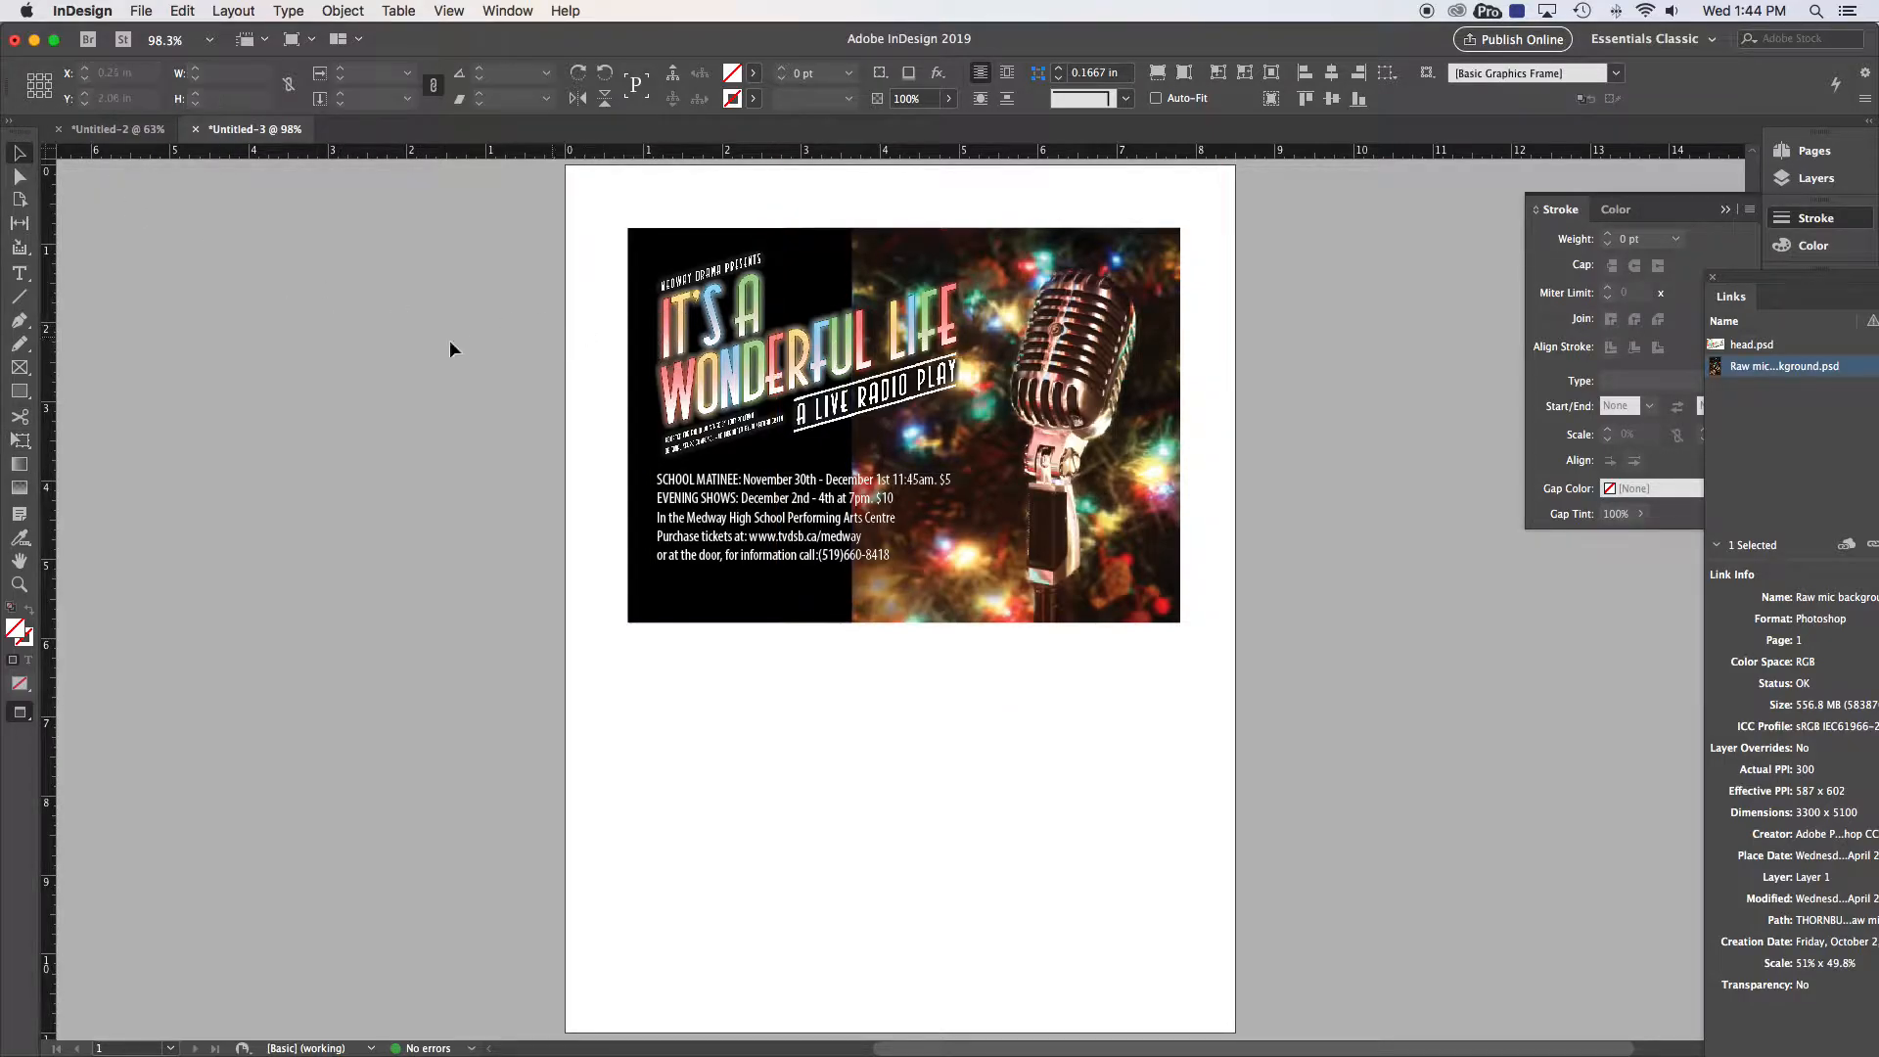
Step: Free Transform the head.psd title artwork up to about 4.62 × 3.15 in (48.8%)
left_click(19, 440)
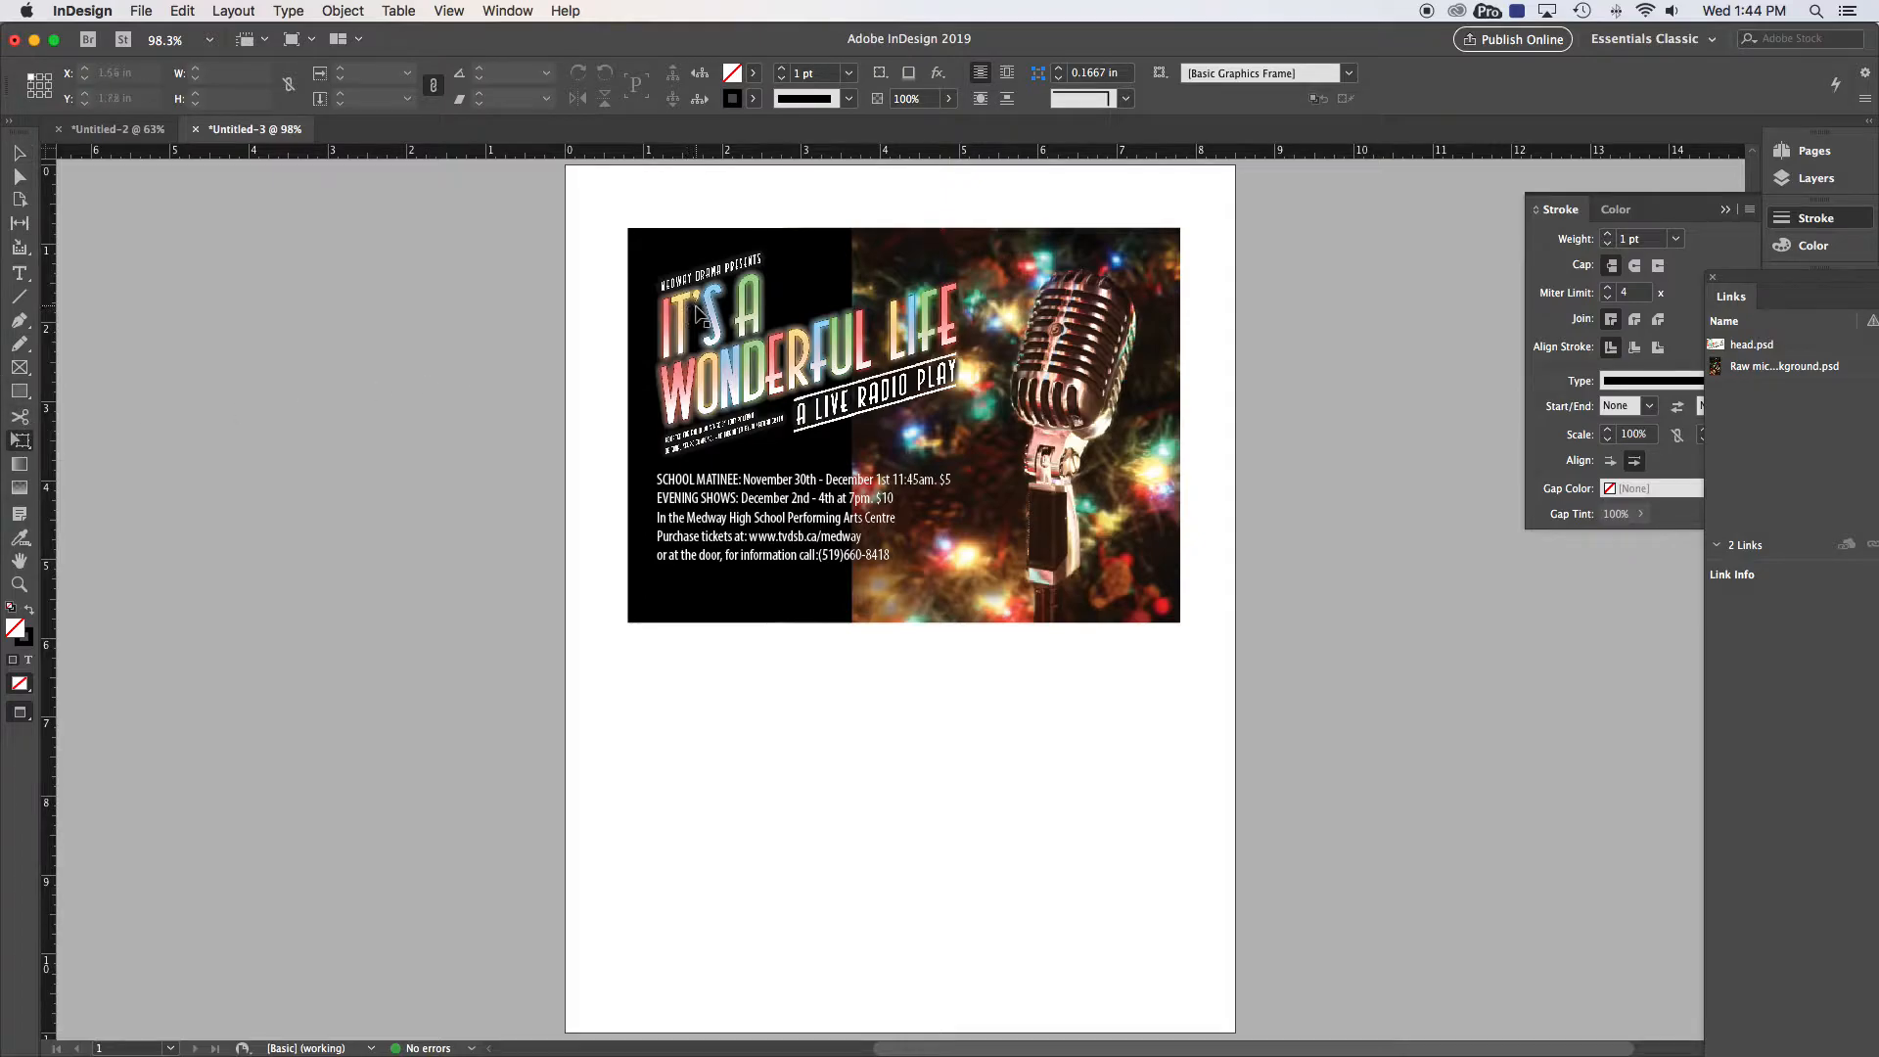
left_click(685, 312)
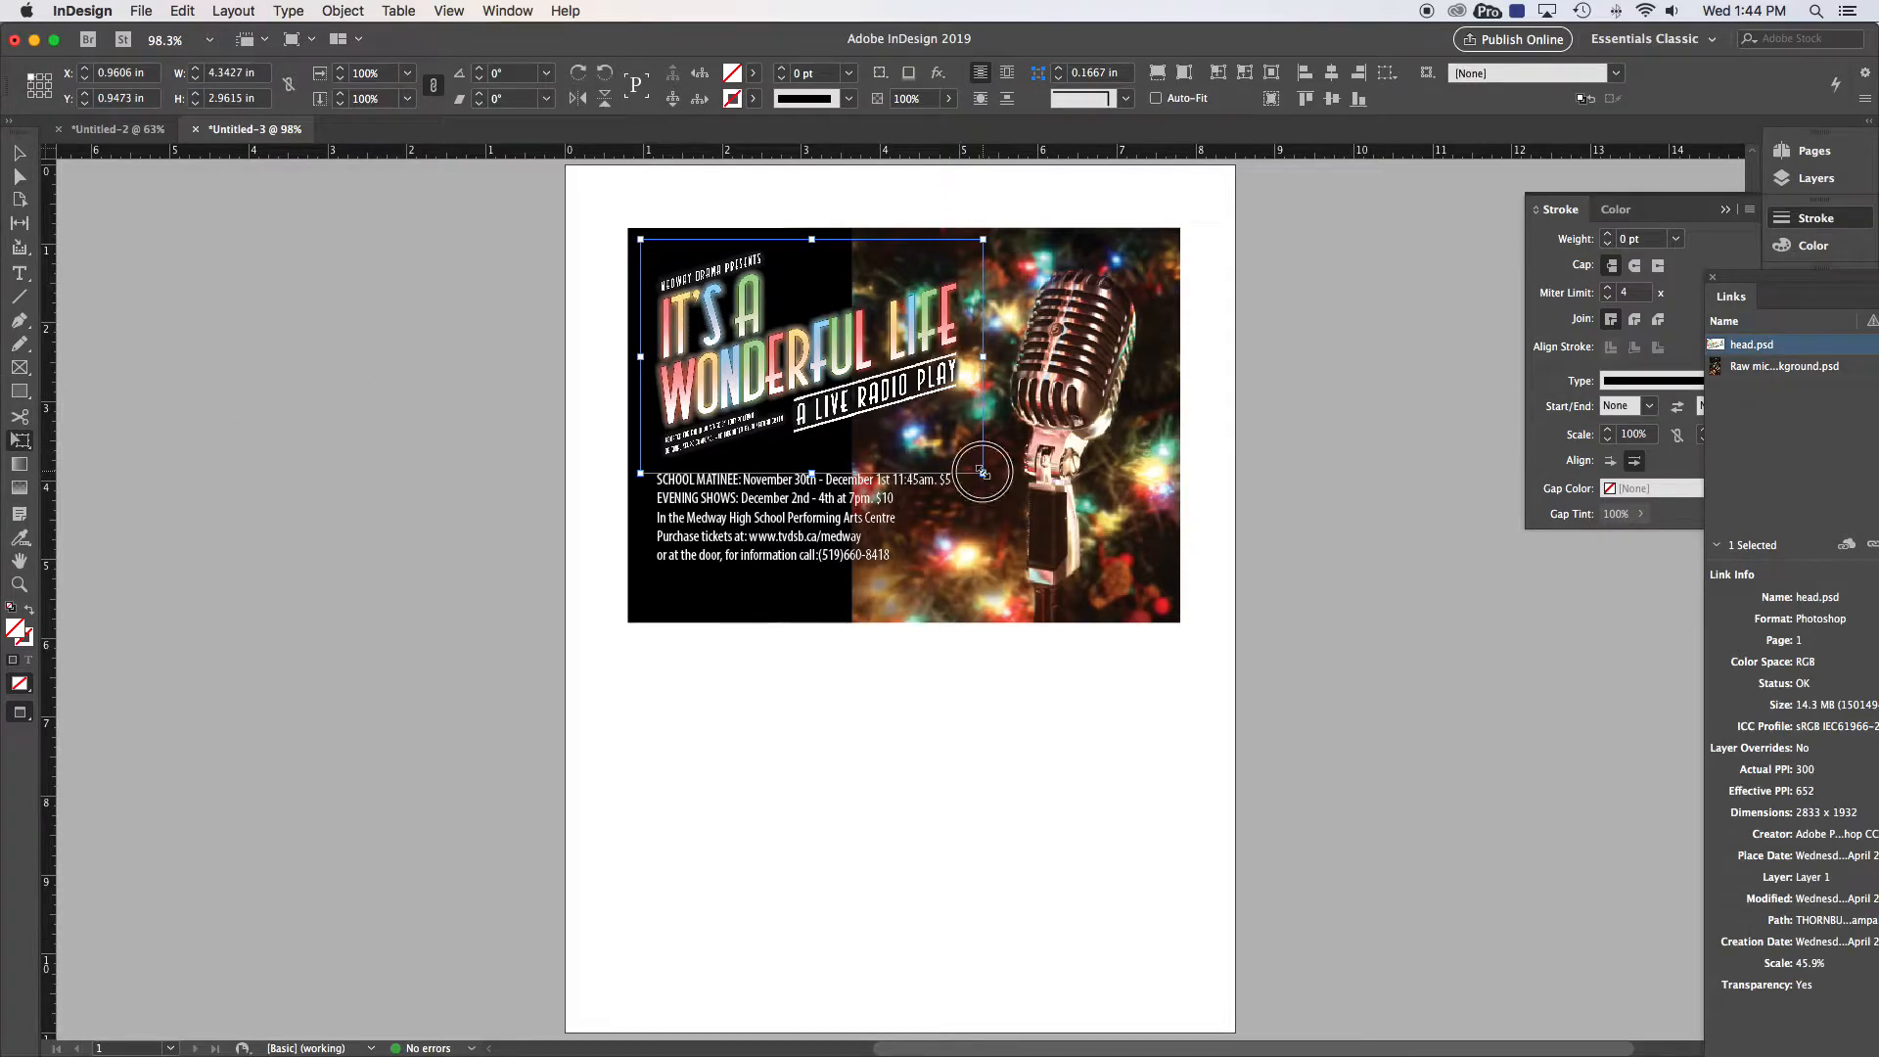
left_click_drag(983, 473, 1003, 488)
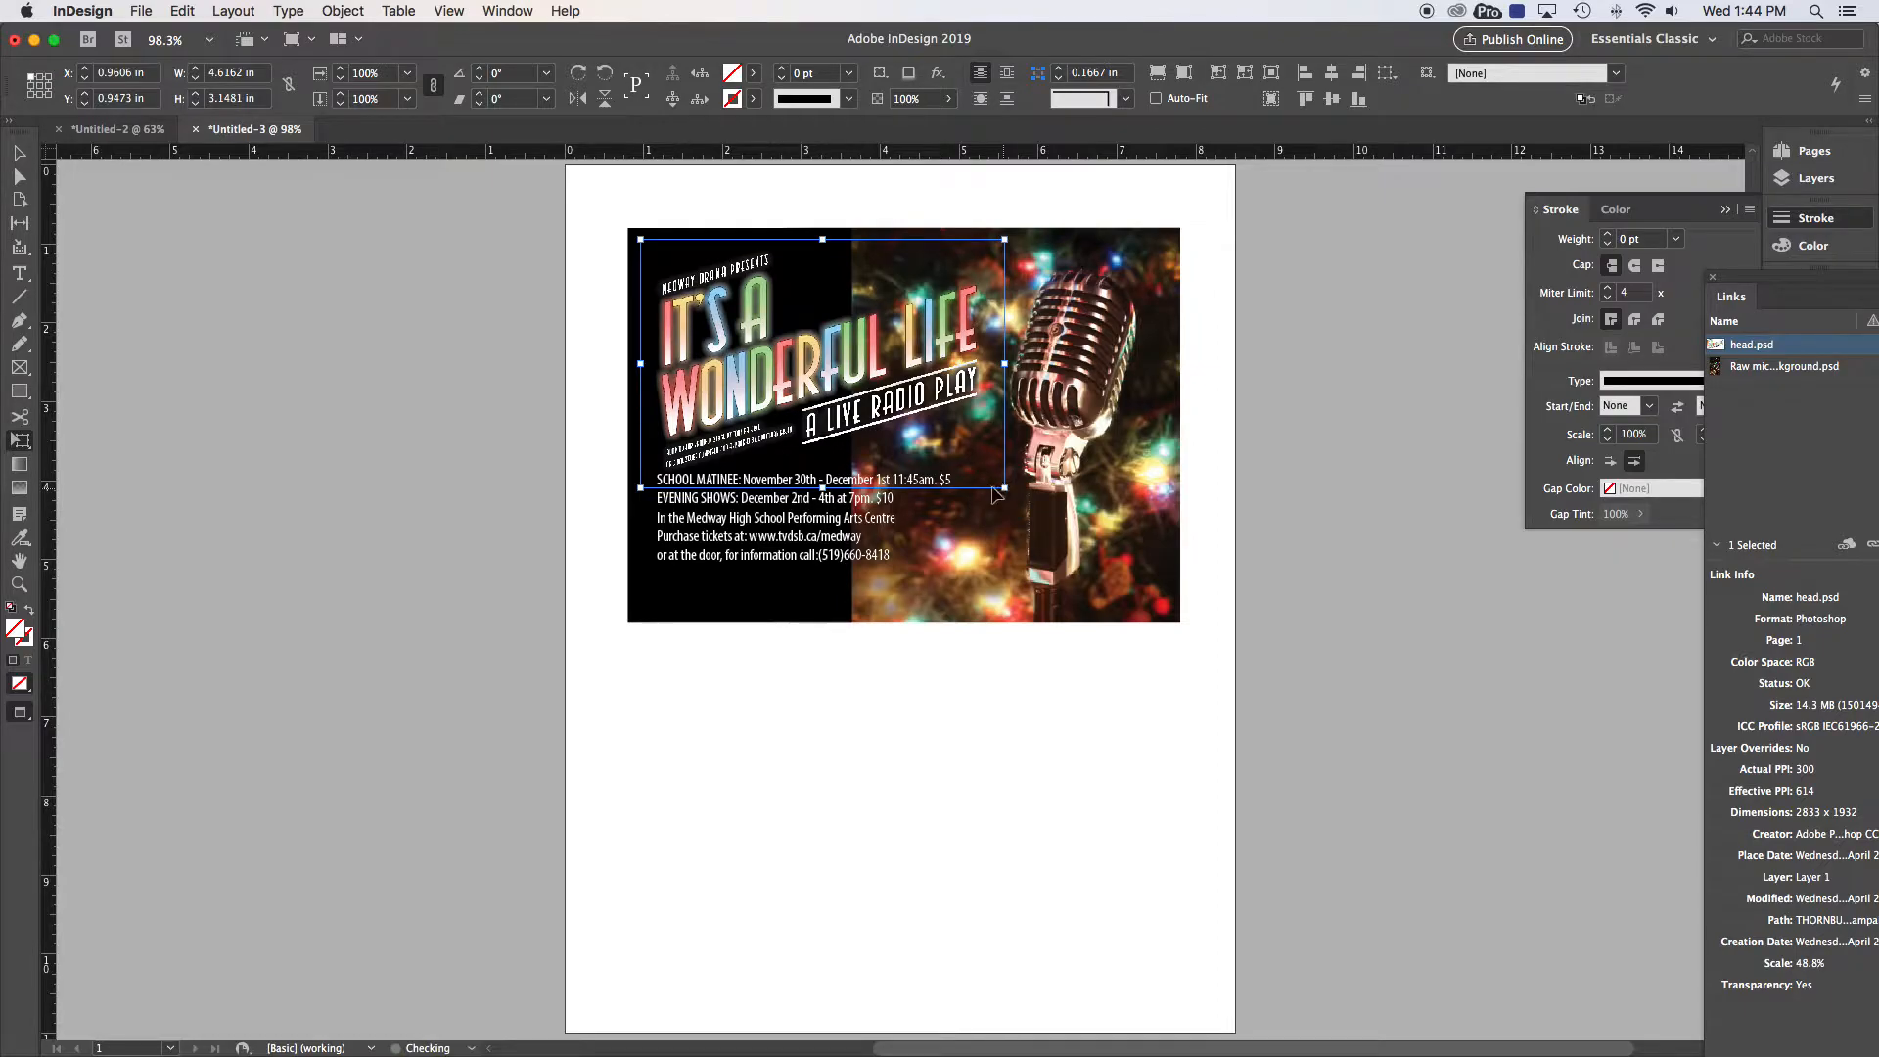
key("v")
left_click(406, 333)
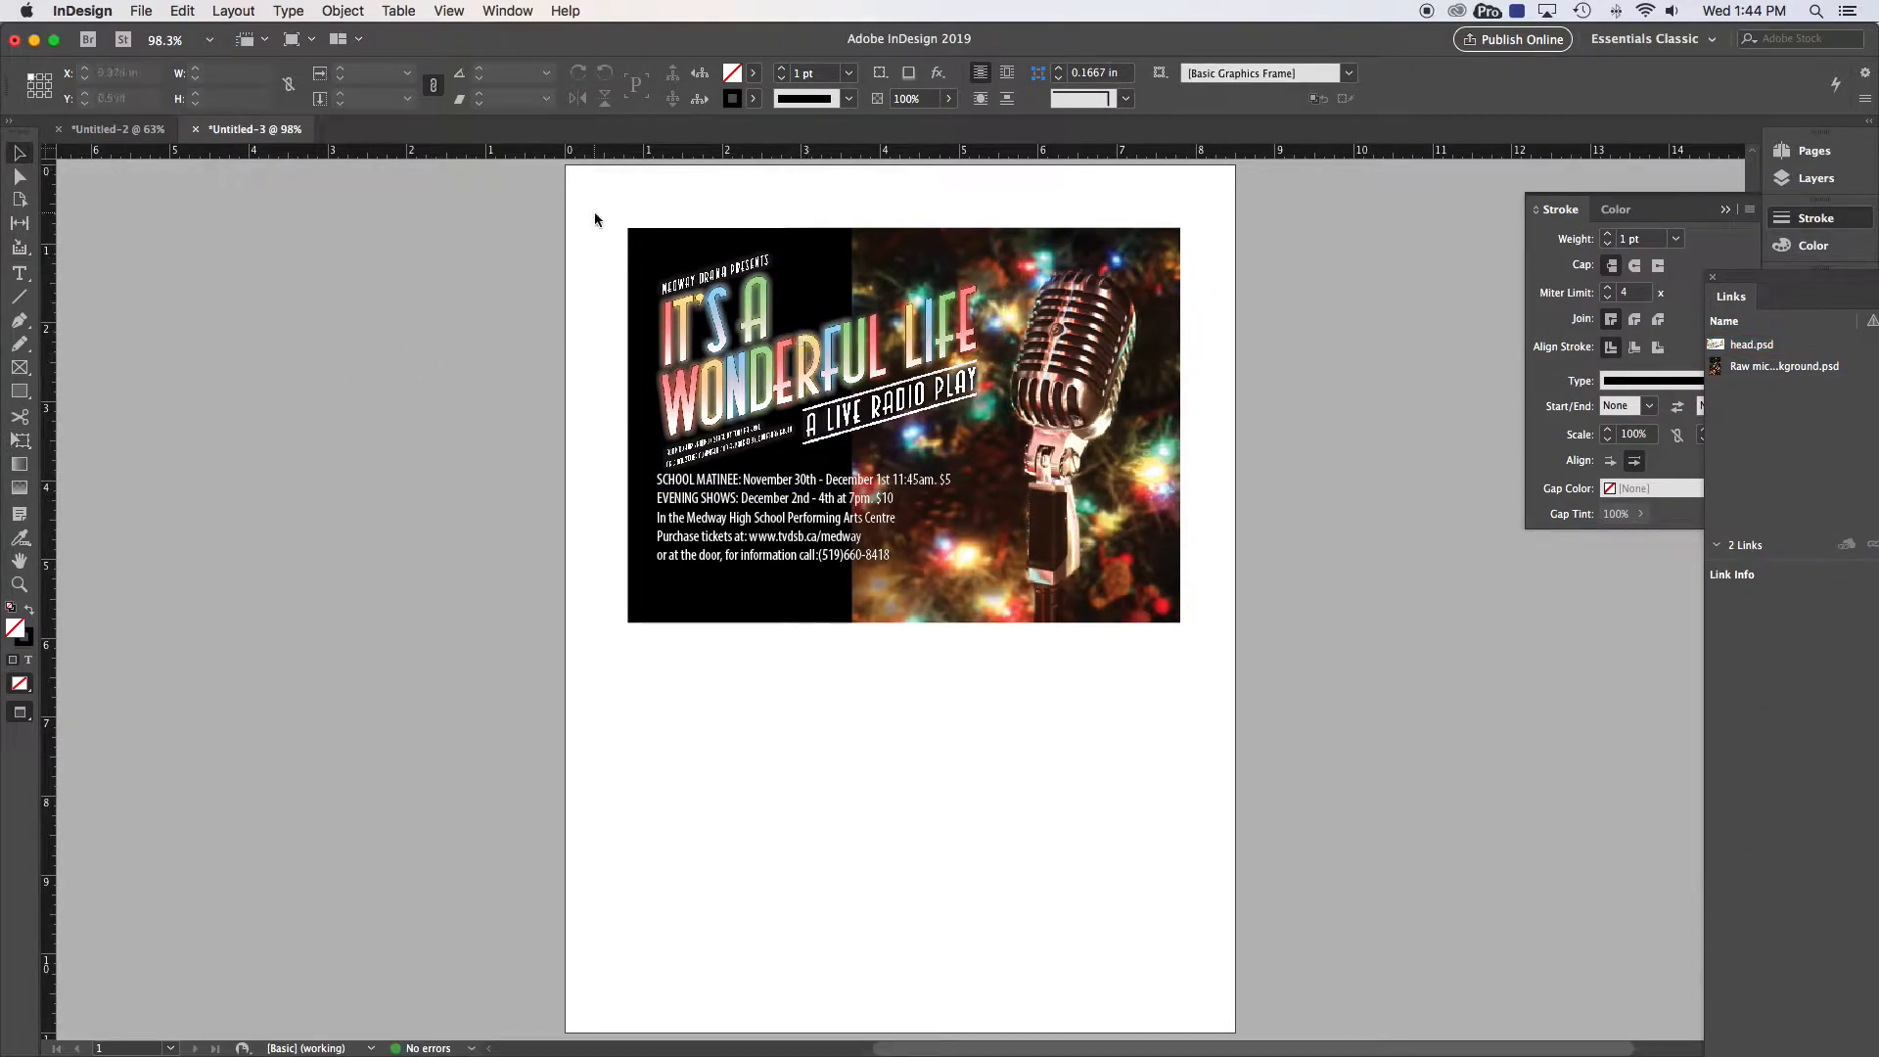
left_click_drag(608, 210, 1196, 632)
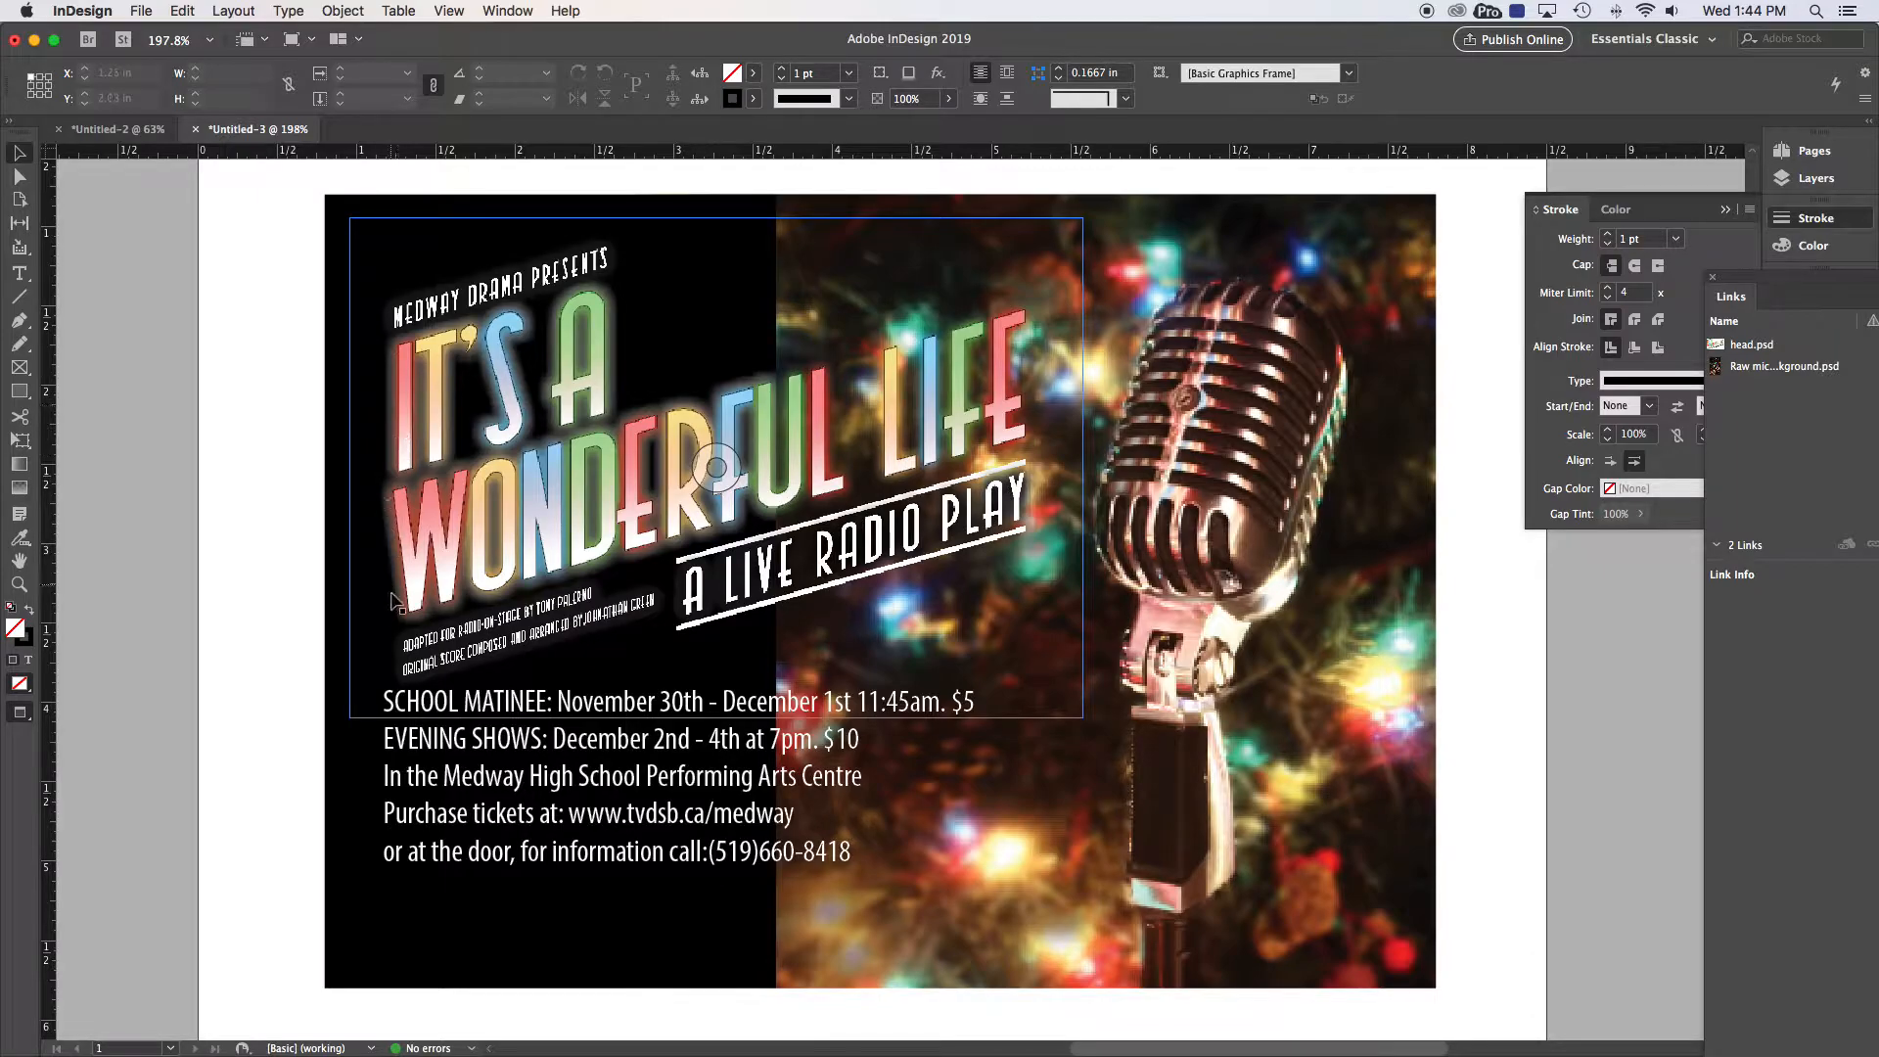
Step: In Normal mode, add a vertical guide at X 0.8911 in and nudge the title artwork onto it
left_click(22, 712)
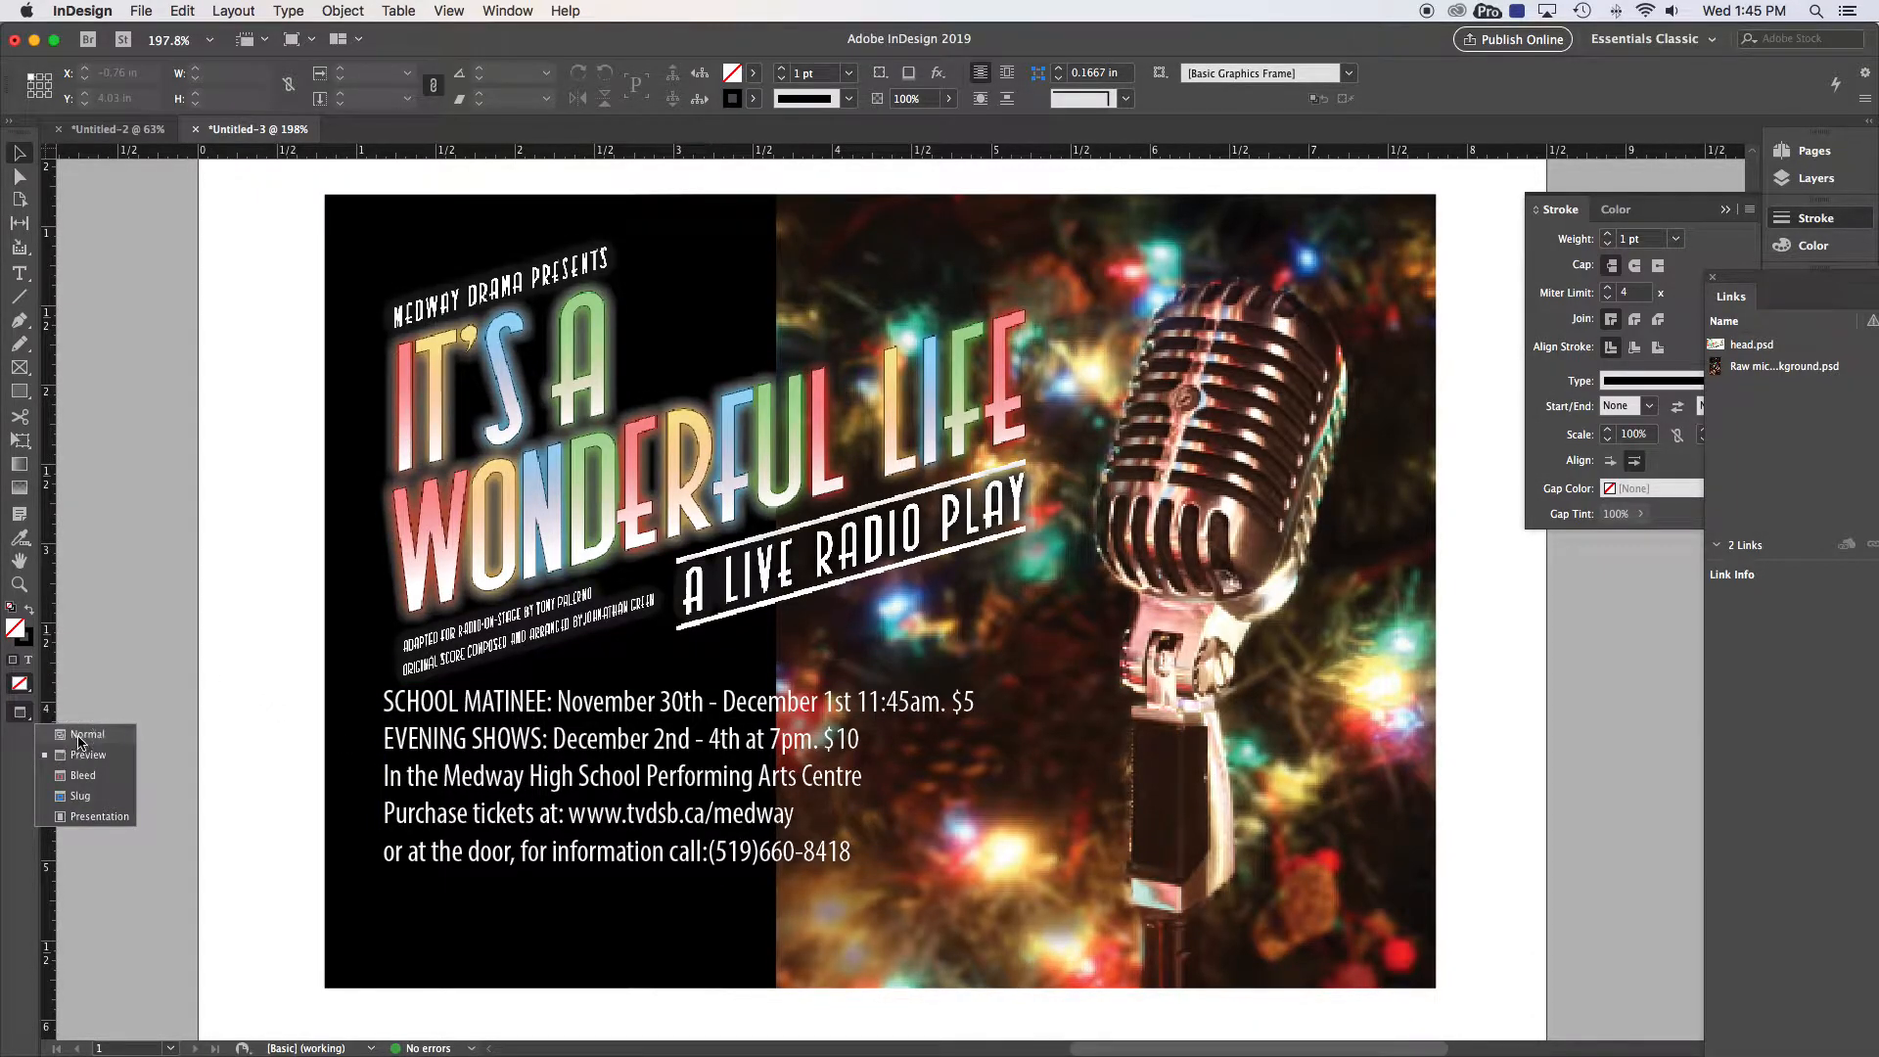
left_click(83, 734)
left_click_drag(47, 574, 58, 574)
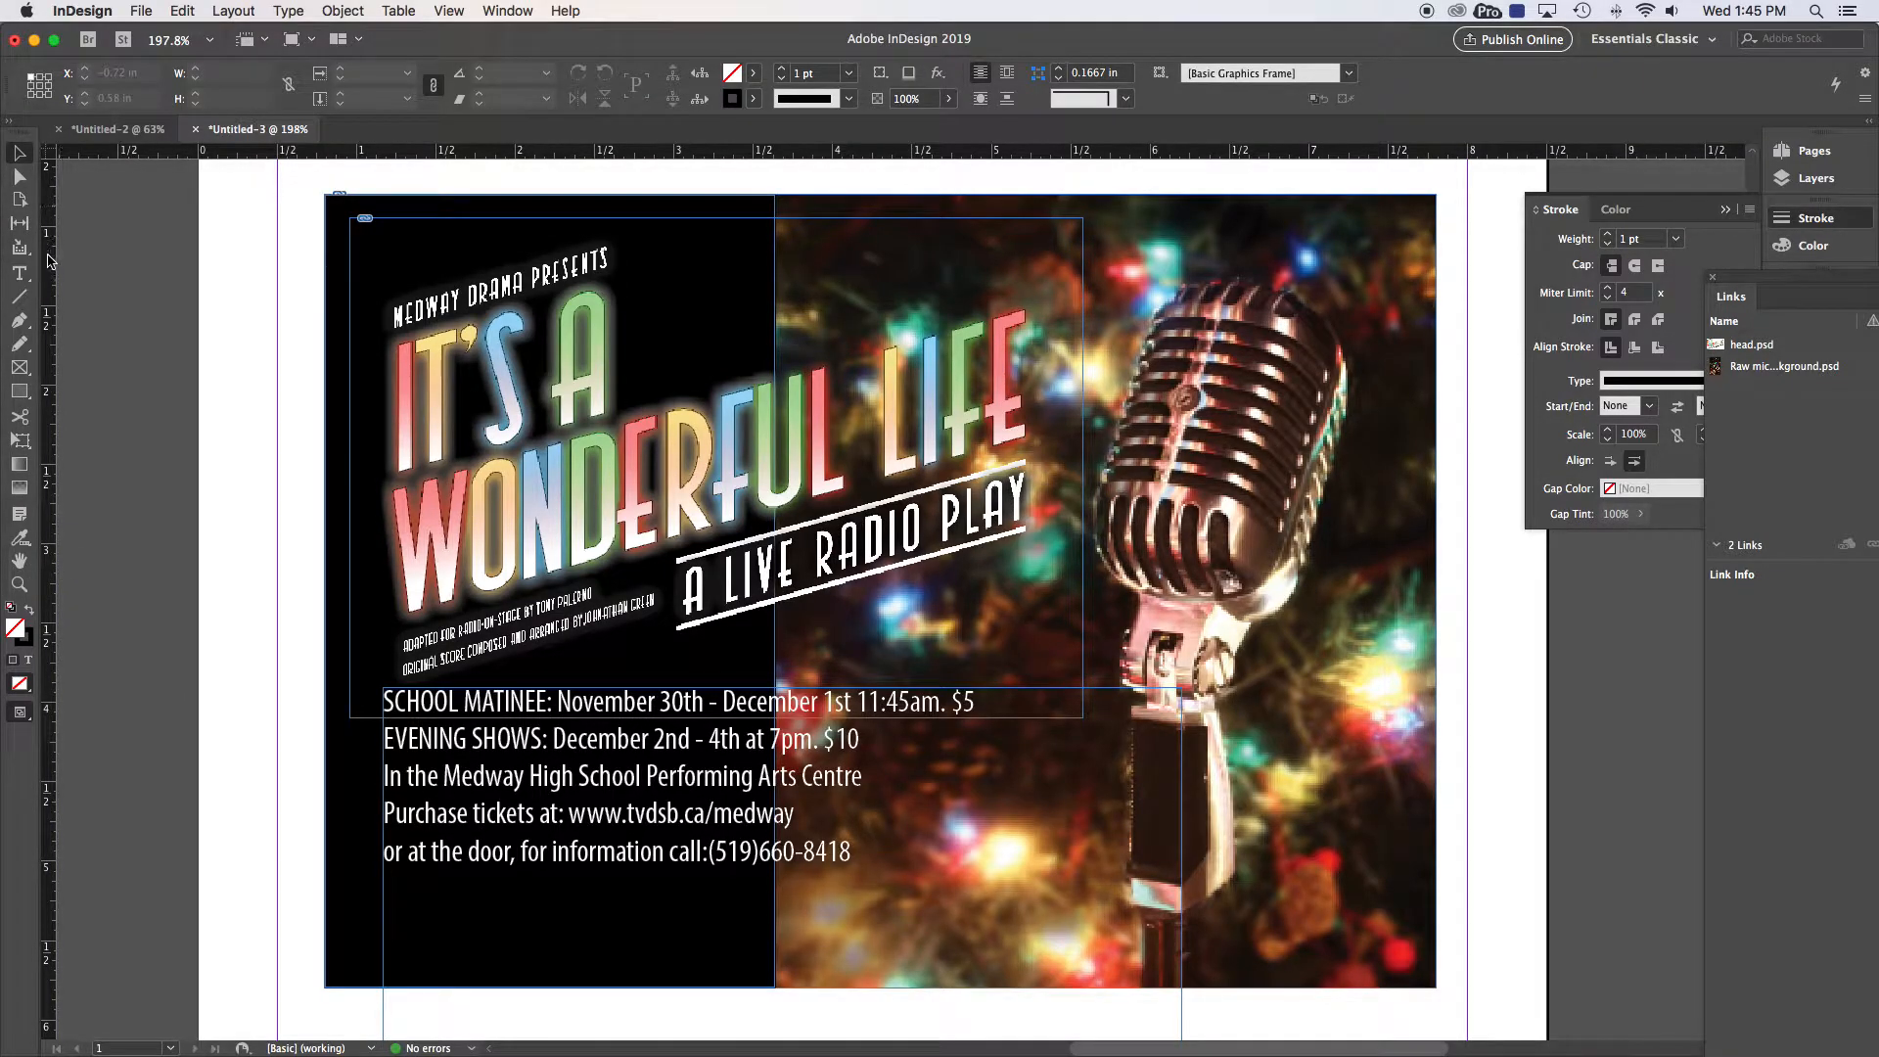
mouse_move(46, 293)
left_mouse_down()
mouse_move(266, 348)
mouse_move(382, 347)
left_mouse_up()
left_click(219, 257)
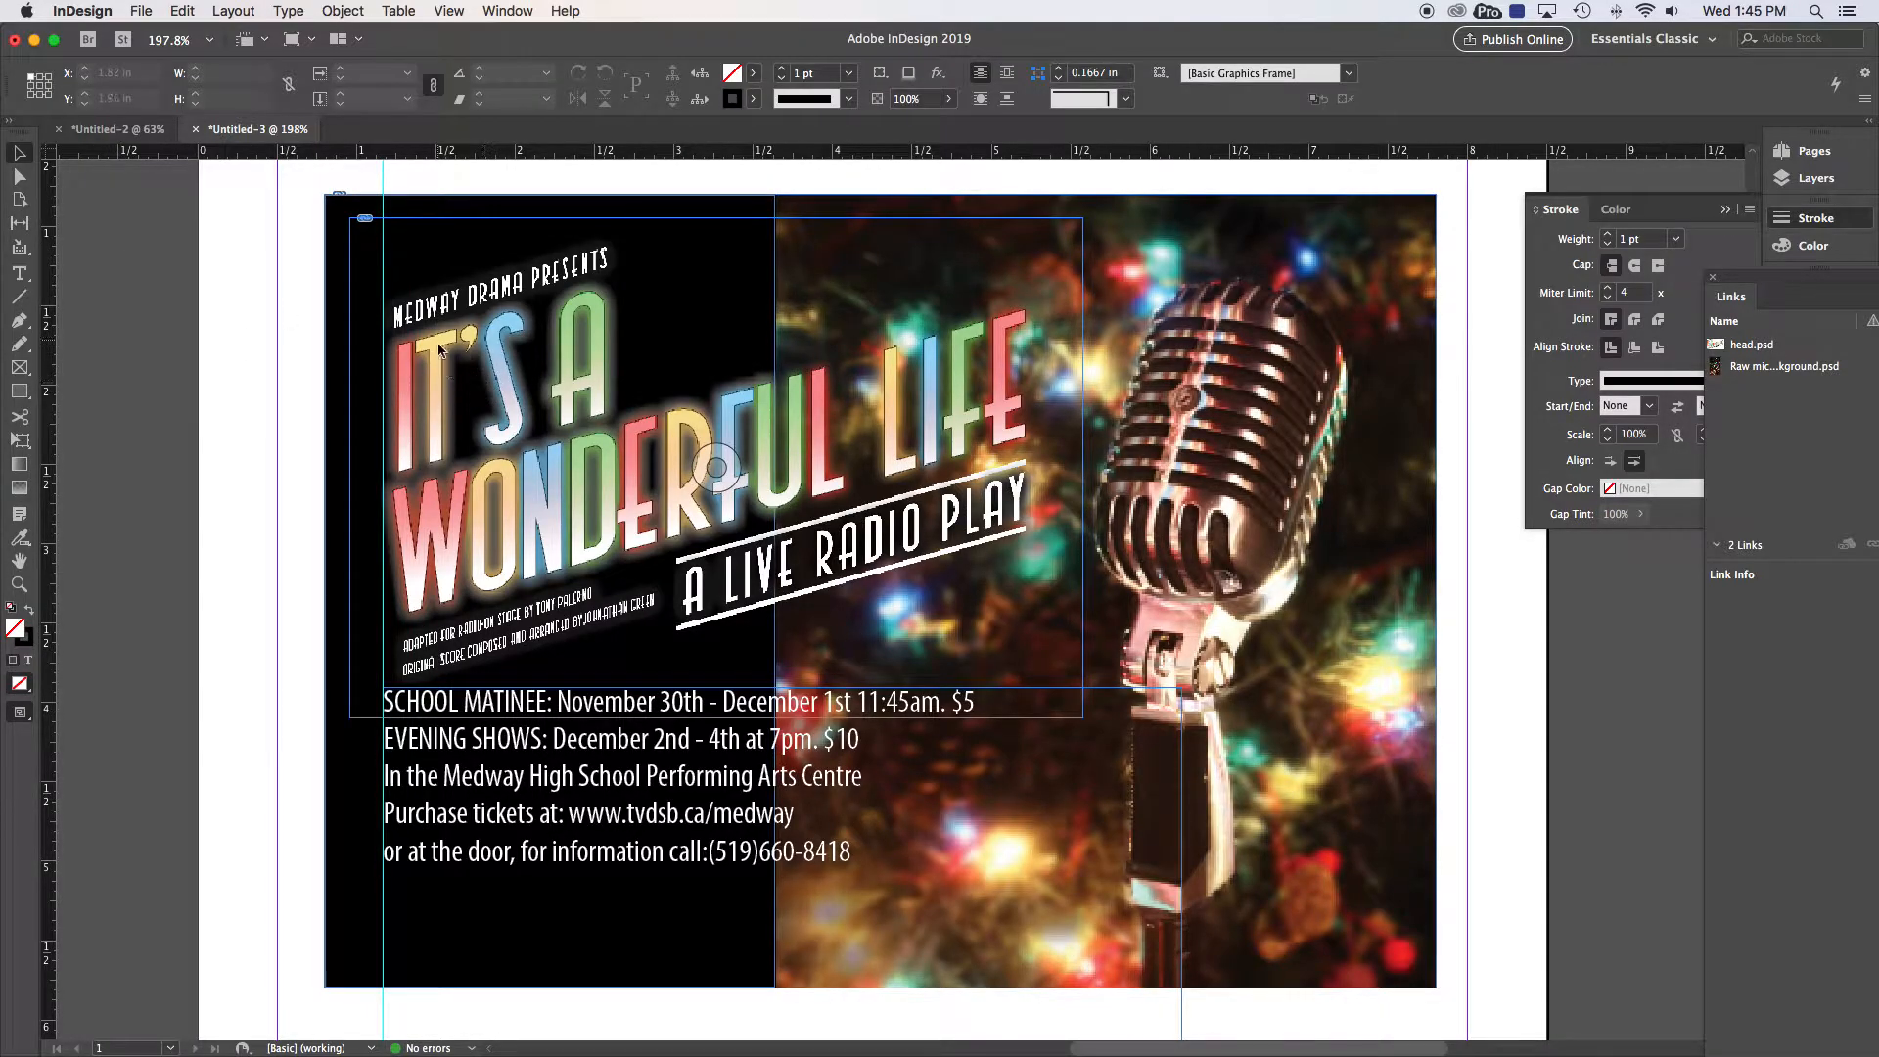
left_click(507, 390)
key("Left")
key("Left")
key("Left")
key("Left")
key("Left")
key("Left")
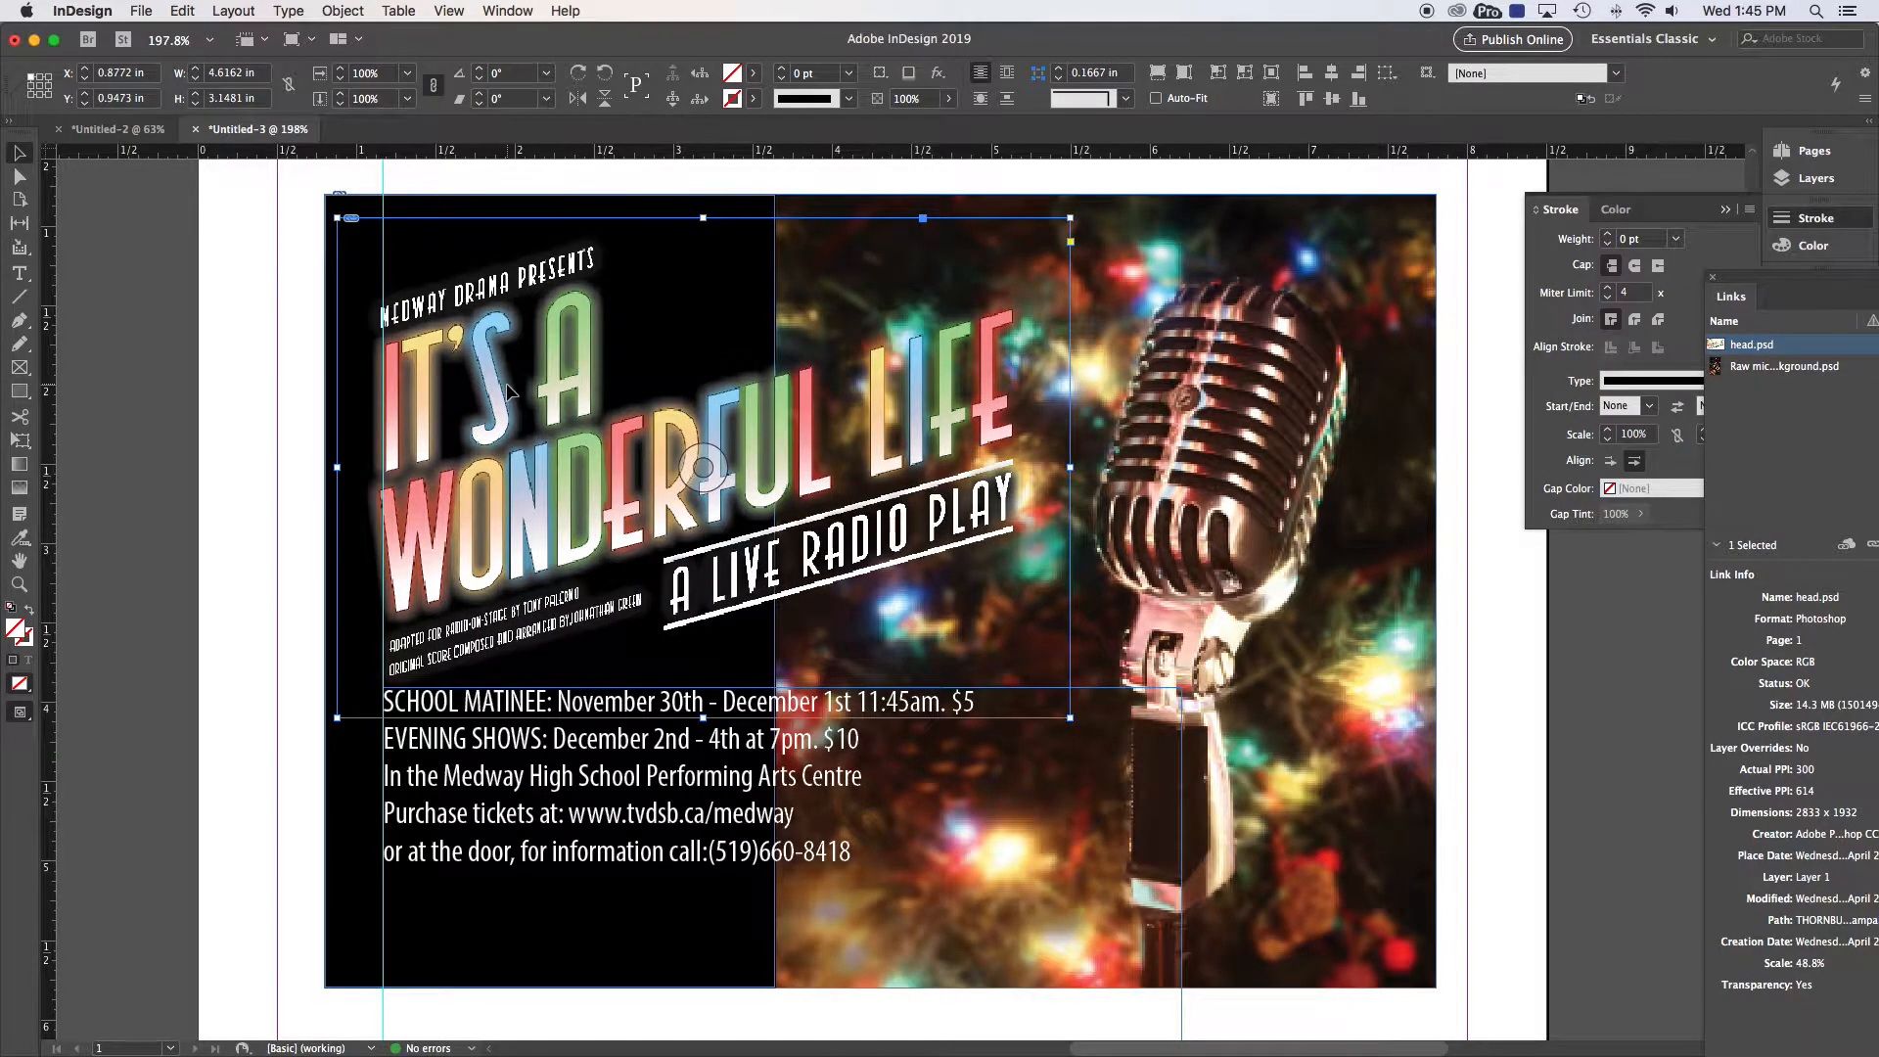
key("Right")
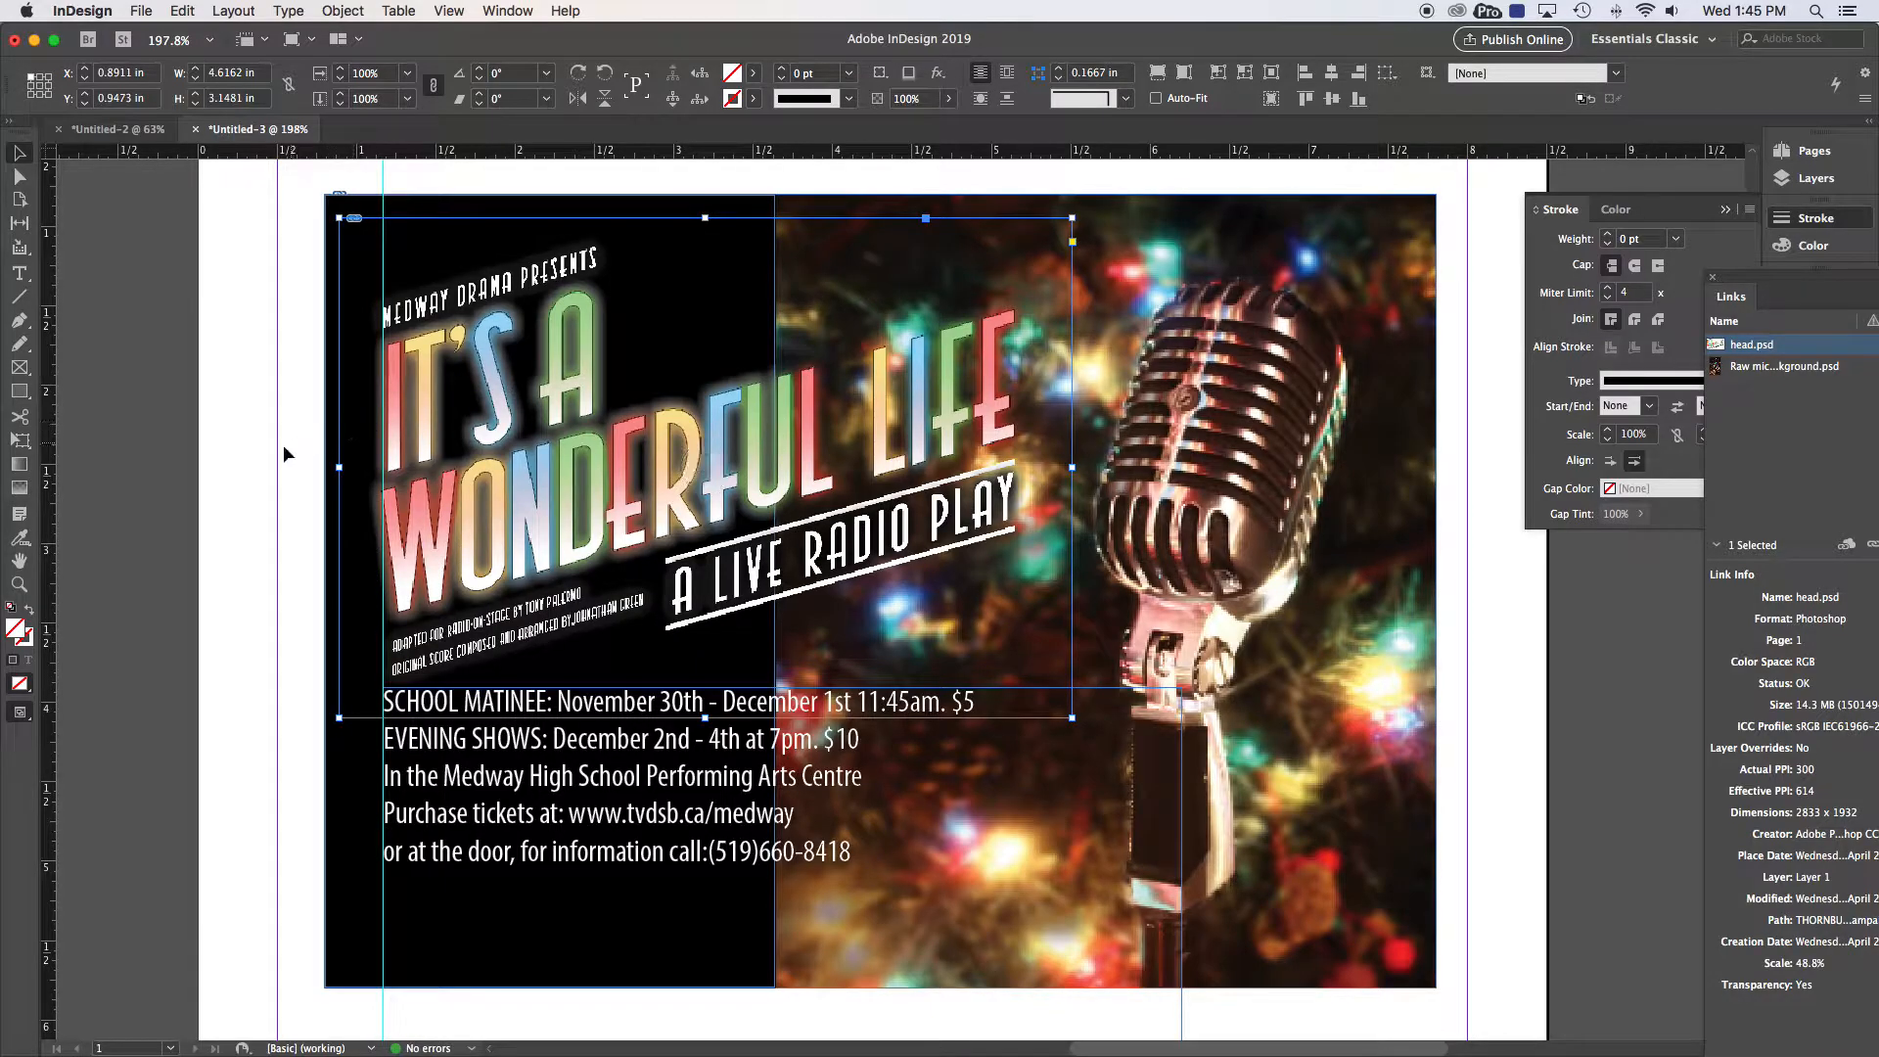
Step: Back in Preview mode, move the show-details text block down to Y 4.1033 in
left_click(19, 714)
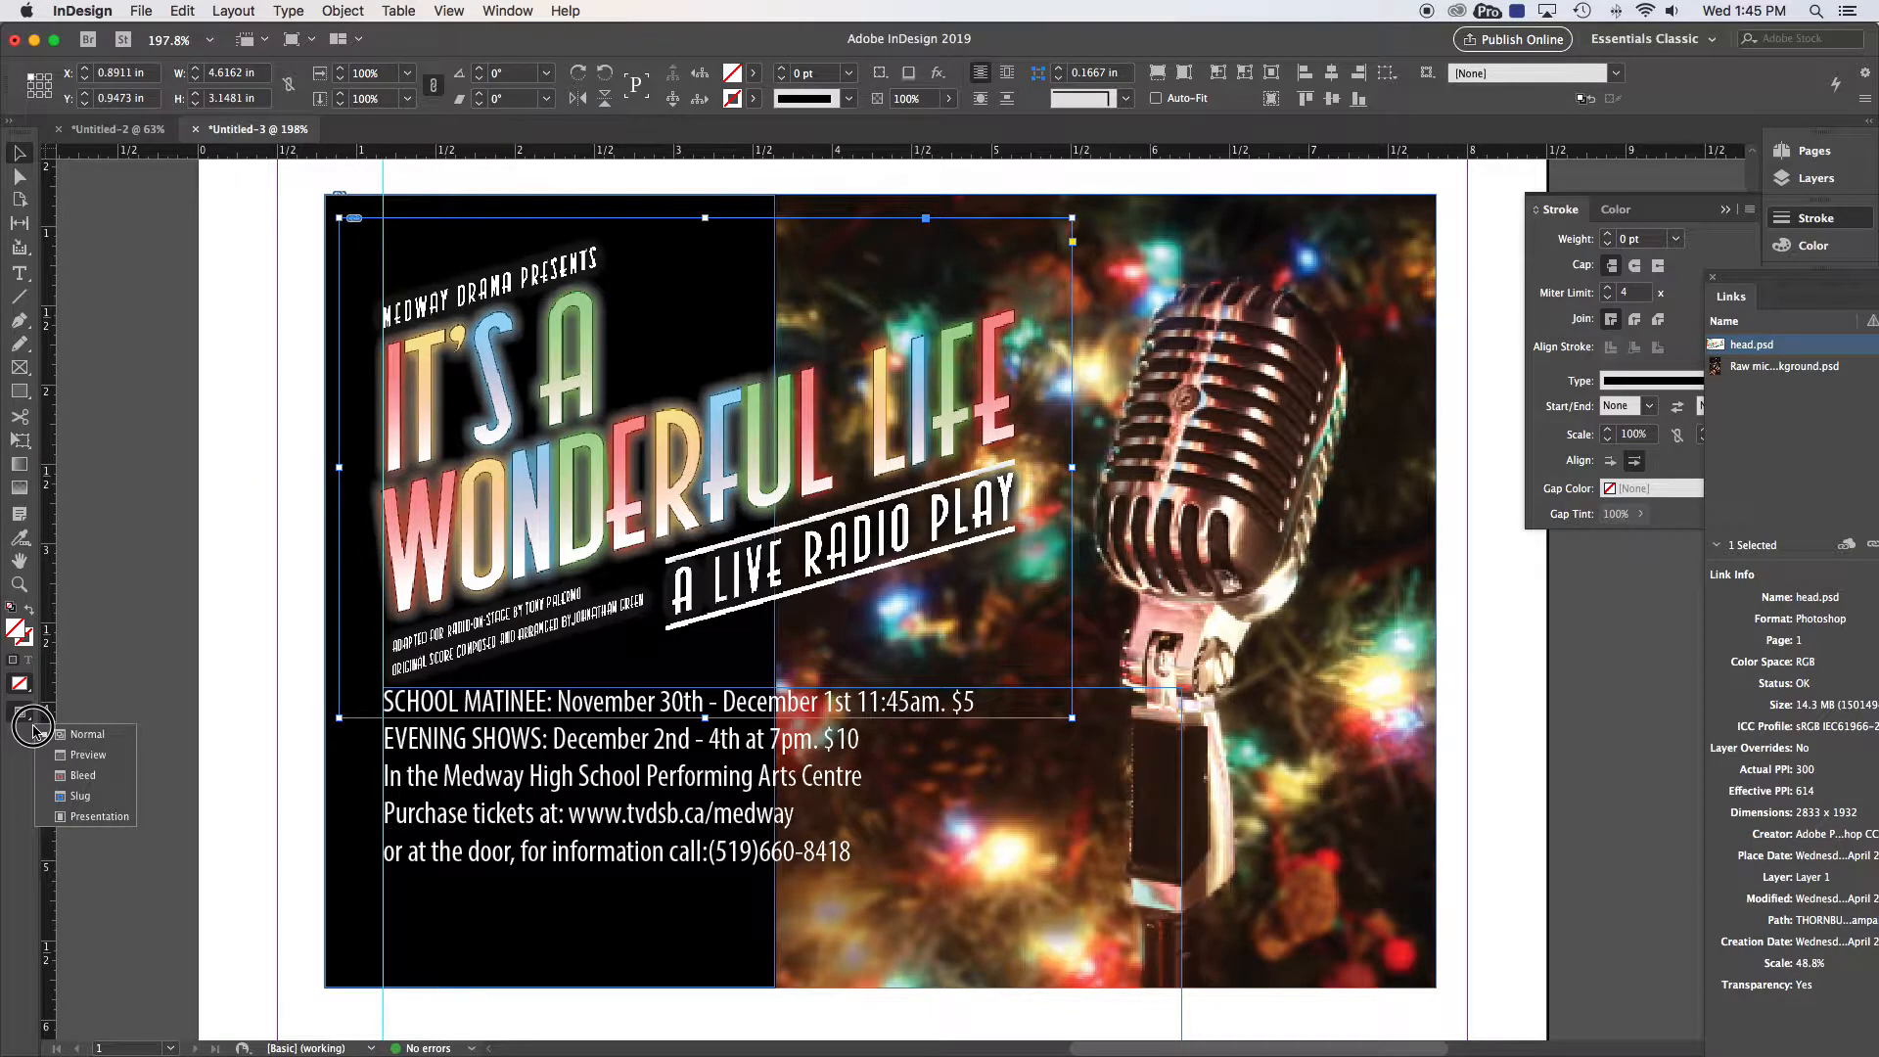
left_click(81, 754)
left_click(249, 582)
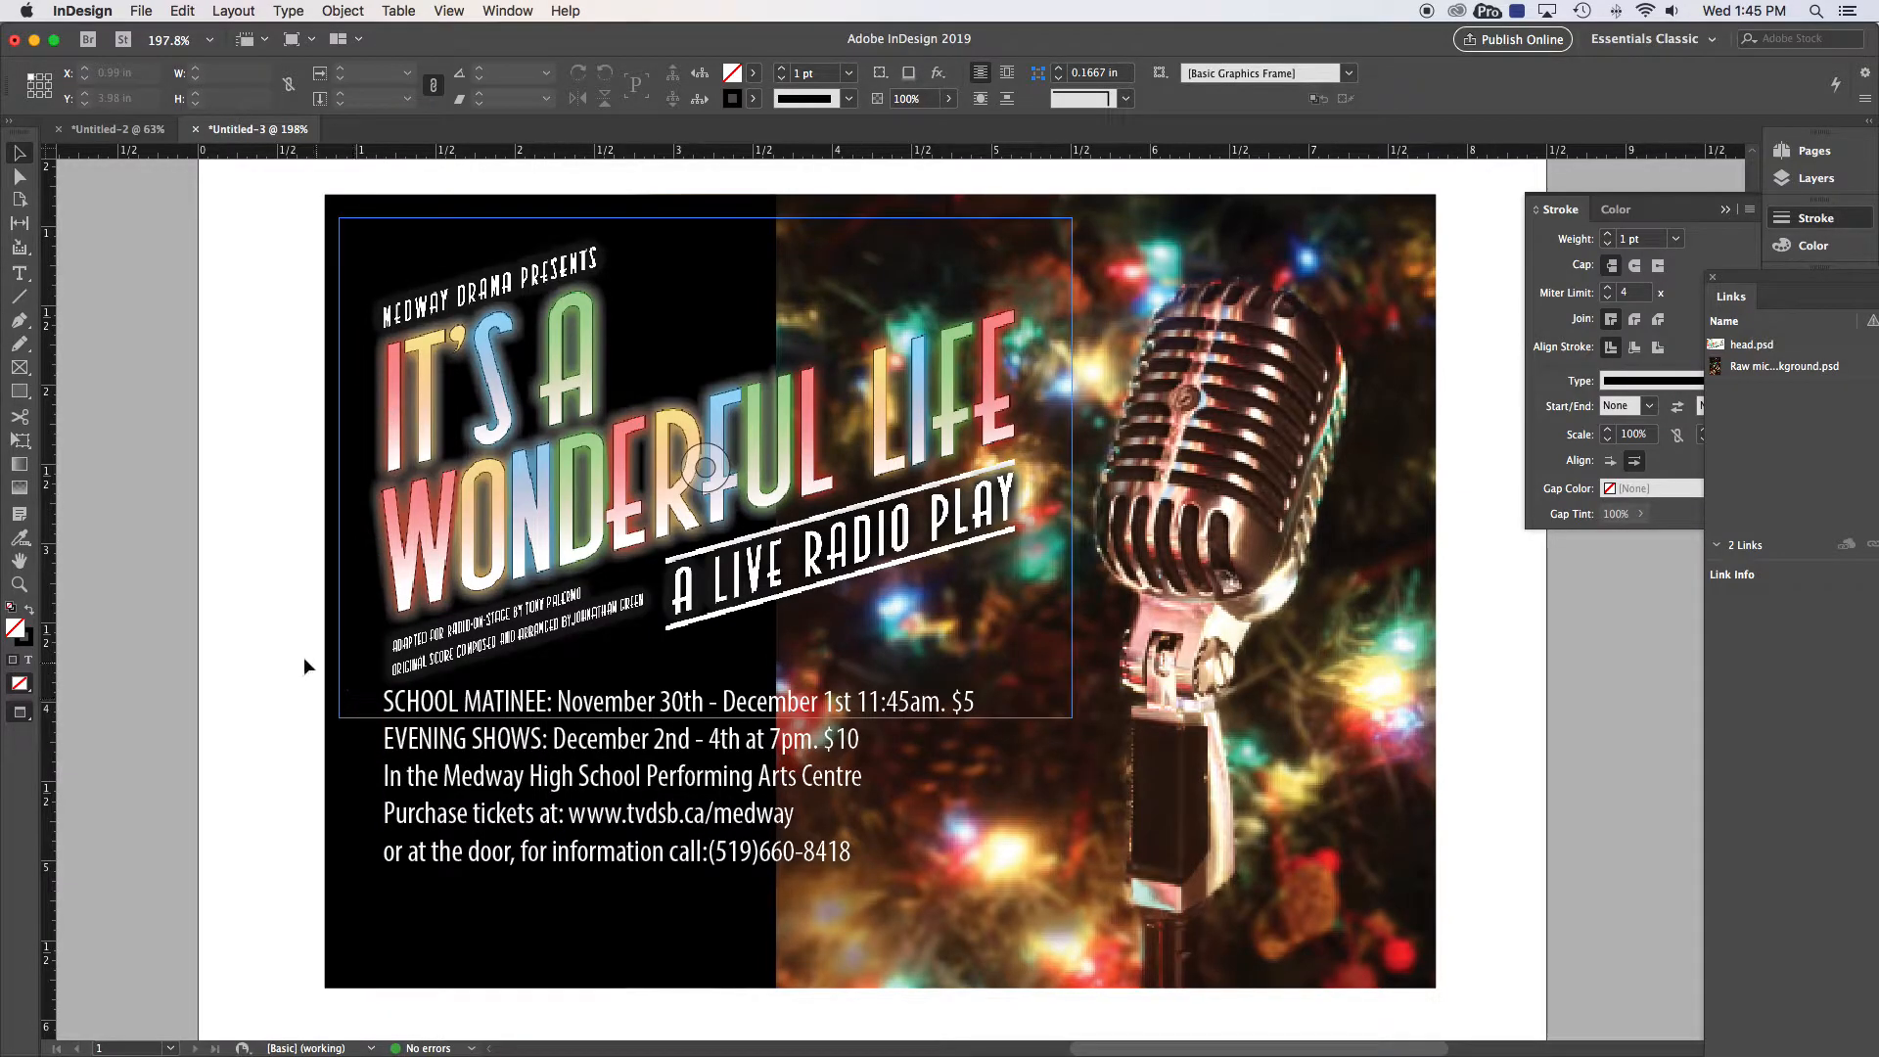
left_click_drag(484, 818, 486, 831)
key("Down")
key("Down")
key("Down")
key("Down")
key("Down")
key("Down")
key("Down")
key("Down")
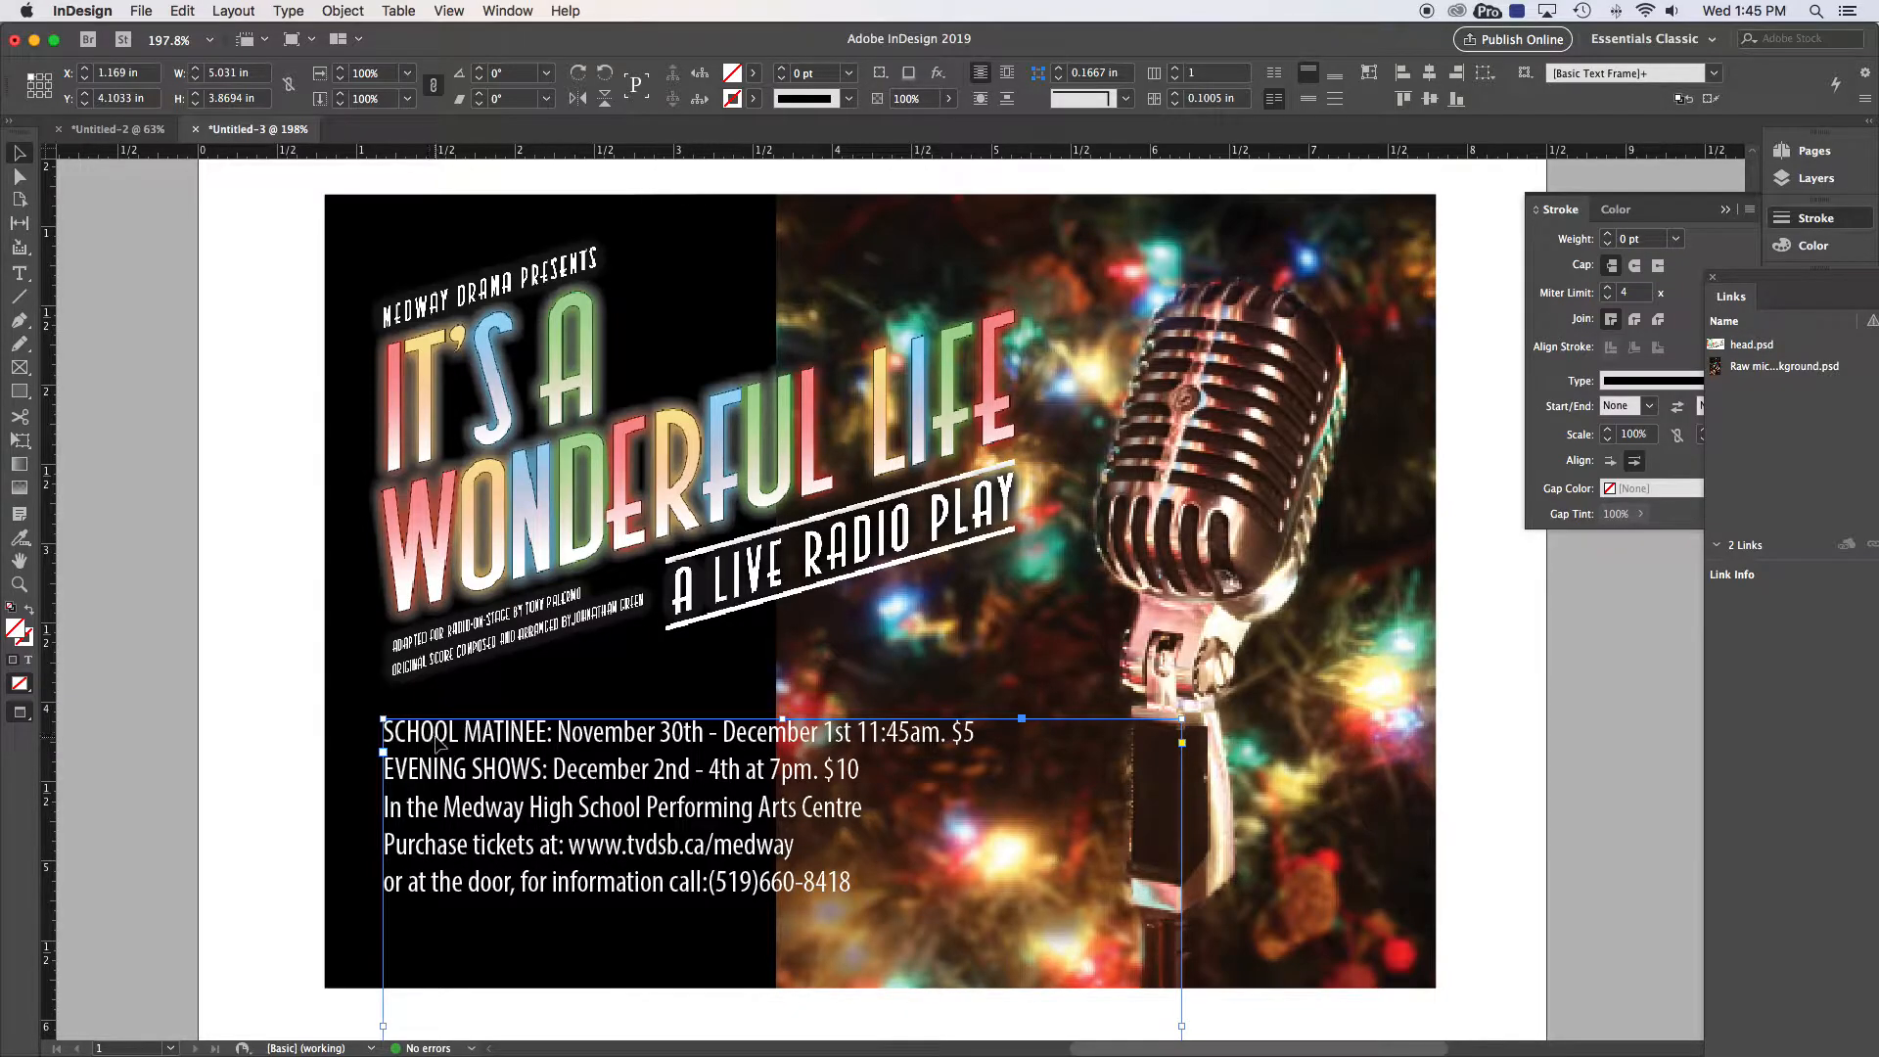
Step: Try bold condensed on SCHOOL MATINEE:, undo it, and reduce the label to 11 pt
double_click(490, 736)
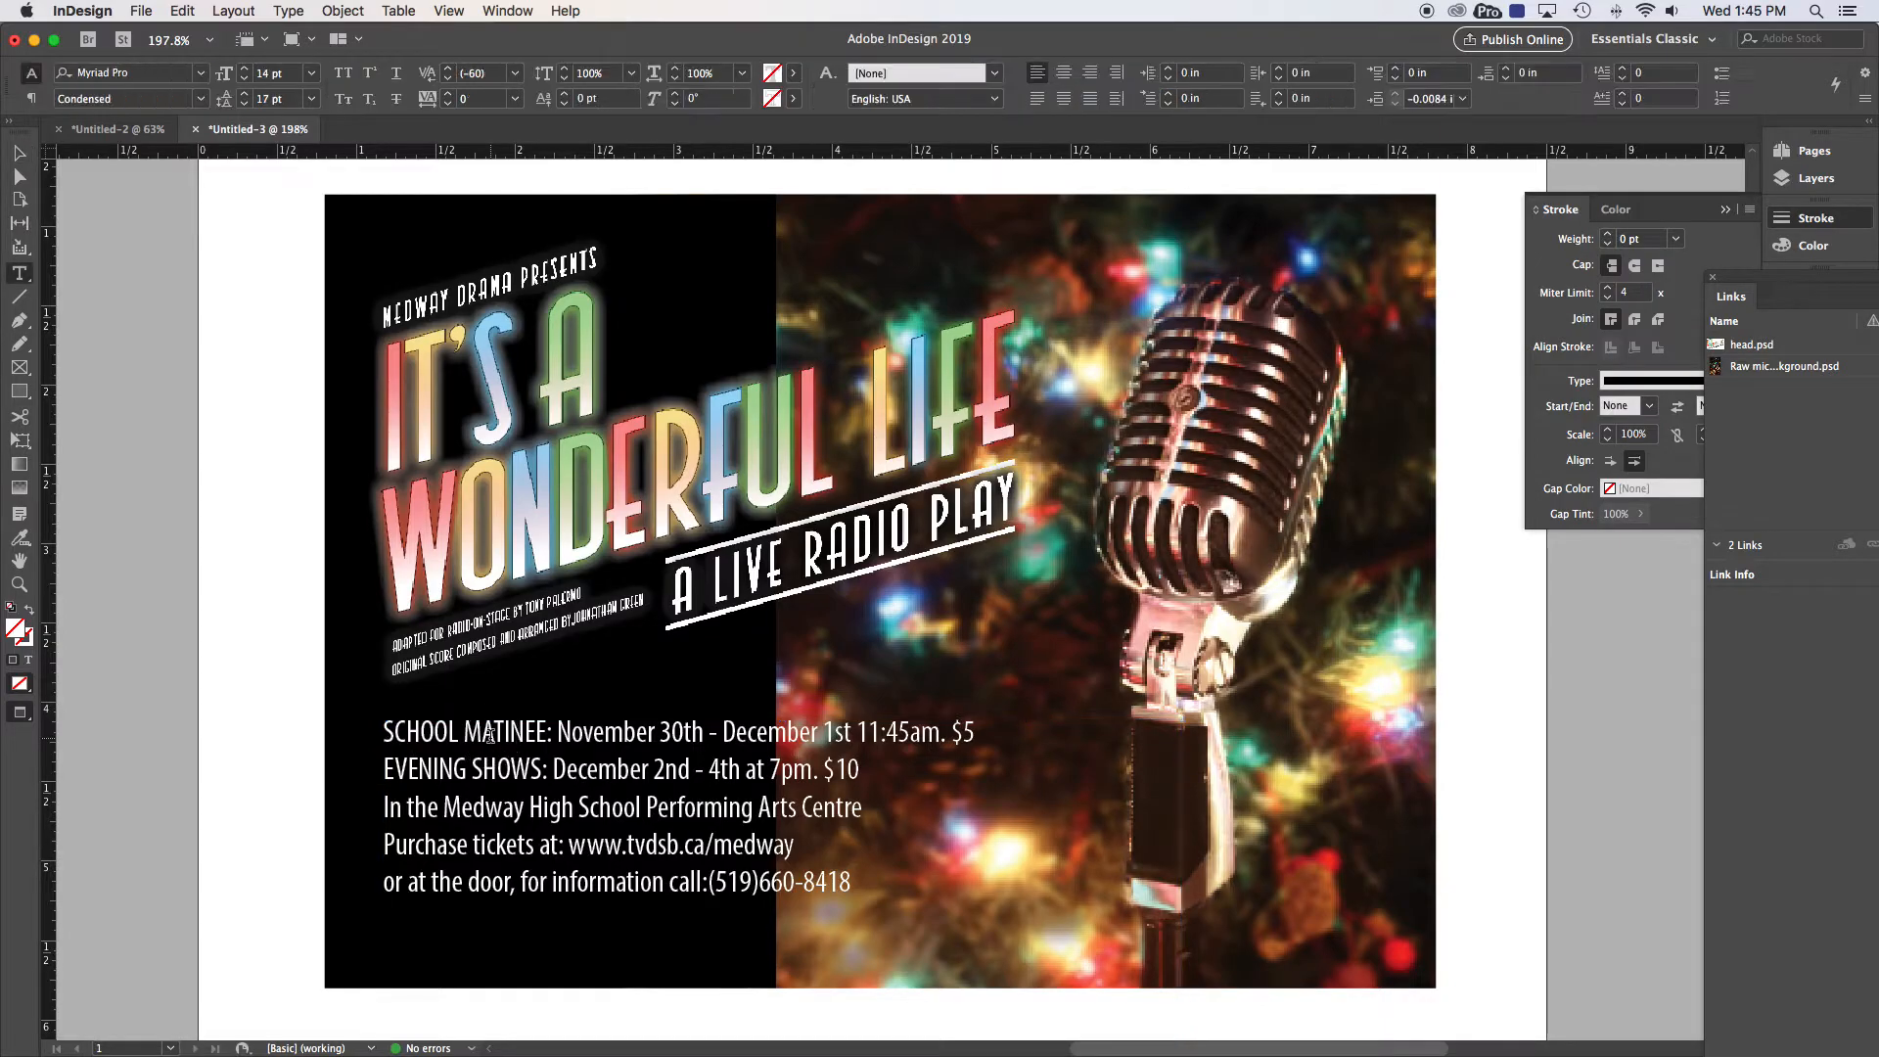
left_click_drag(556, 732, 340, 716)
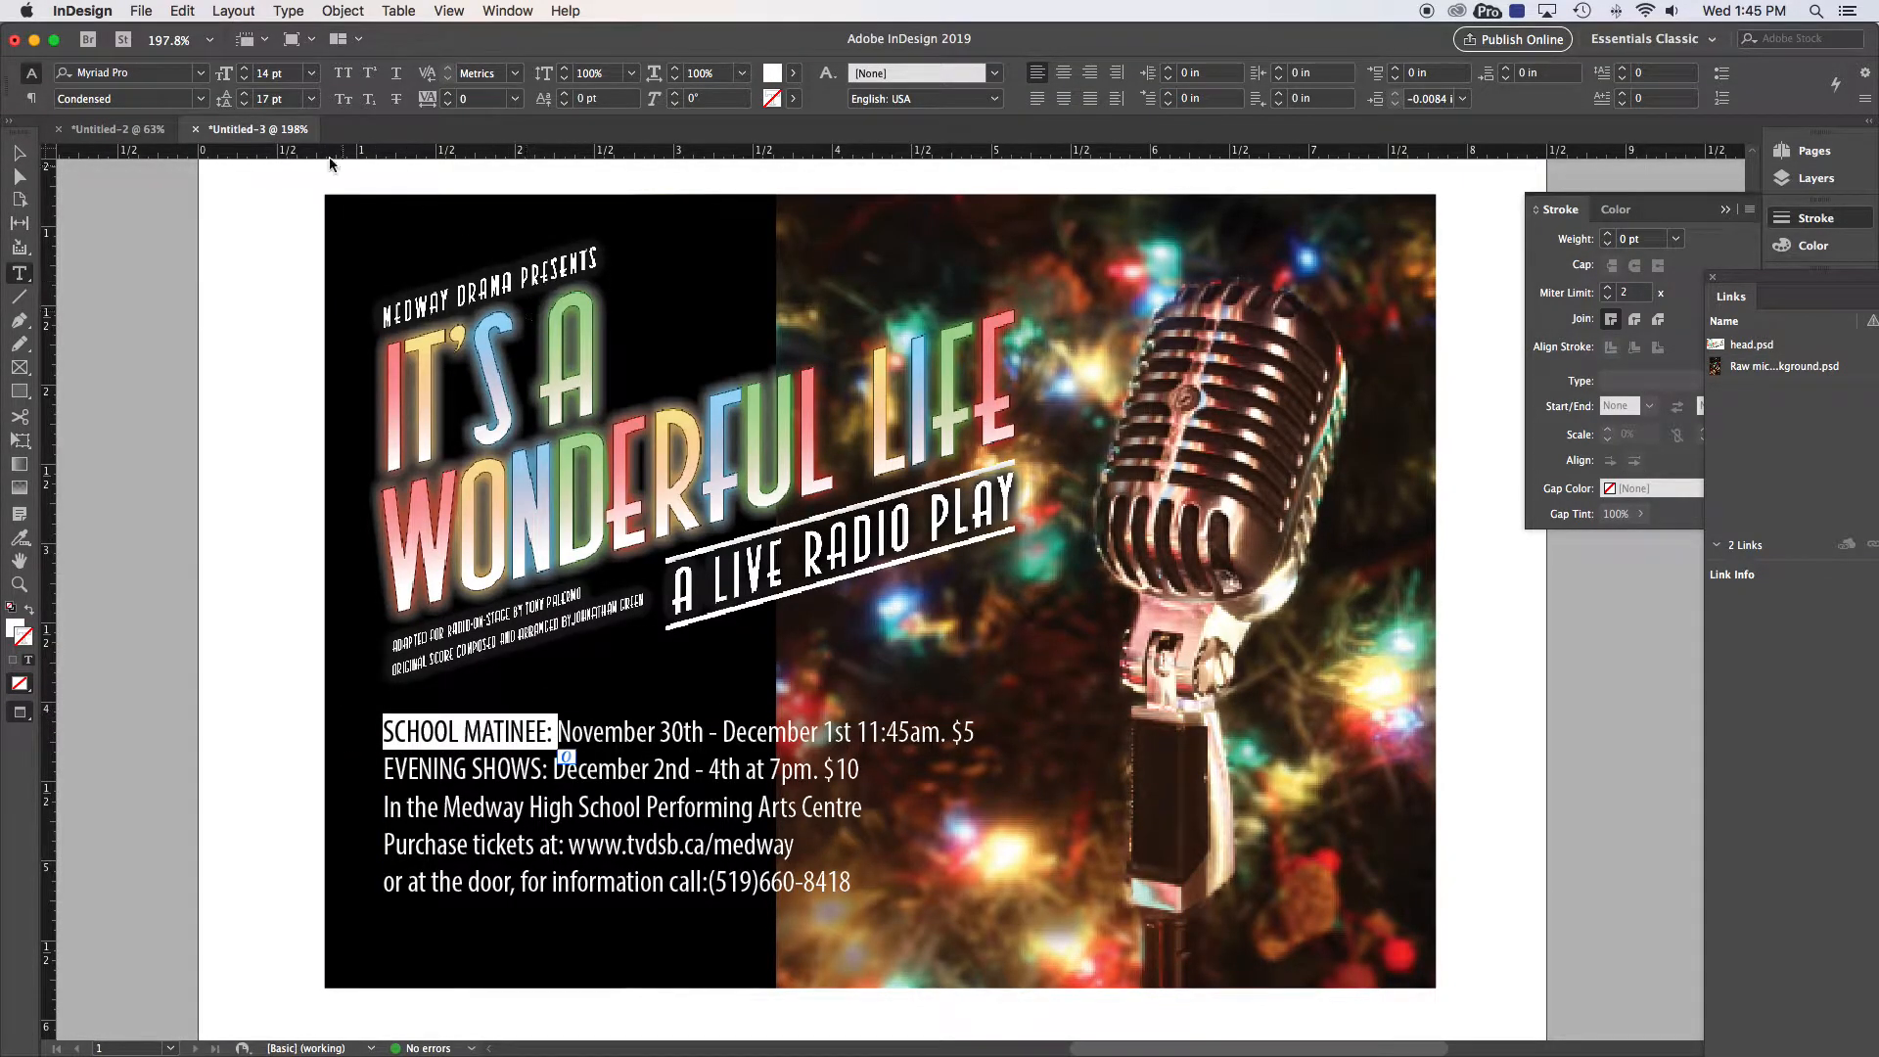
left_click(201, 99)
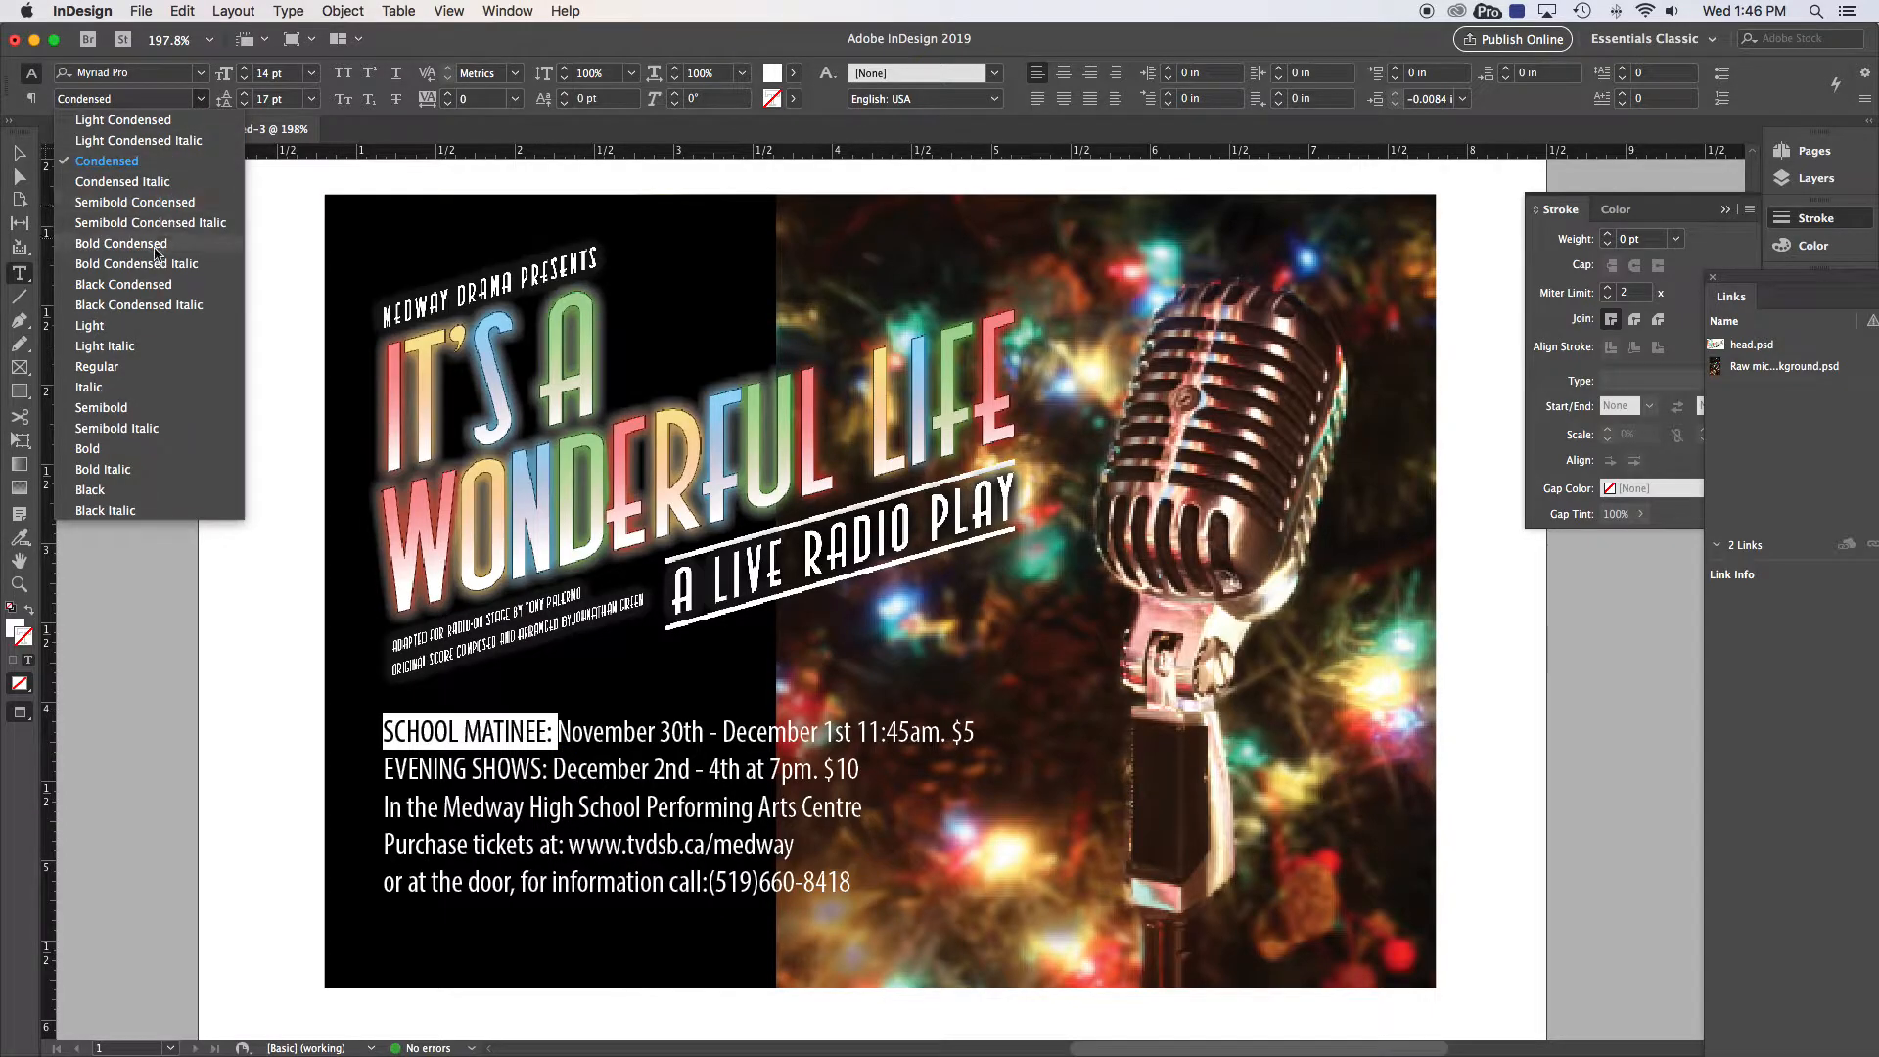
left_click(147, 251)
left_click(515, 808)
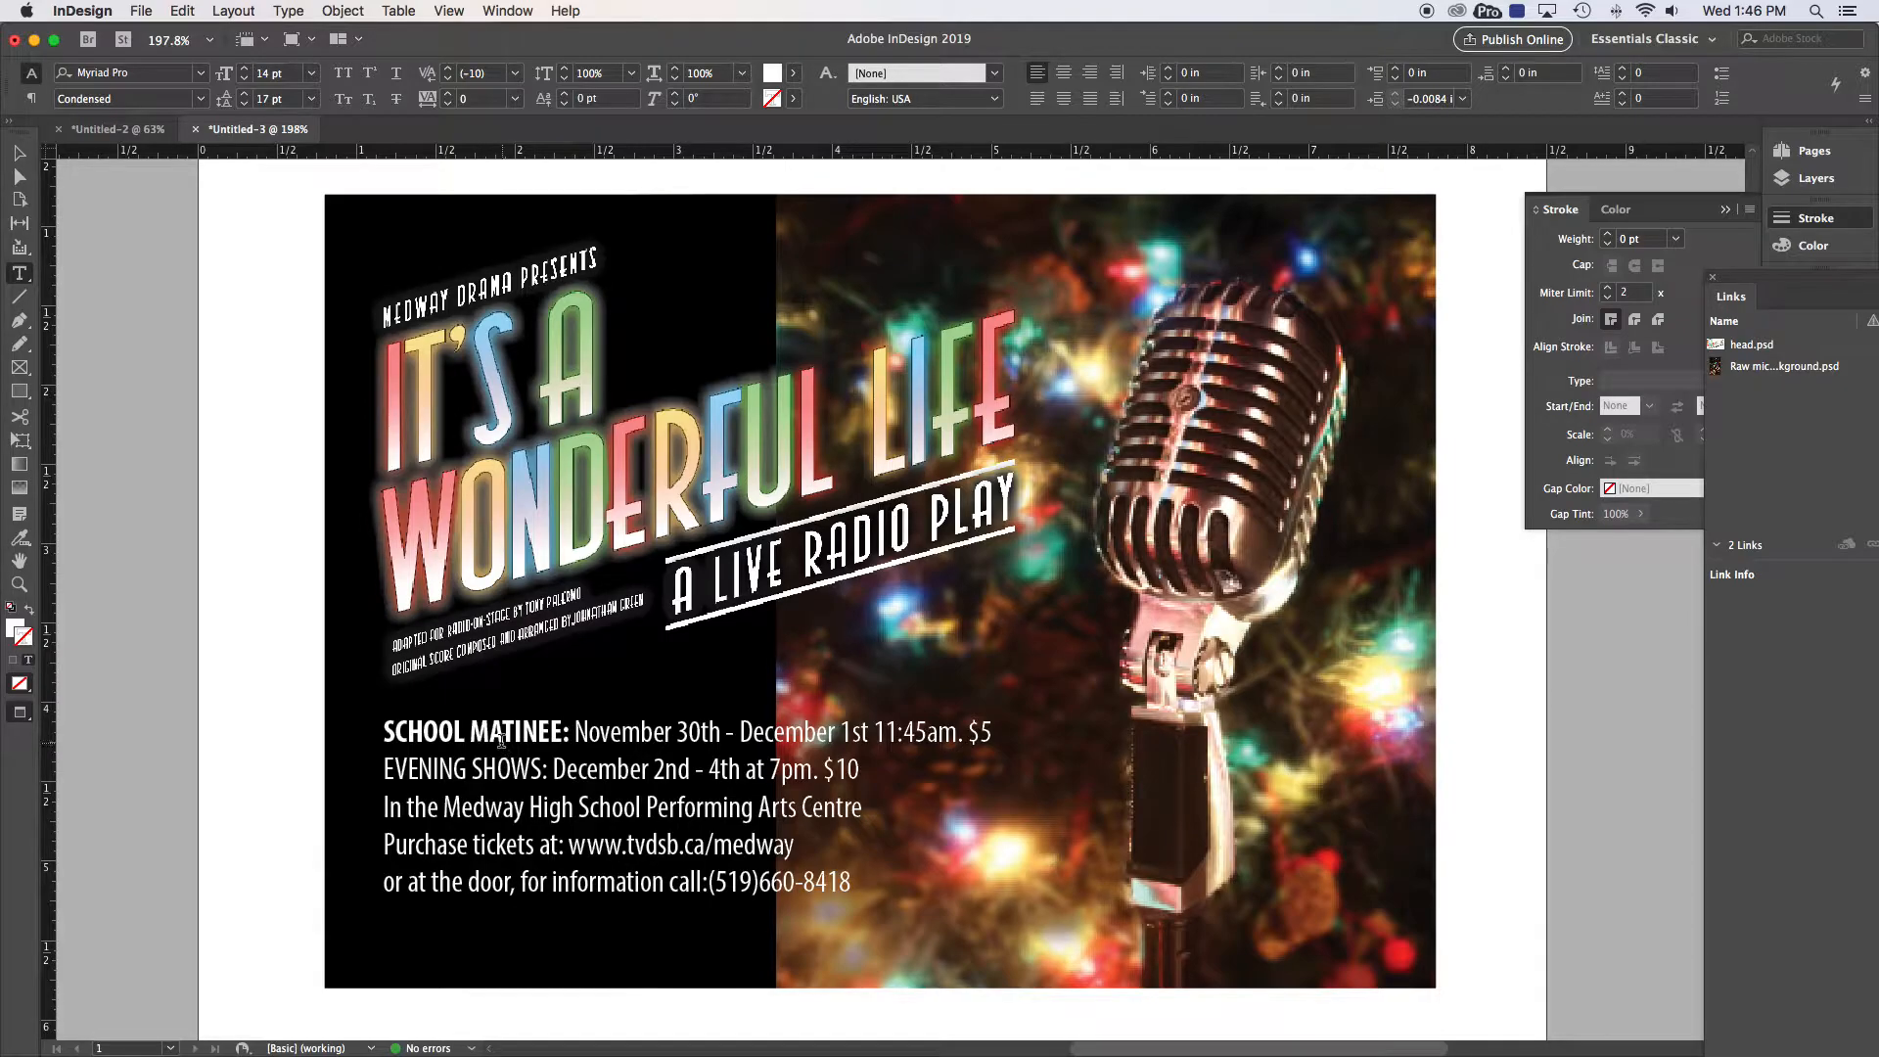
key("super+z")
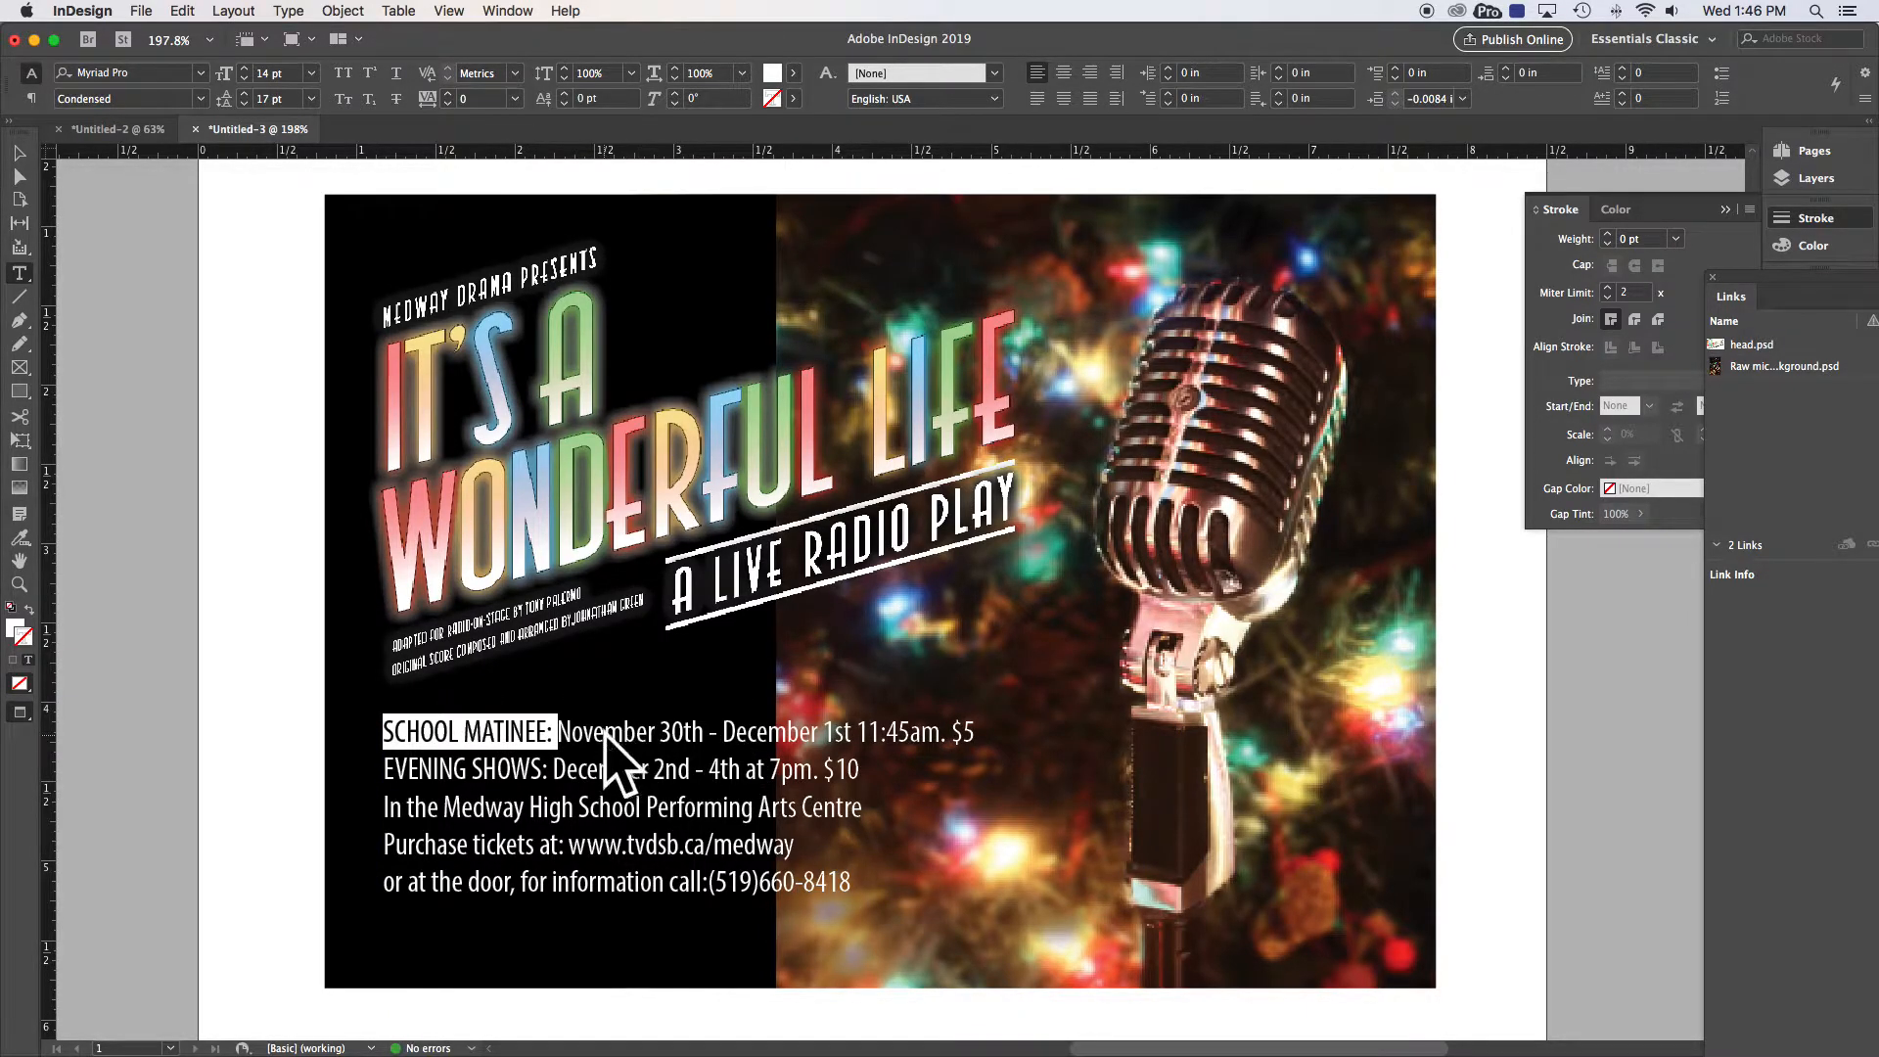
left_click(244, 78)
left_click(245, 78)
left_click(245, 78)
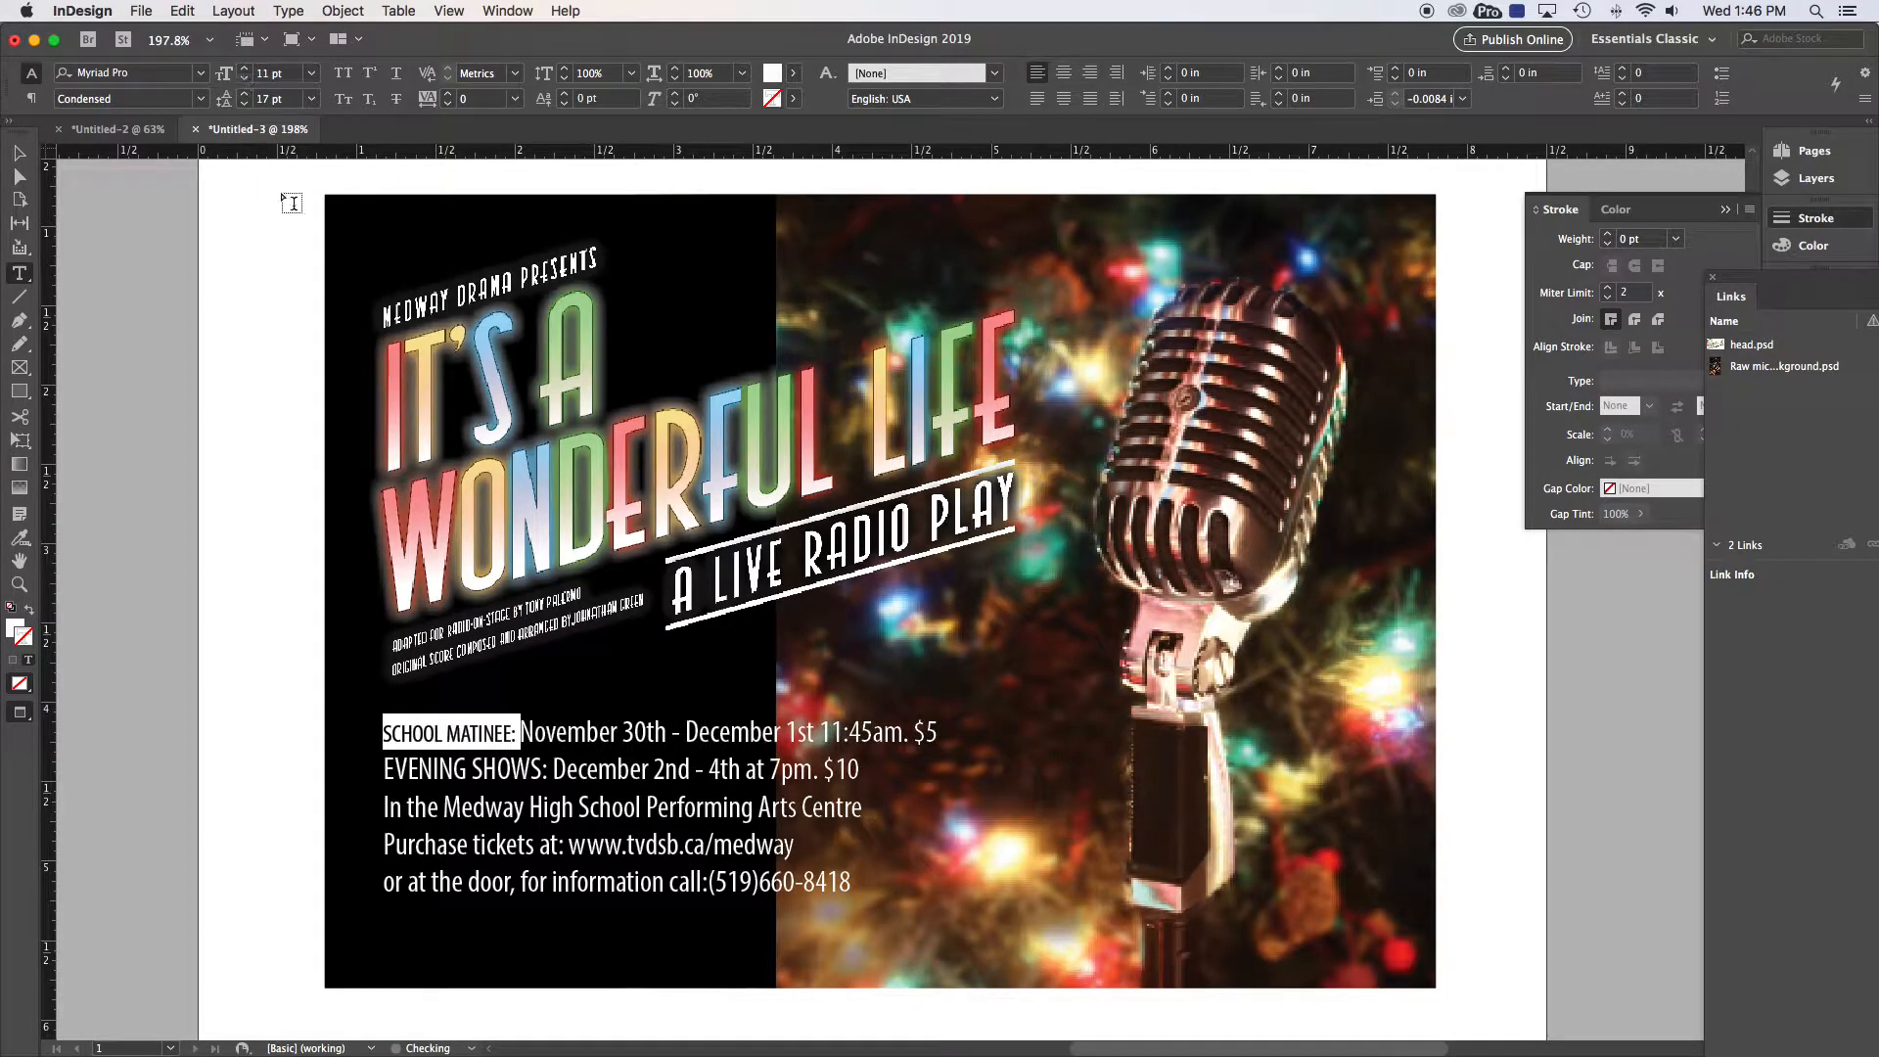
Step: Reduce EVENING SHOWS: to 11 pt, then show the portrait poster Untitled-2
left_click(550, 770)
left_click_drag(550, 770, 346, 770)
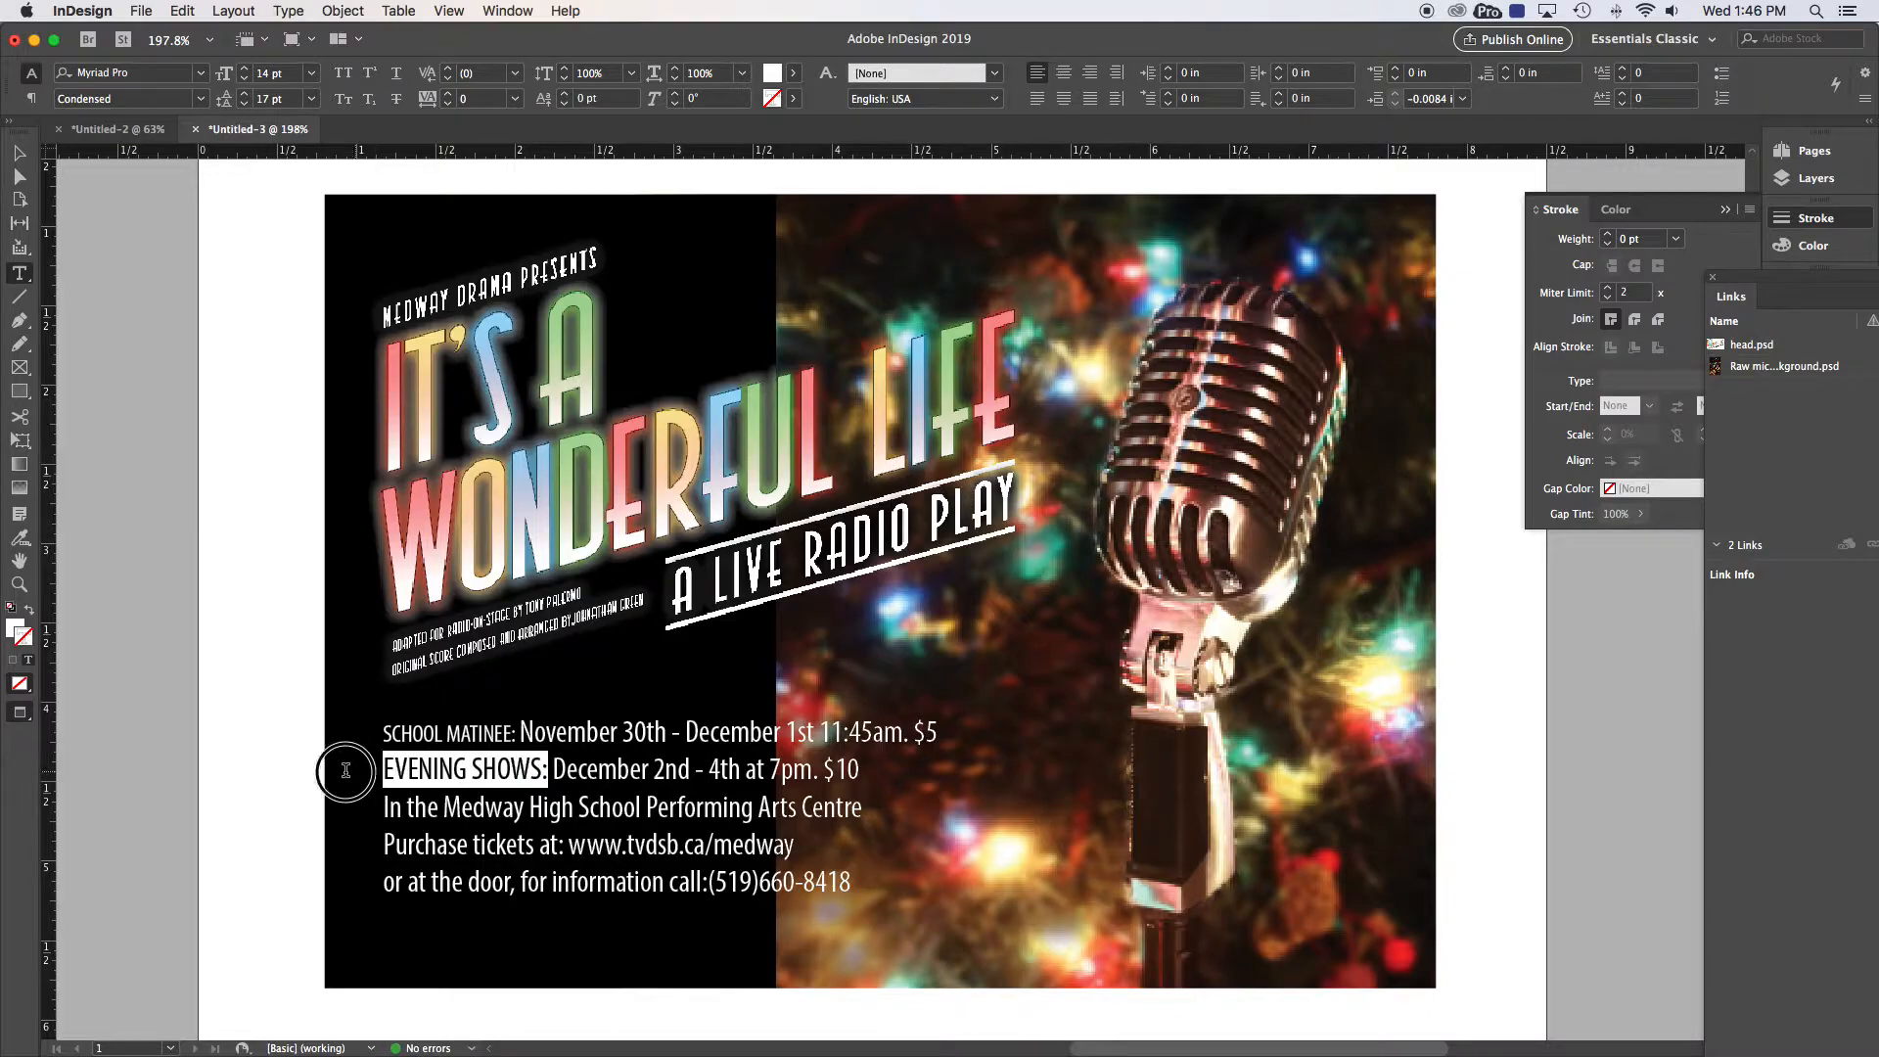
left_click(244, 78)
left_click(244, 78)
left_click(244, 79)
left_click(461, 789)
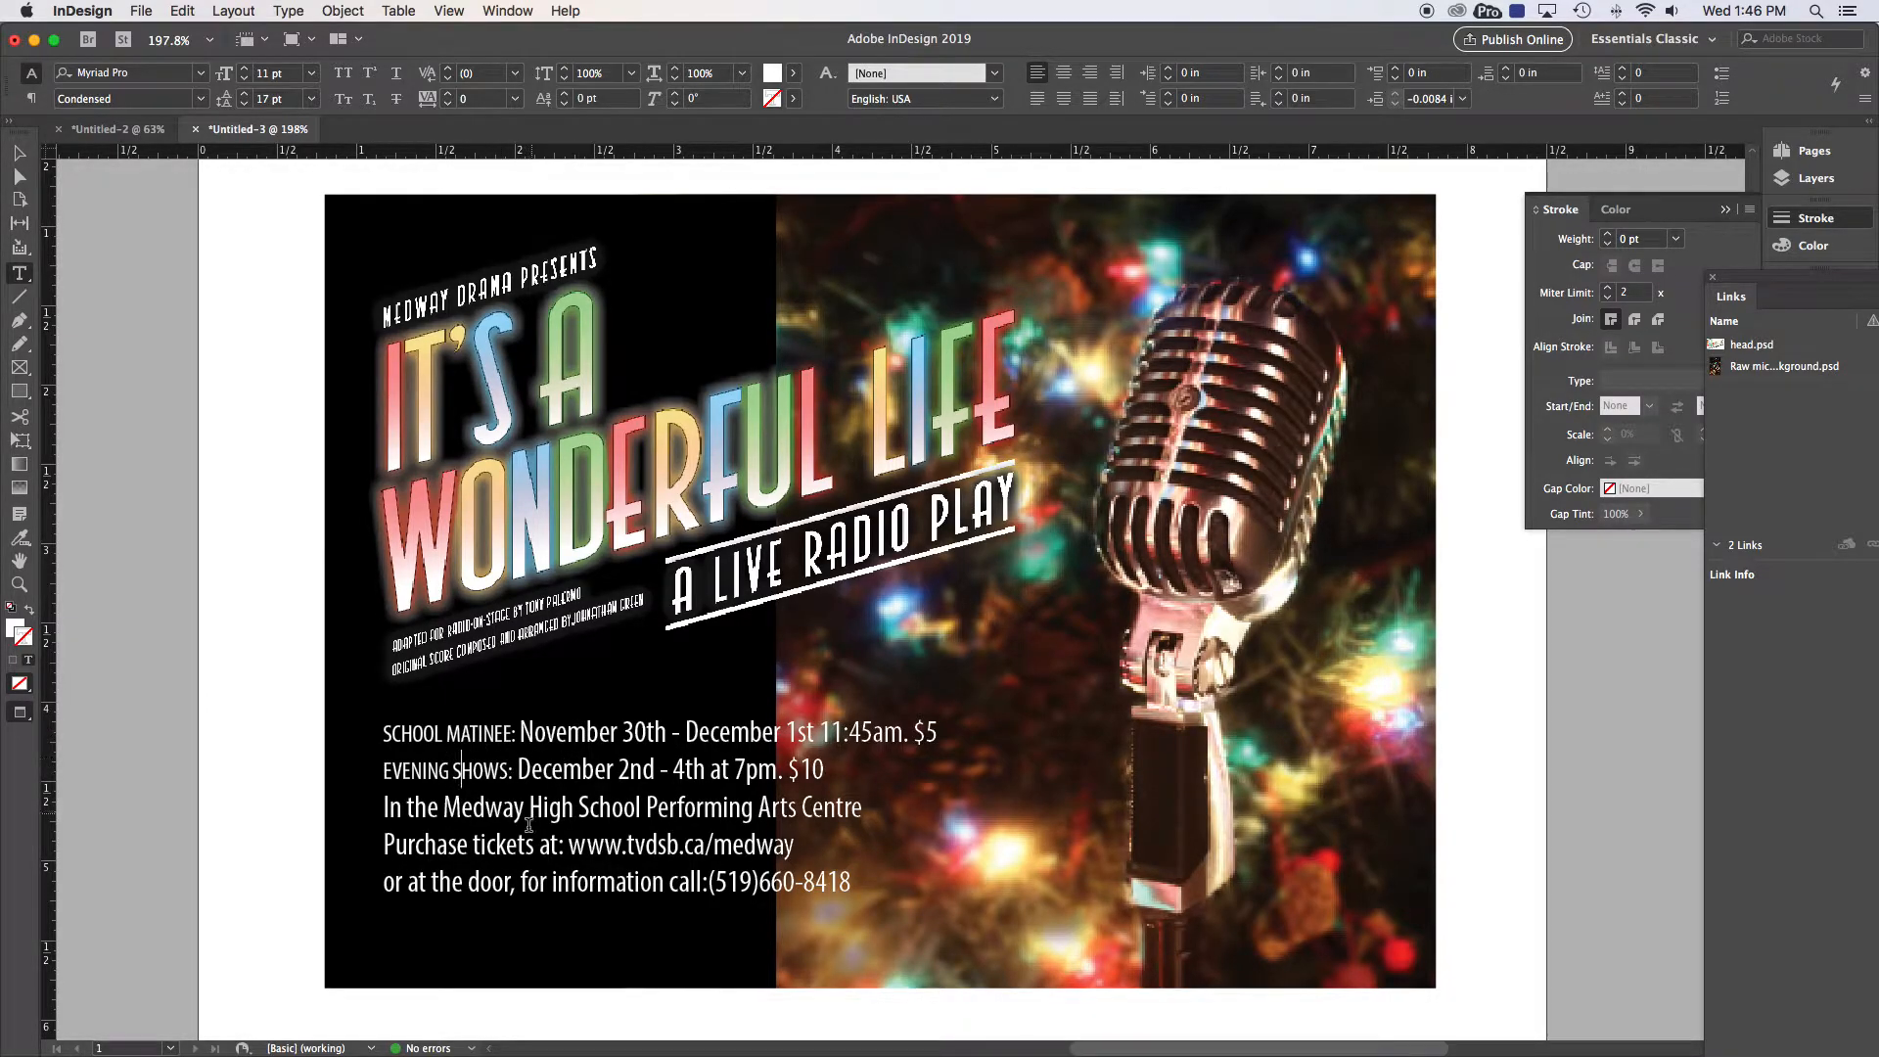
left_click(240, 135)
left_click(122, 129)
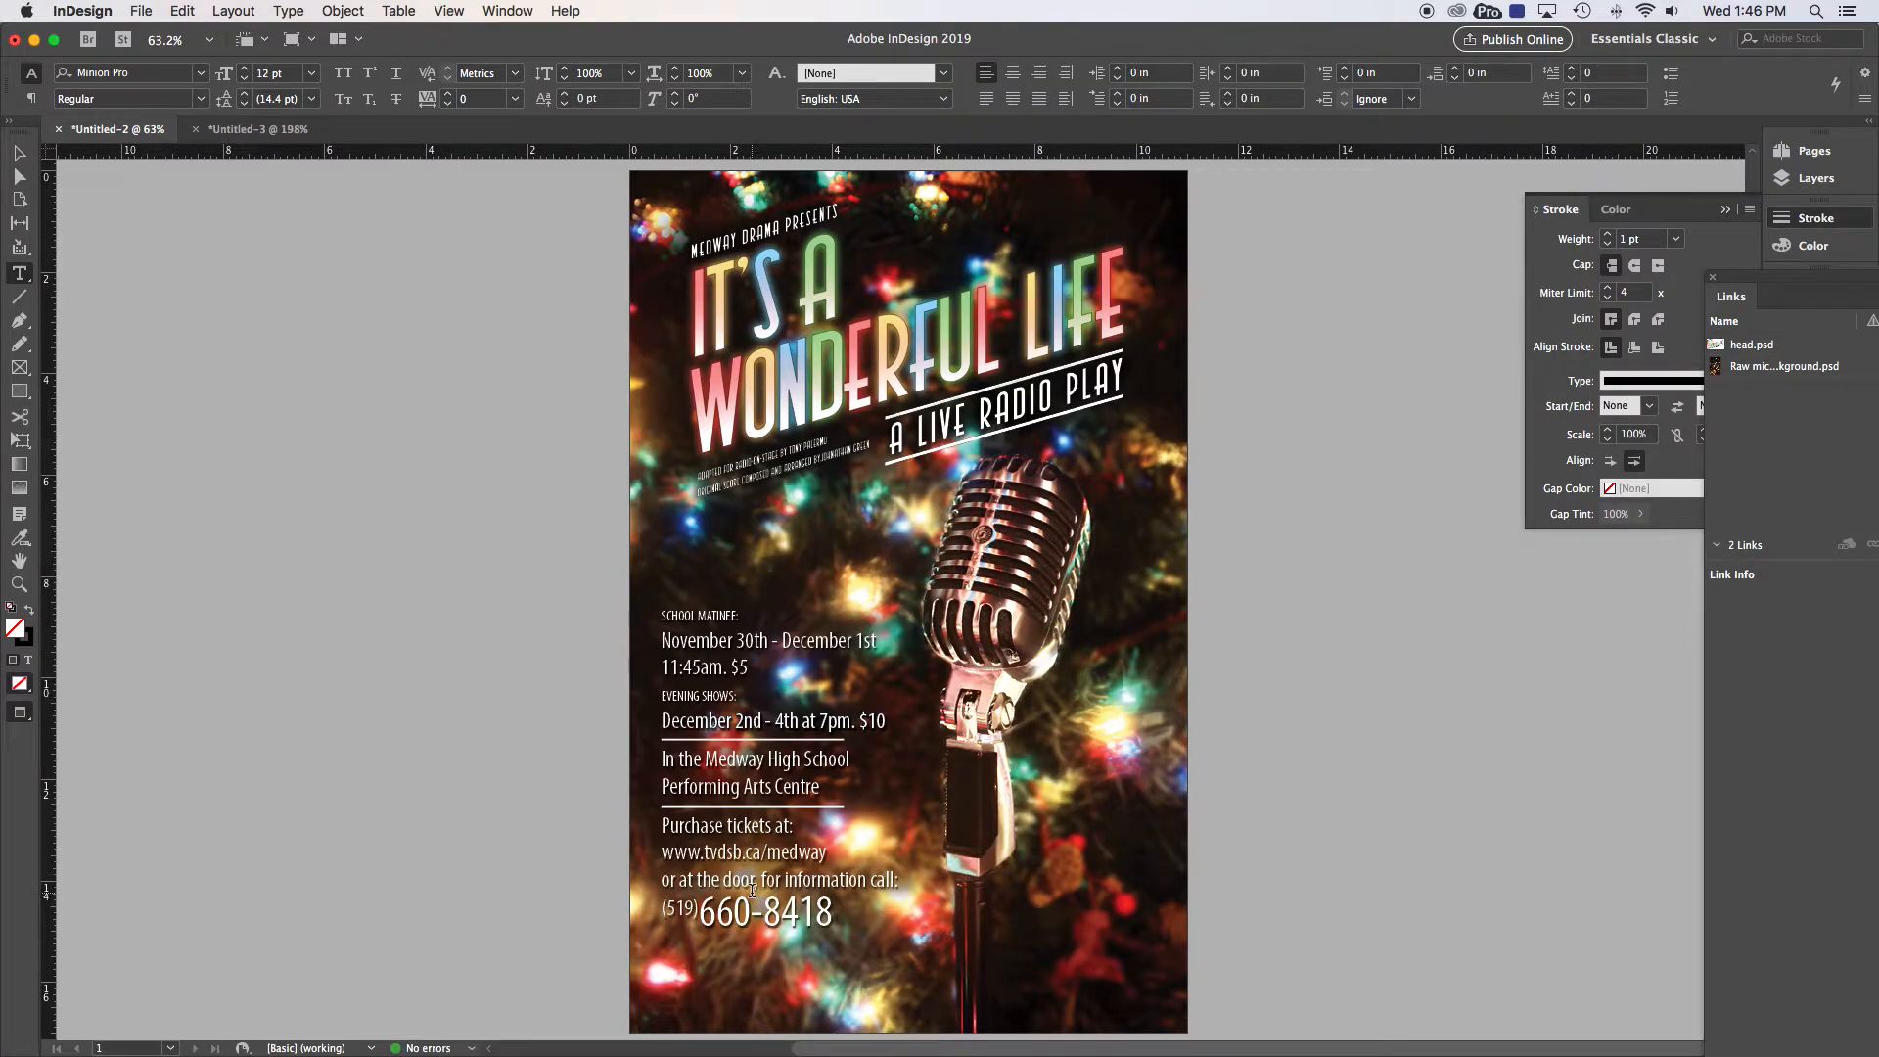
Step: Return to the landscape poster document, Untitled-3
left_click(245, 130)
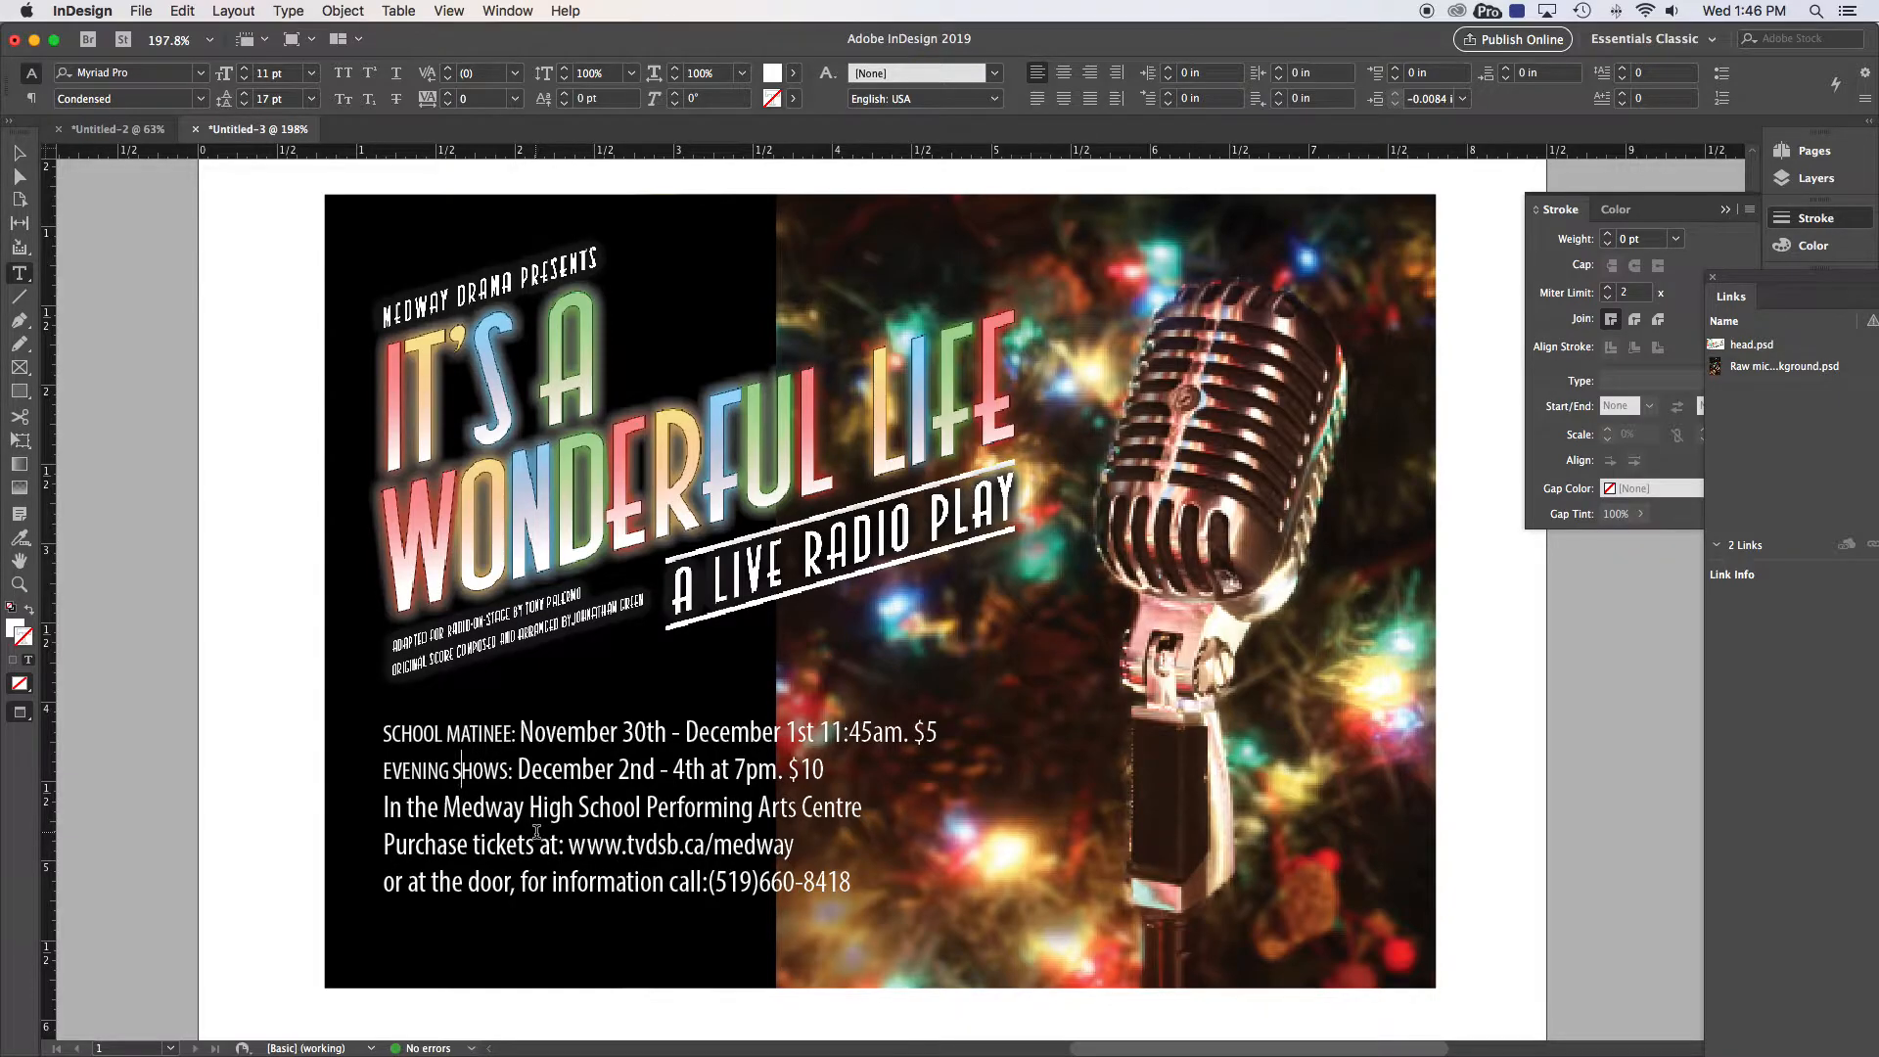
Step: Raise the venue line's leading to 23 pt
scroll(529, 833, "up", 1)
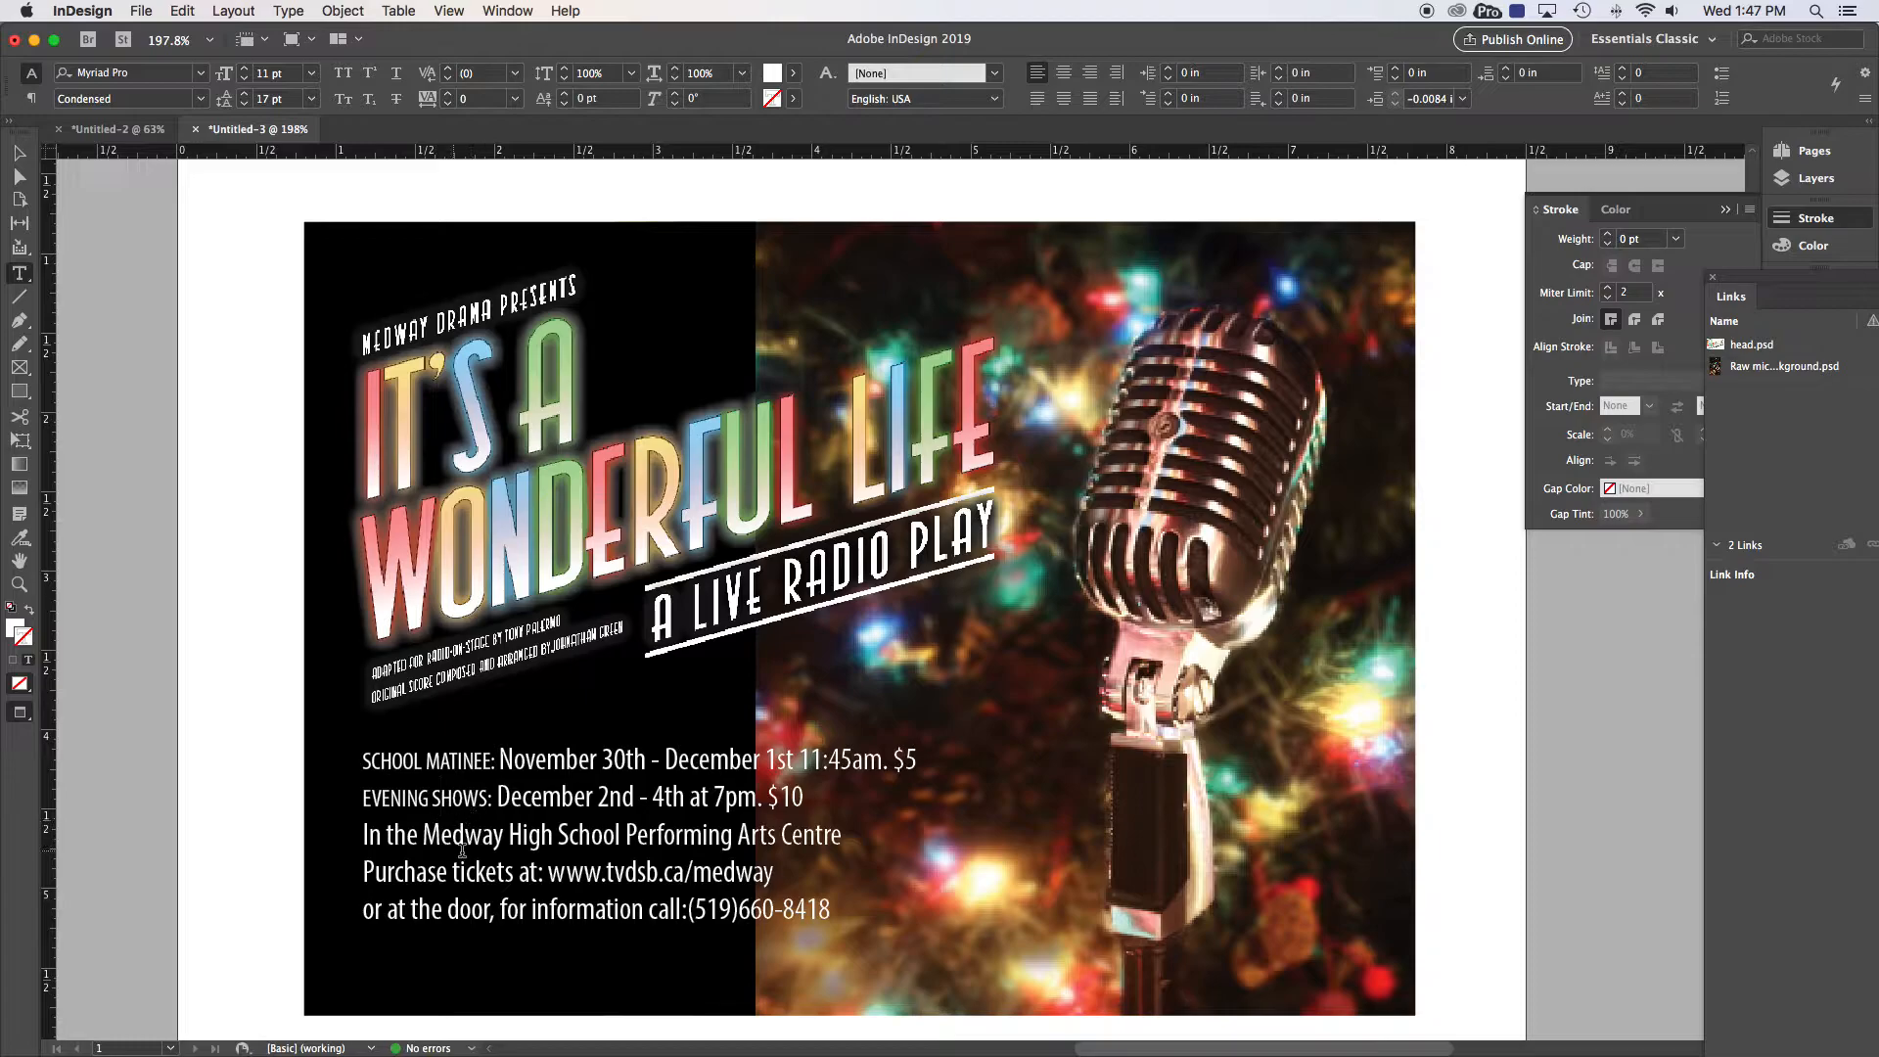
double_click(524, 834)
triple_click(524, 835)
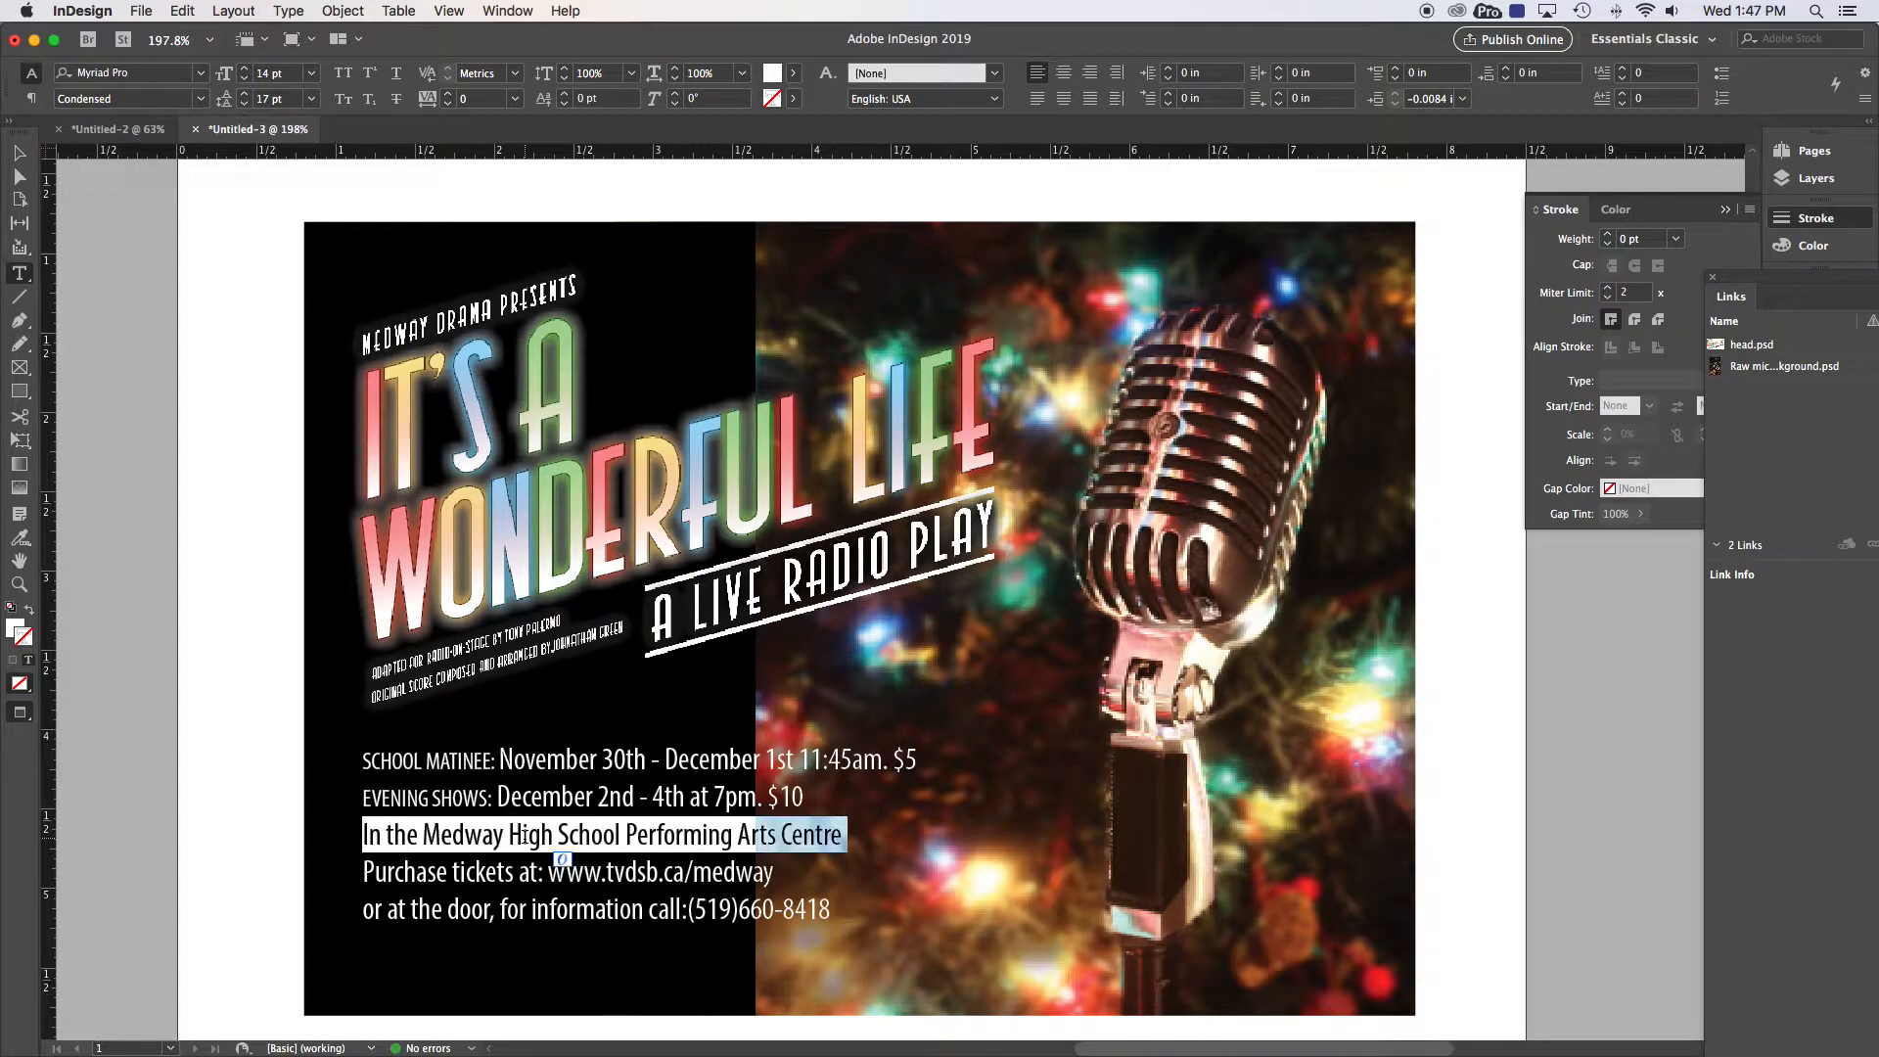
left_click(244, 95)
left_click(245, 96)
left_click(245, 96)
left_click(245, 96)
left_click(244, 95)
left_click(245, 96)
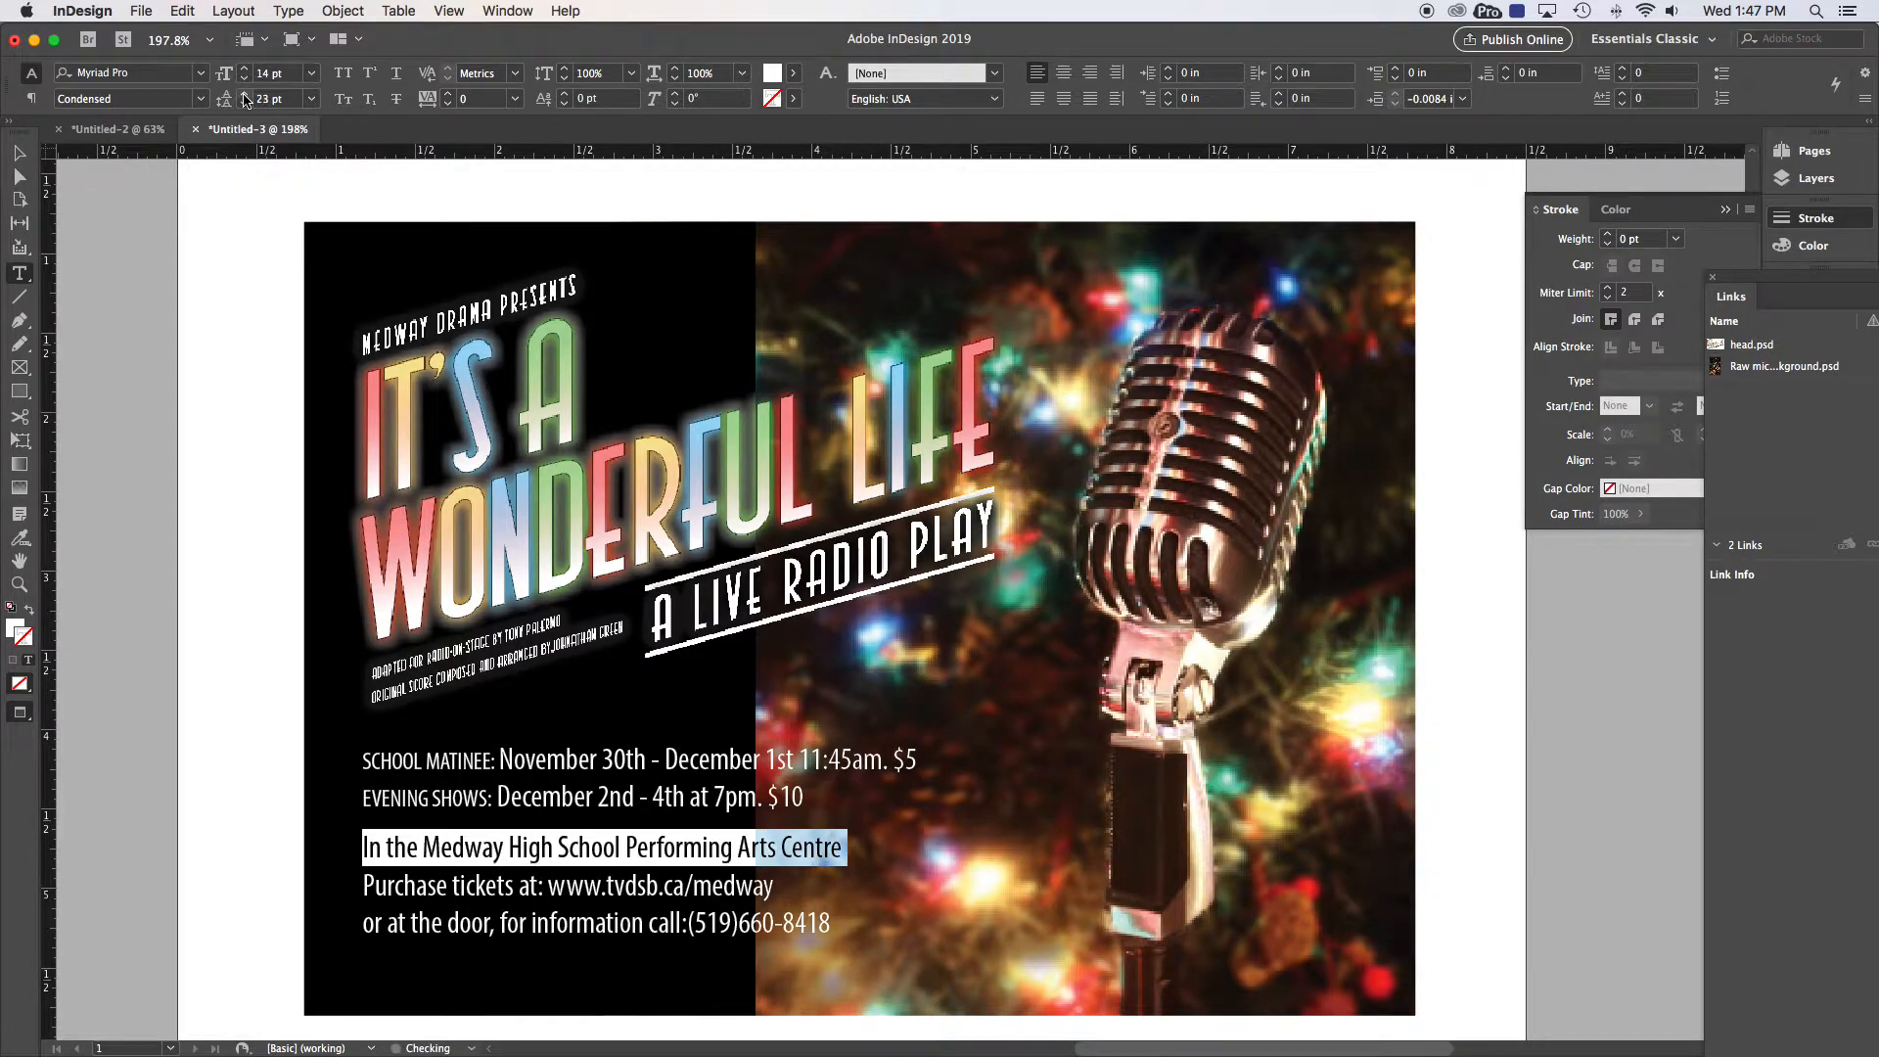
Step: Raise the Purchase tickets line's leading to 22 pt
triple_click(456, 887)
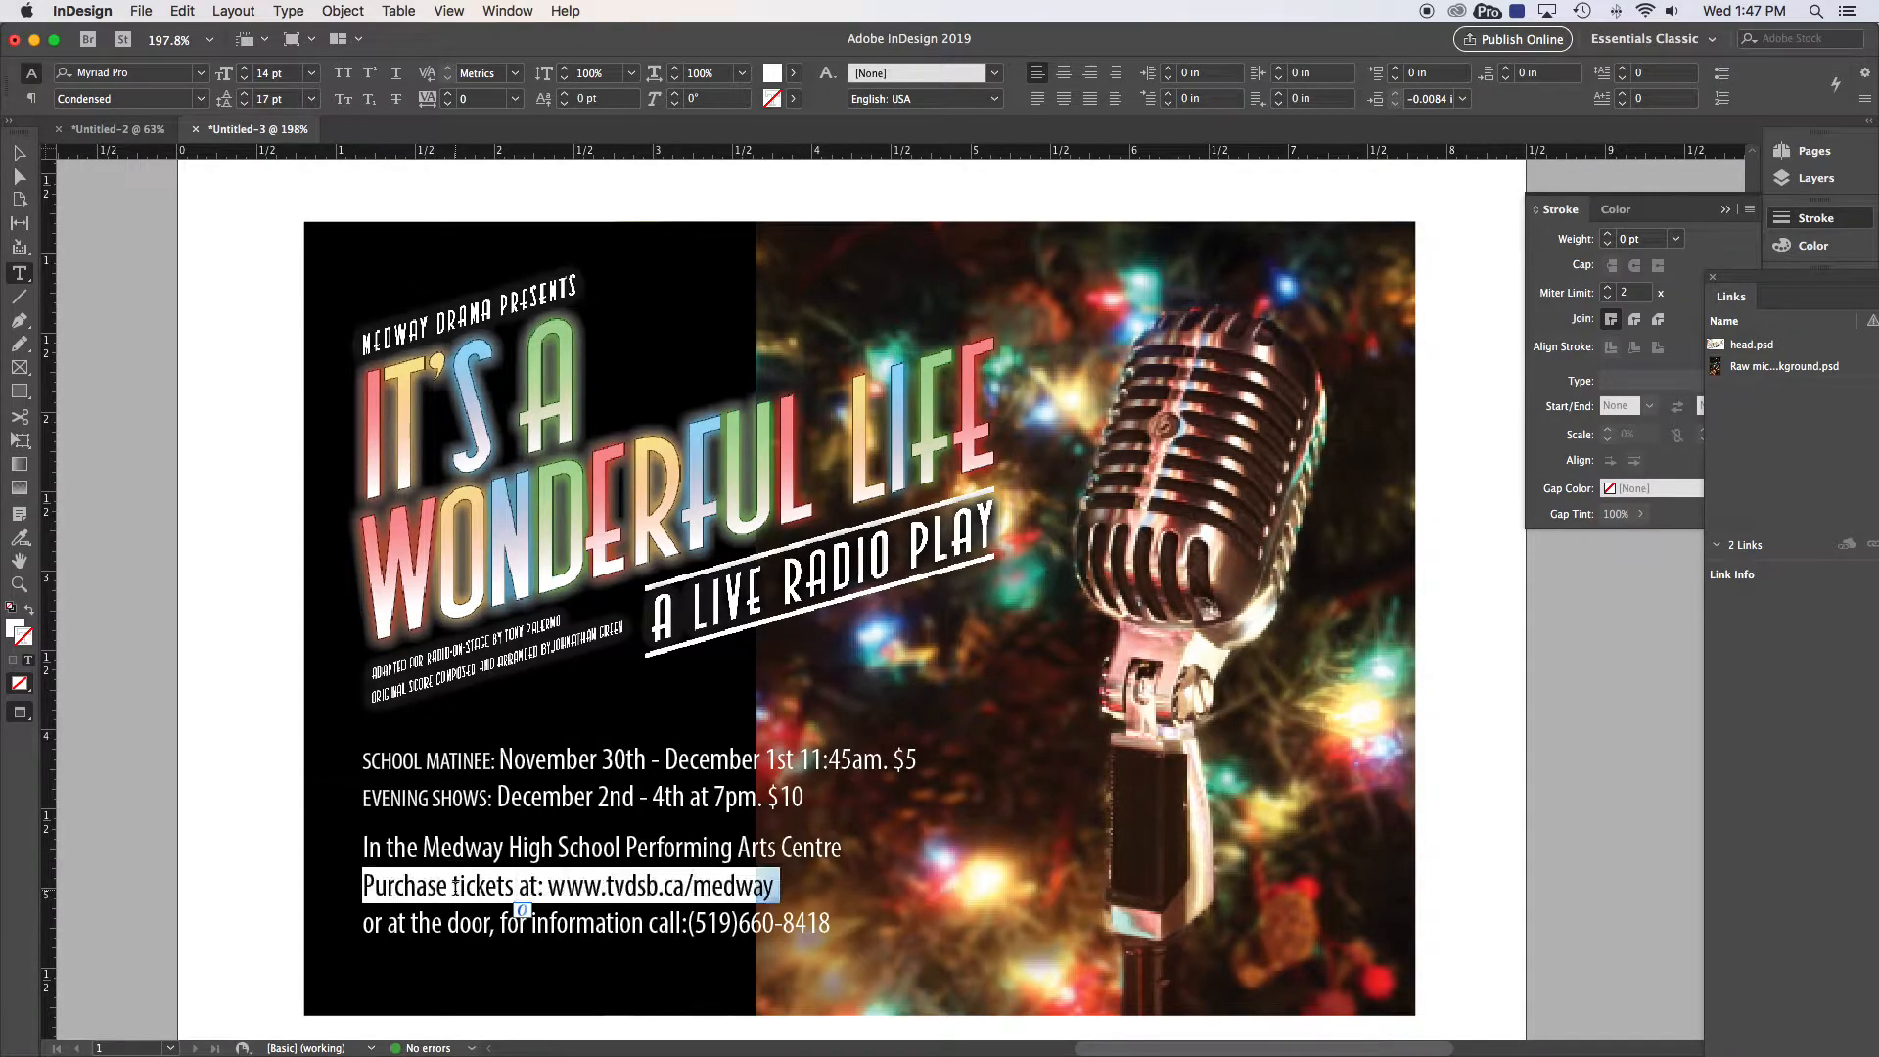
left_click(245, 95)
left_click(245, 95)
left_click(245, 95)
left_click(244, 95)
left_click(245, 95)
left_click(244, 95)
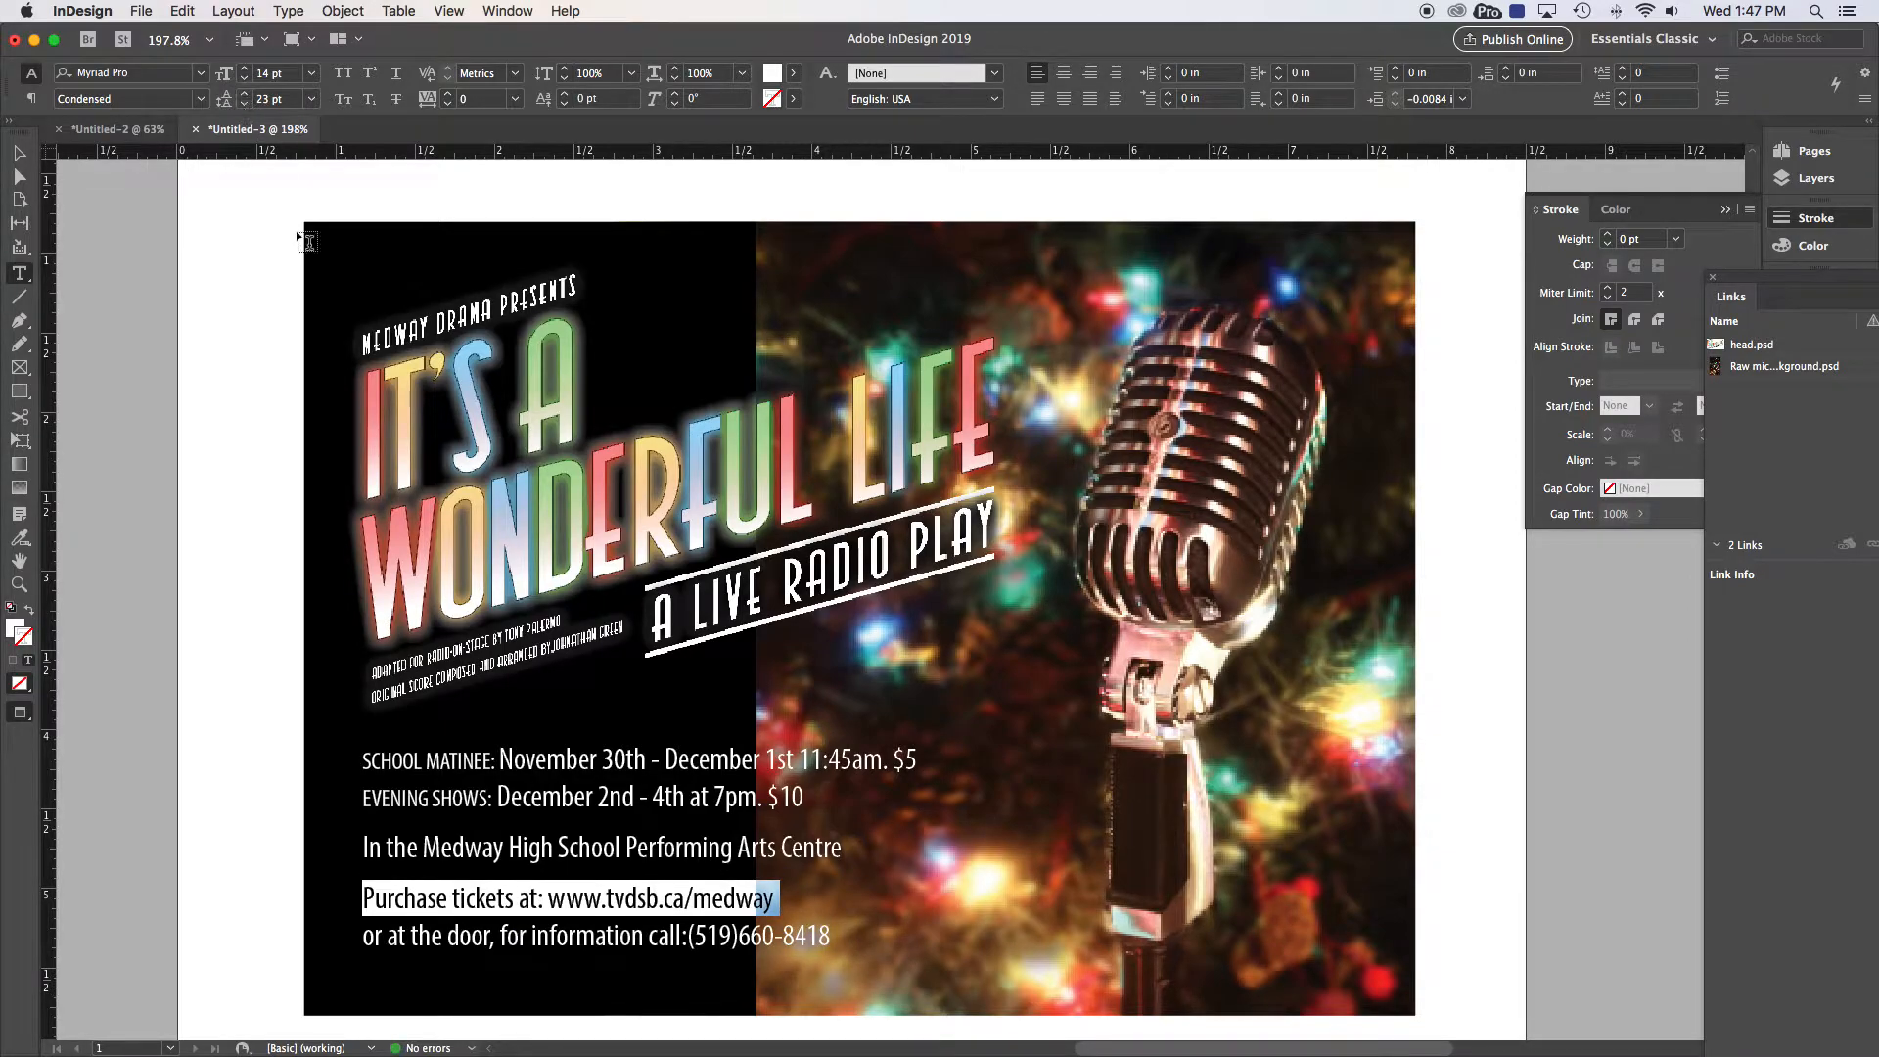
left_click(511, 799)
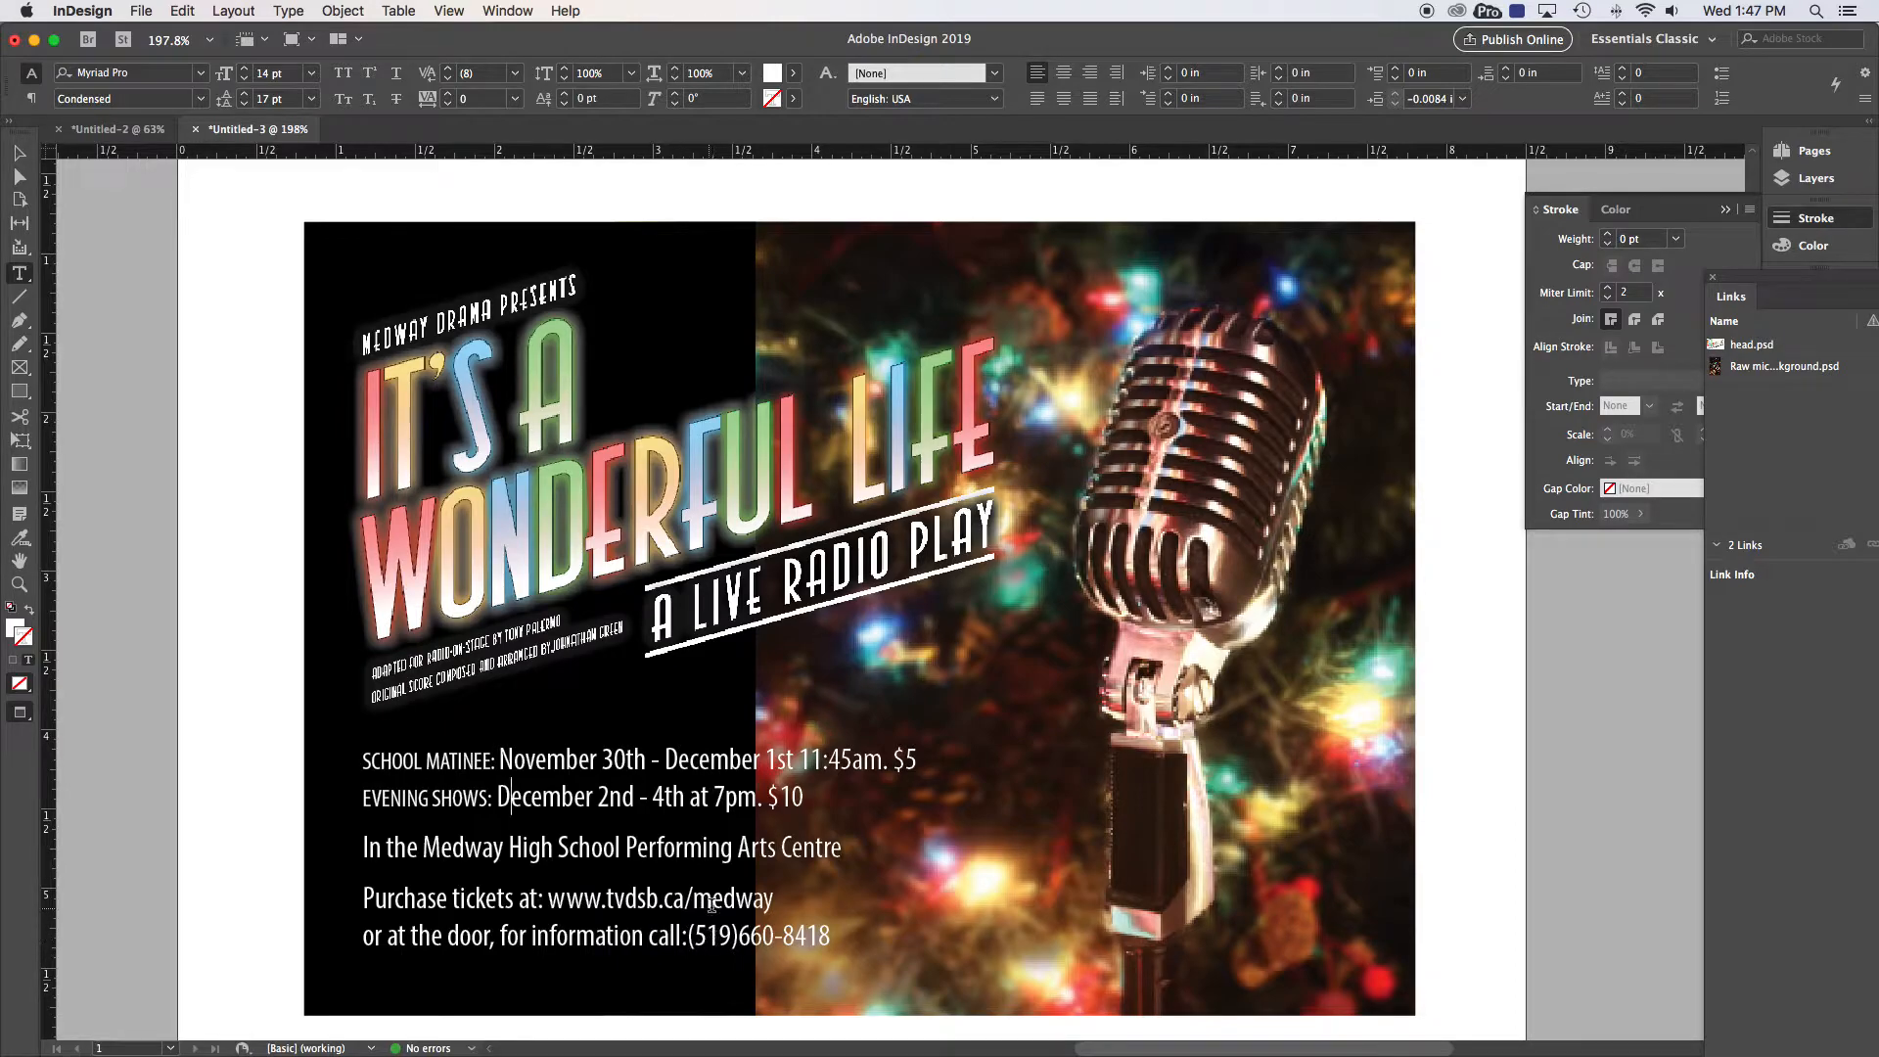
left_click(741, 941)
left_click_drag(740, 941, 869, 940)
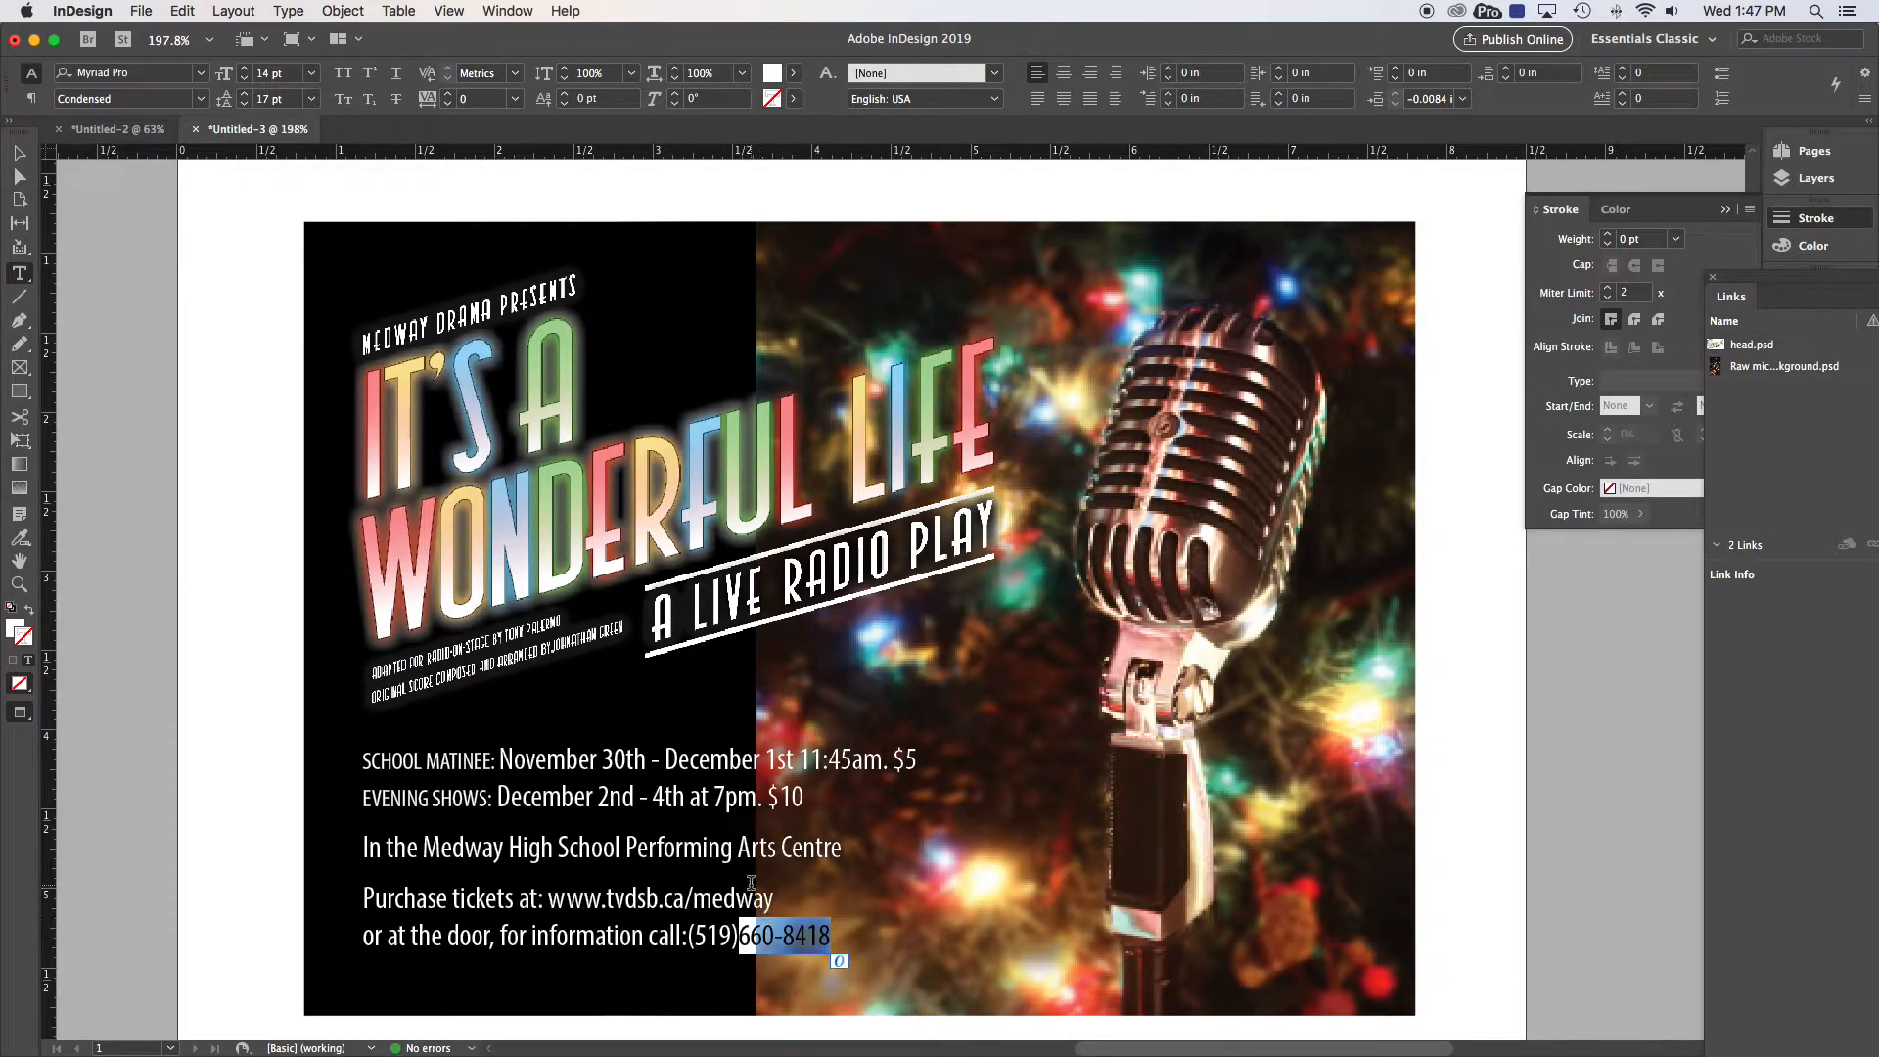
left_click(243, 71)
left_click(243, 72)
left_click(243, 72)
left_click(244, 72)
left_click(244, 72)
left_click(244, 72)
left_click(243, 72)
left_click(243, 71)
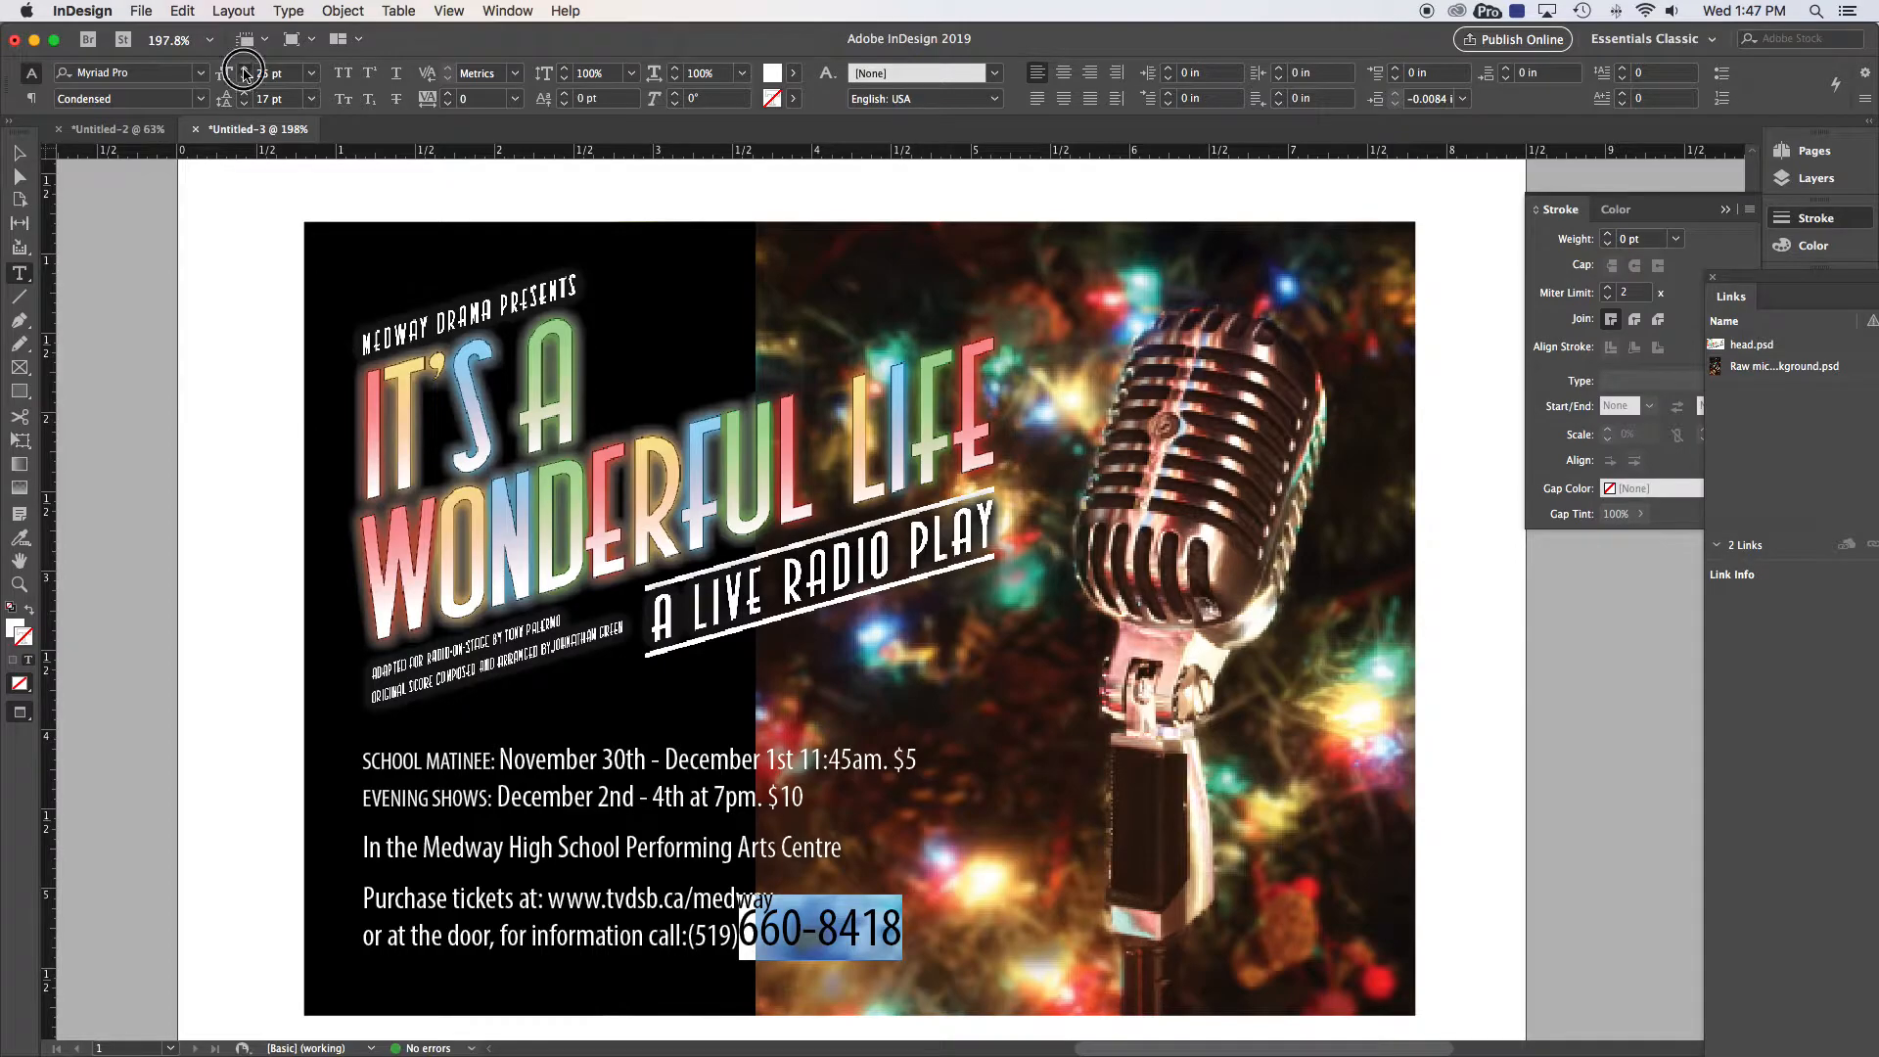
left_click(243, 72)
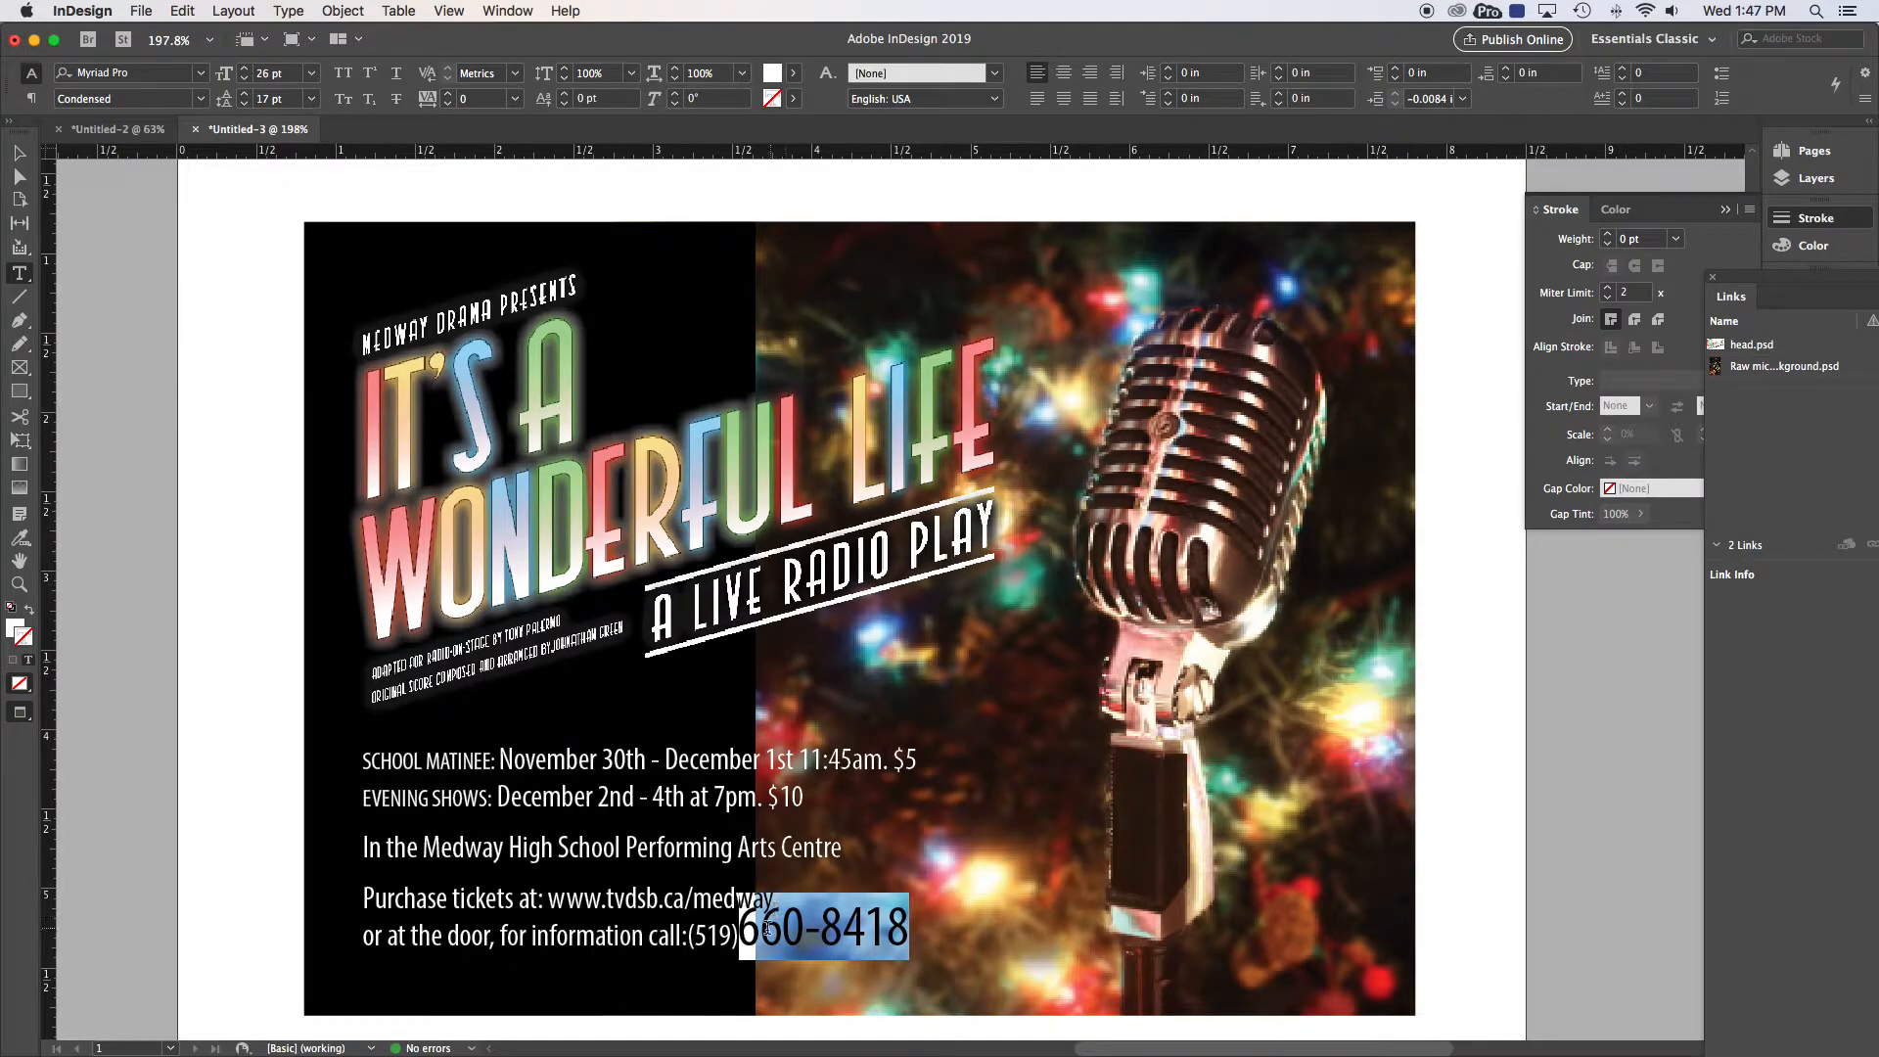
left_click(647, 897)
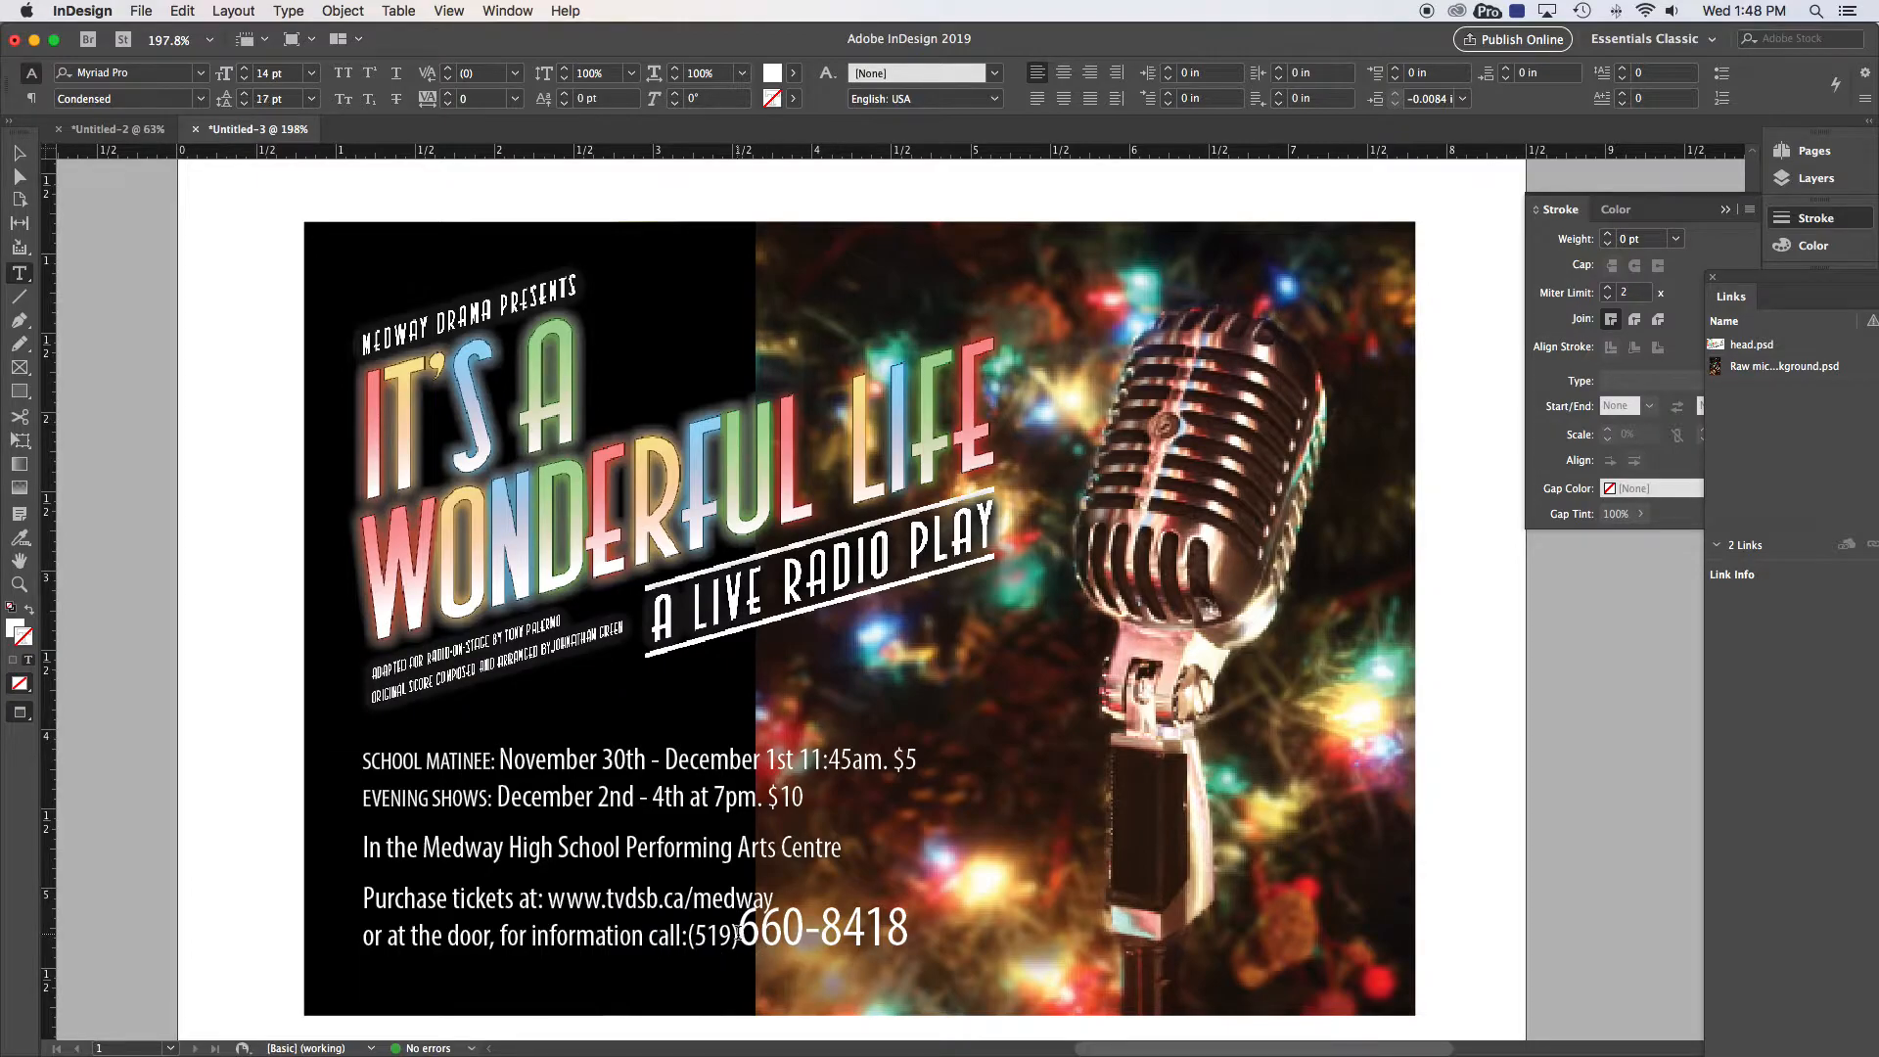
Step: Lower the phone number's baseline shift to -5 pt
left_click_drag(736, 932, 950, 932)
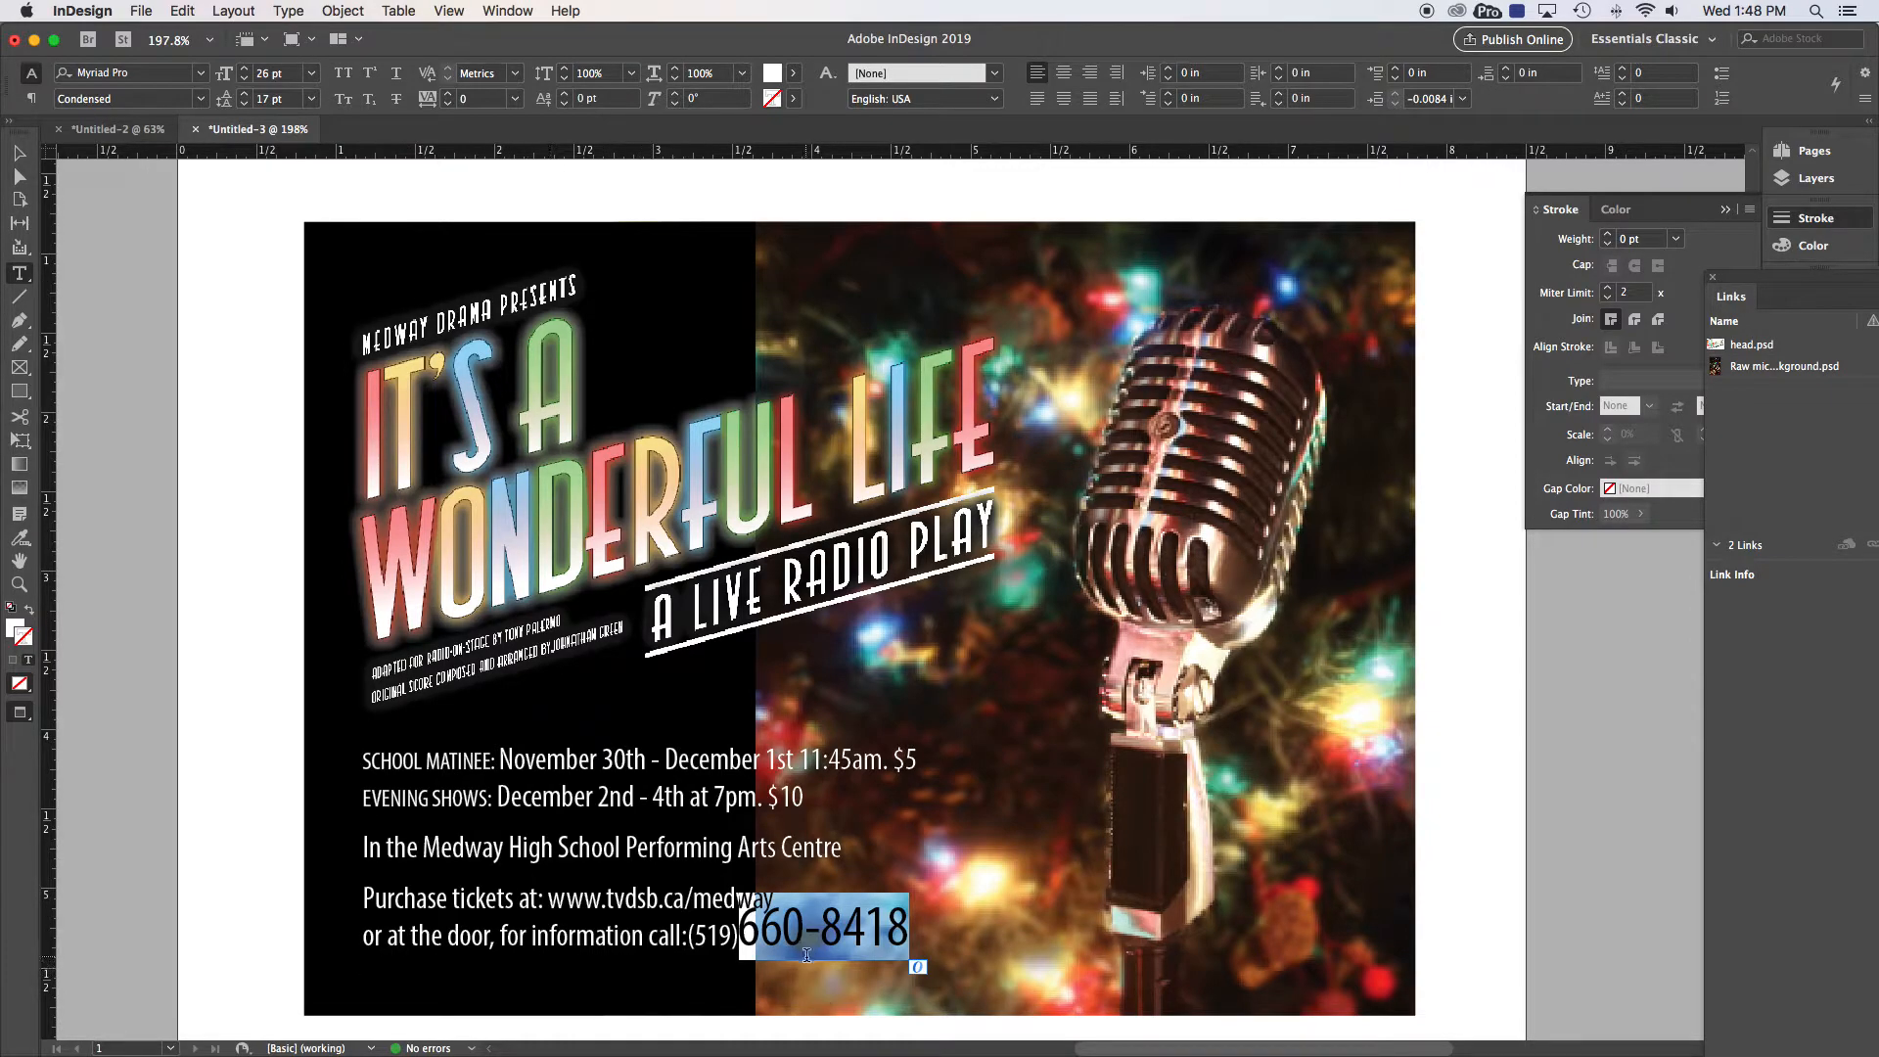
left_click(565, 104)
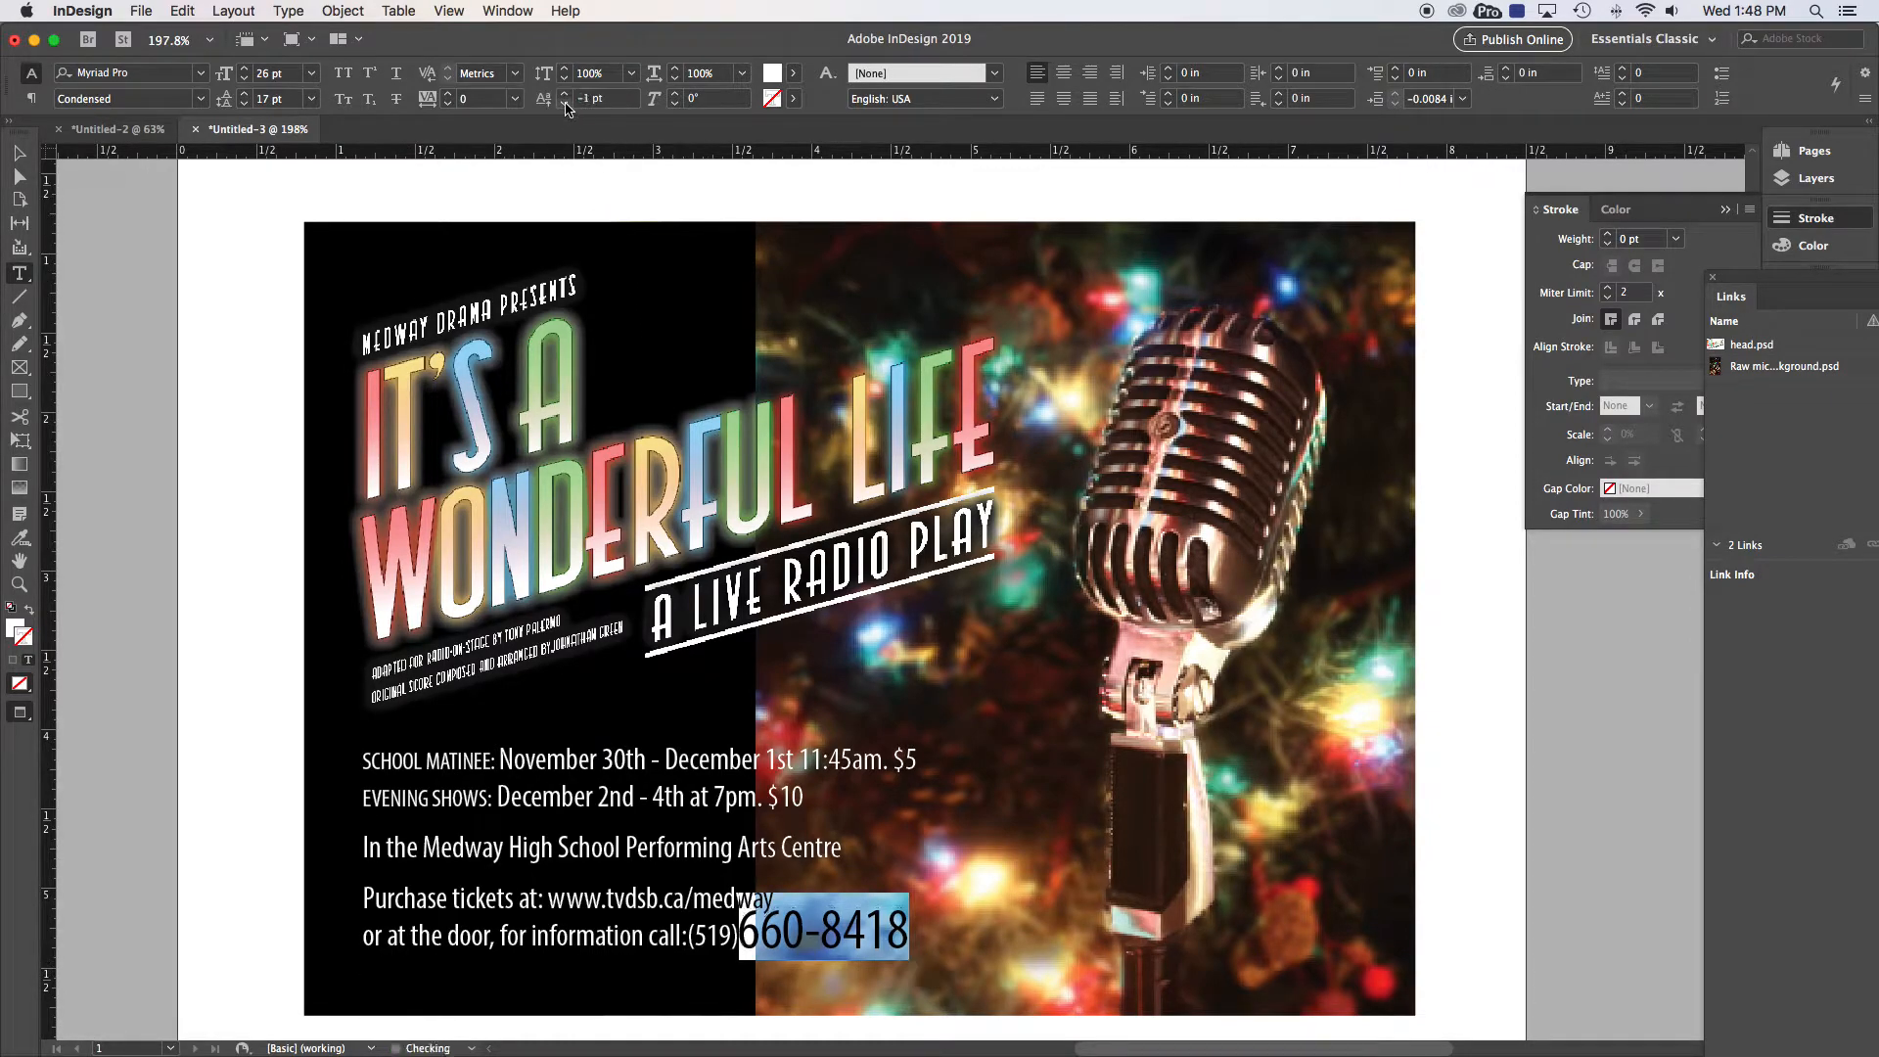
left_click(564, 104)
left_click(564, 104)
left_click(565, 104)
left_click(565, 104)
left_click(564, 104)
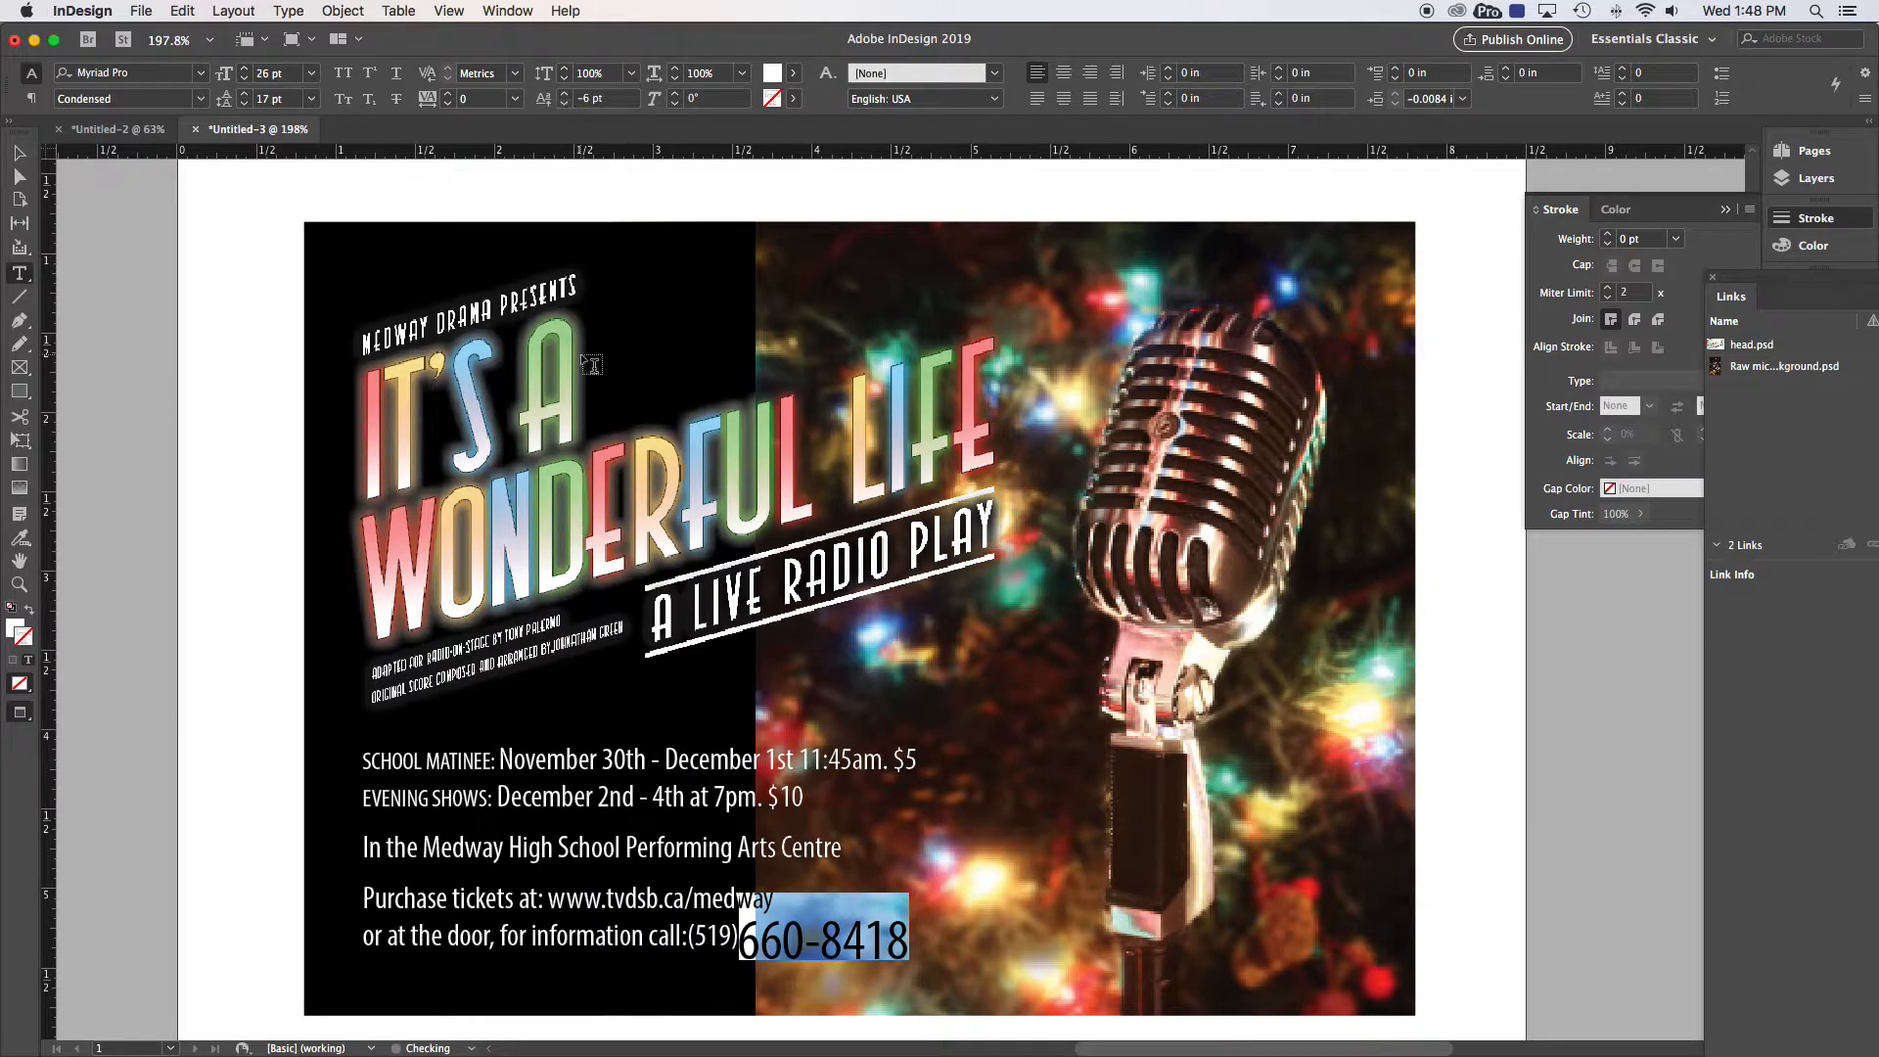
left_click(777, 935)
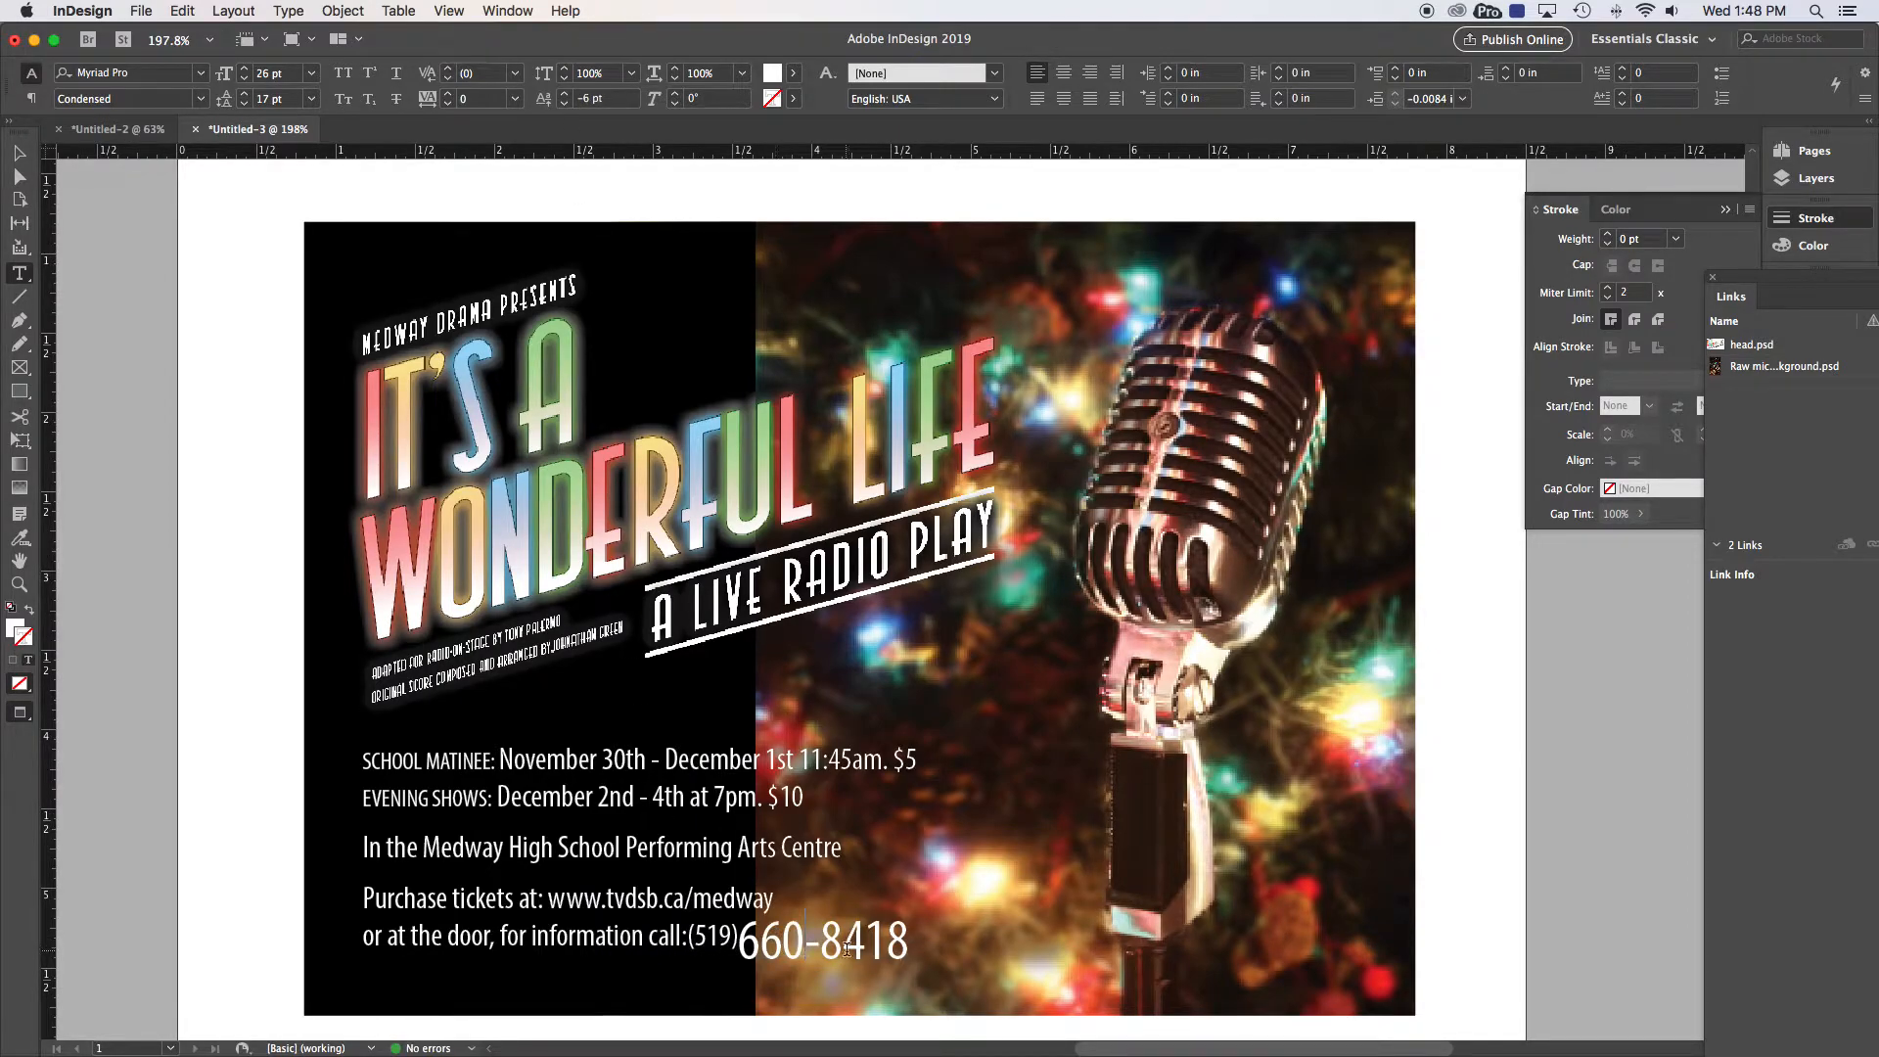
left_click(737, 942)
key("alt+Right")
key("alt+Right")
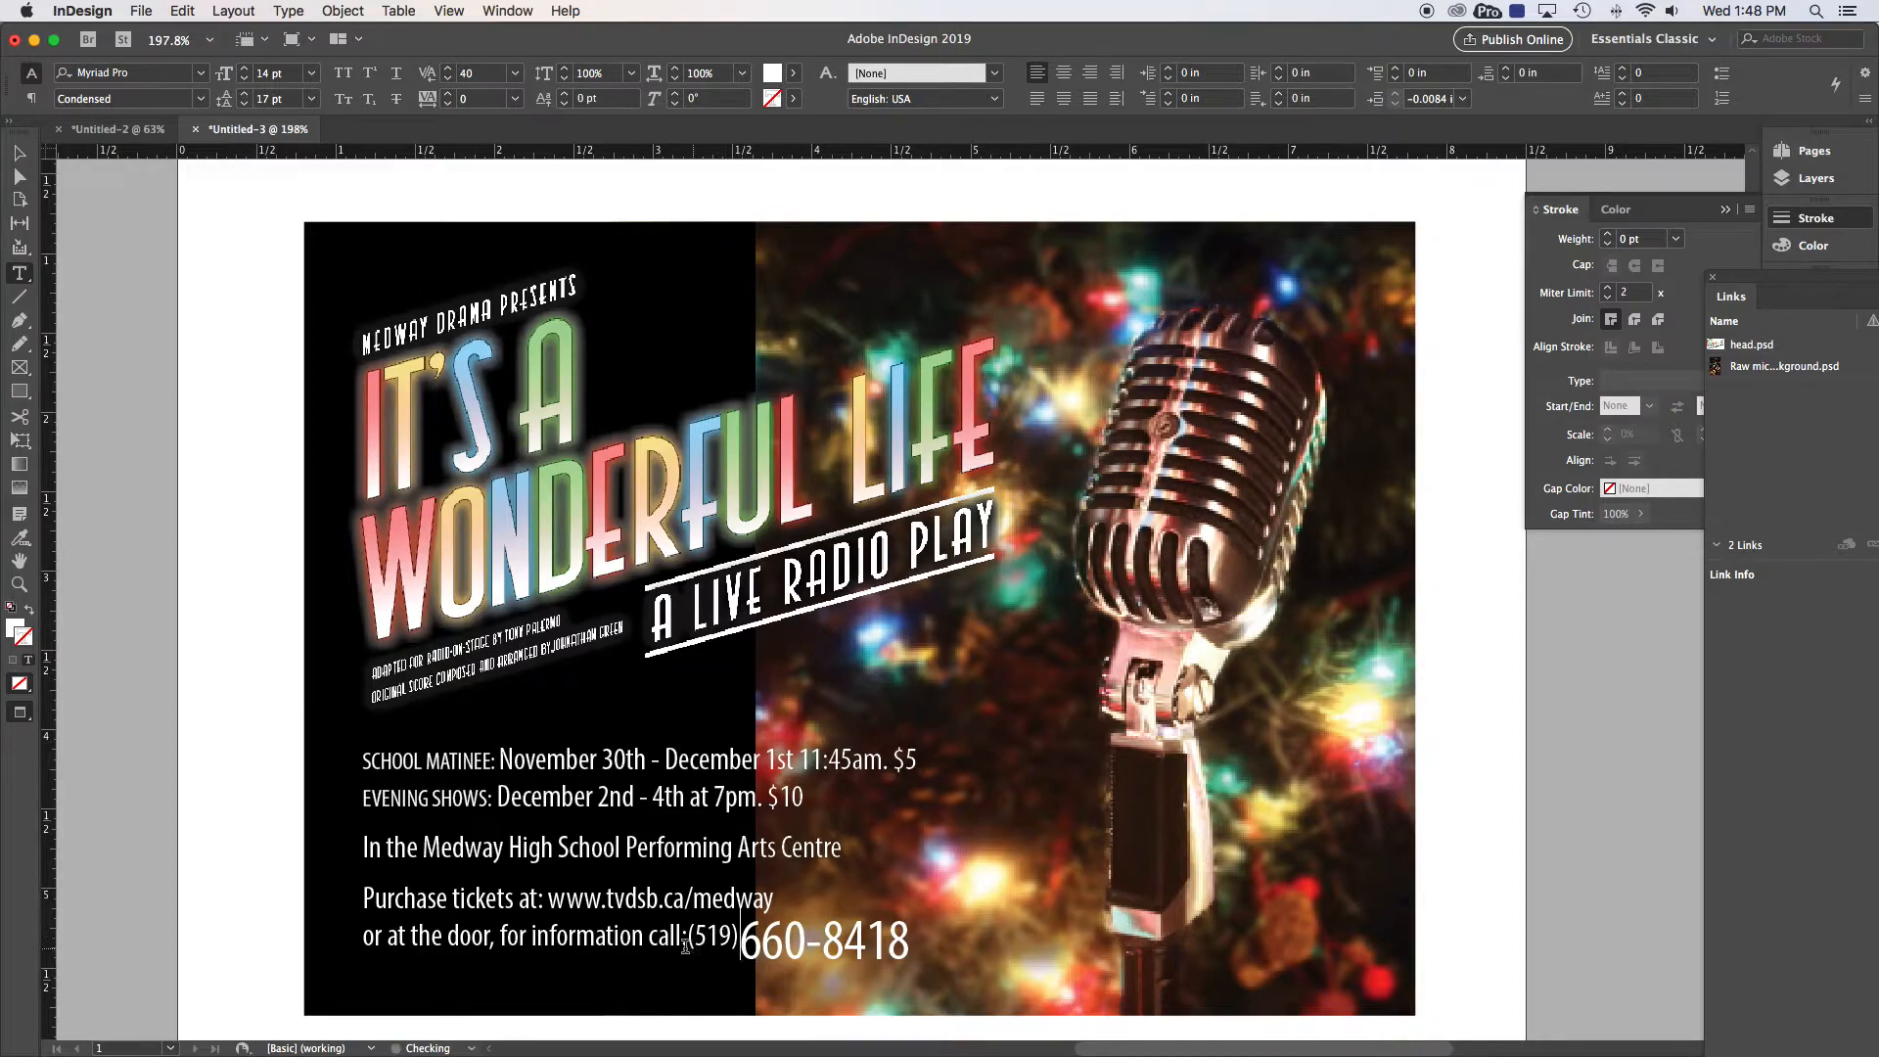
left_click(690, 940)
key("alt+Right")
key("alt+Right")
key("alt+Right")
key("alt+Right")
key("alt+Right")
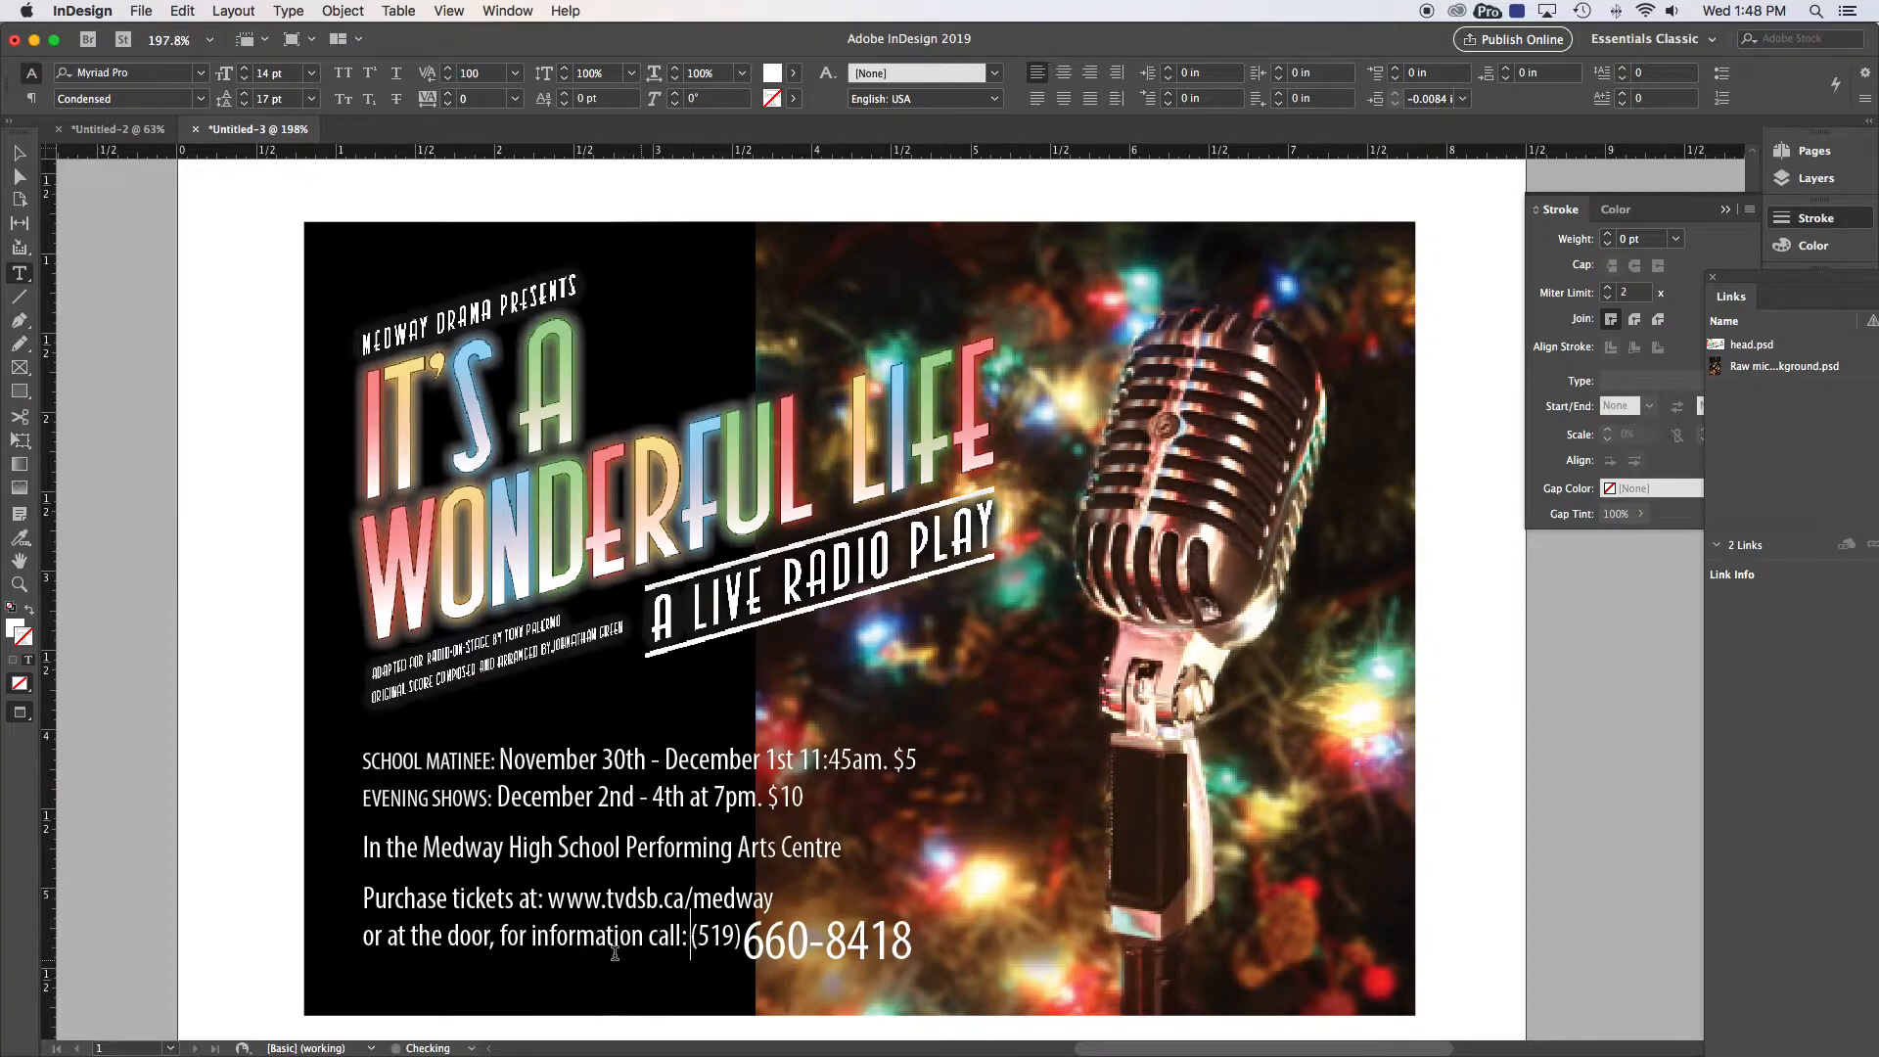
Step: Set the venue and ticket-purchase lines to 24 pt leading and exit text editing
left_click(423, 847)
left_click_drag(363, 848, 892, 876)
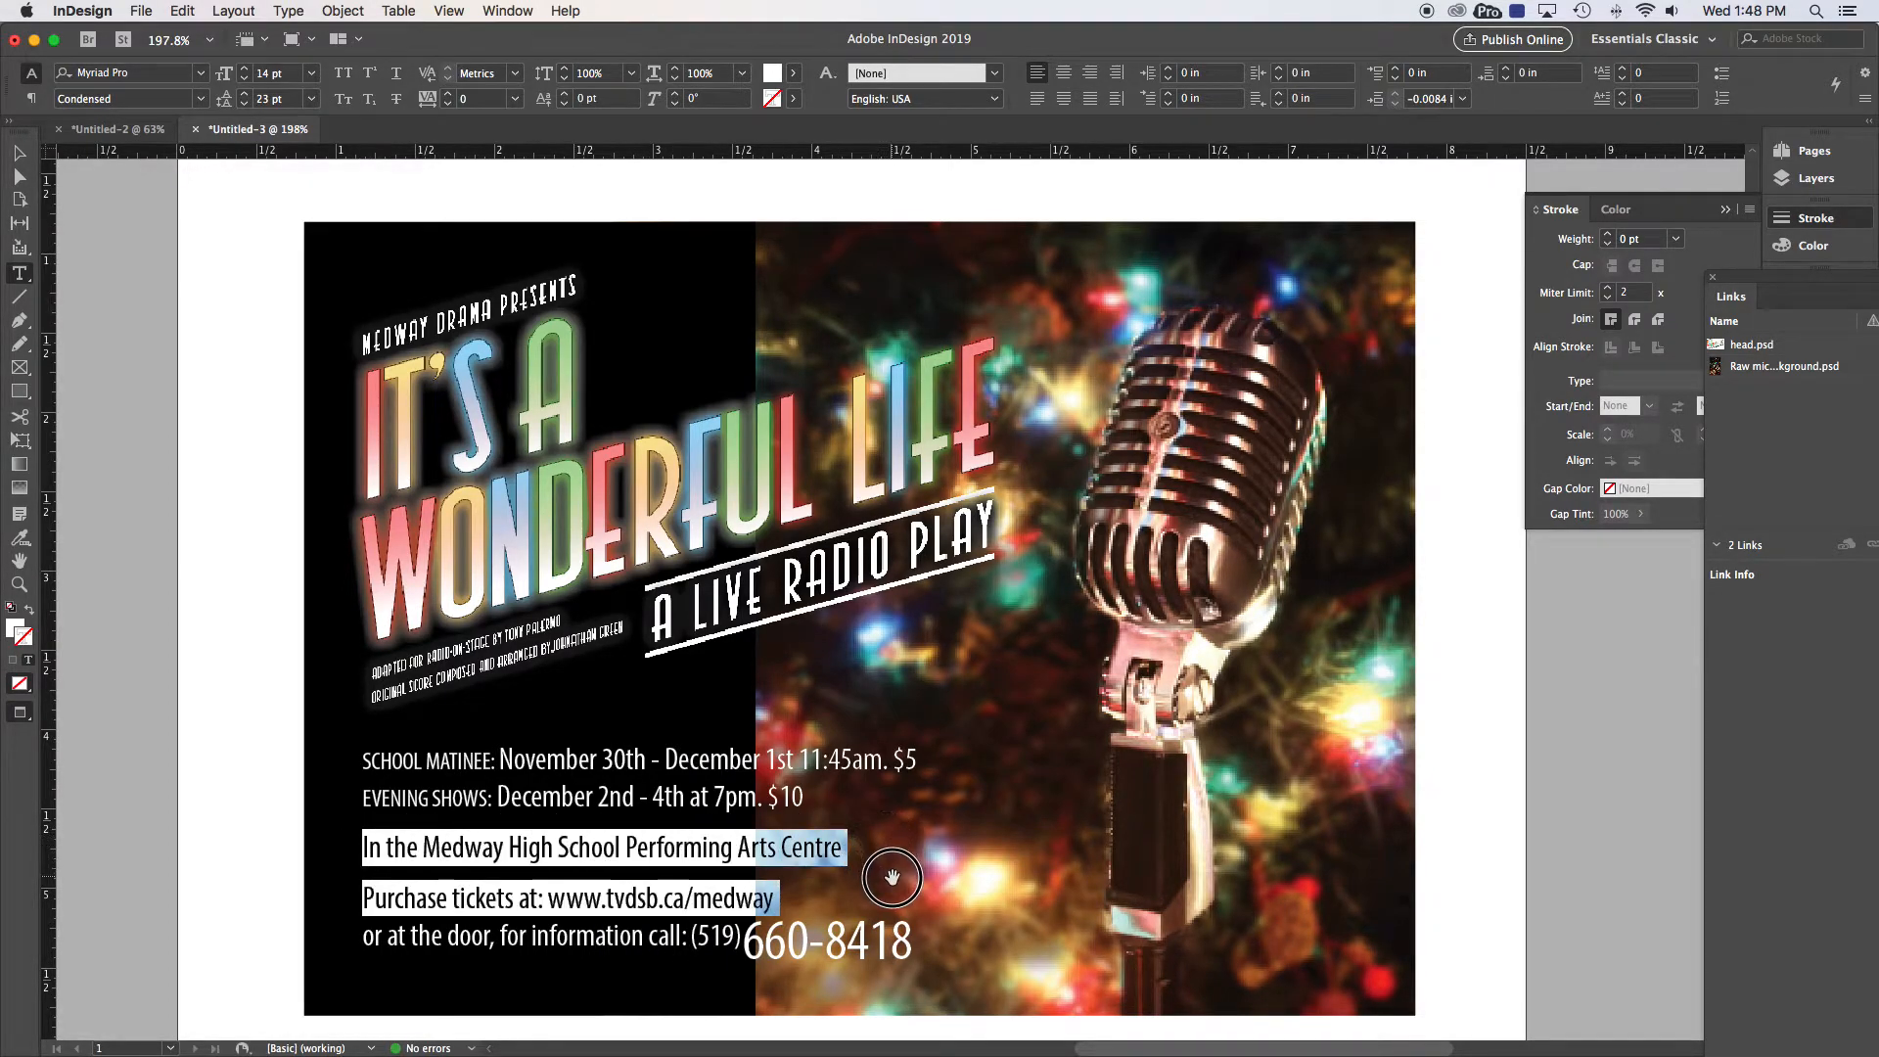
left_click(246, 95)
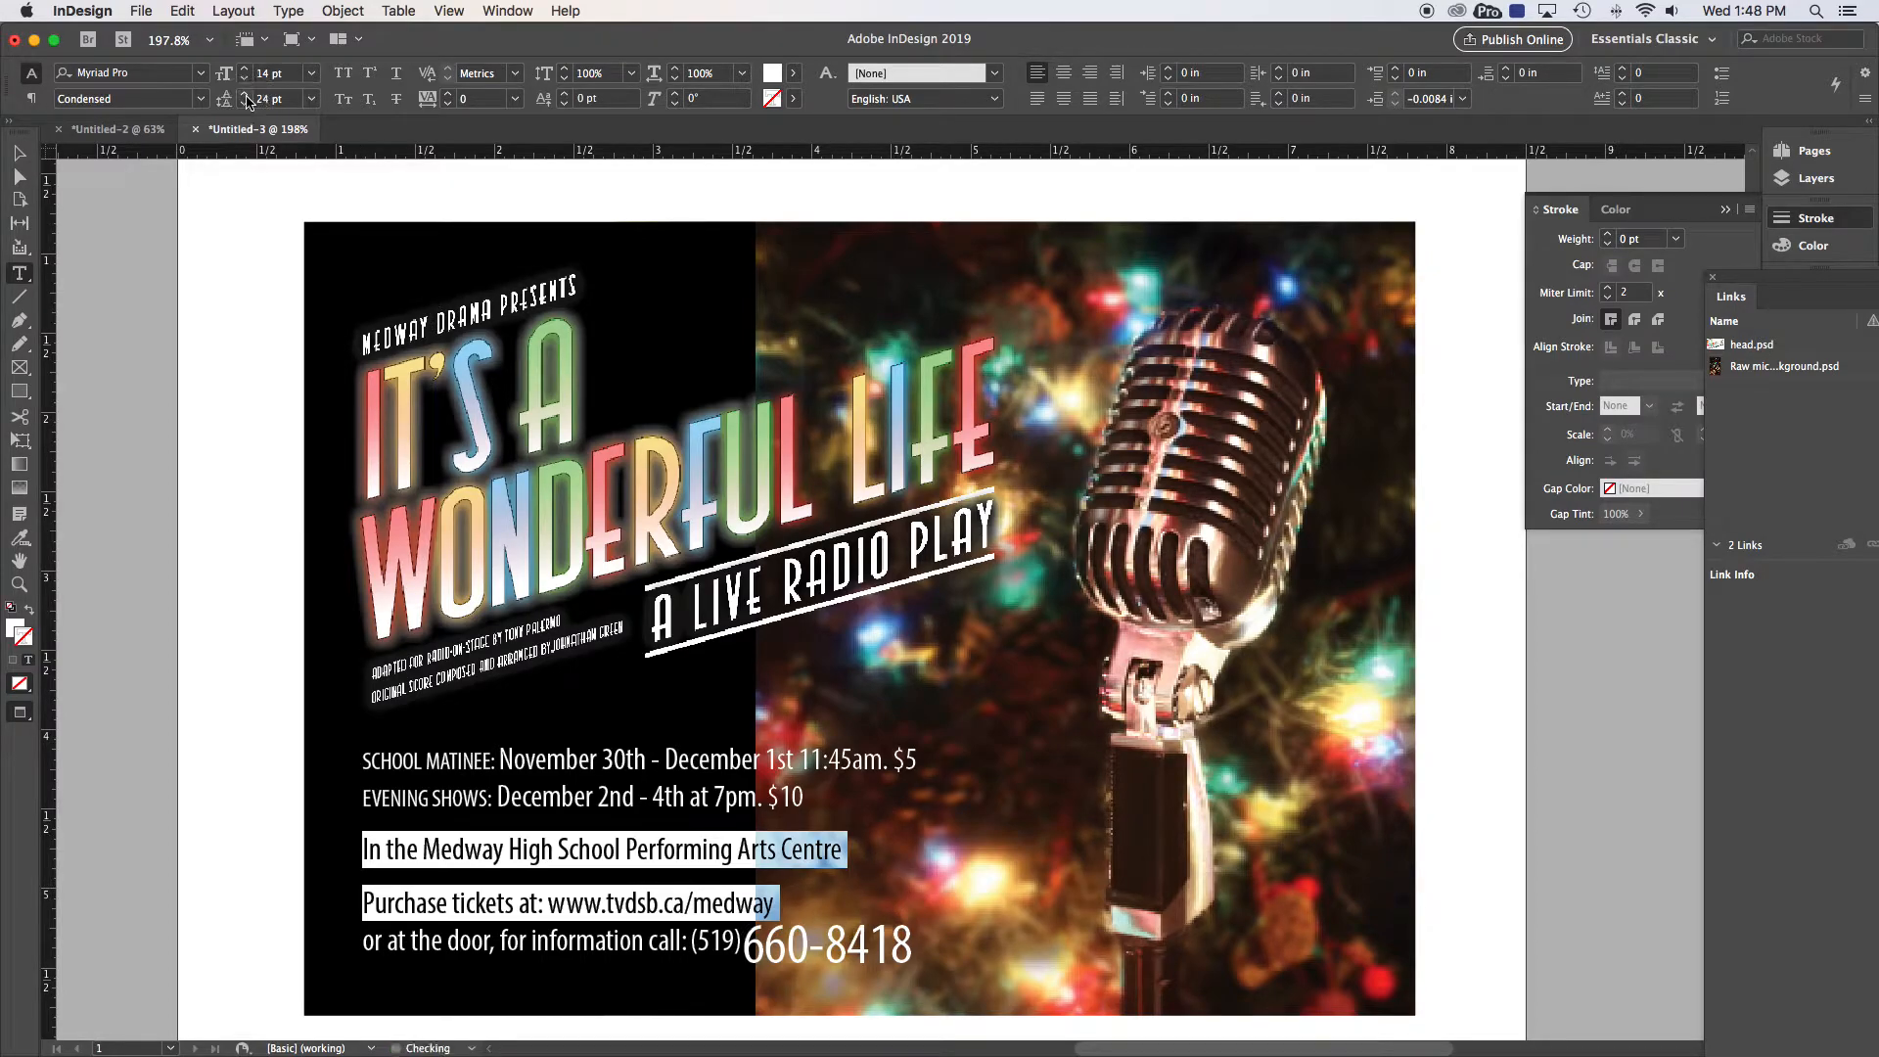
key("Escape")
Step: Nudge the schedule text frame down and widen the black panel to 3.28 in
left_click(249, 376)
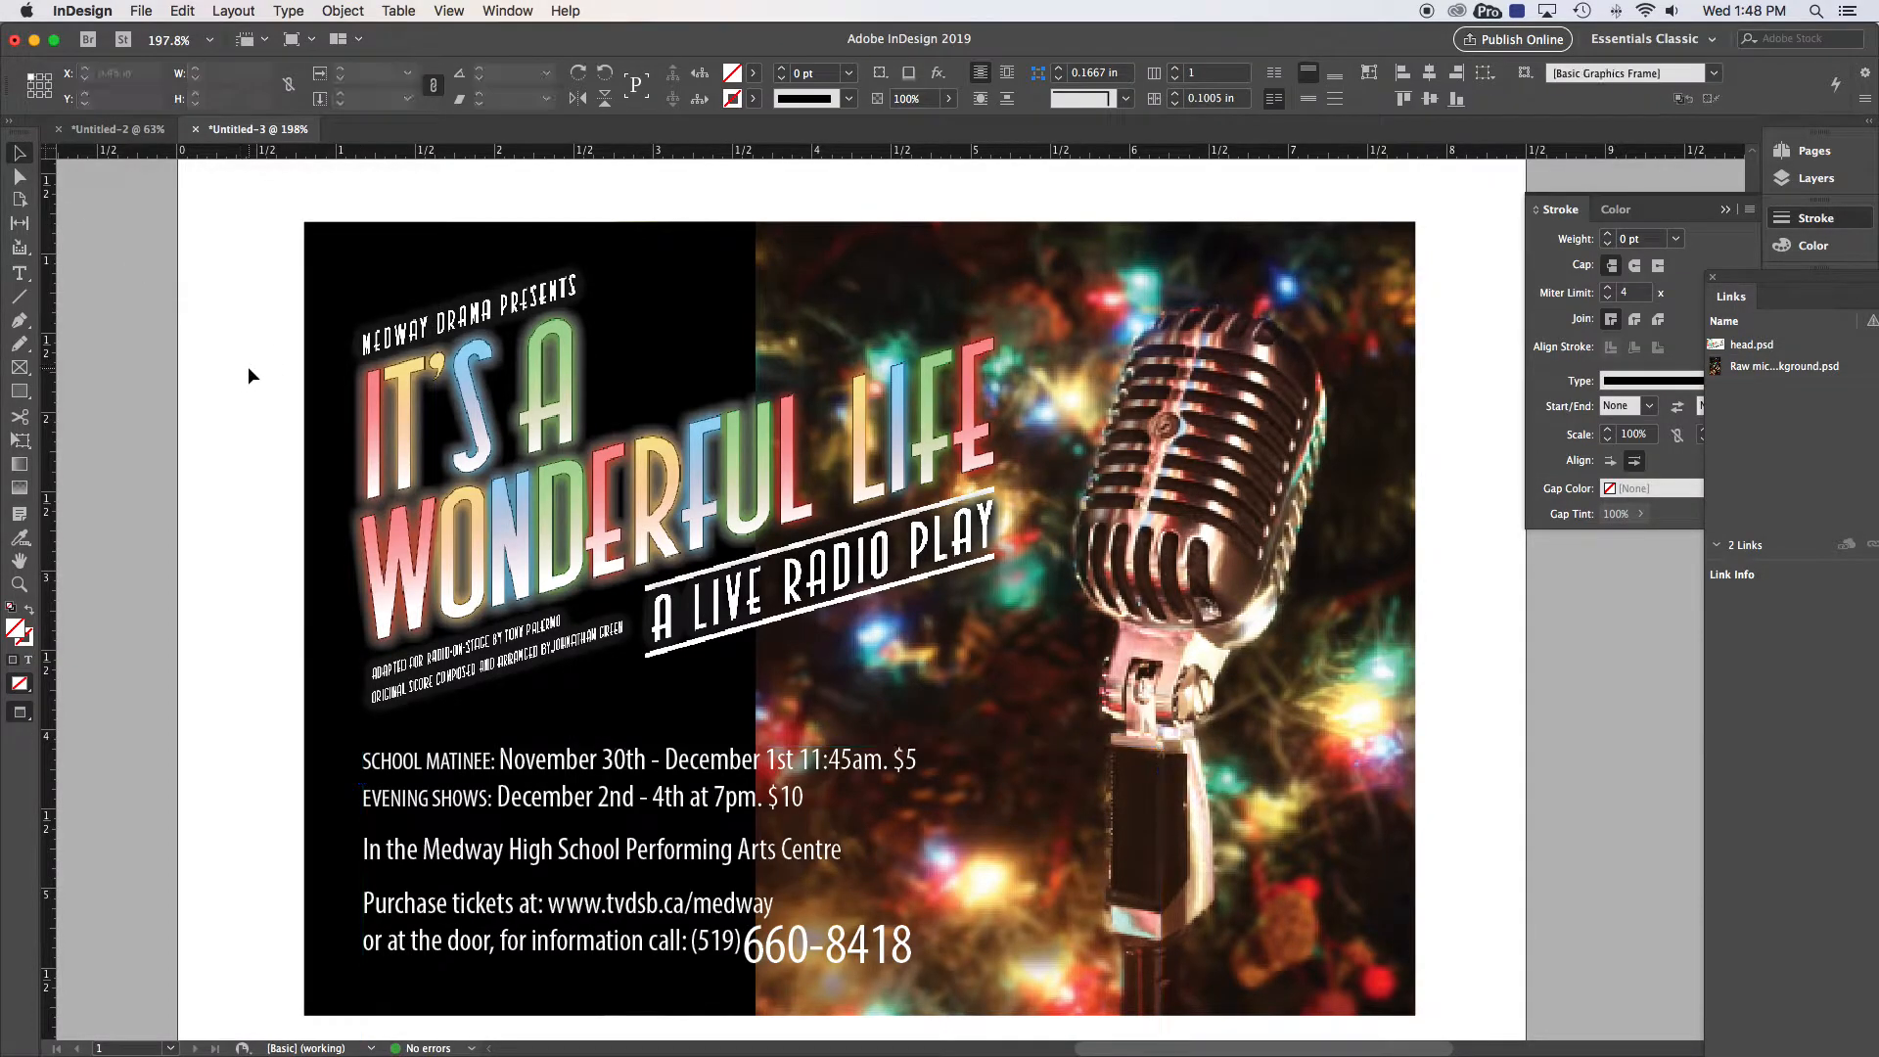
left_click(524, 795)
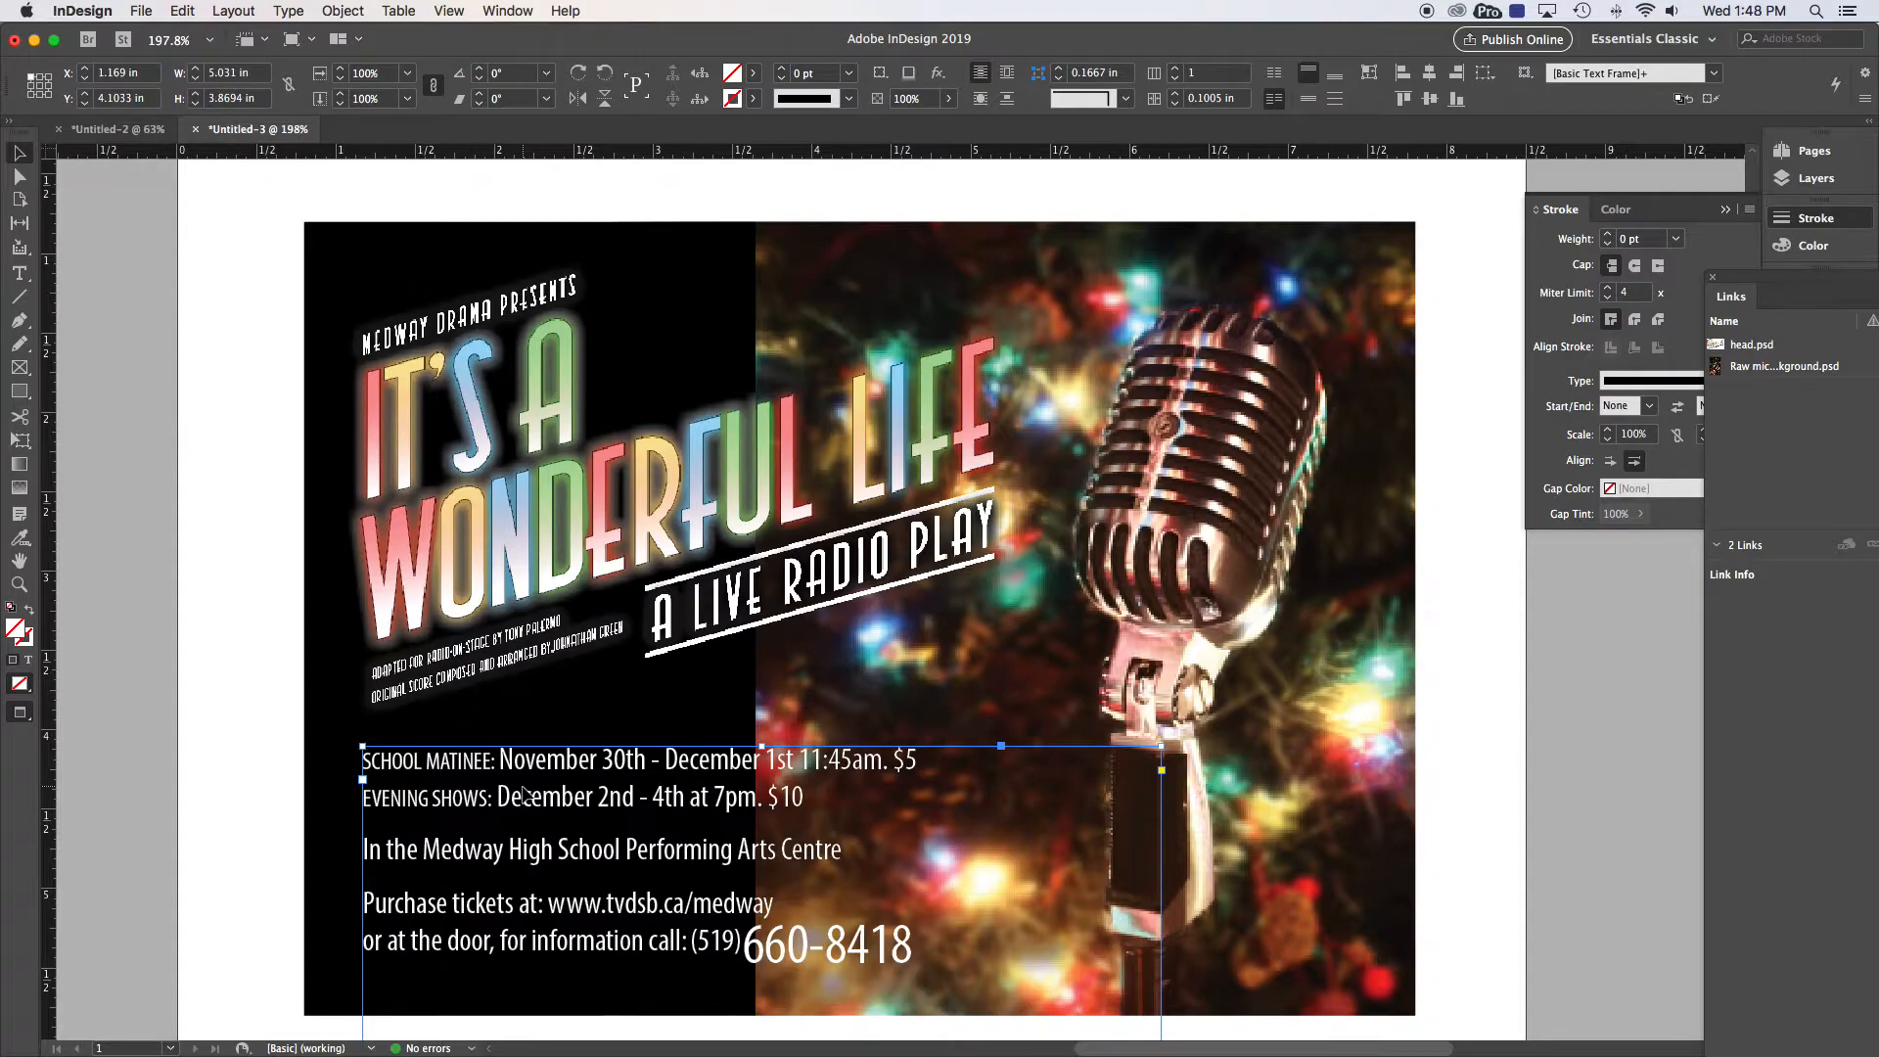
key("Down")
key("Down")
key("Down")
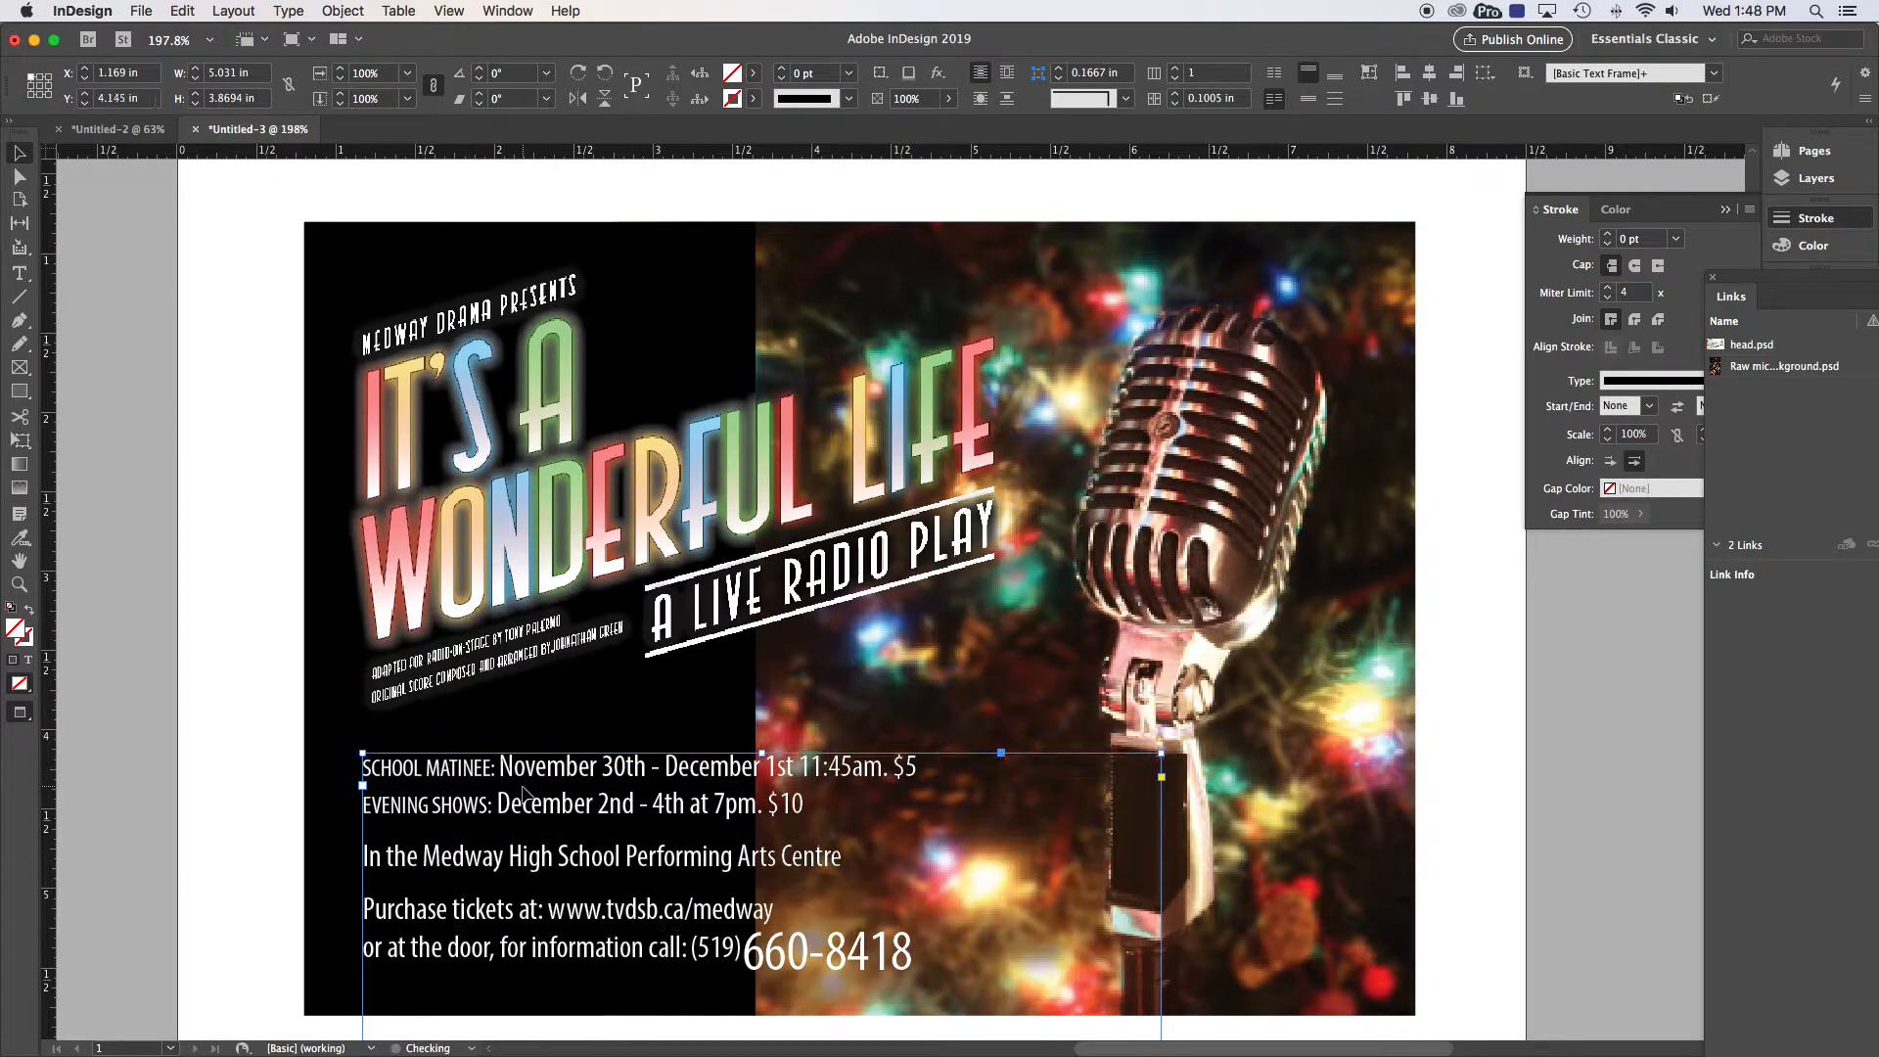
left_click(356, 237)
left_click_drag(756, 616, 824, 619)
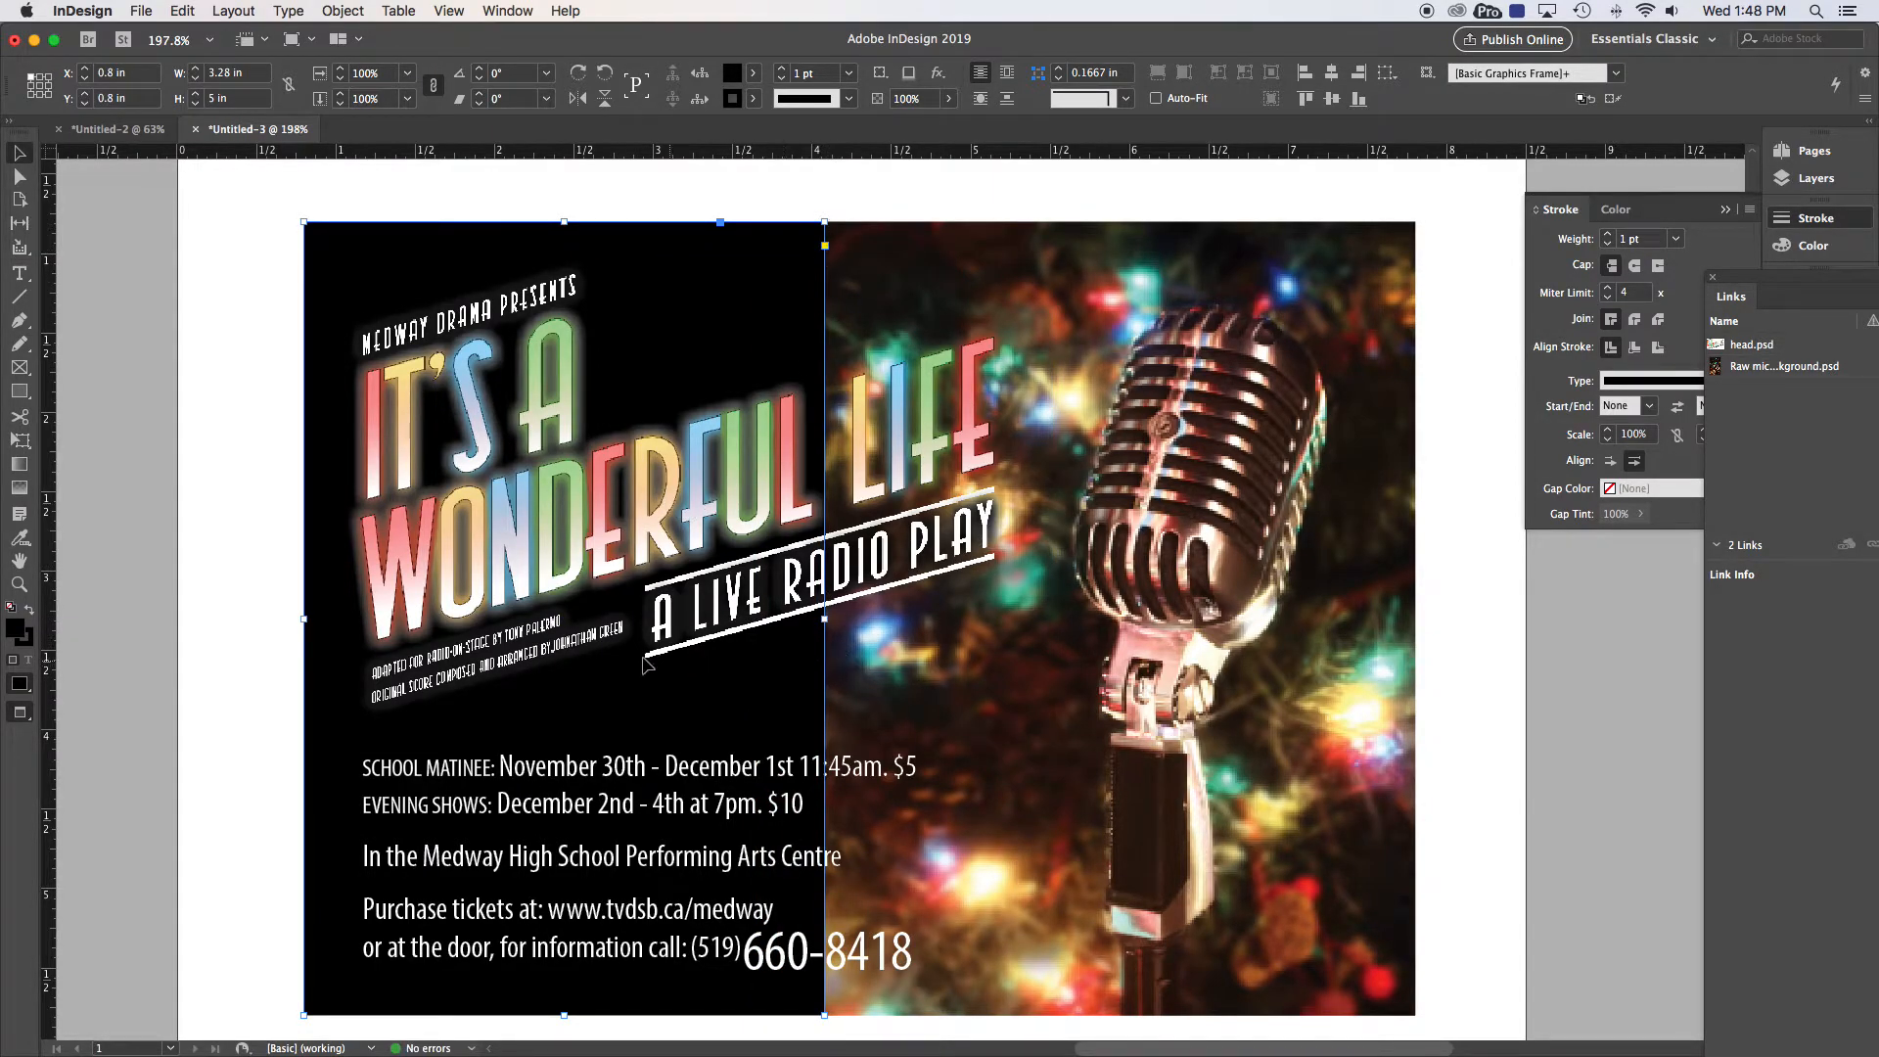
left_click(235, 511)
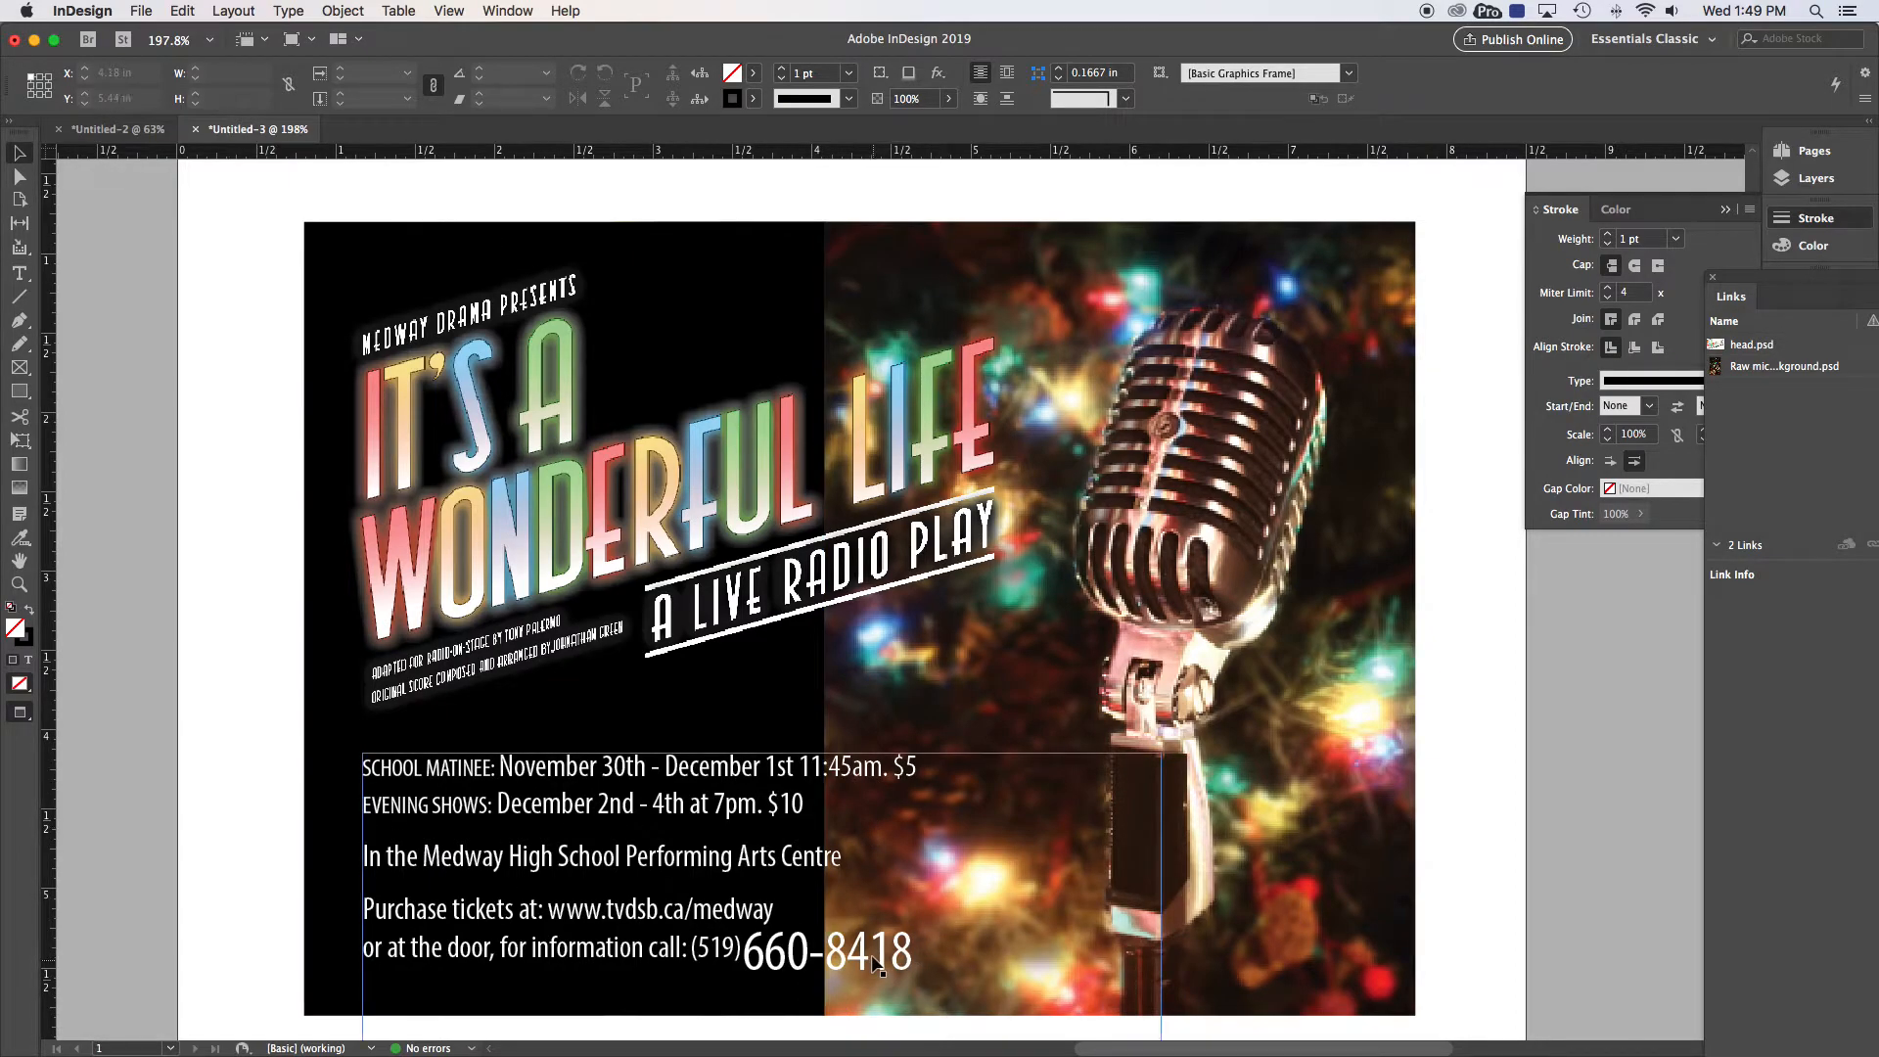
Step: Add a drop shadow to the event text frame and set its distance to about 0.03 in
right_click(863, 963)
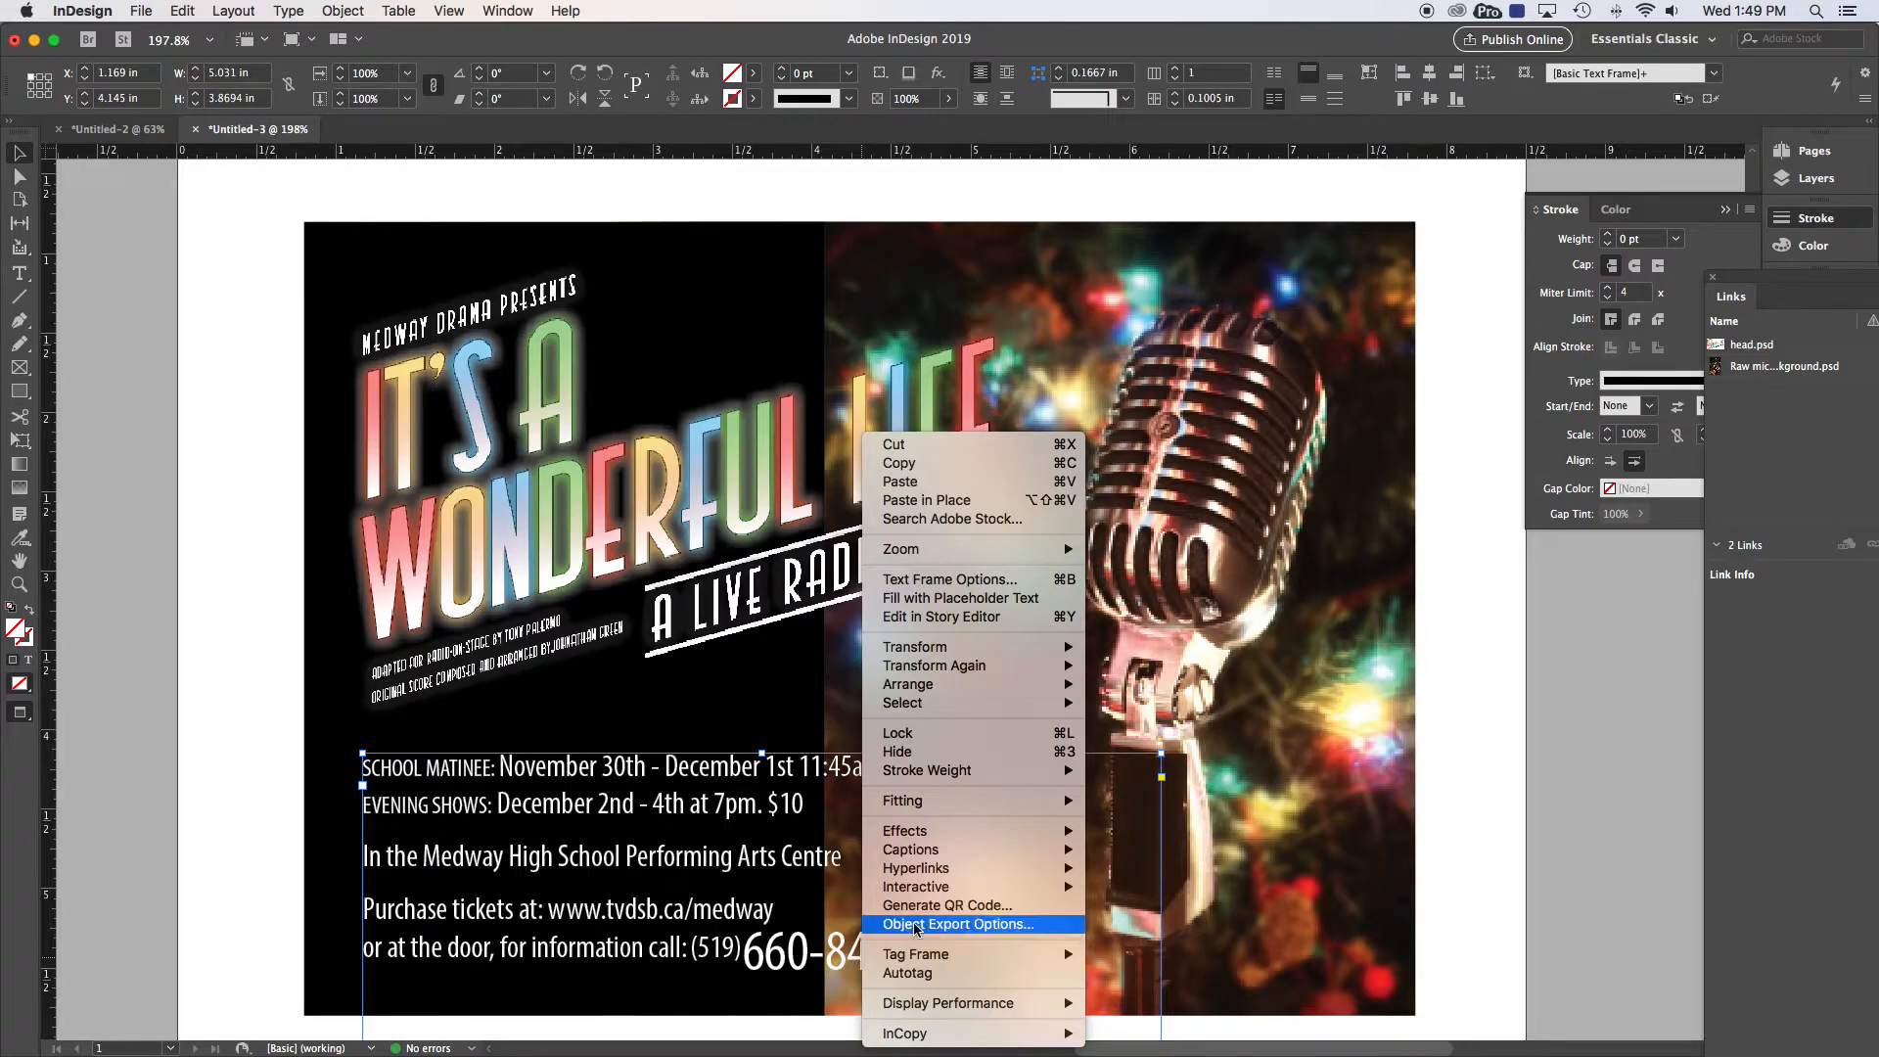
mouse_move(920, 834)
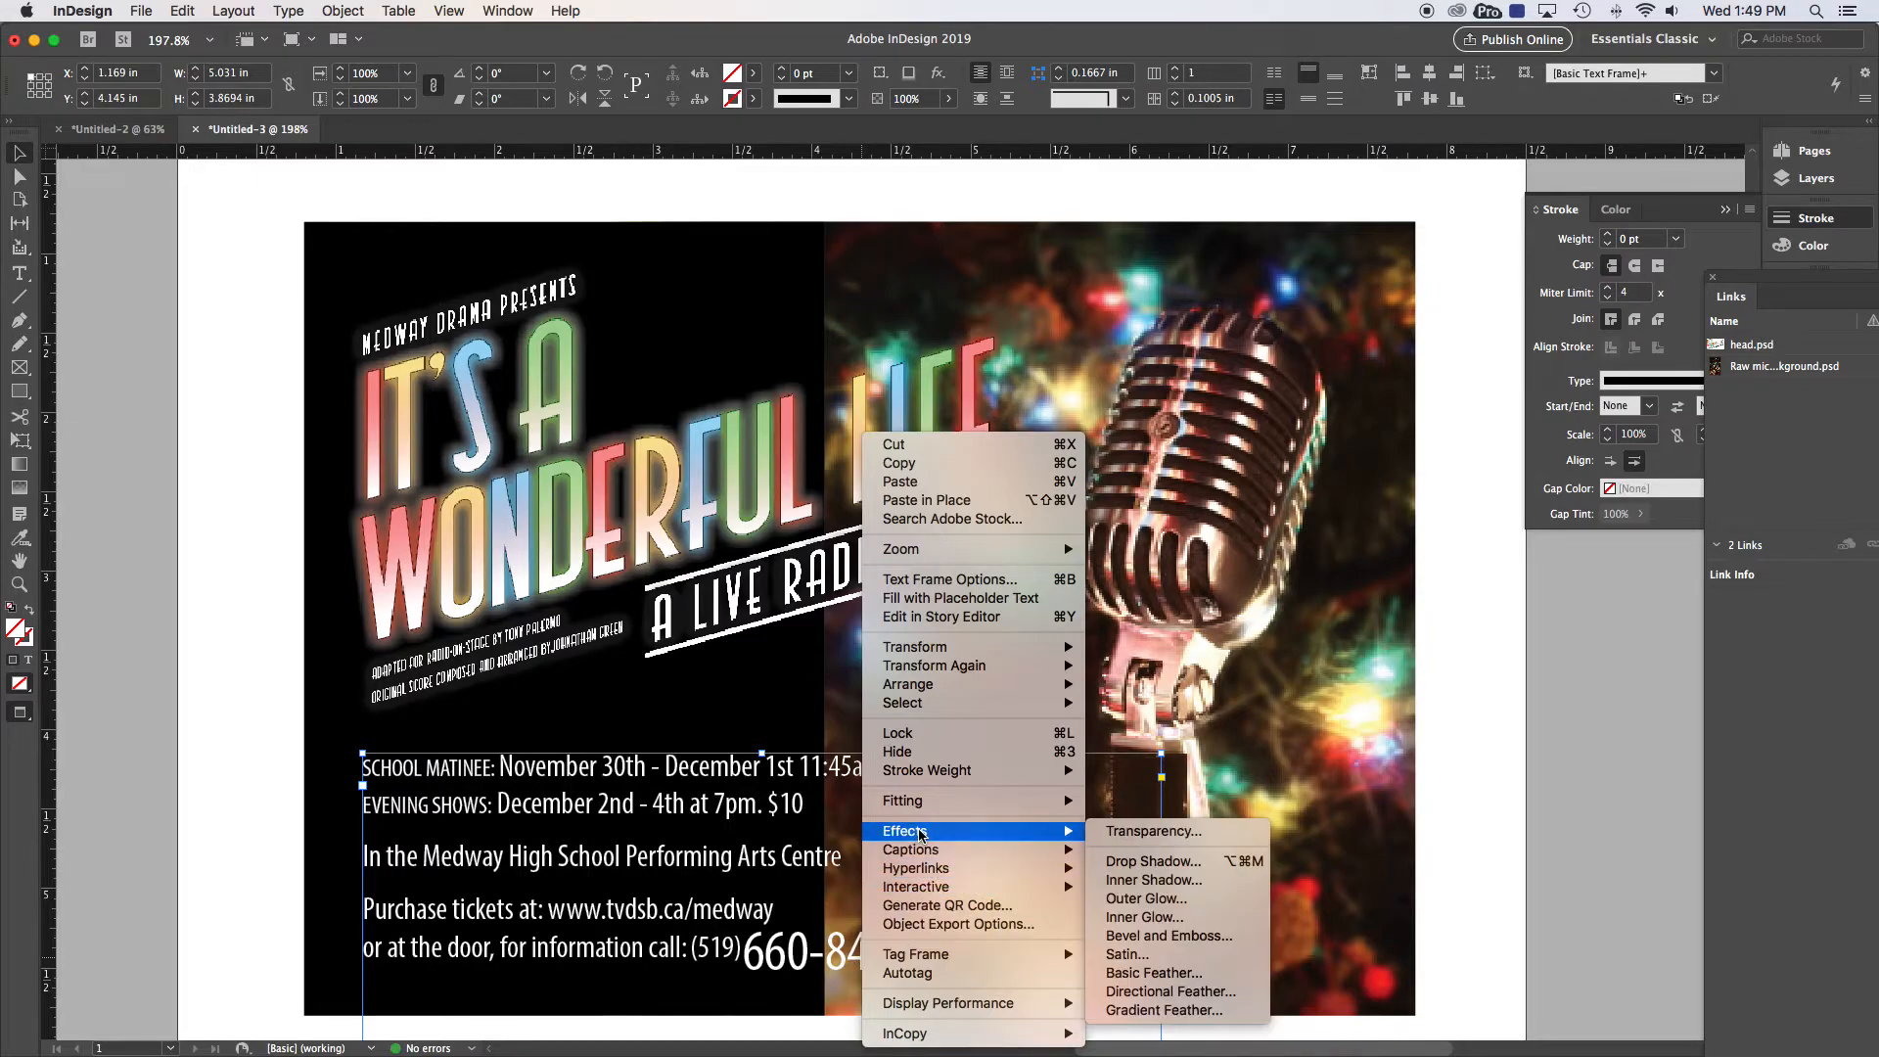
left_click(1162, 862)
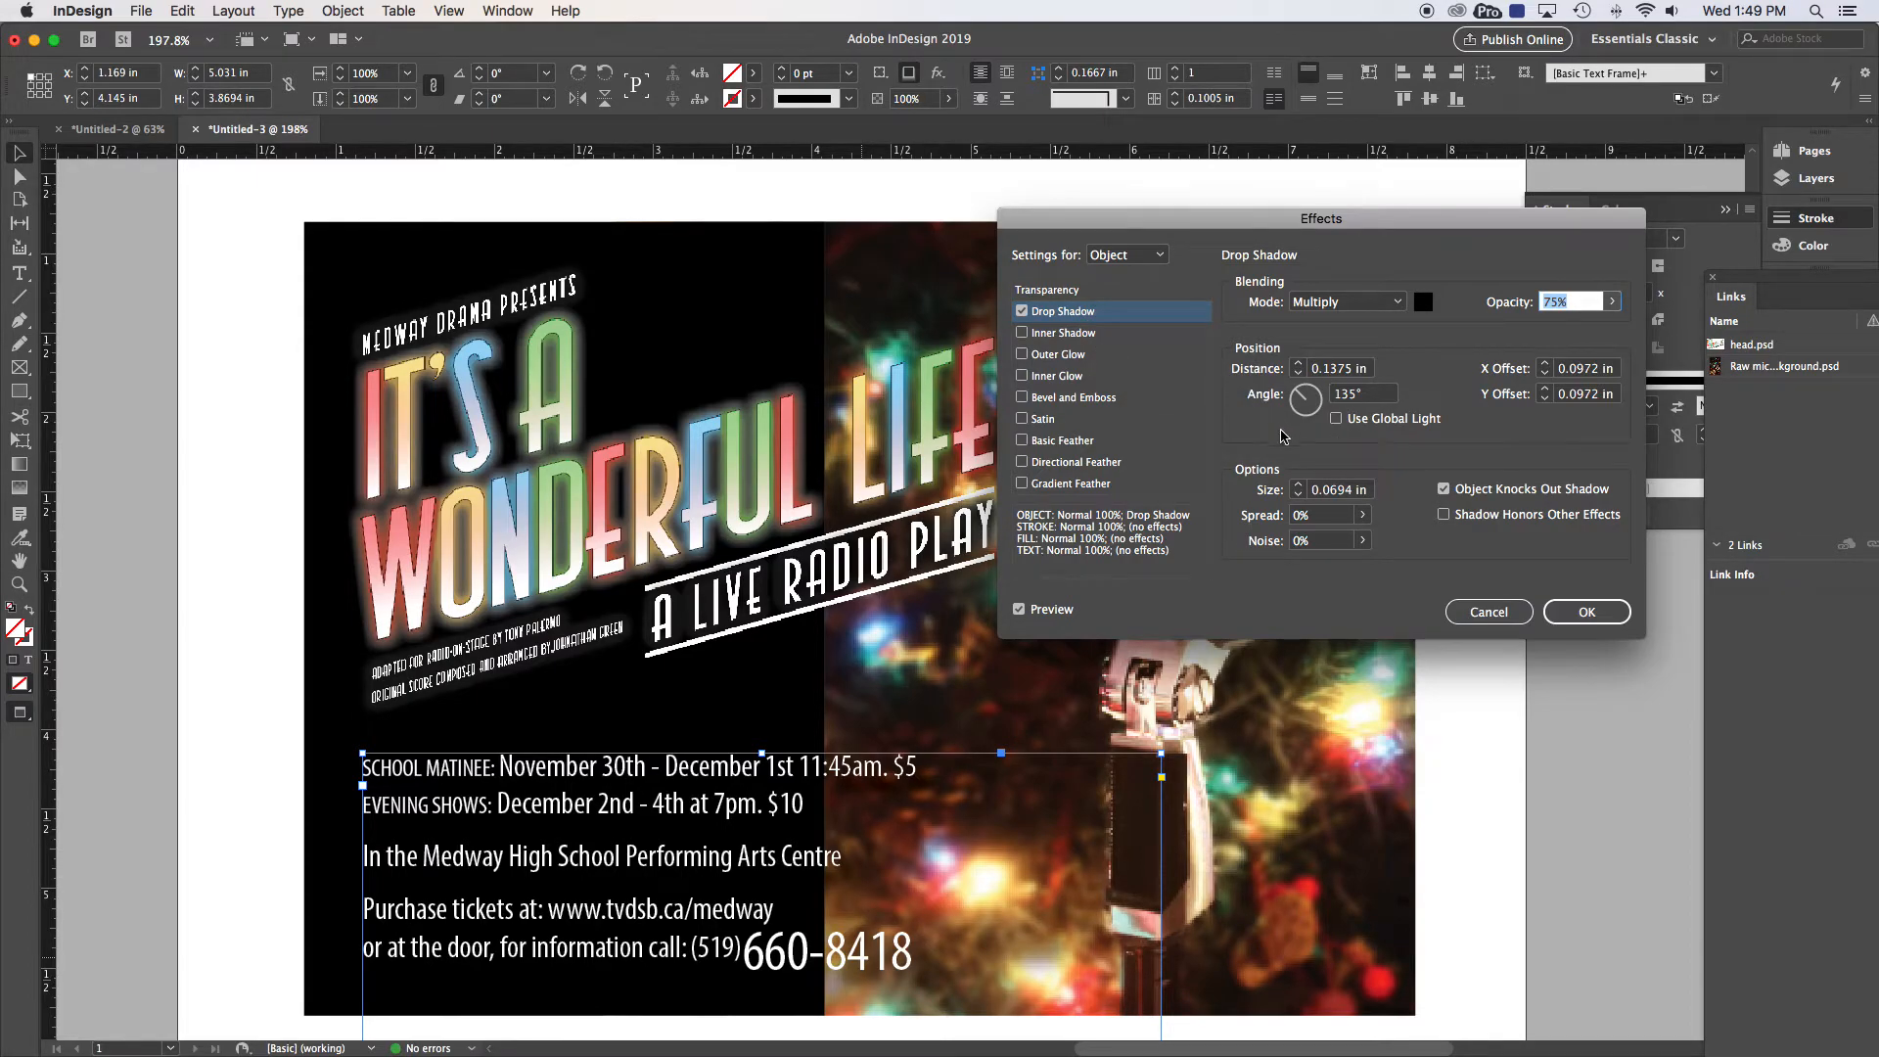
left_click(1367, 370)
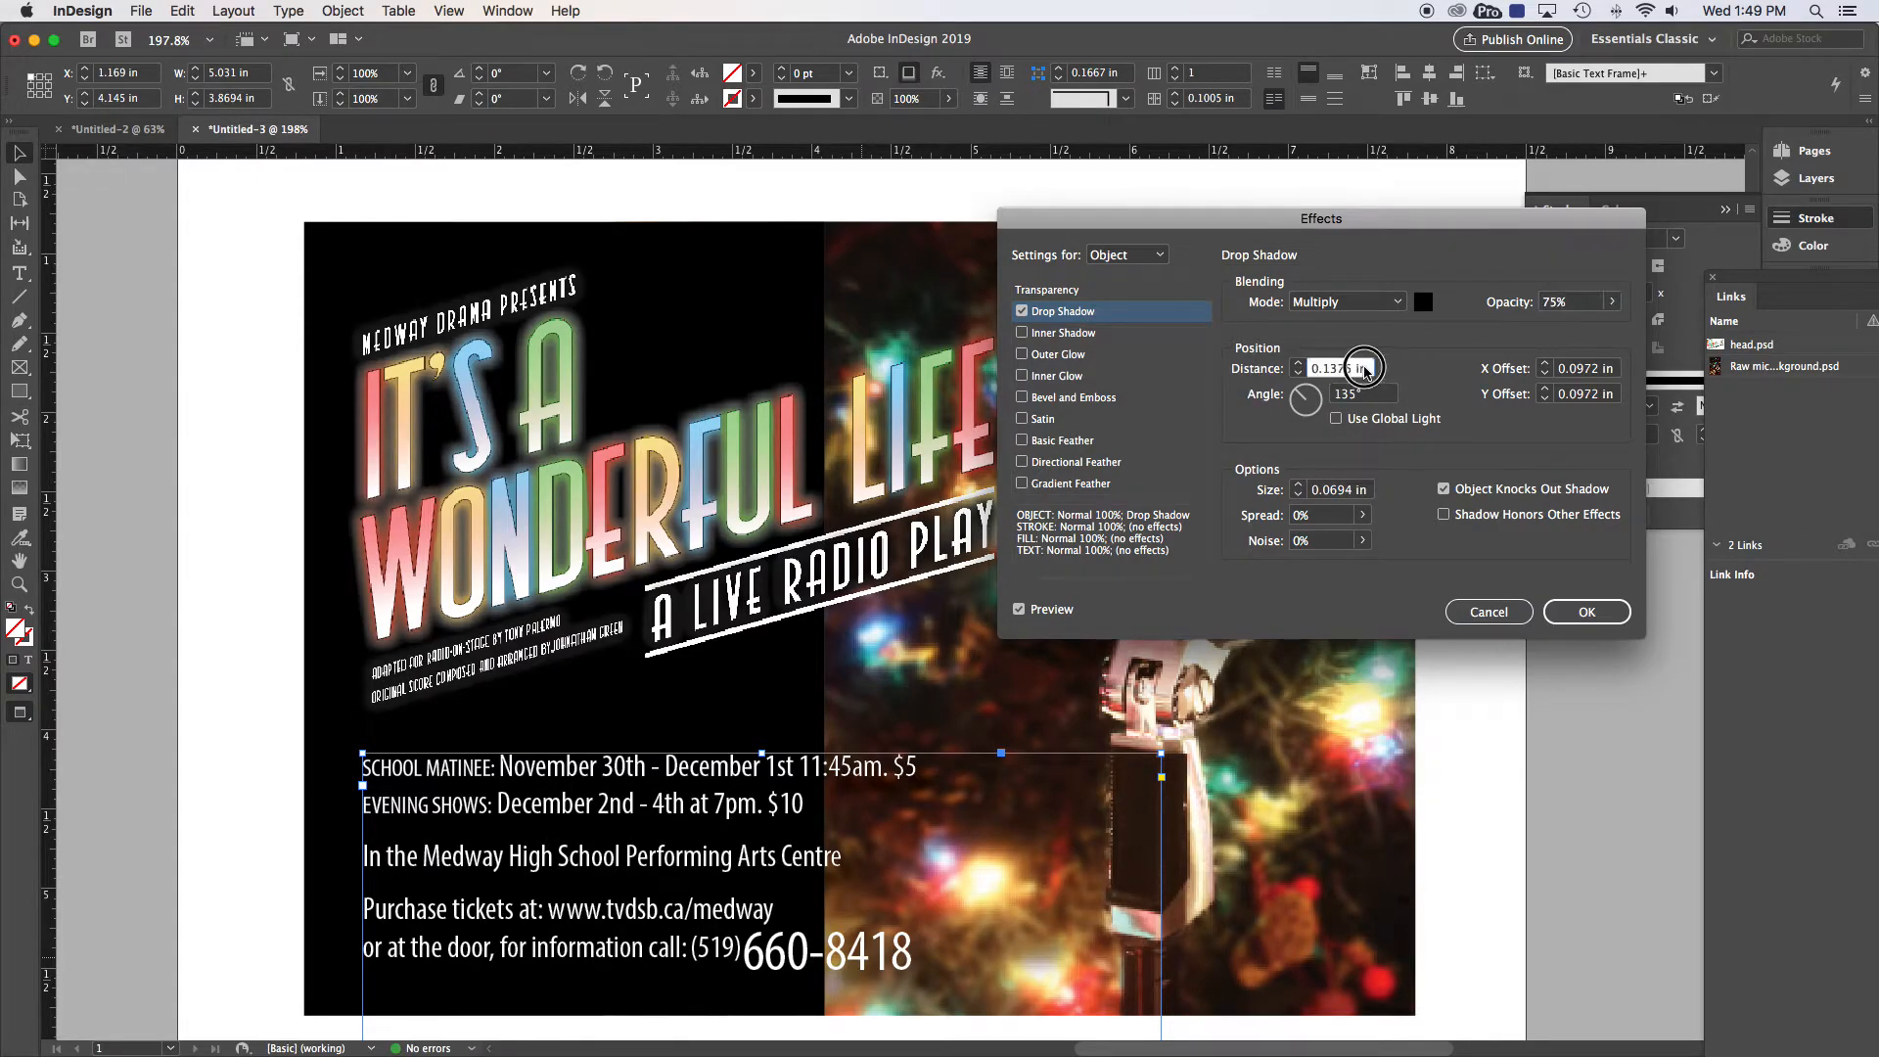
type("0.03")
key("Tab")
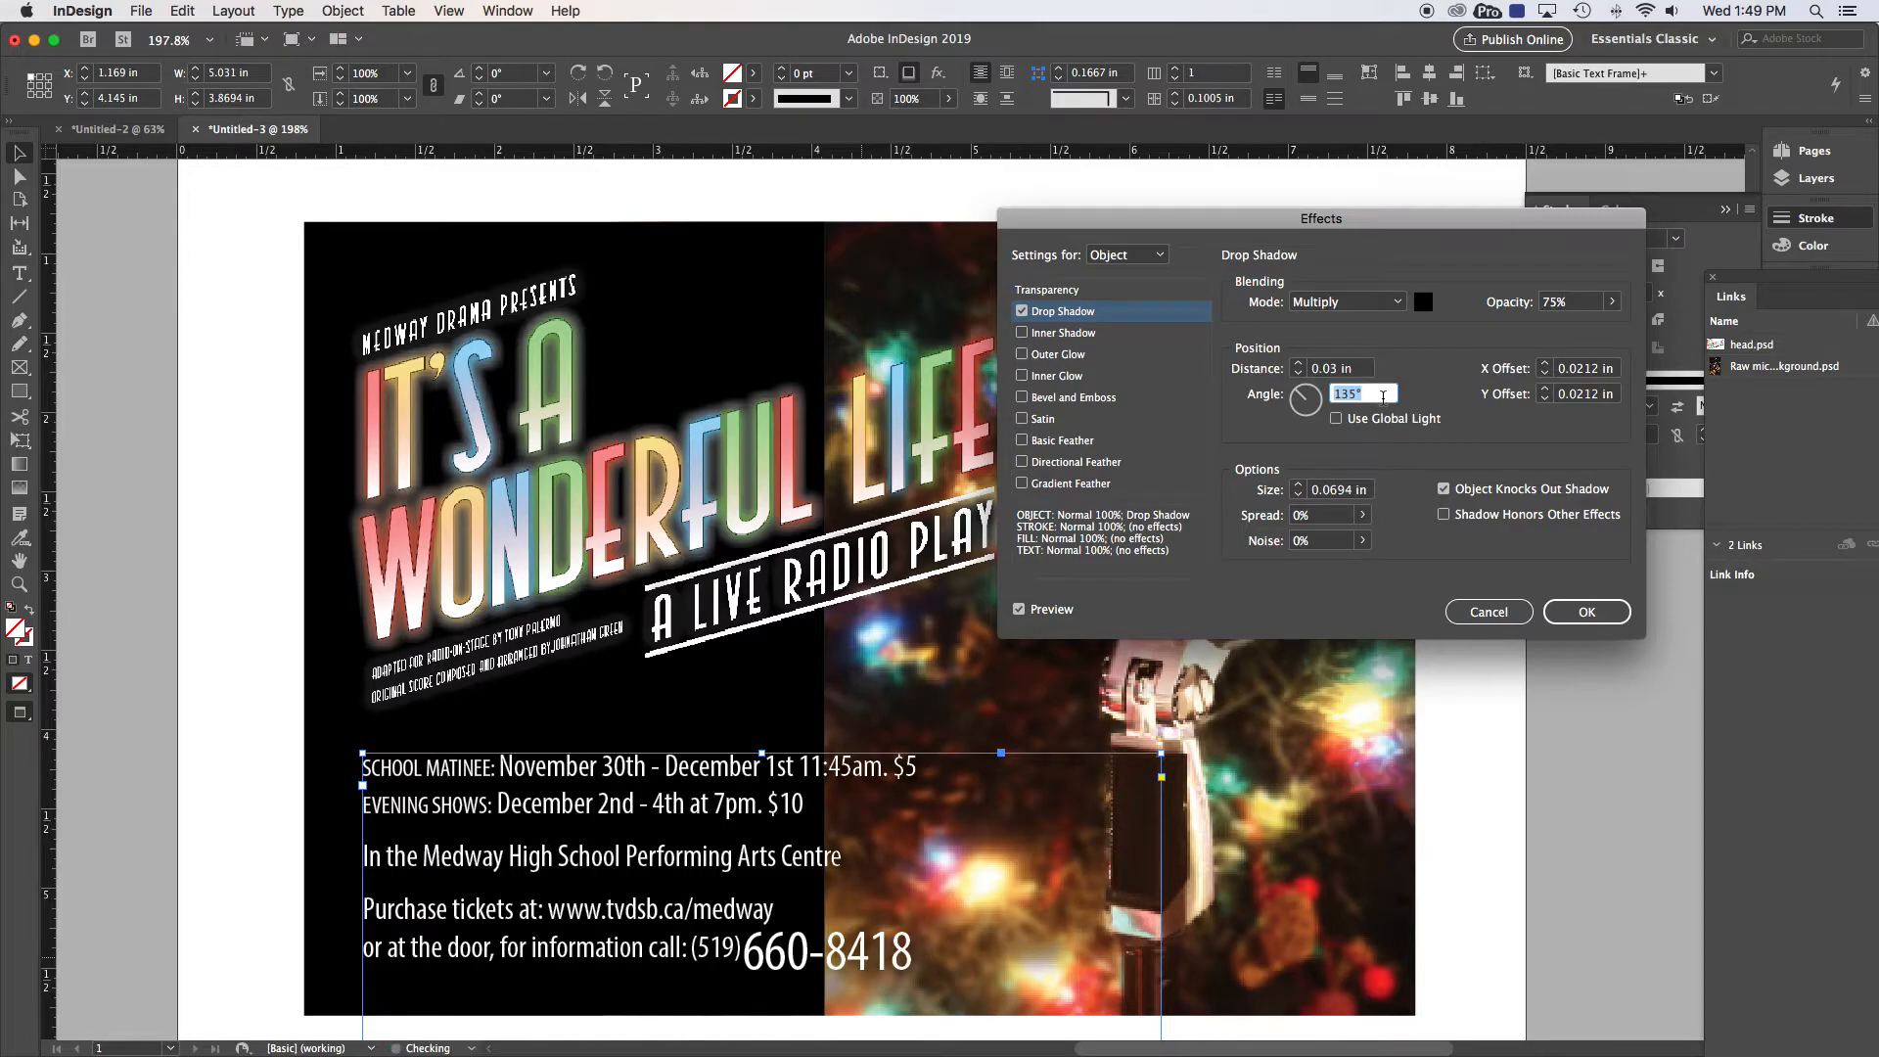
Step: Set the drop shadow's X and Y offsets to 0.015 in
left_click_drag(1558, 369, 1596, 371)
type("1")
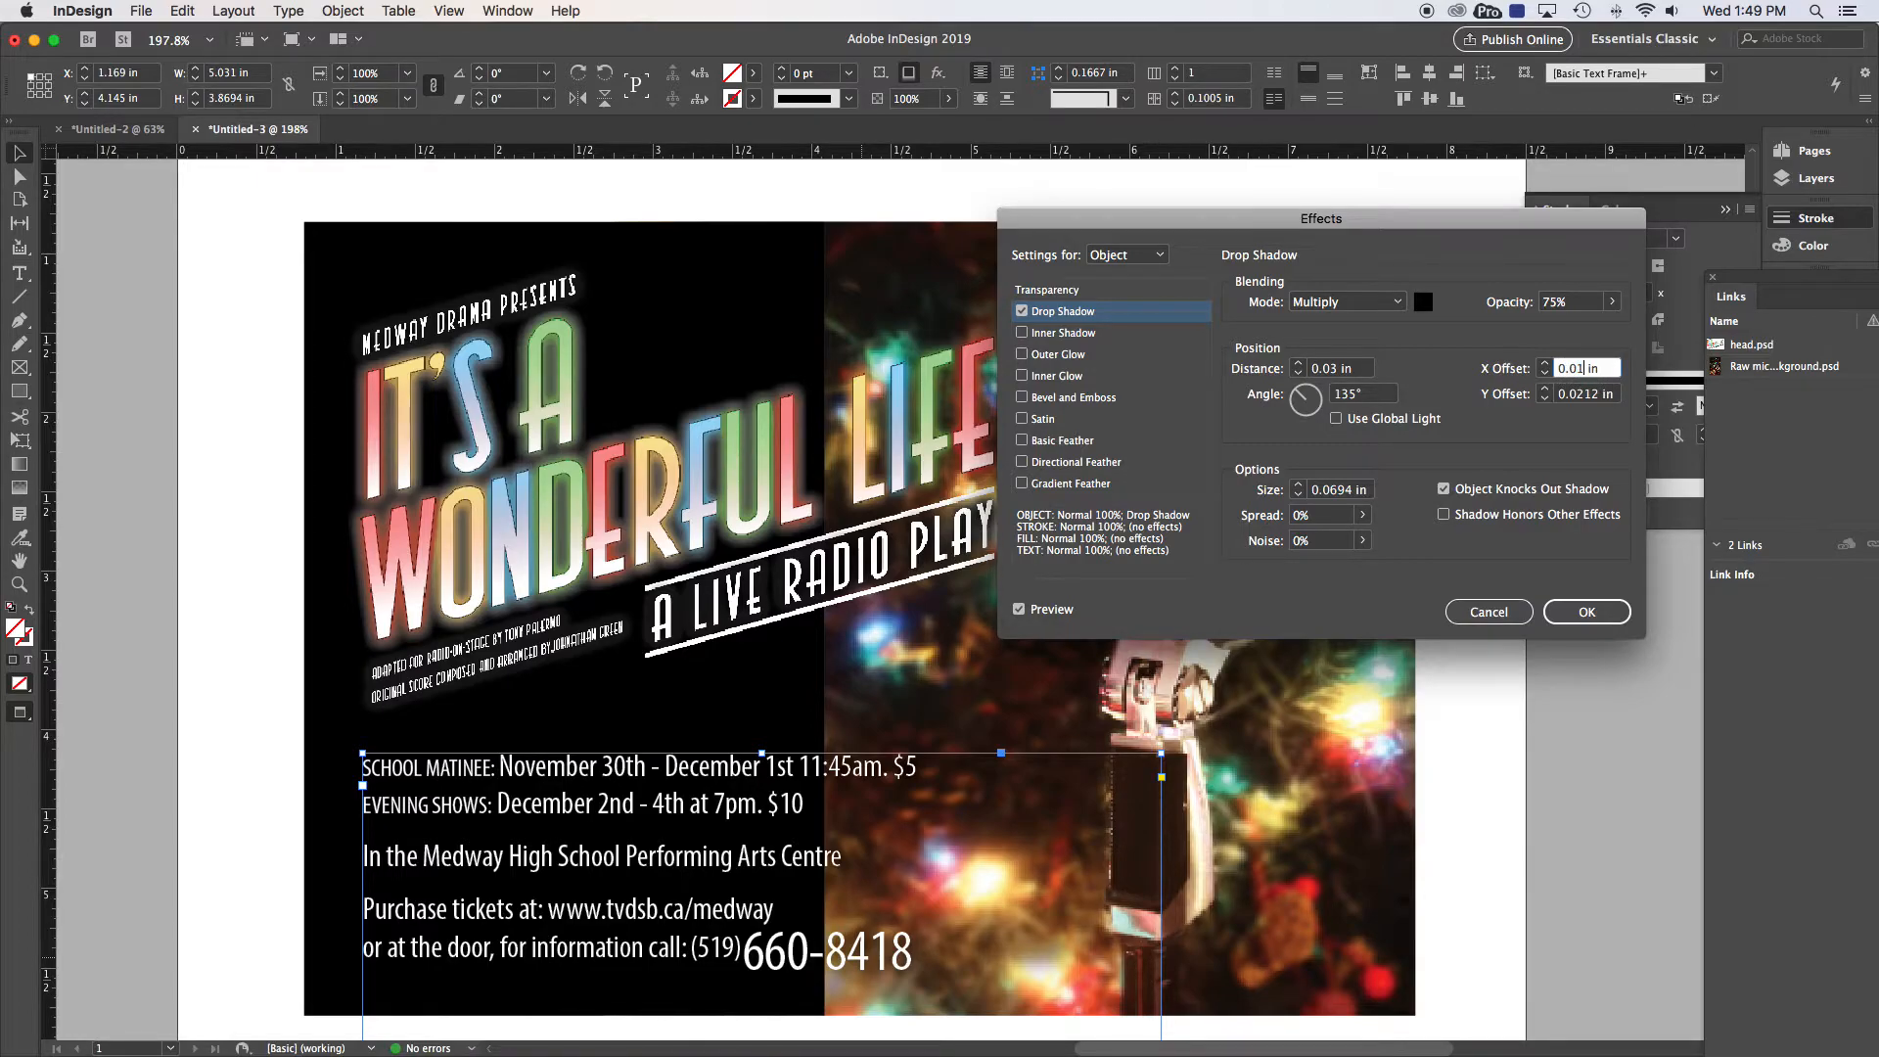
key("Tab")
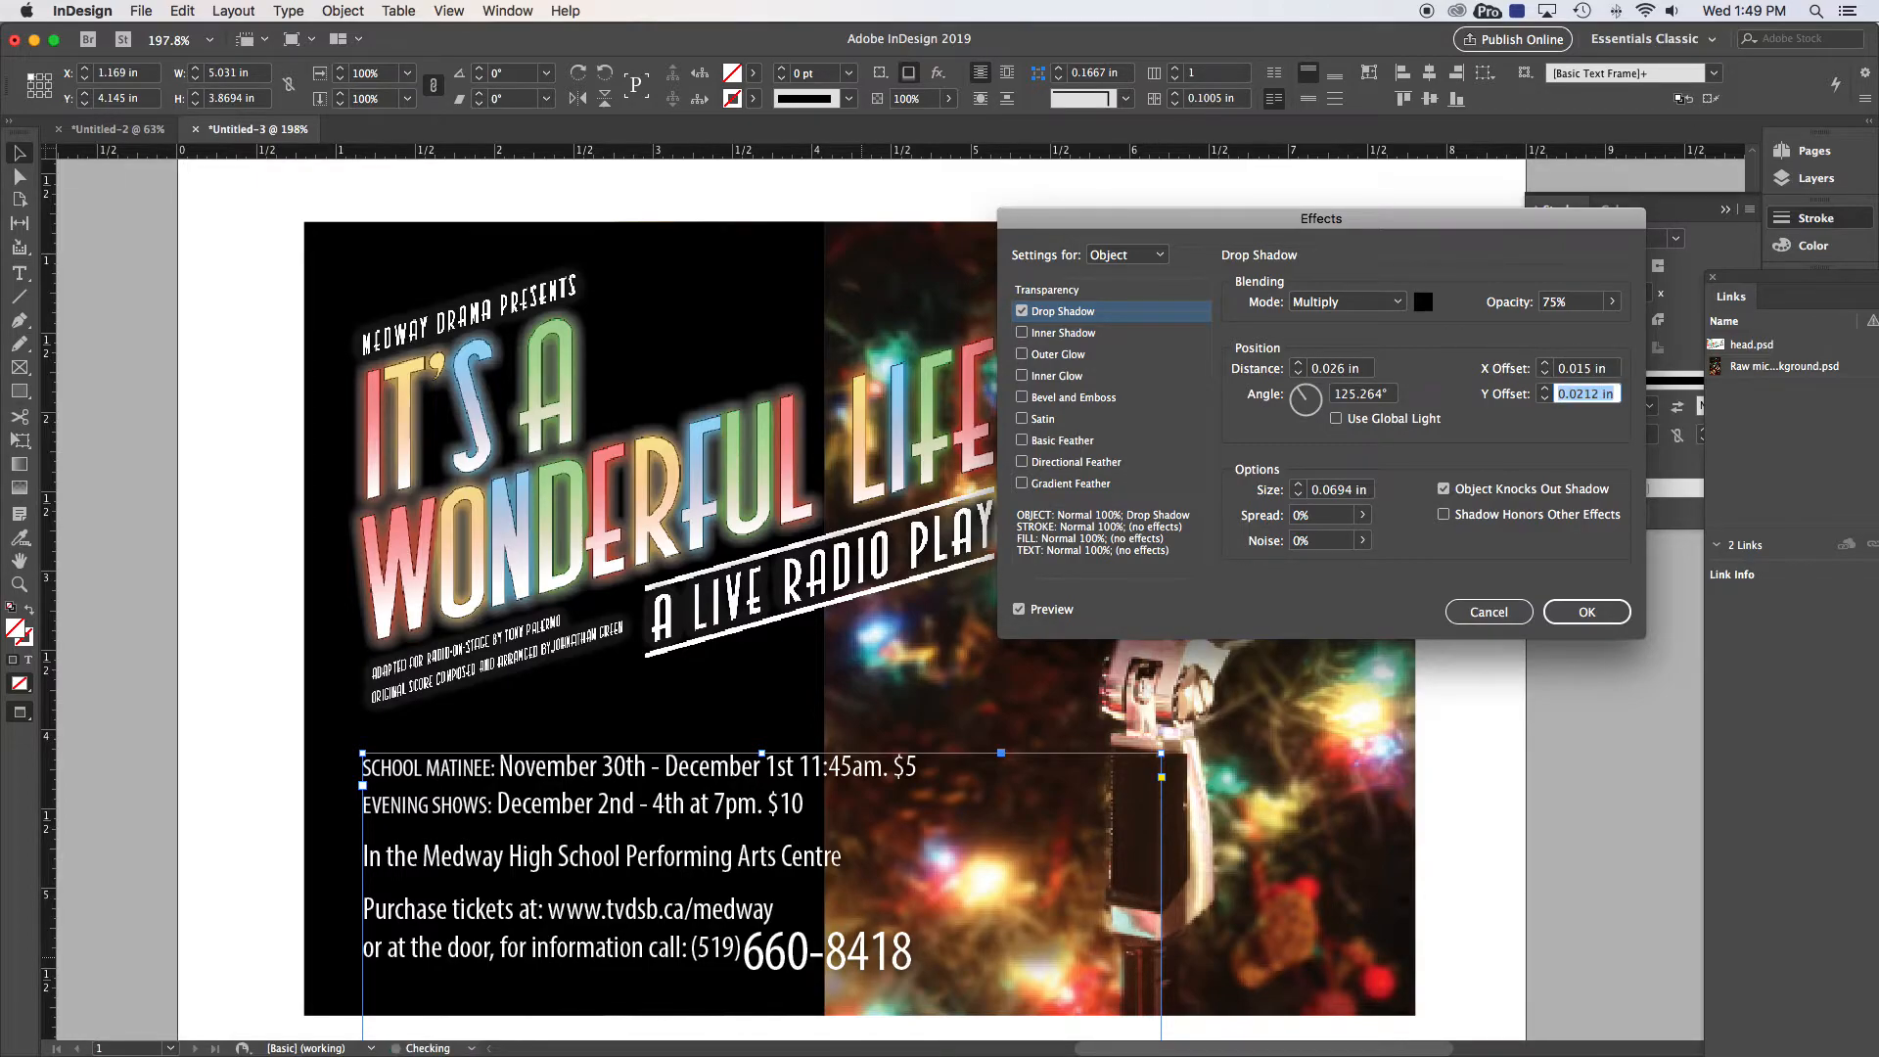
key("BackSpace")
type(".015")
key("Tab")
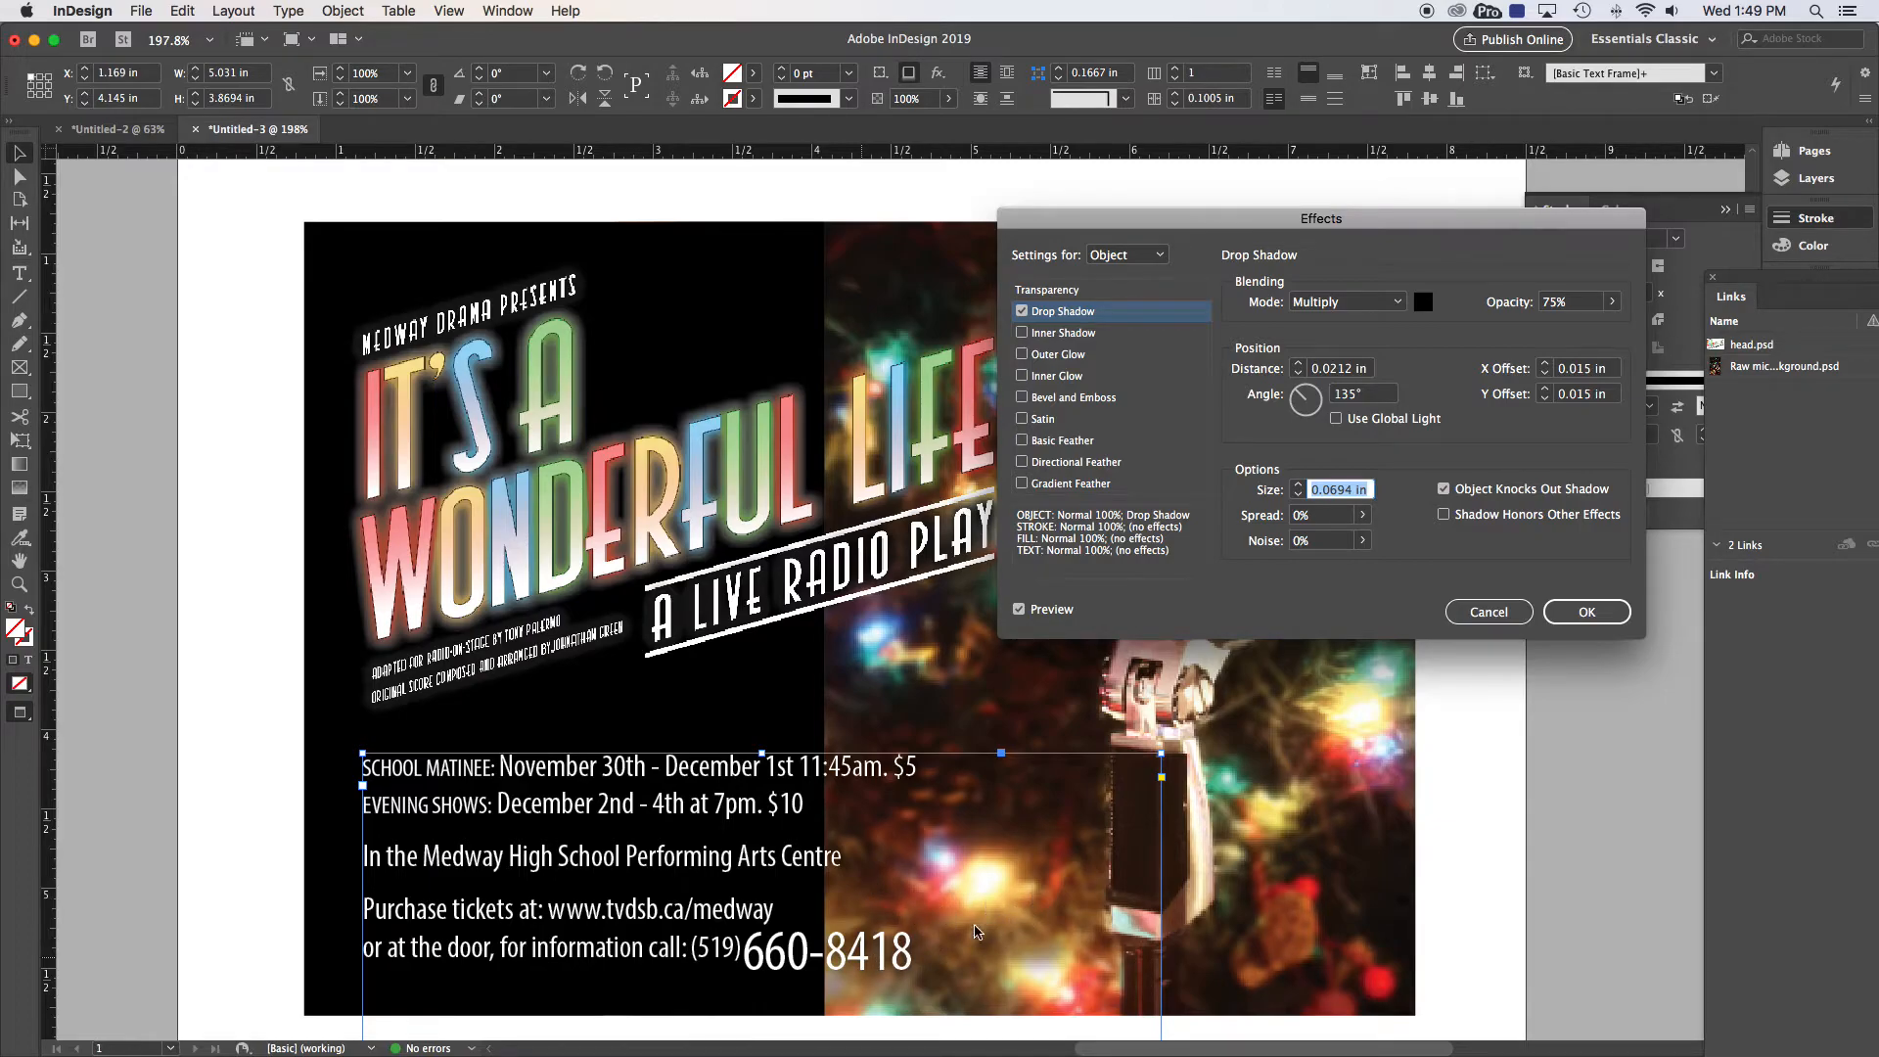
Step: Set the drop shadow size to 0.0325 in and apply the effect
left_click_drag(1329, 492, 1351, 494)
key("BackSpace")
key("Tab")
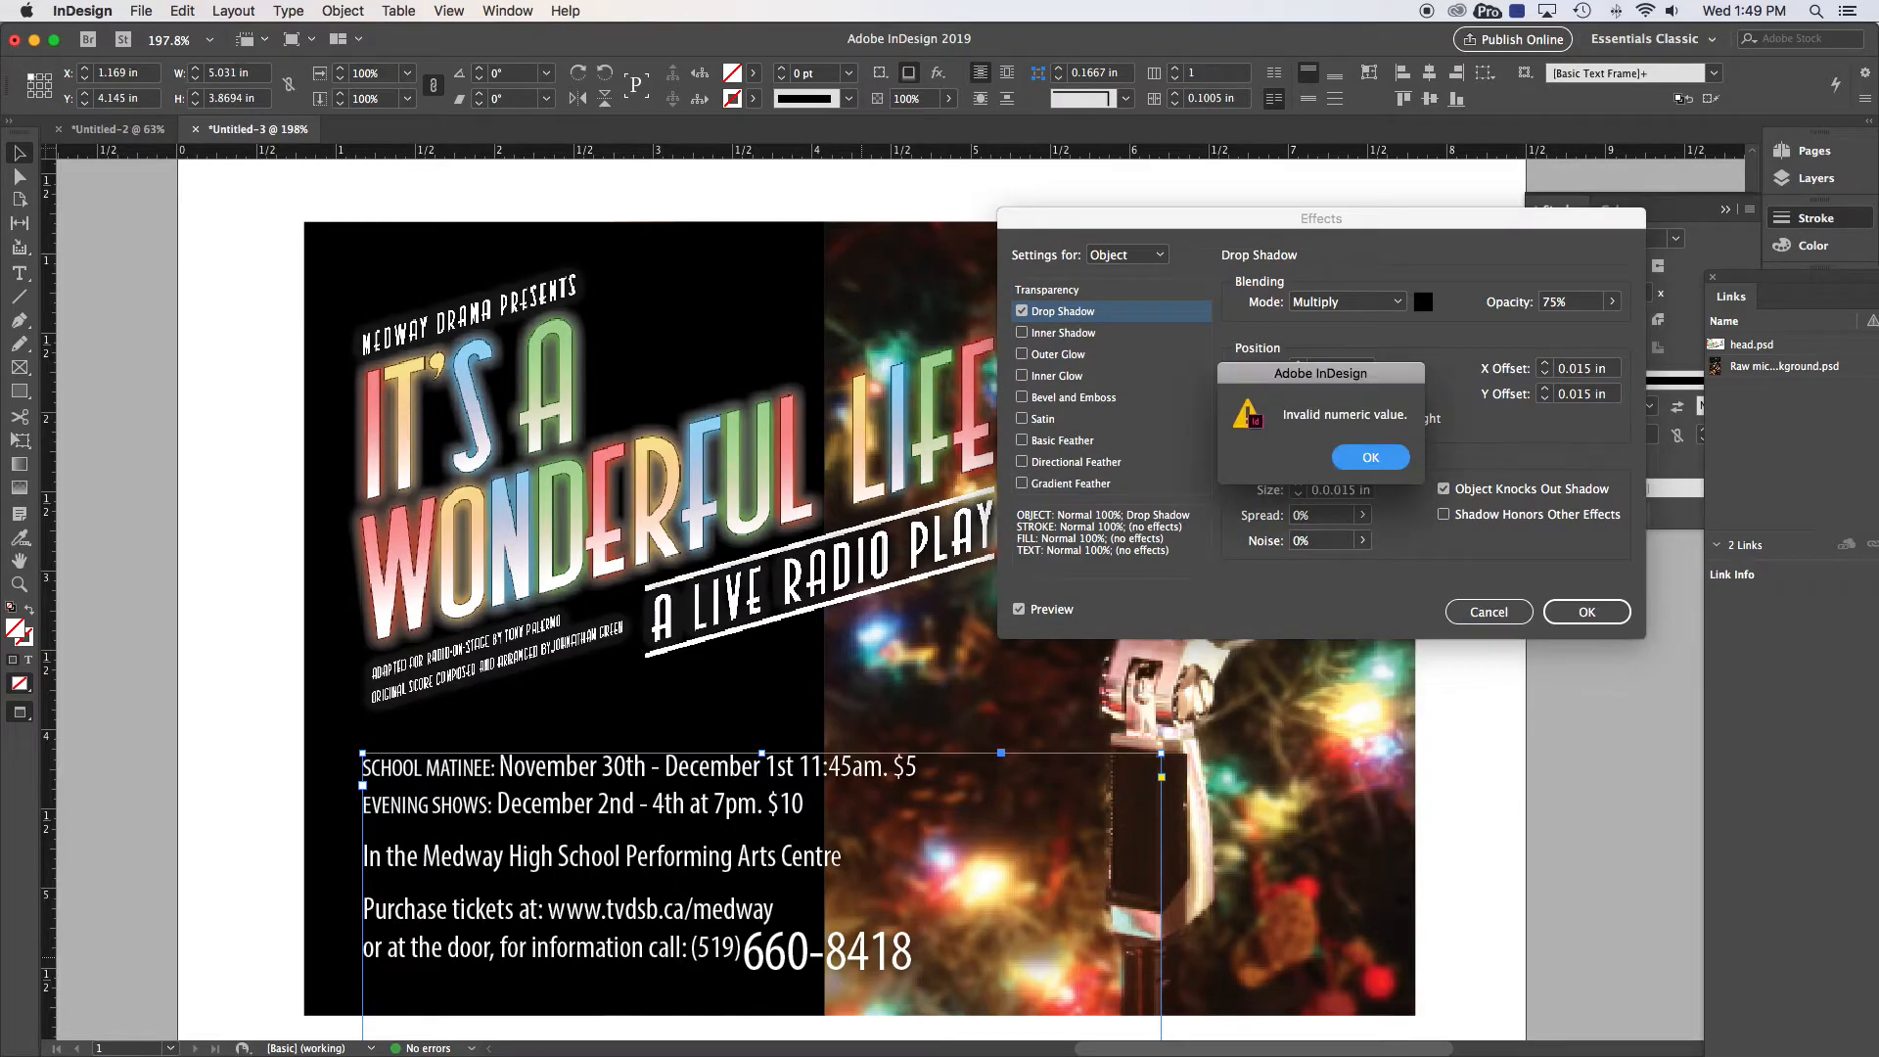
left_click(1351, 476)
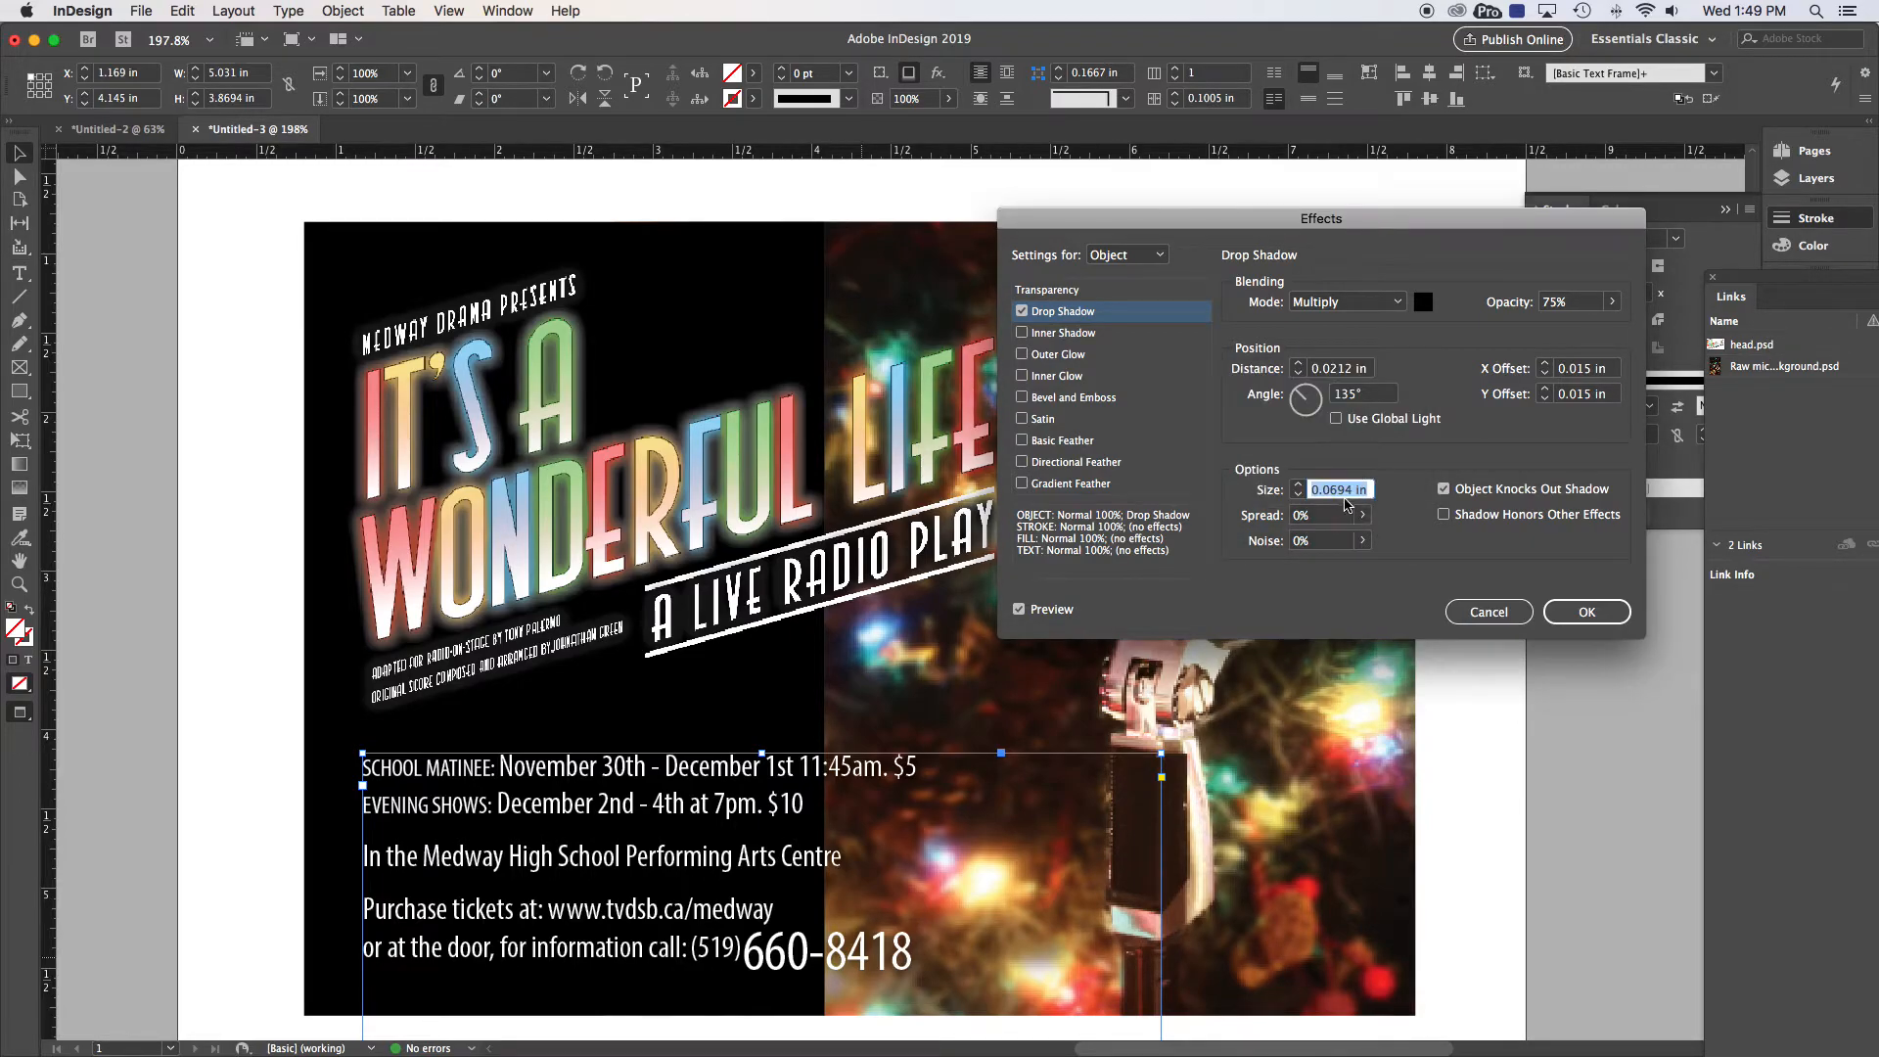
left_click(1298, 496)
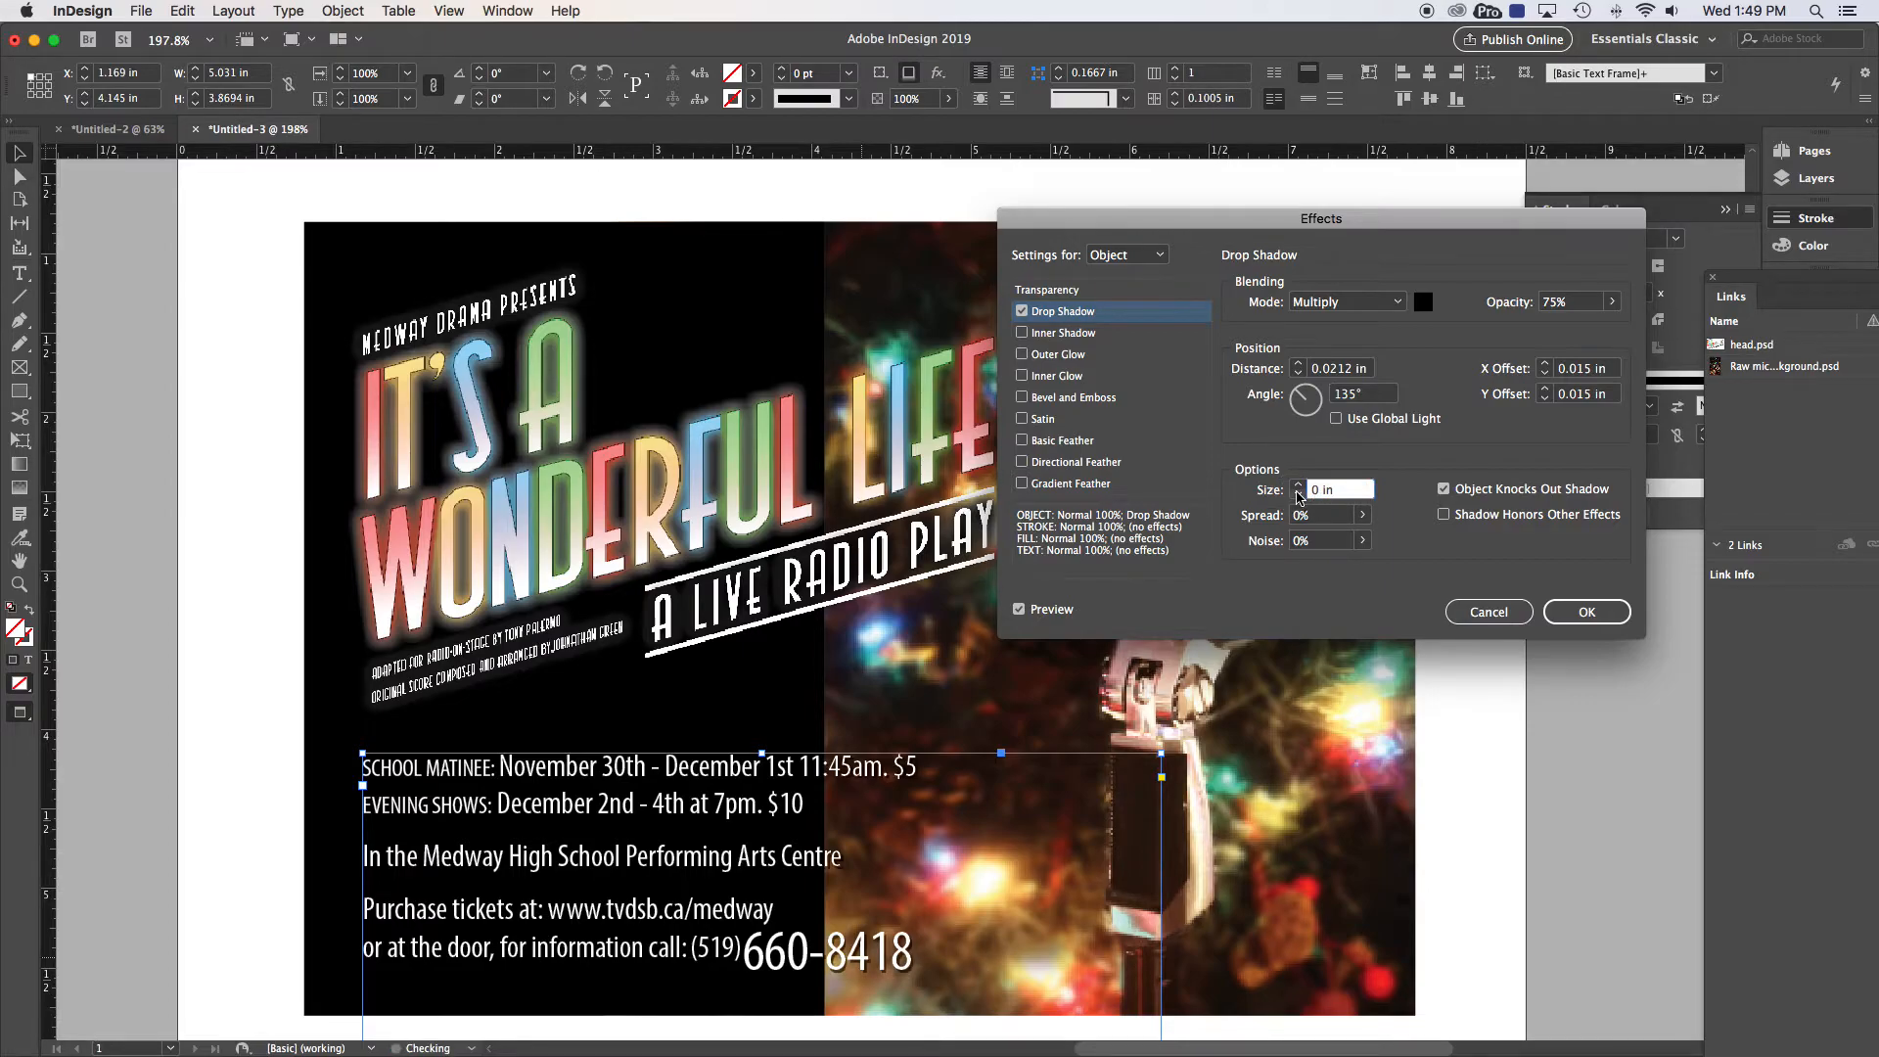
left_click(1297, 490)
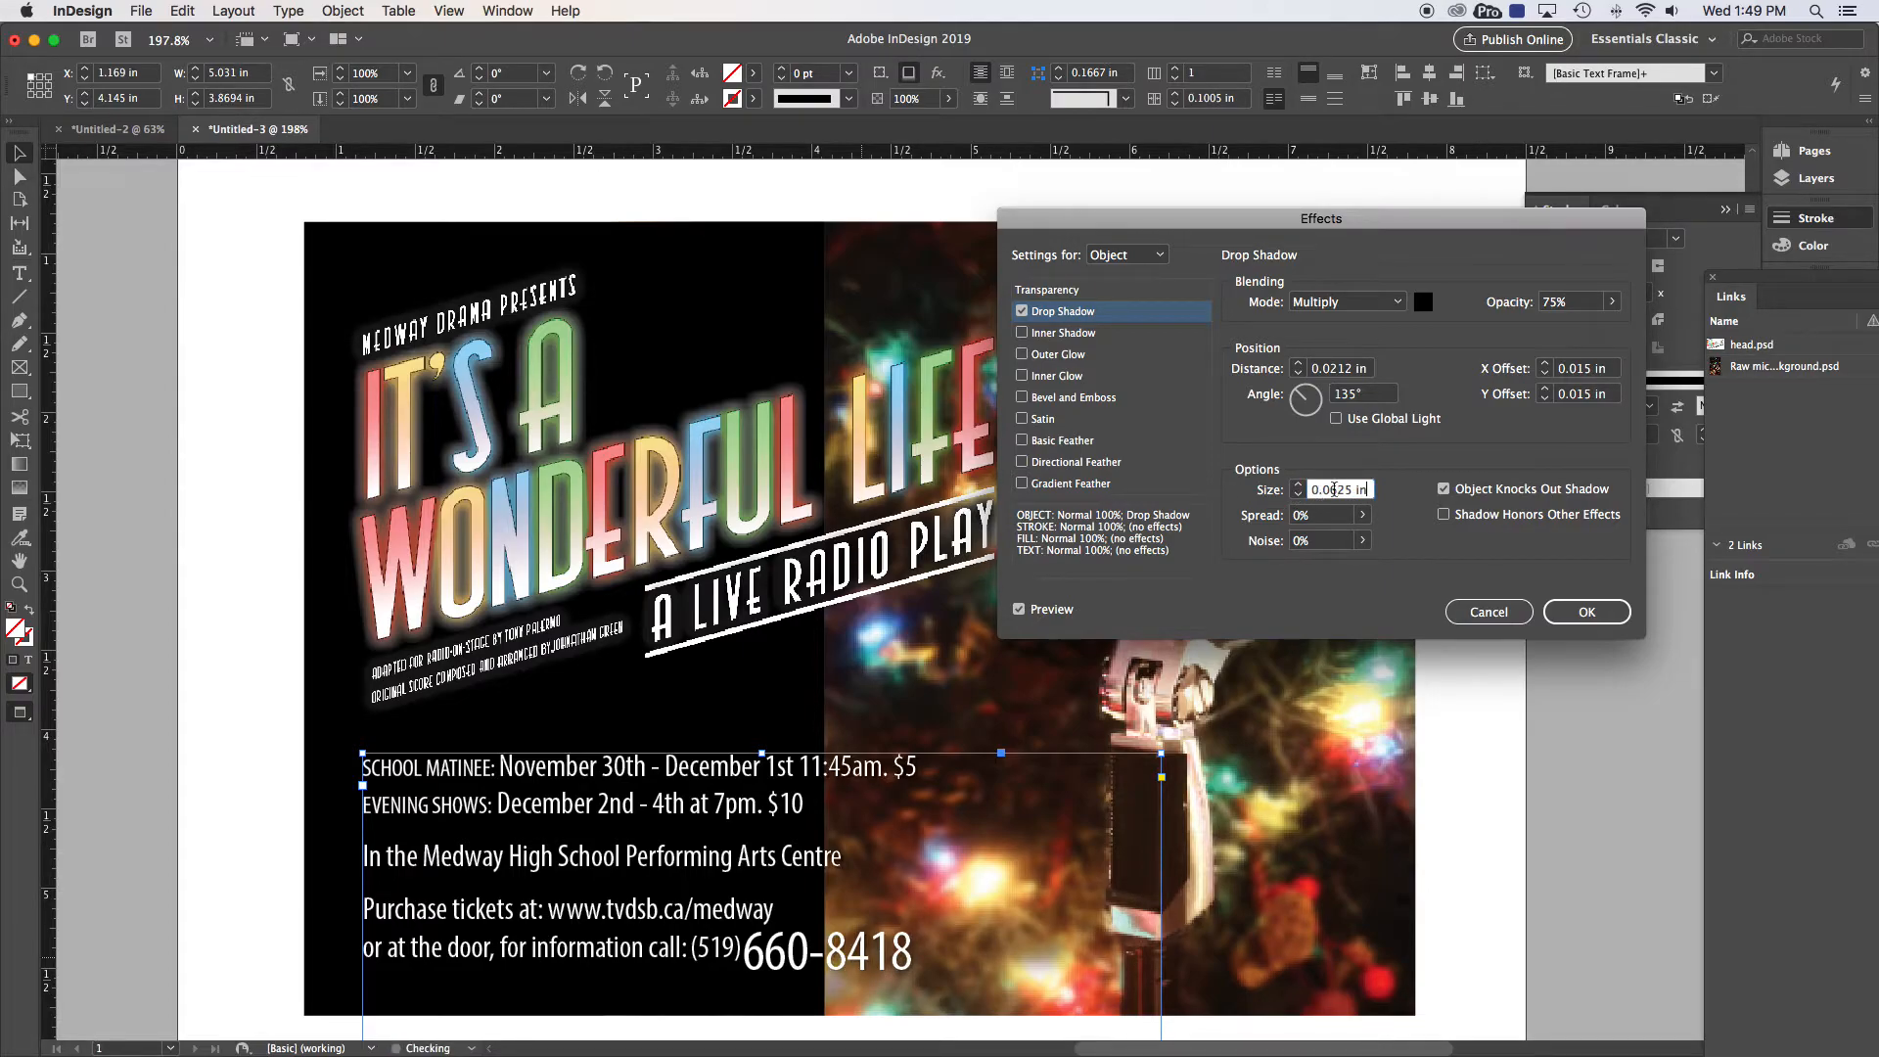
left_click_drag(1338, 490, 1332, 489)
type("3")
key("Tab")
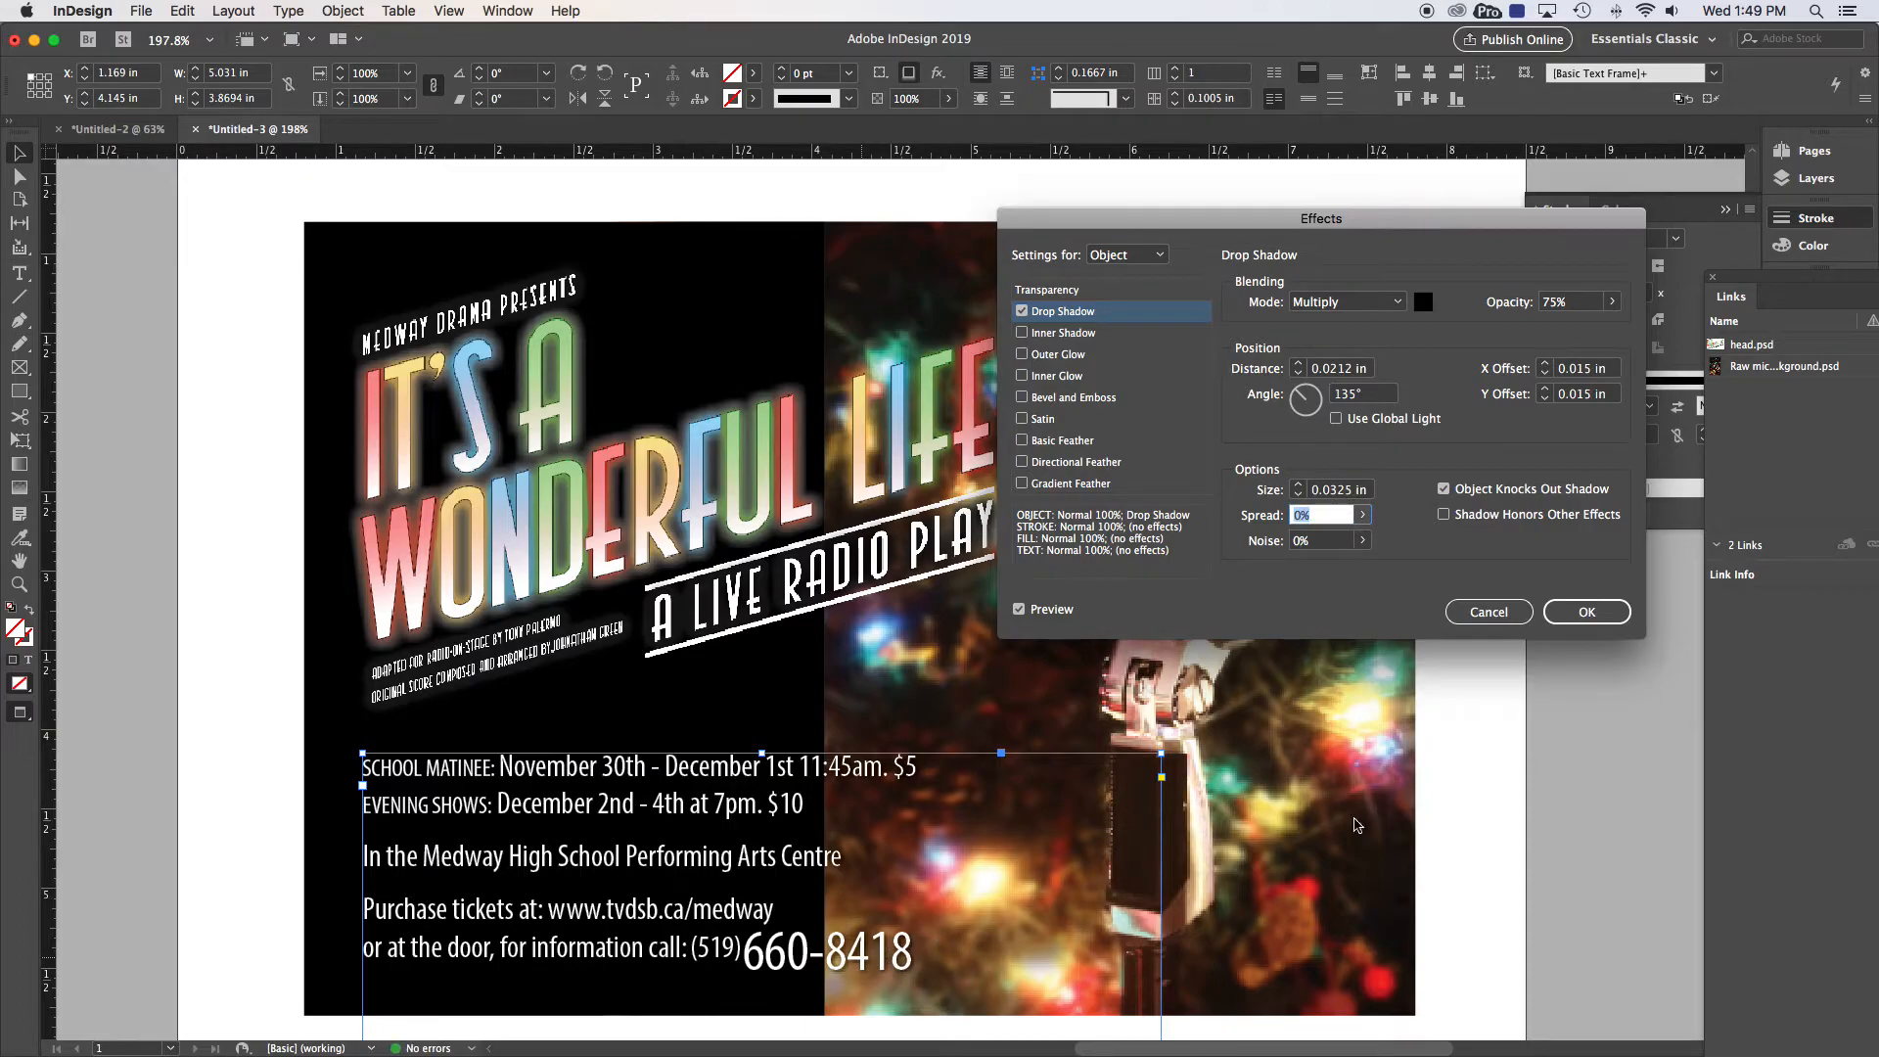
left_click(1566, 614)
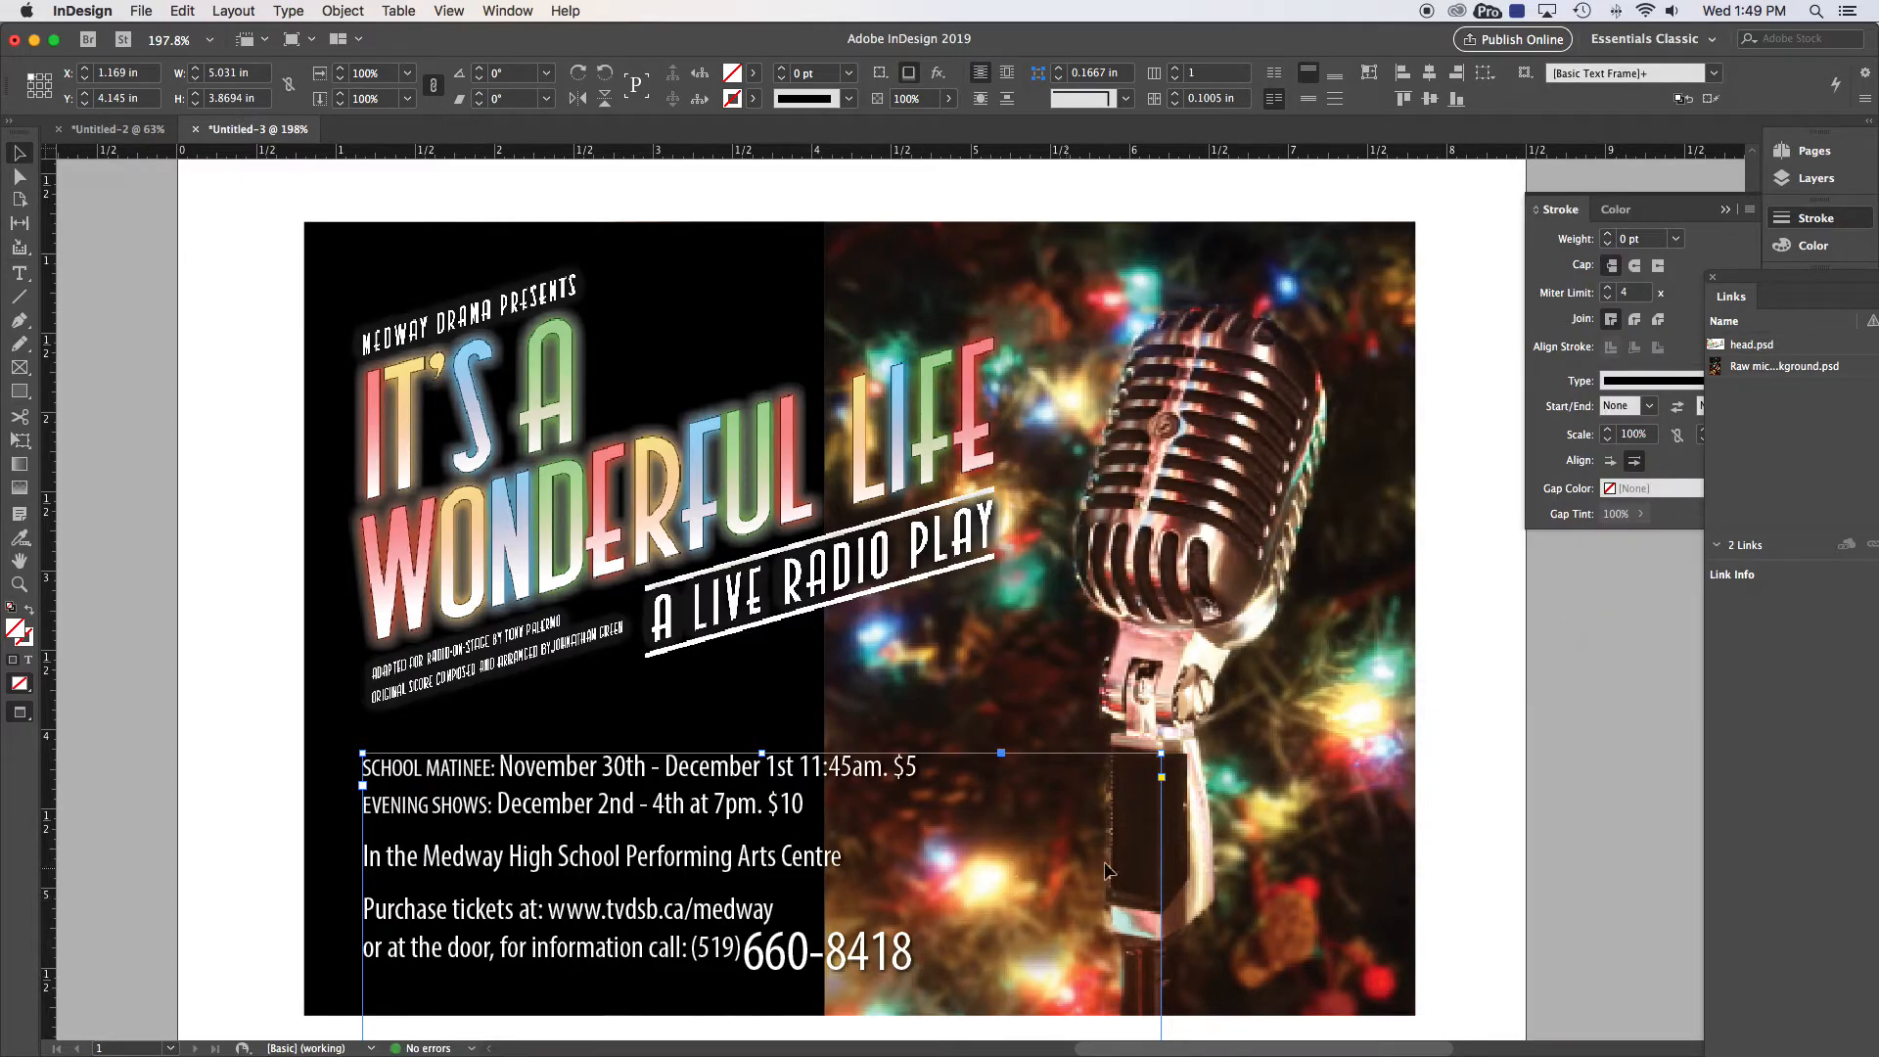
Step: Deselect, fit the page, and zoom in so the poster fills the window
left_click(230, 525)
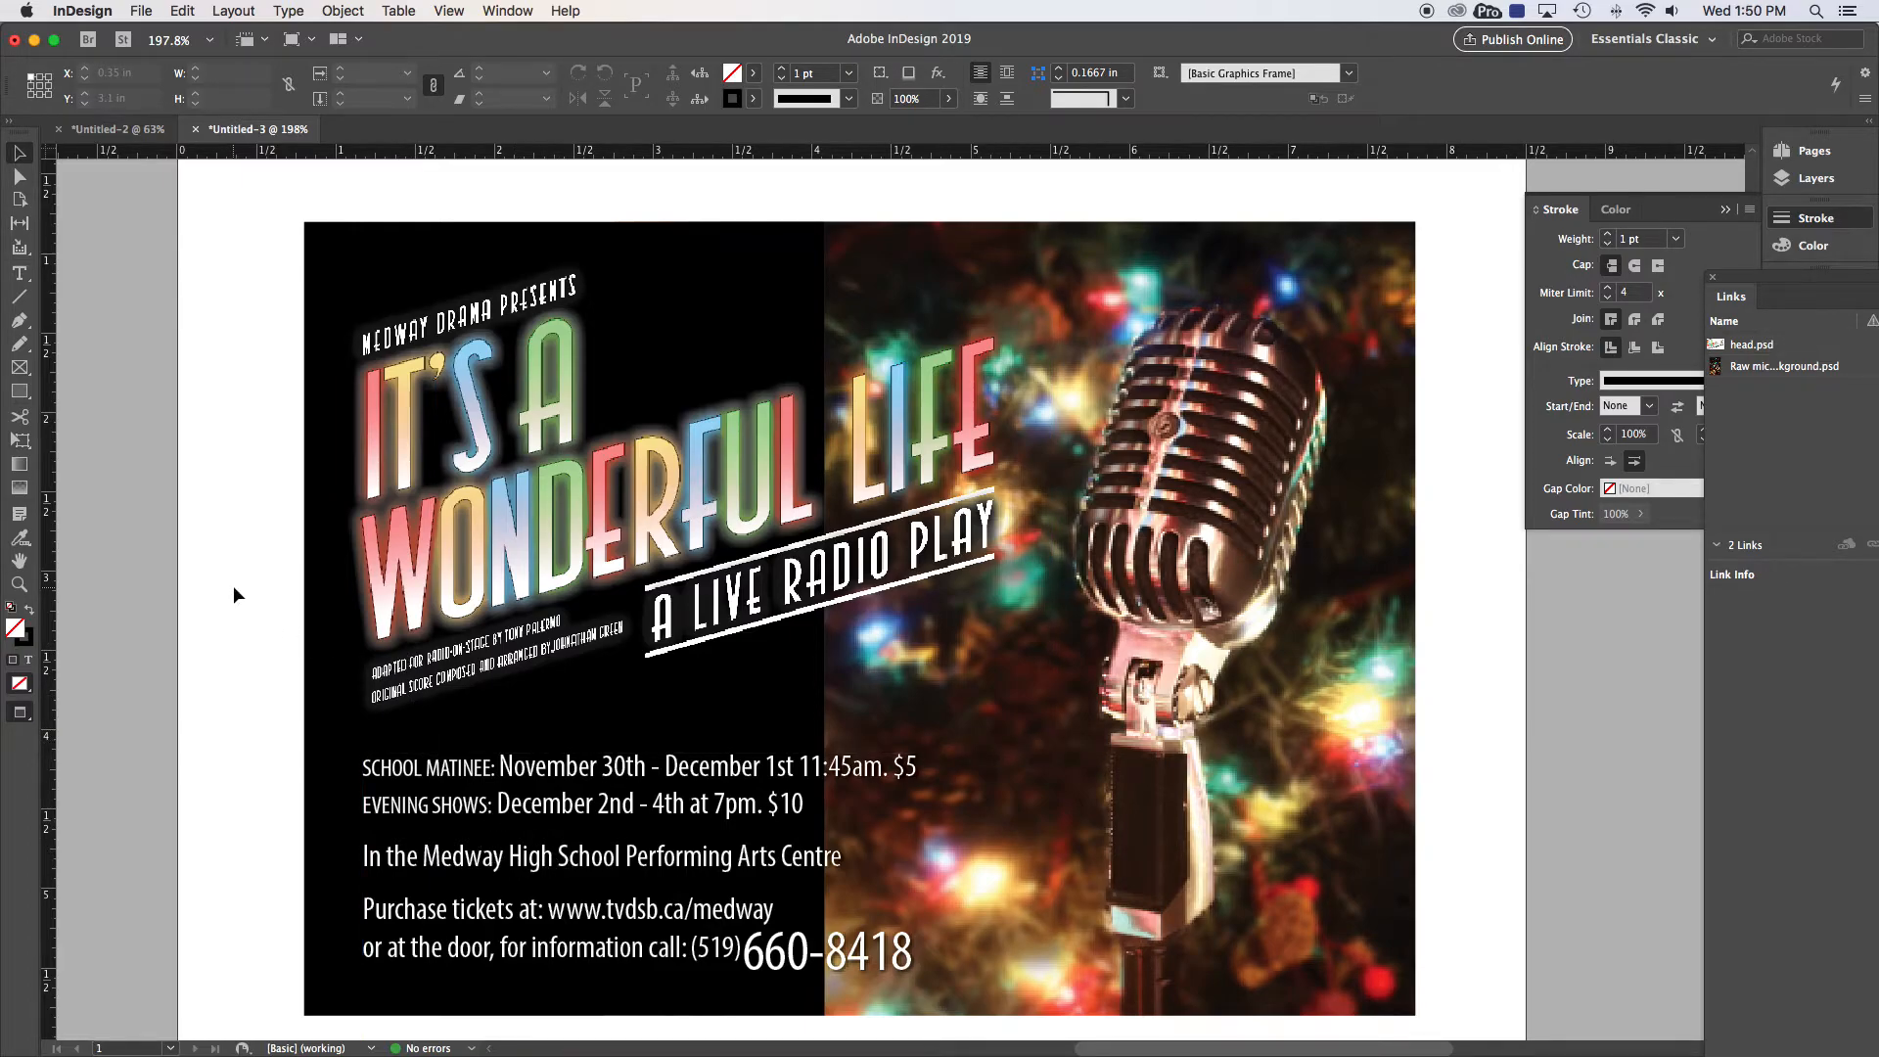
key("super+0")
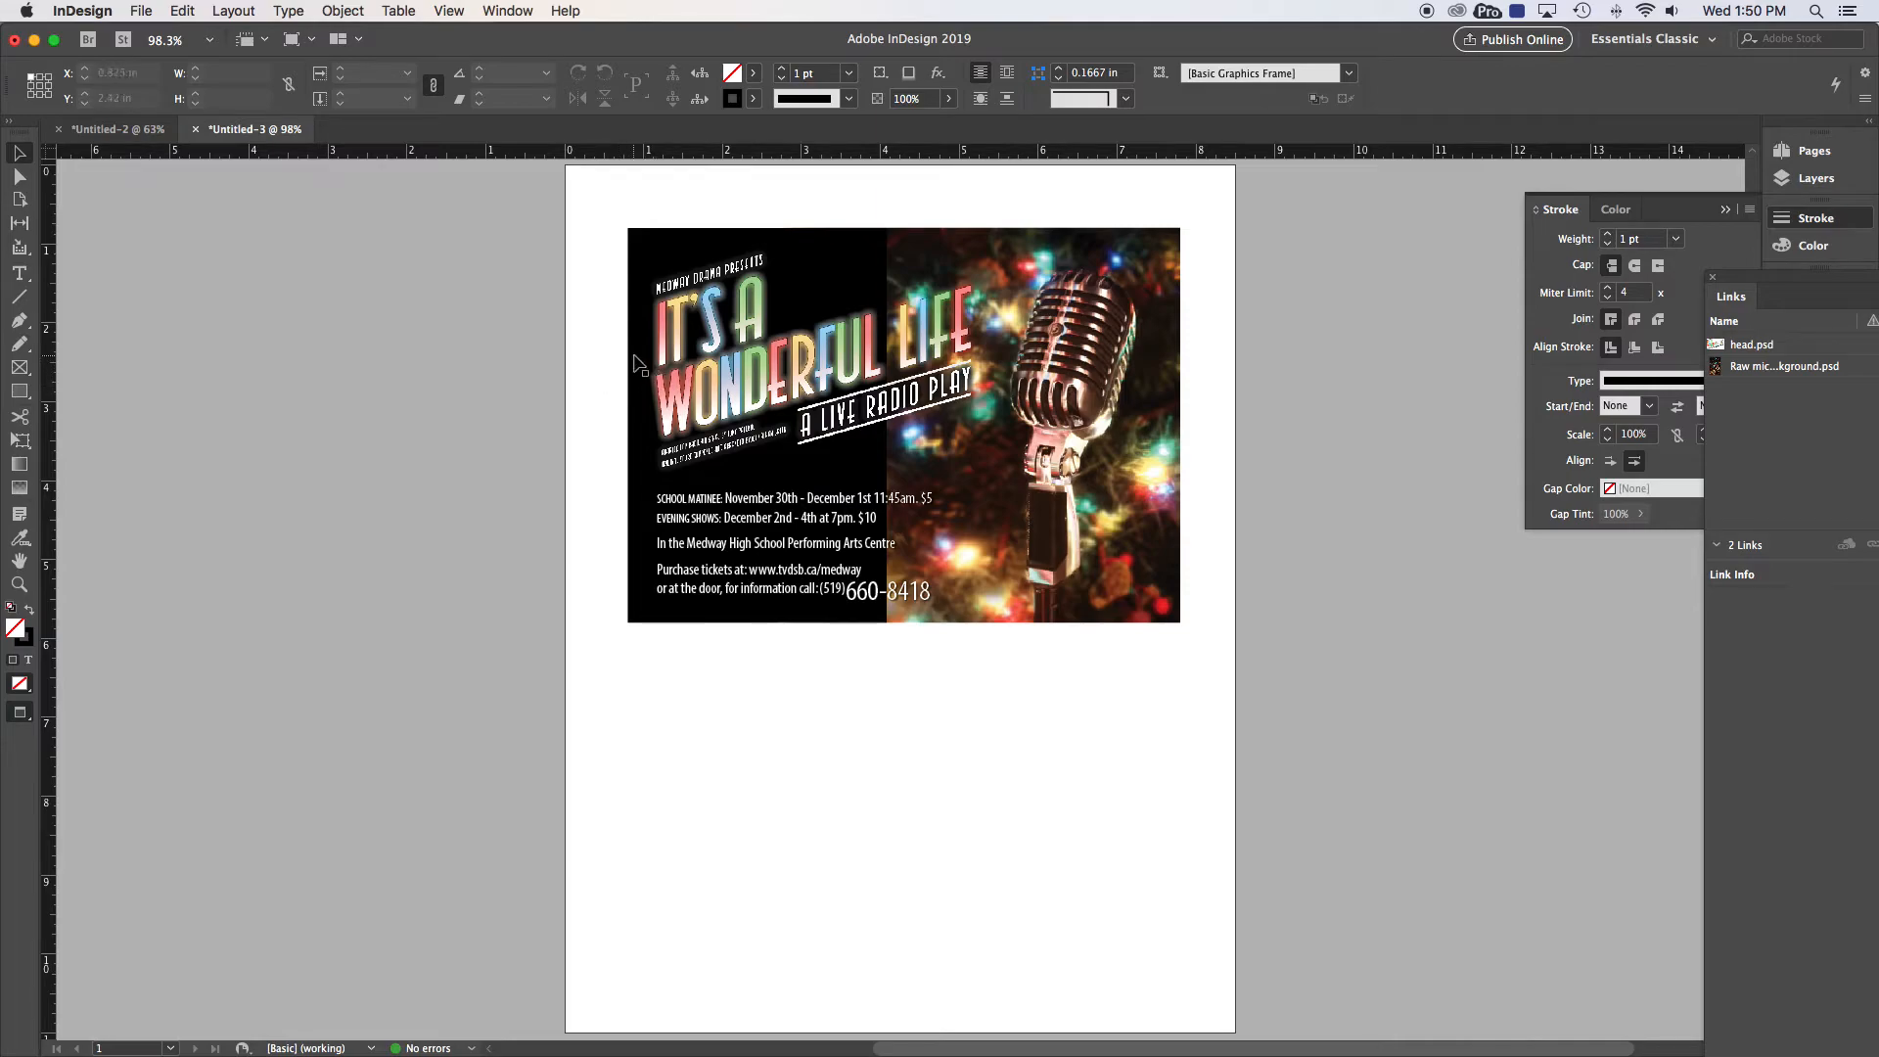
key("super+space")
left_click_drag(591, 196, 1322, 666)
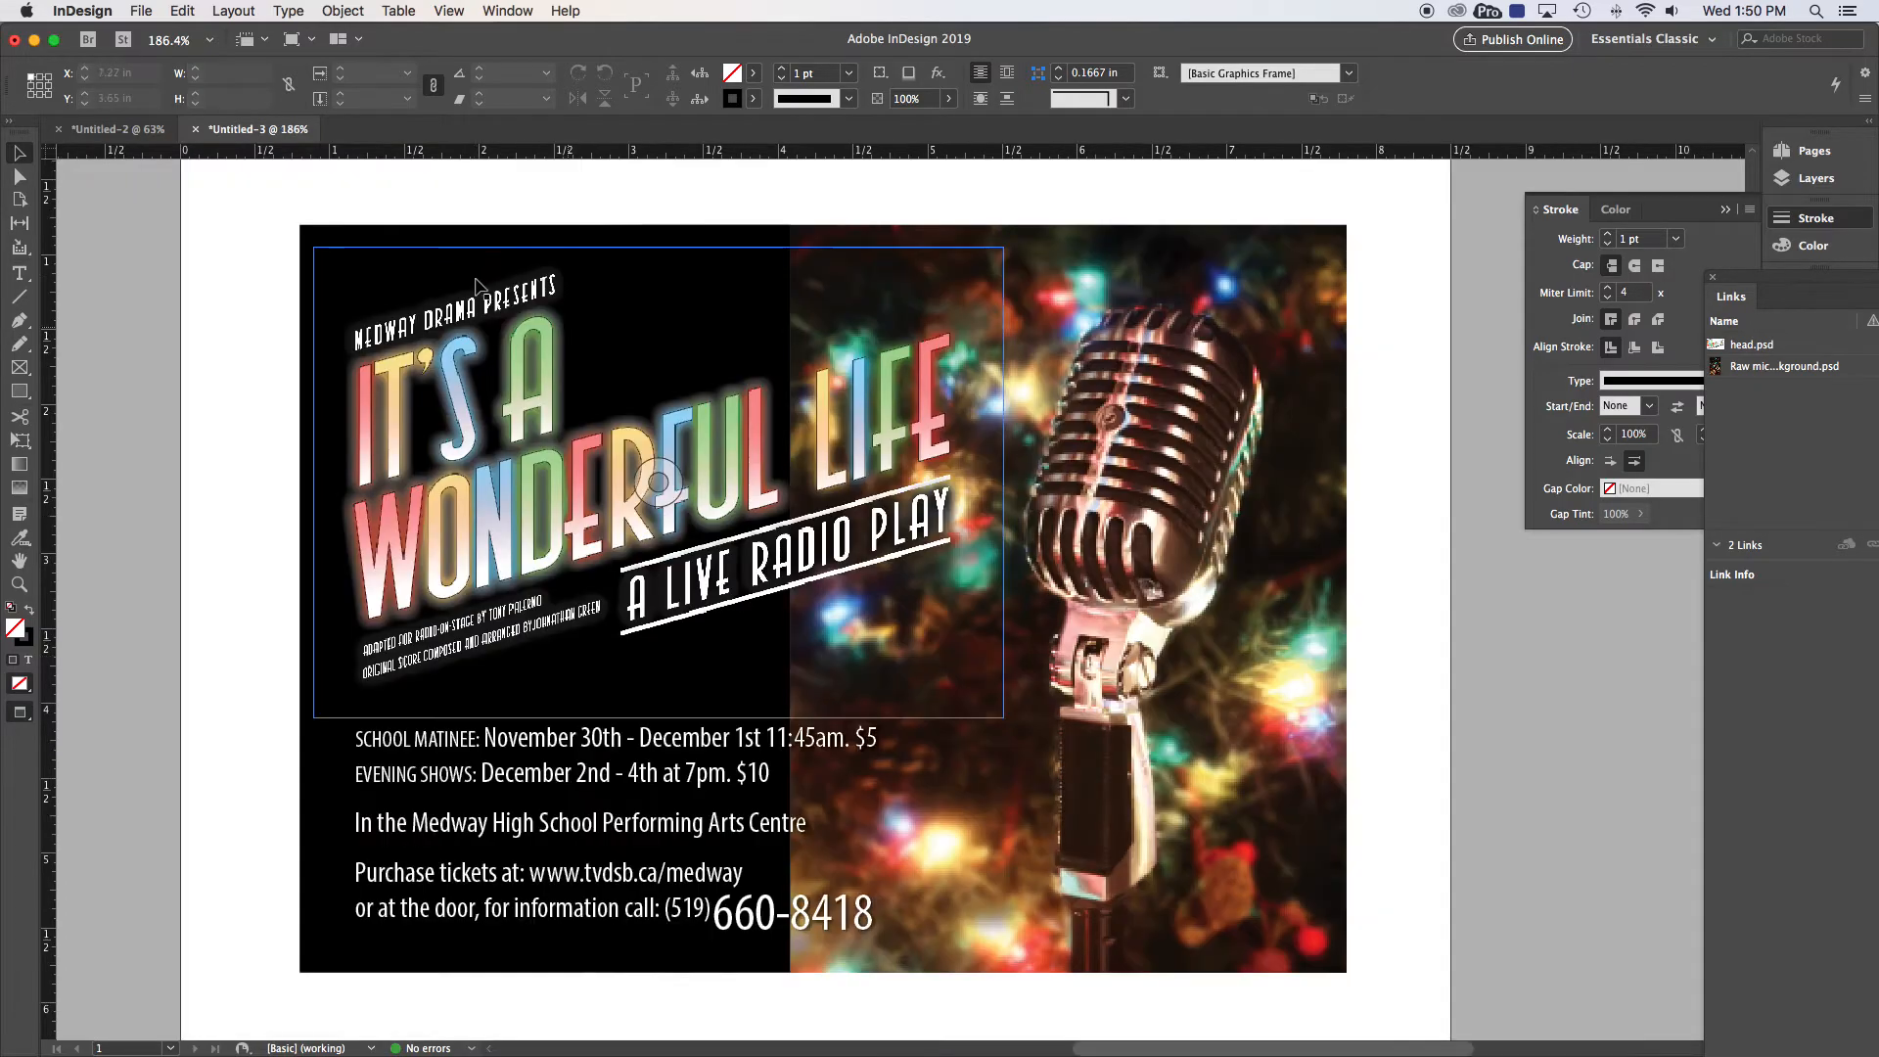
Step: Export the poster as Adobe PDF (Print) named S20-Ad2.pdf using the High Quality Print preset
left_click(143, 11)
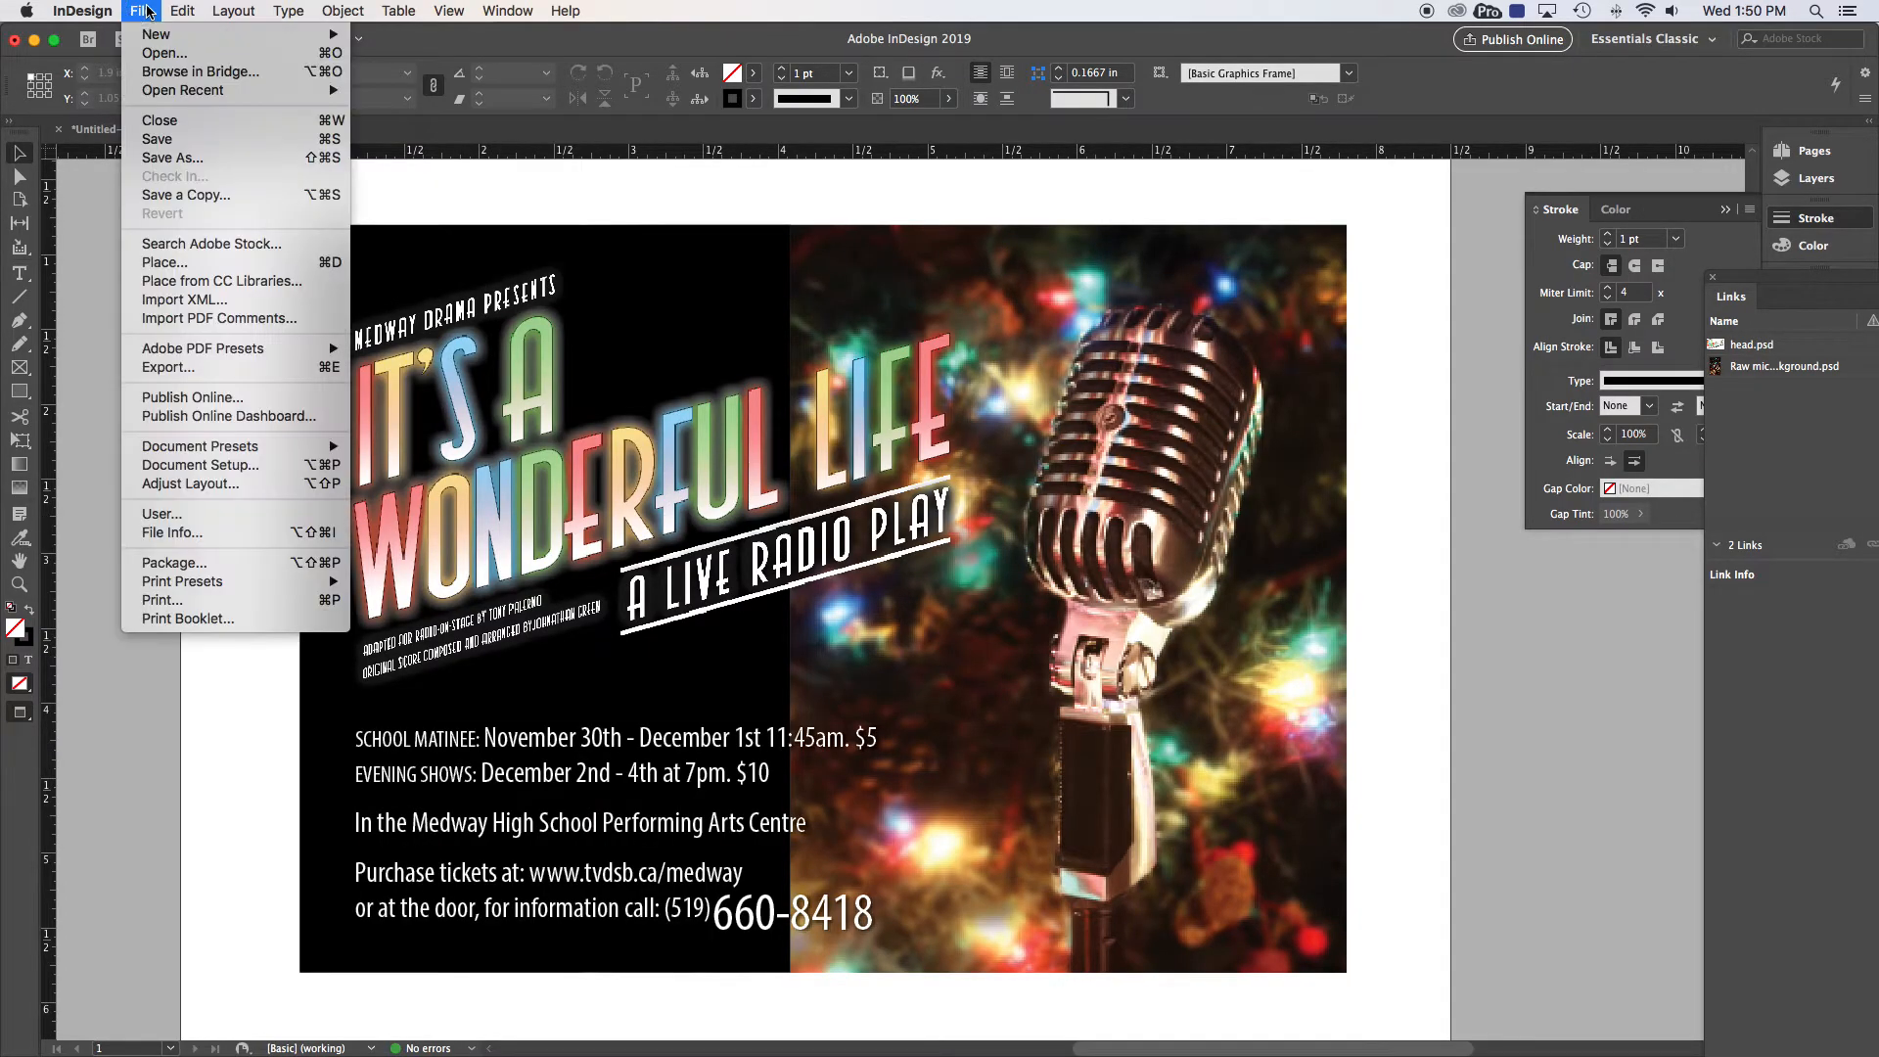
left_click(146, 367)
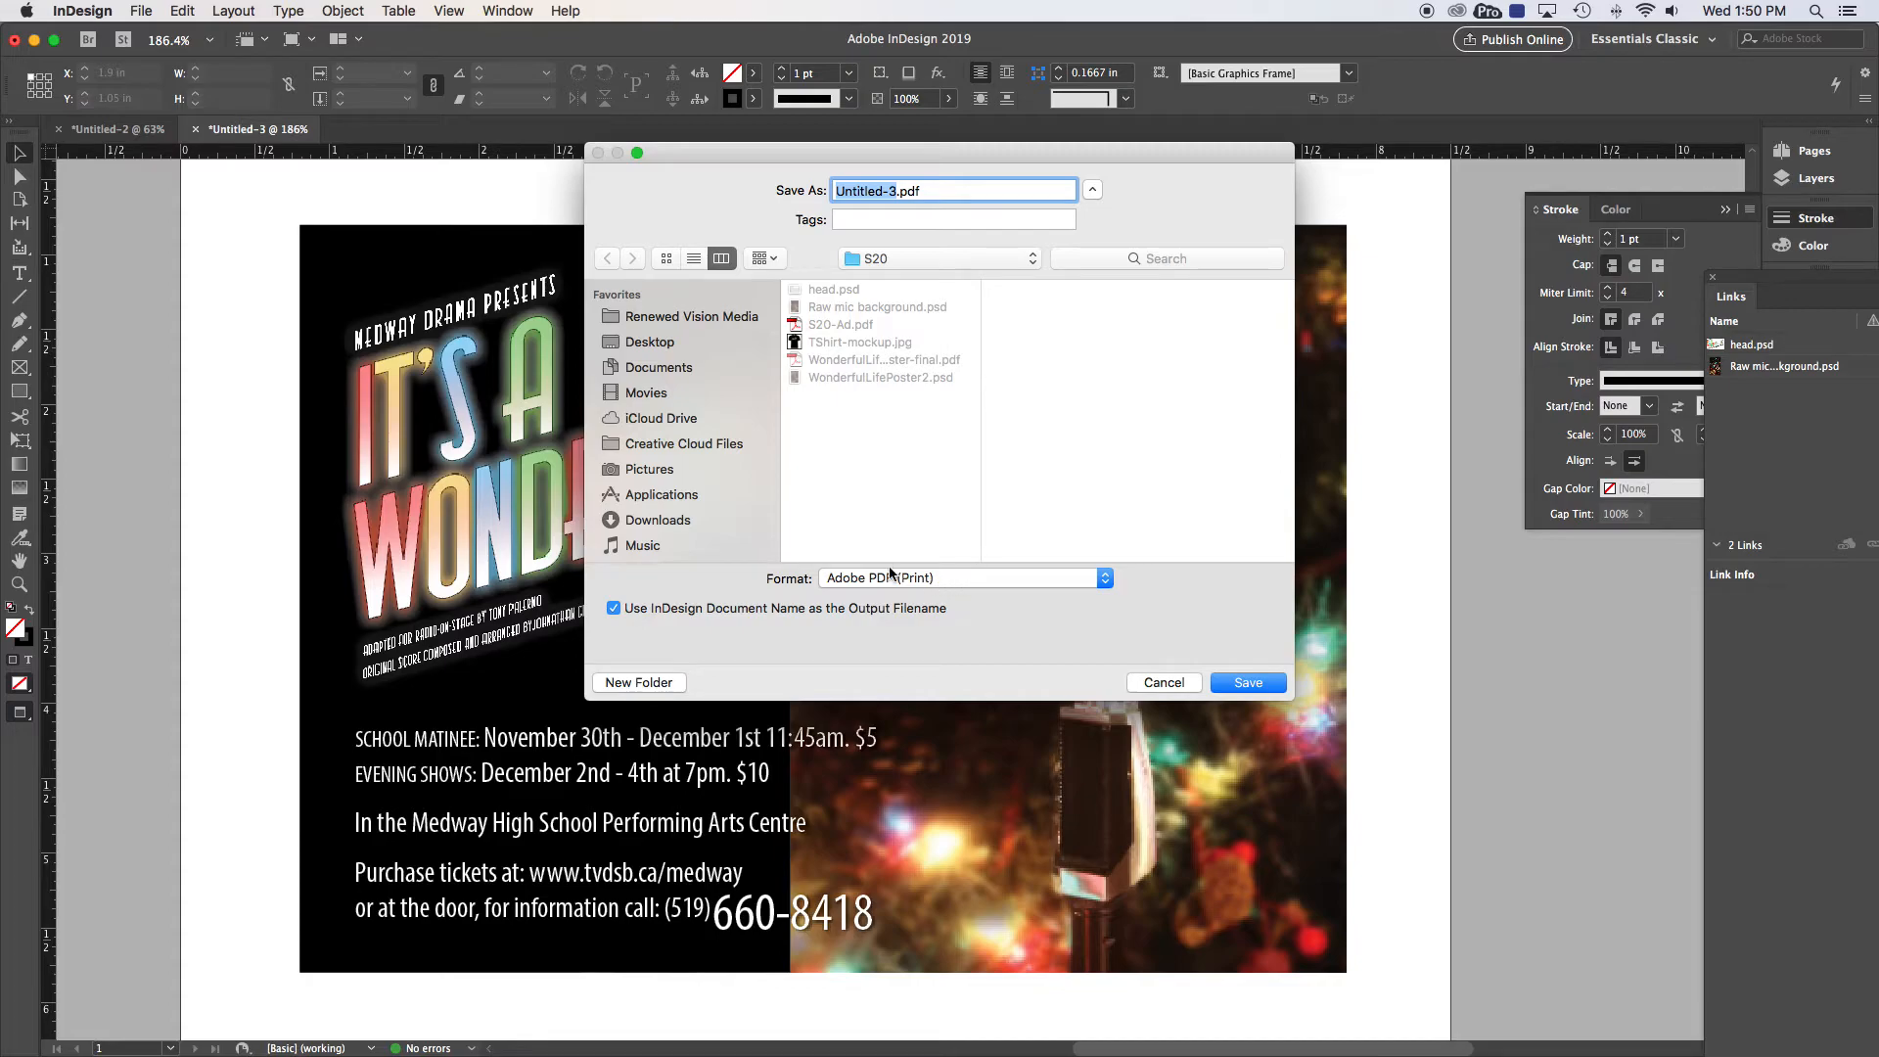
left_click(916, 577)
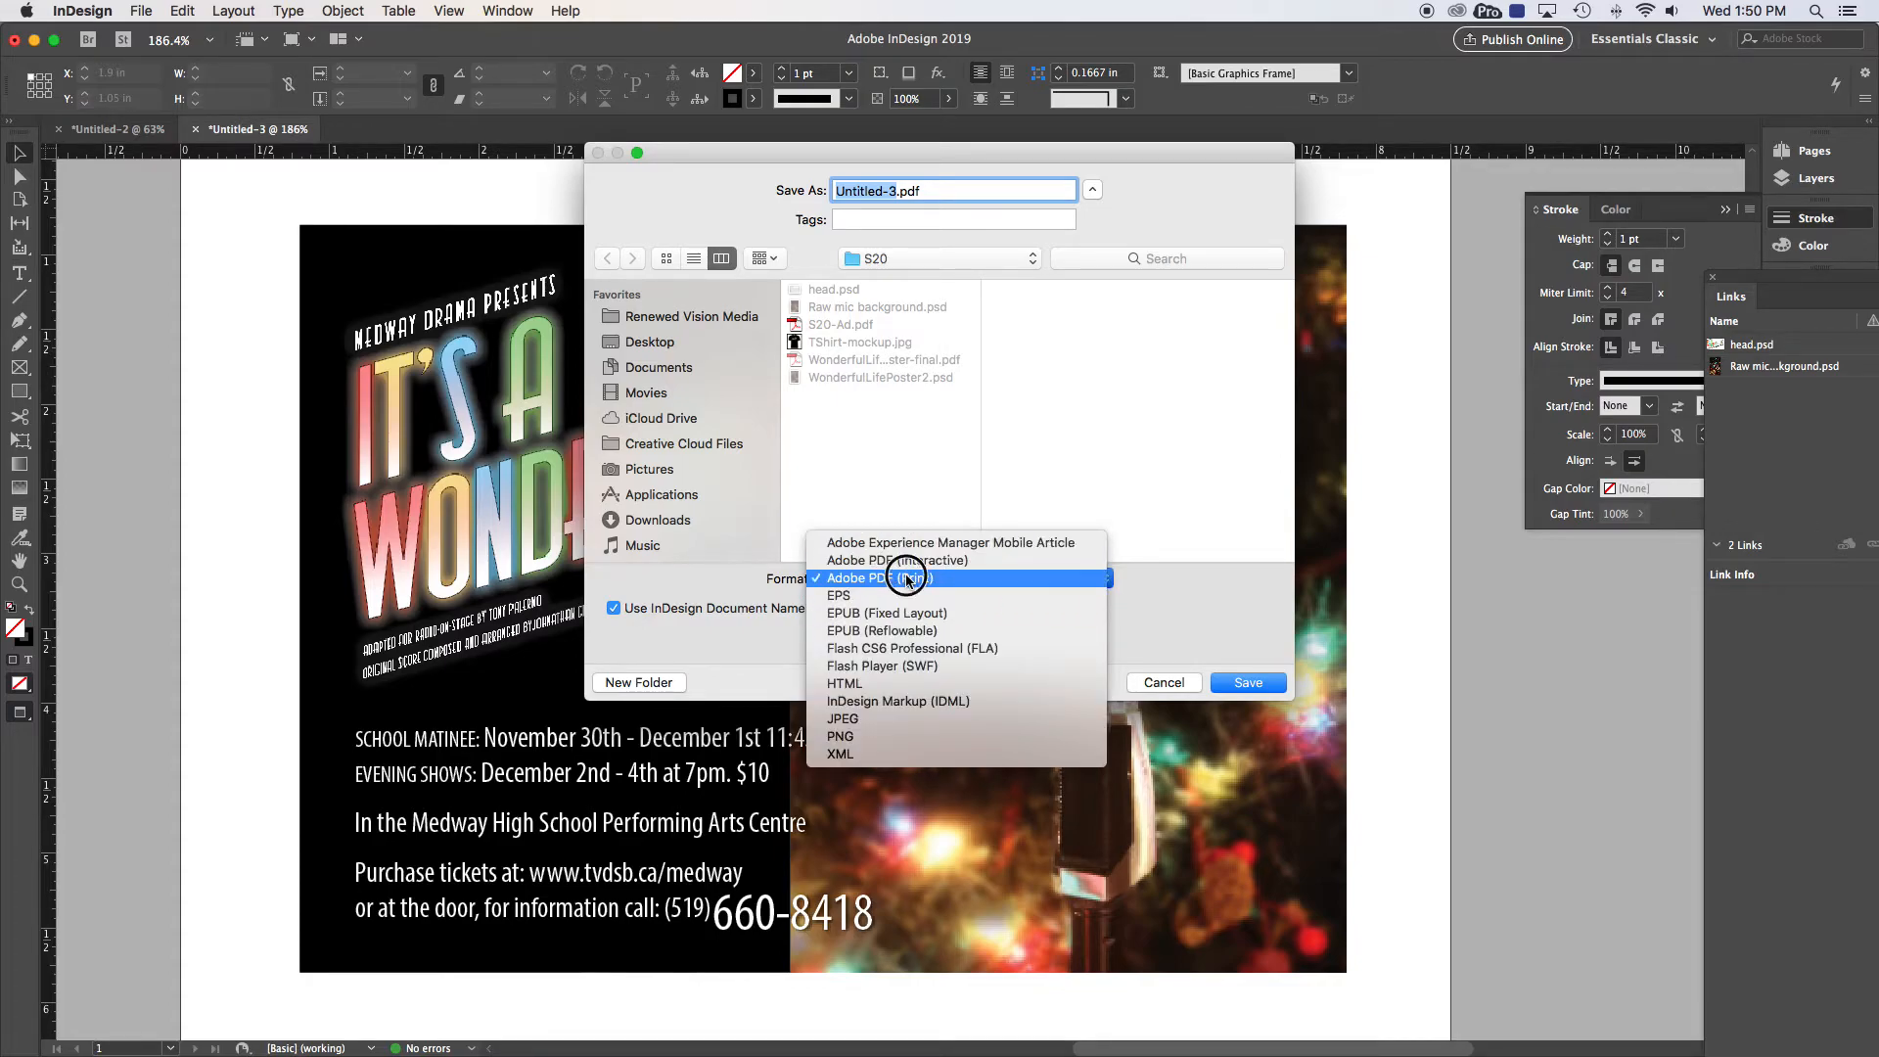
left_click(894, 577)
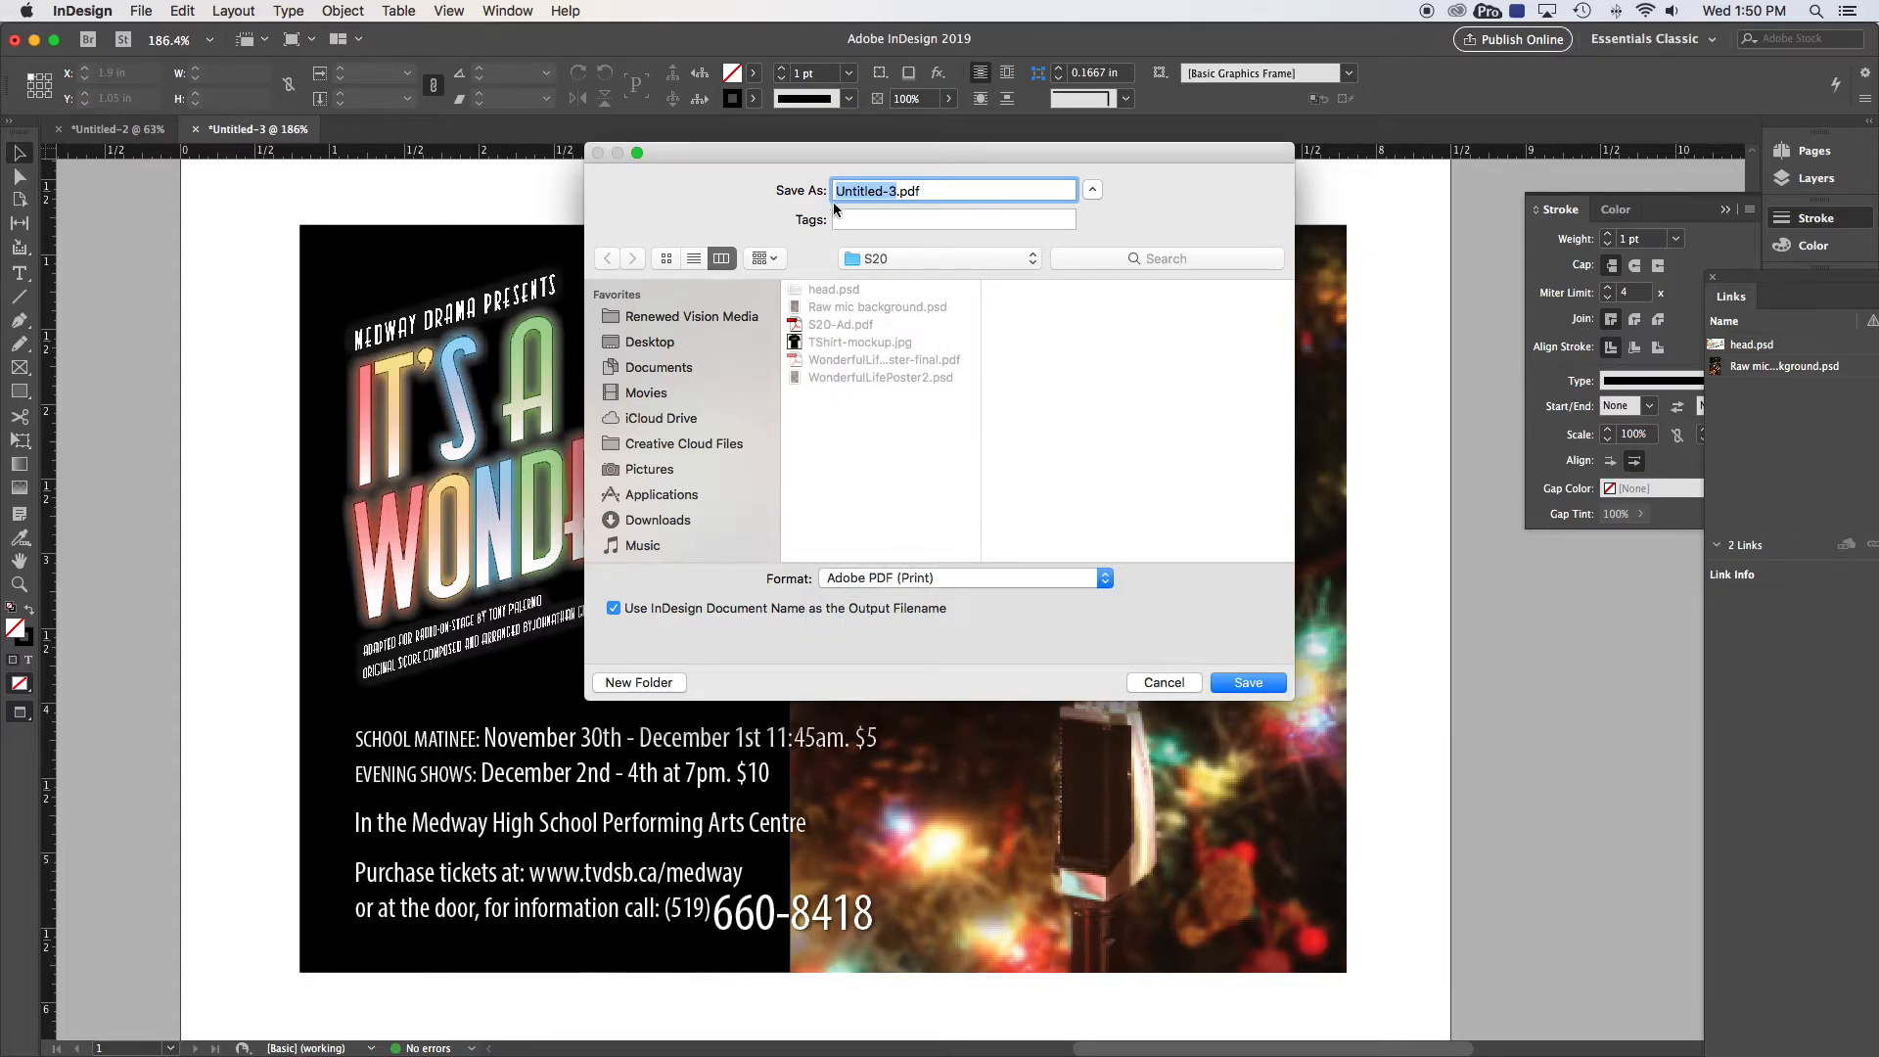
left_click(827, 321)
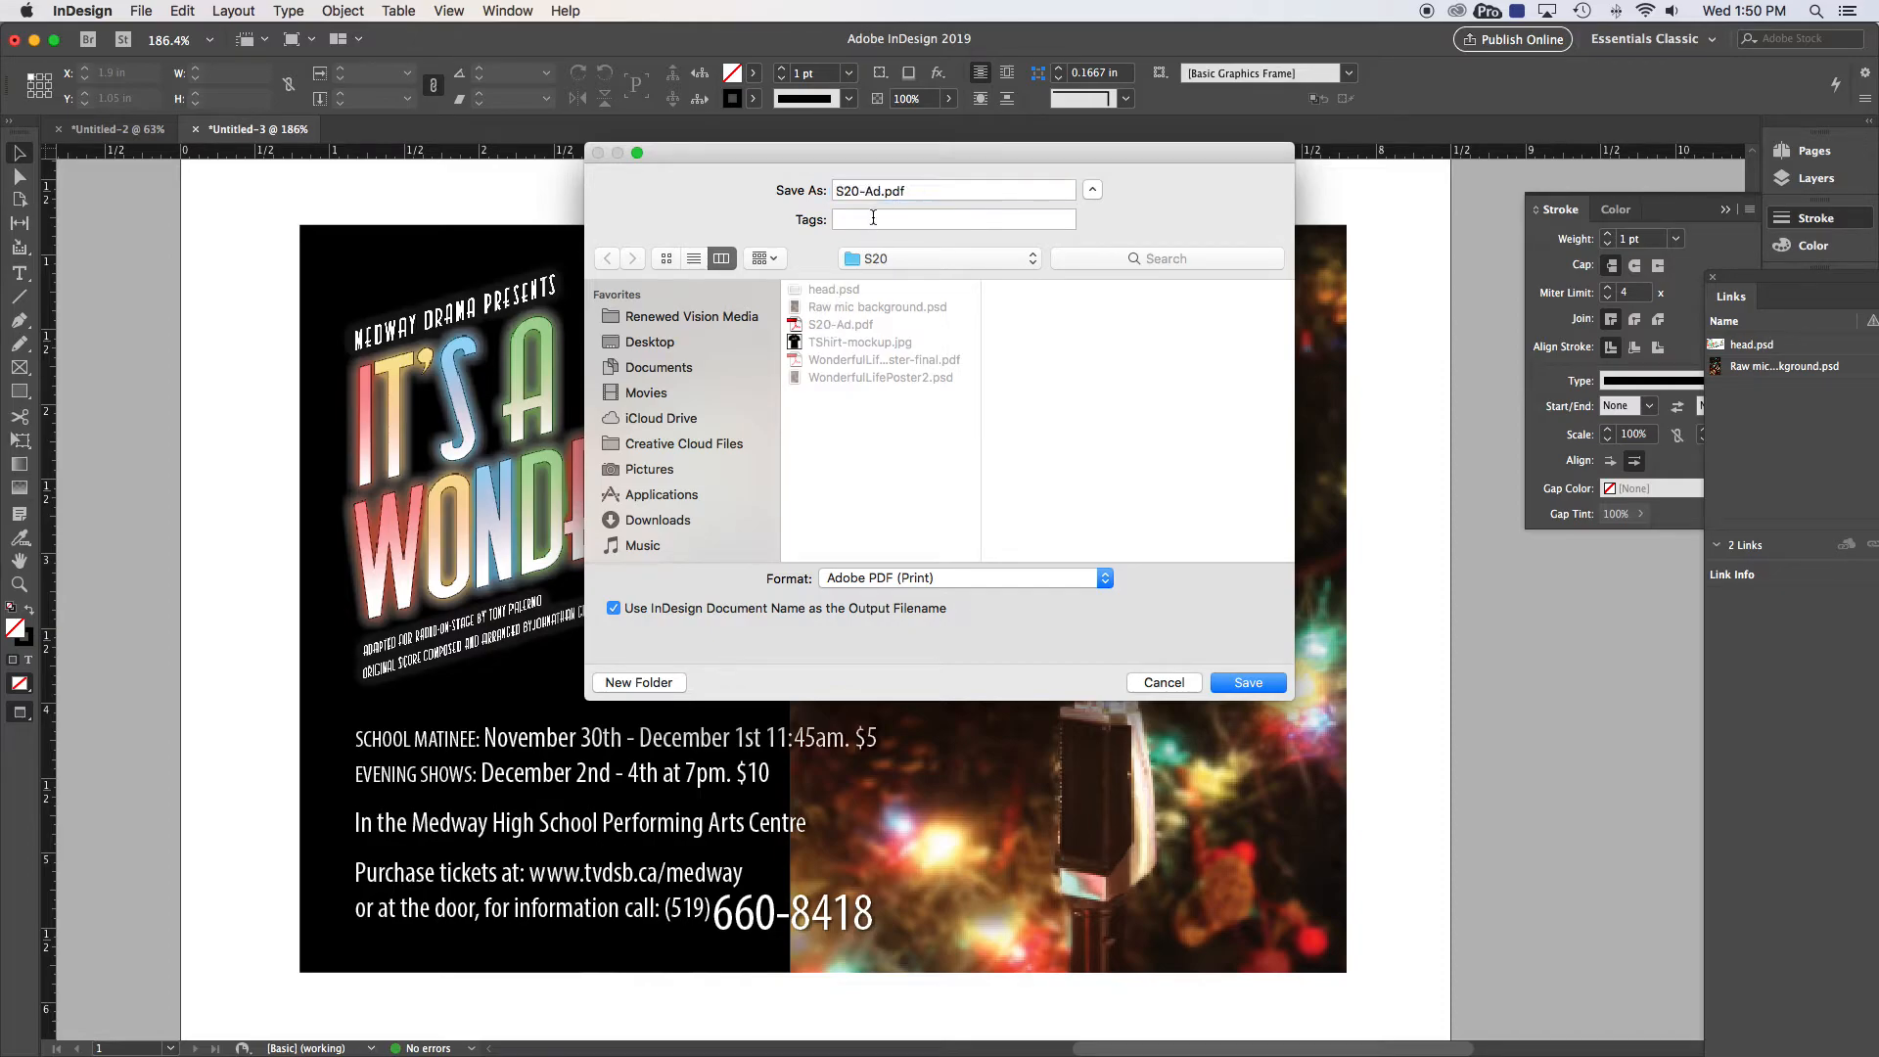
left_click(882, 191)
type("2")
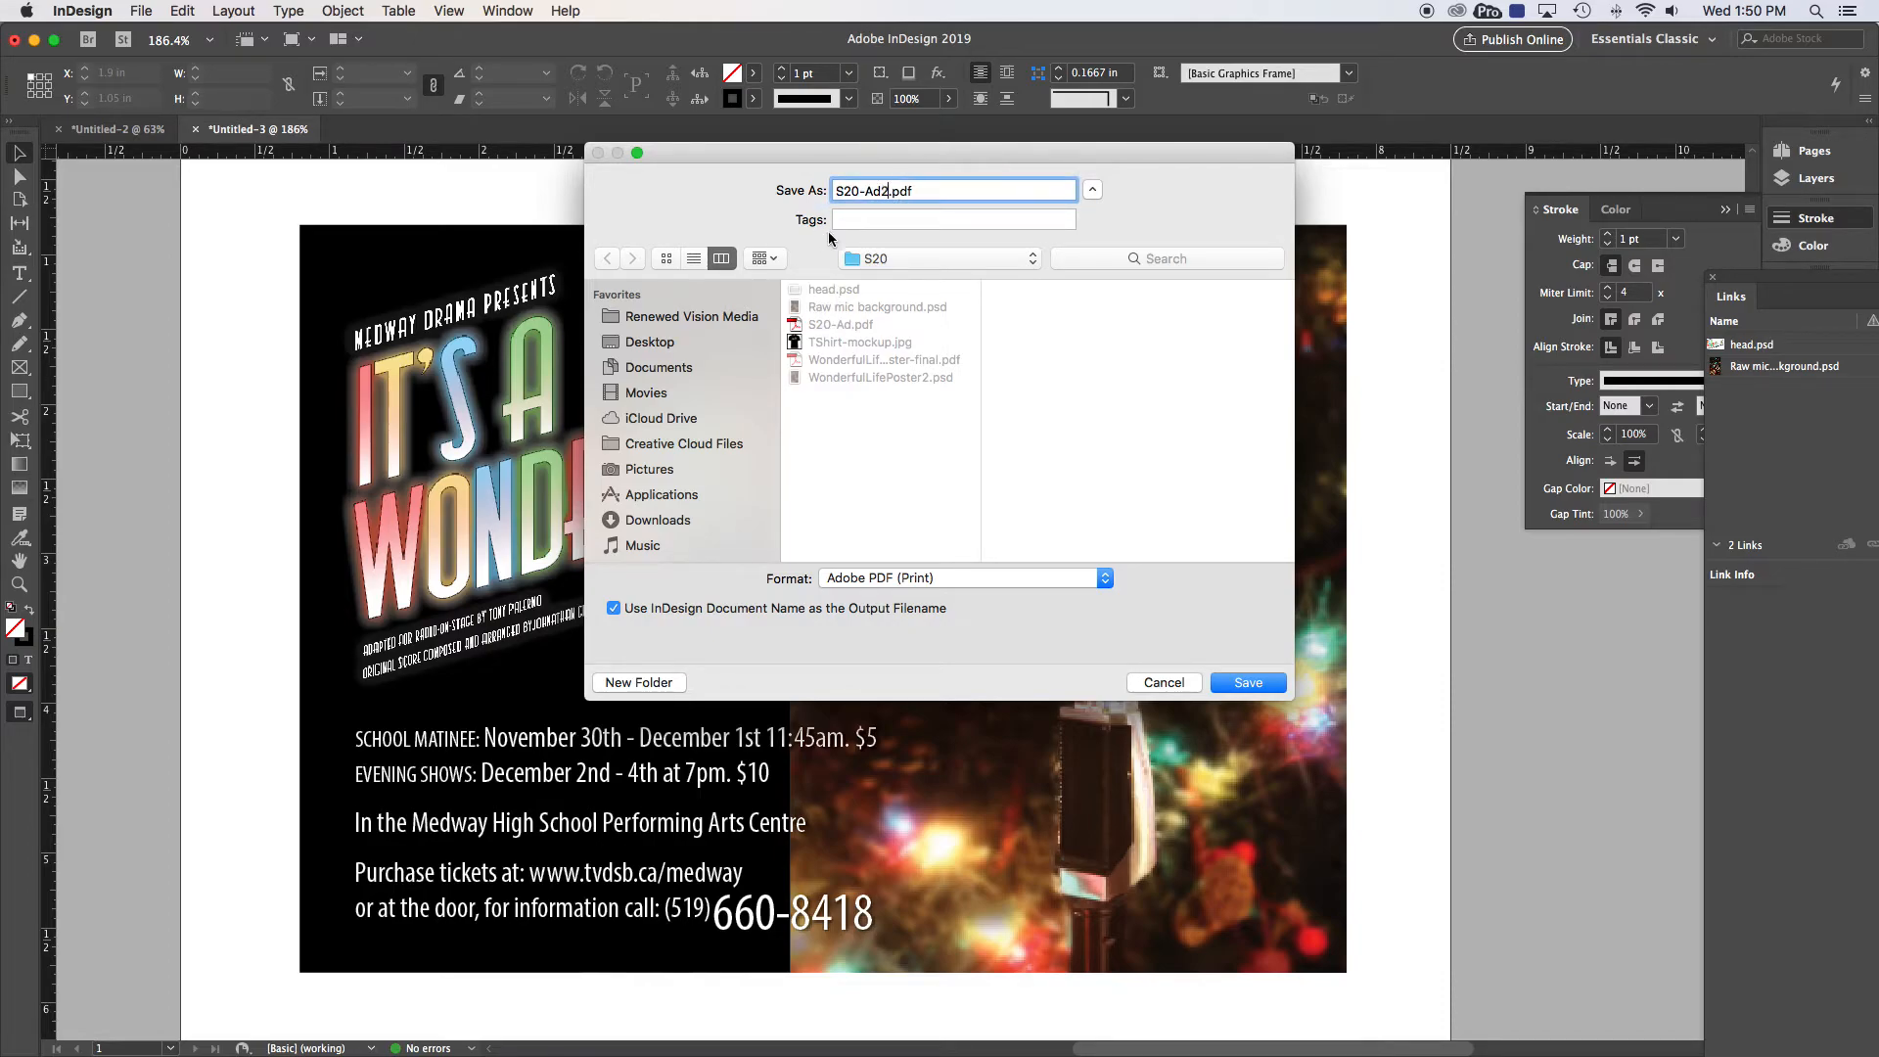
left_click(1248, 682)
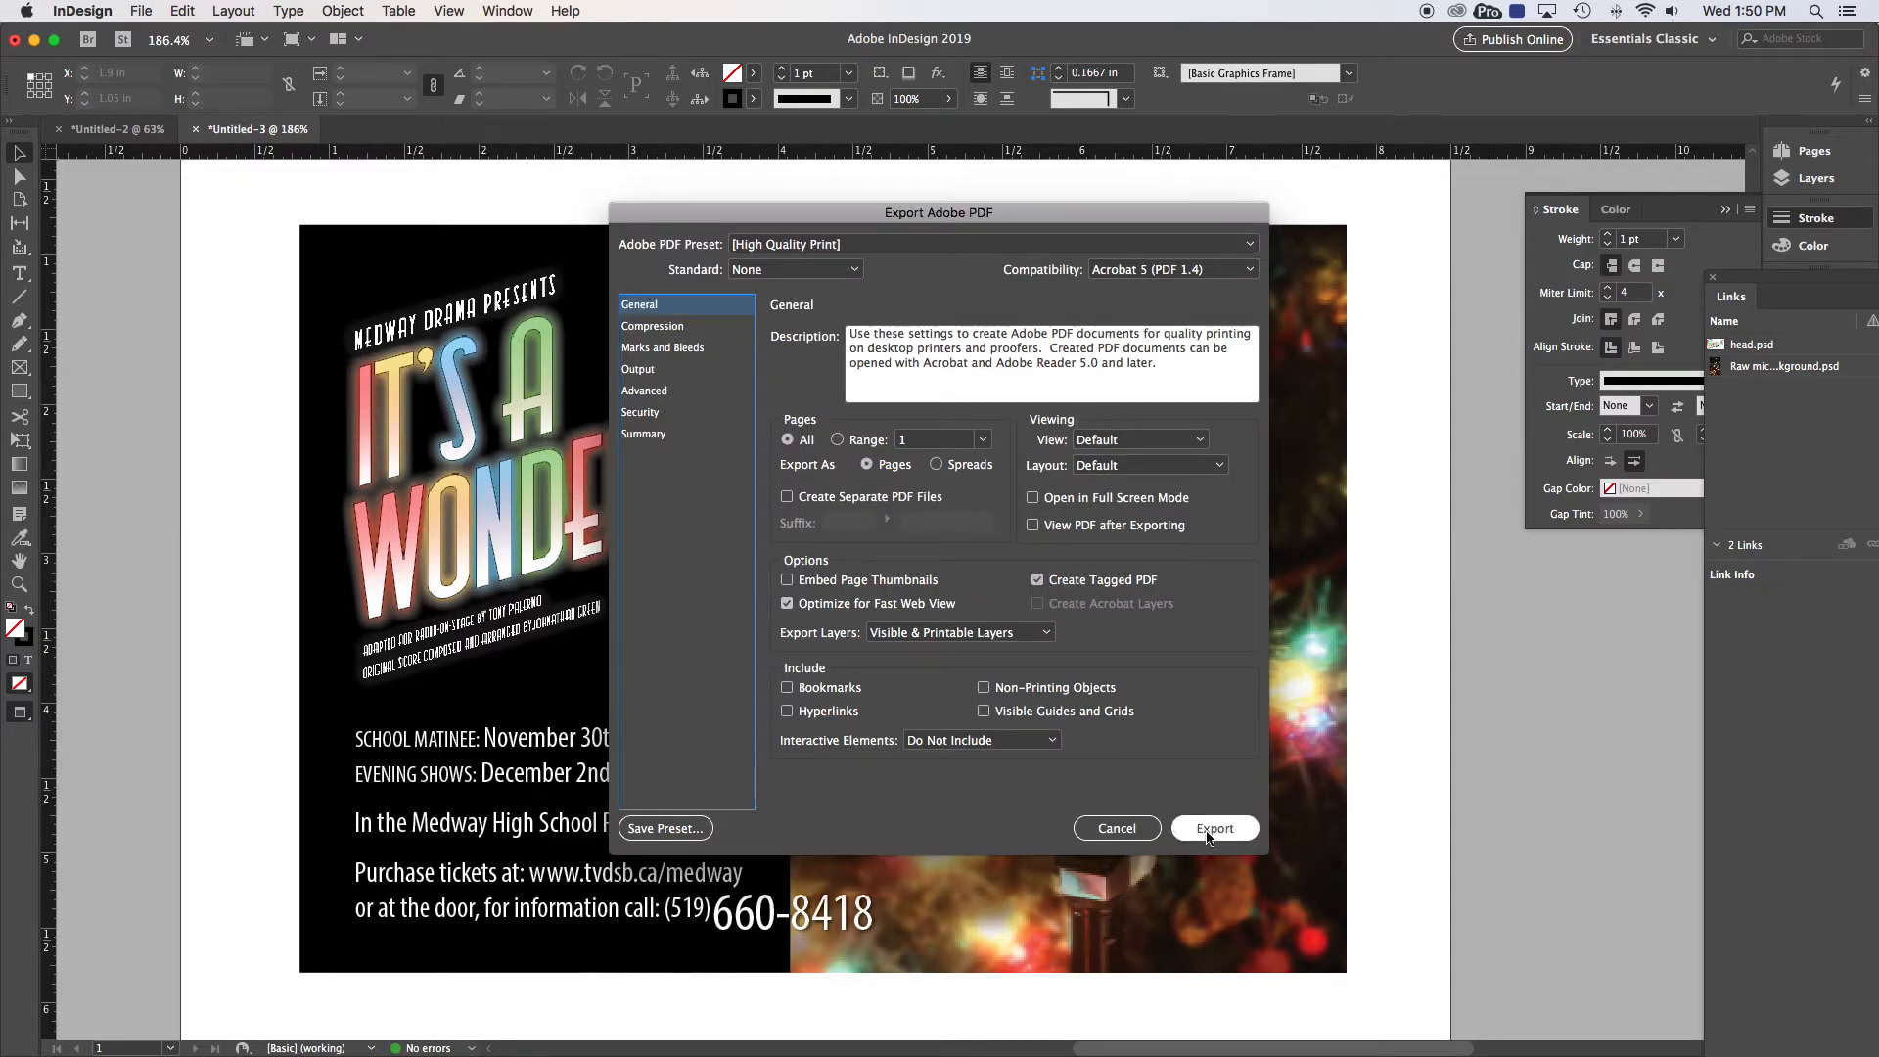
left_click(1209, 832)
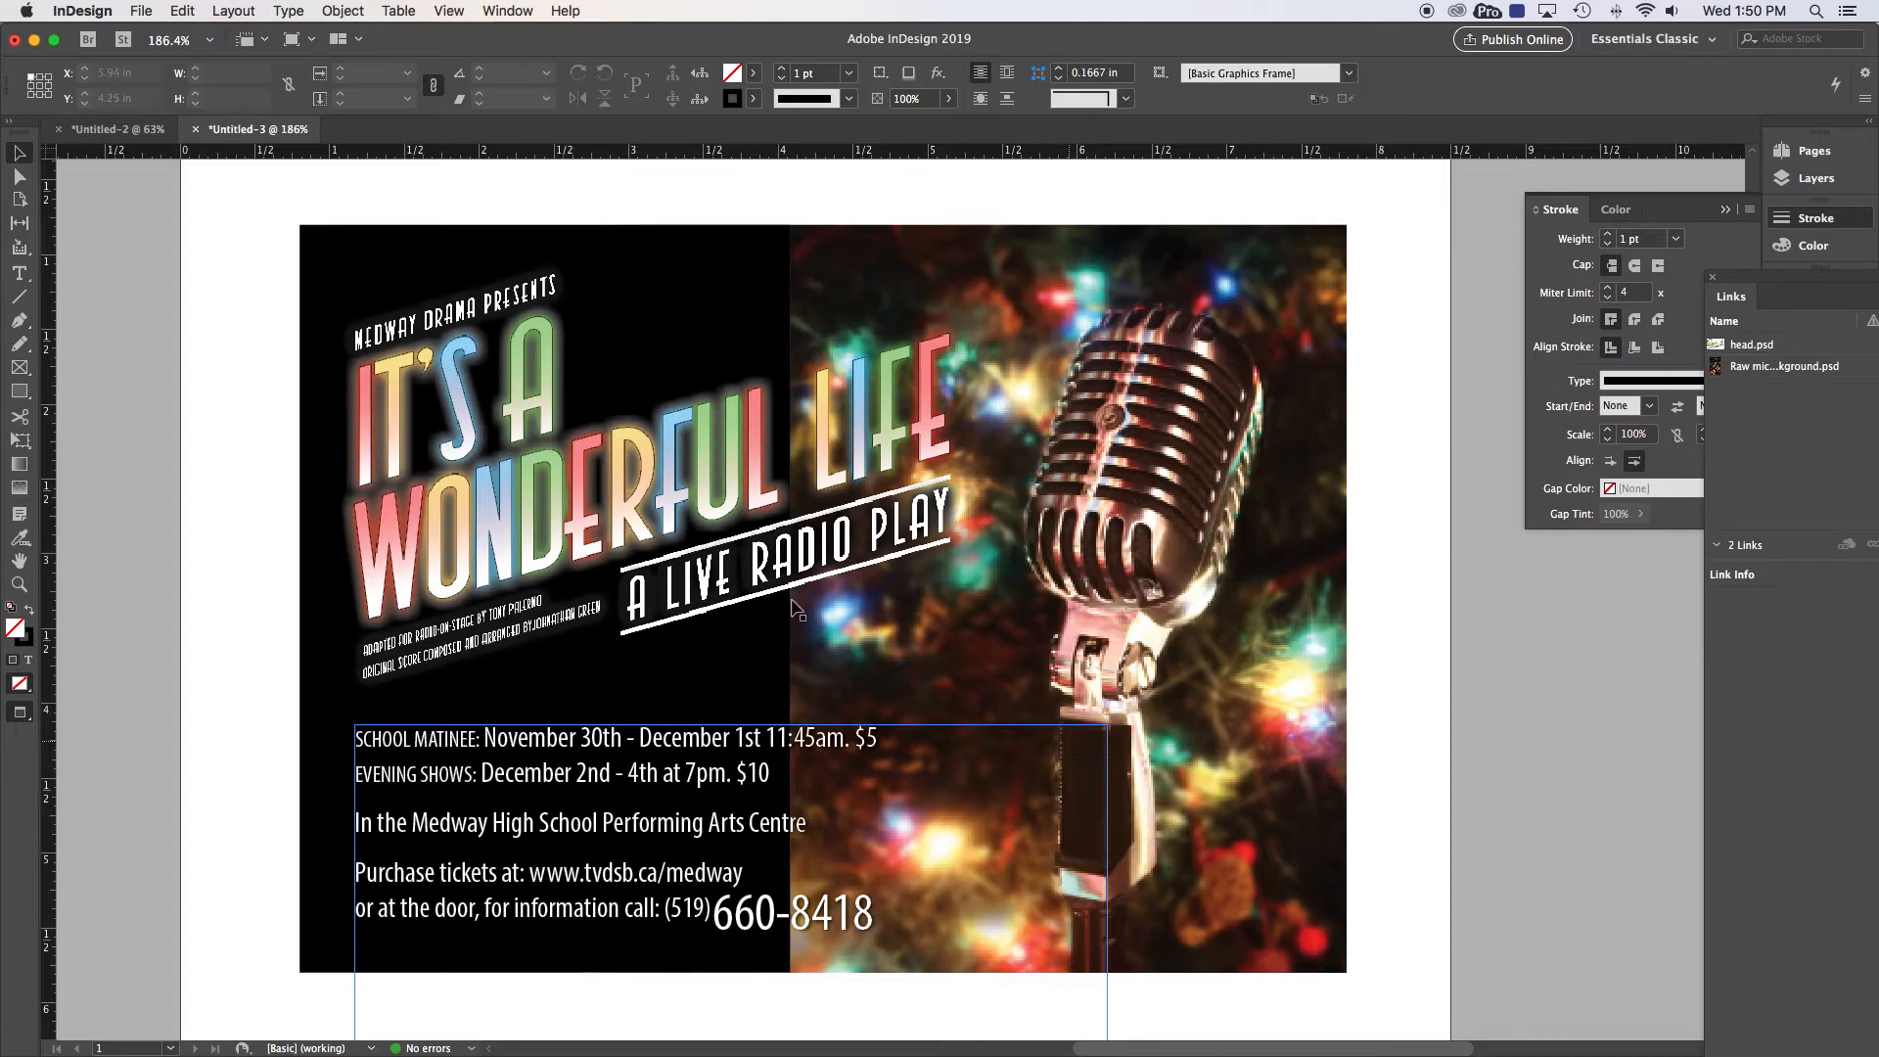
Step: Fit the page in the window and move all the poster frames off to the right
left_click(267, 371)
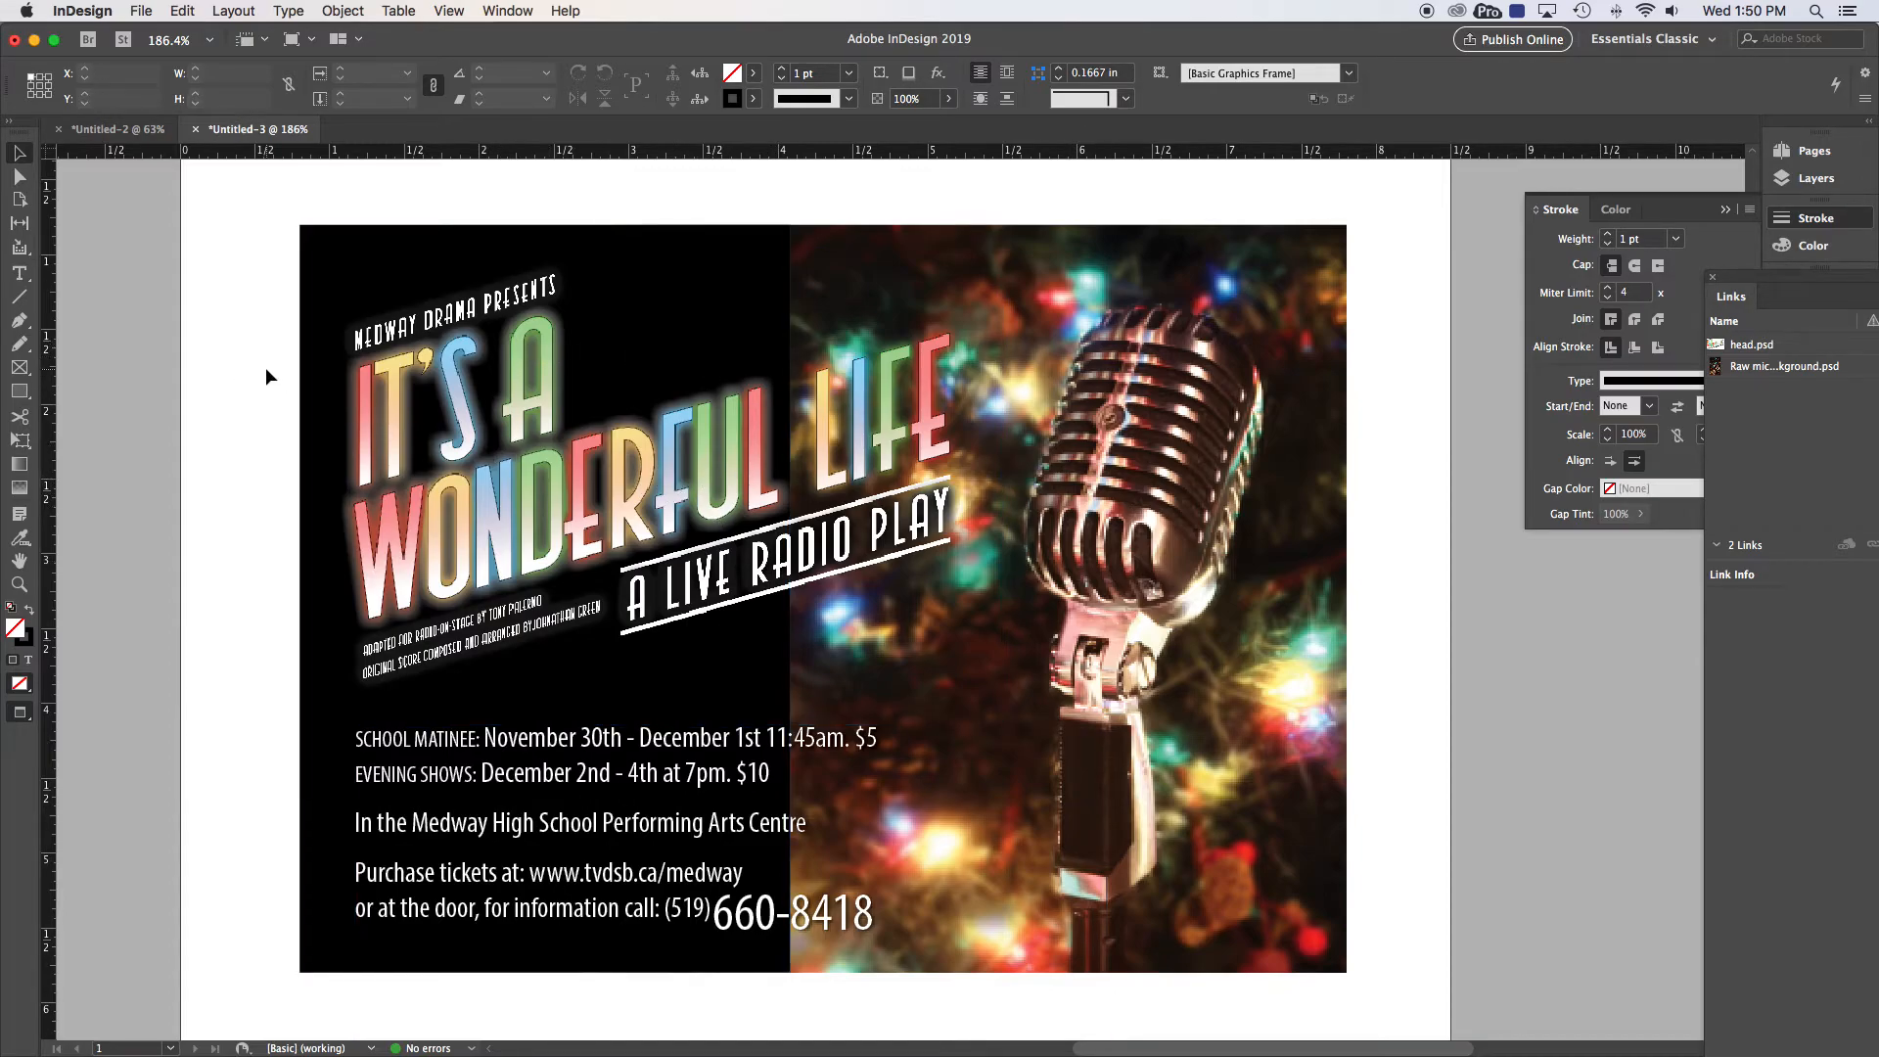
key("super+0")
left_click_drag(589, 218, 1282, 675)
left_click_drag(853, 409, 1370, 403)
left_click(786, 409)
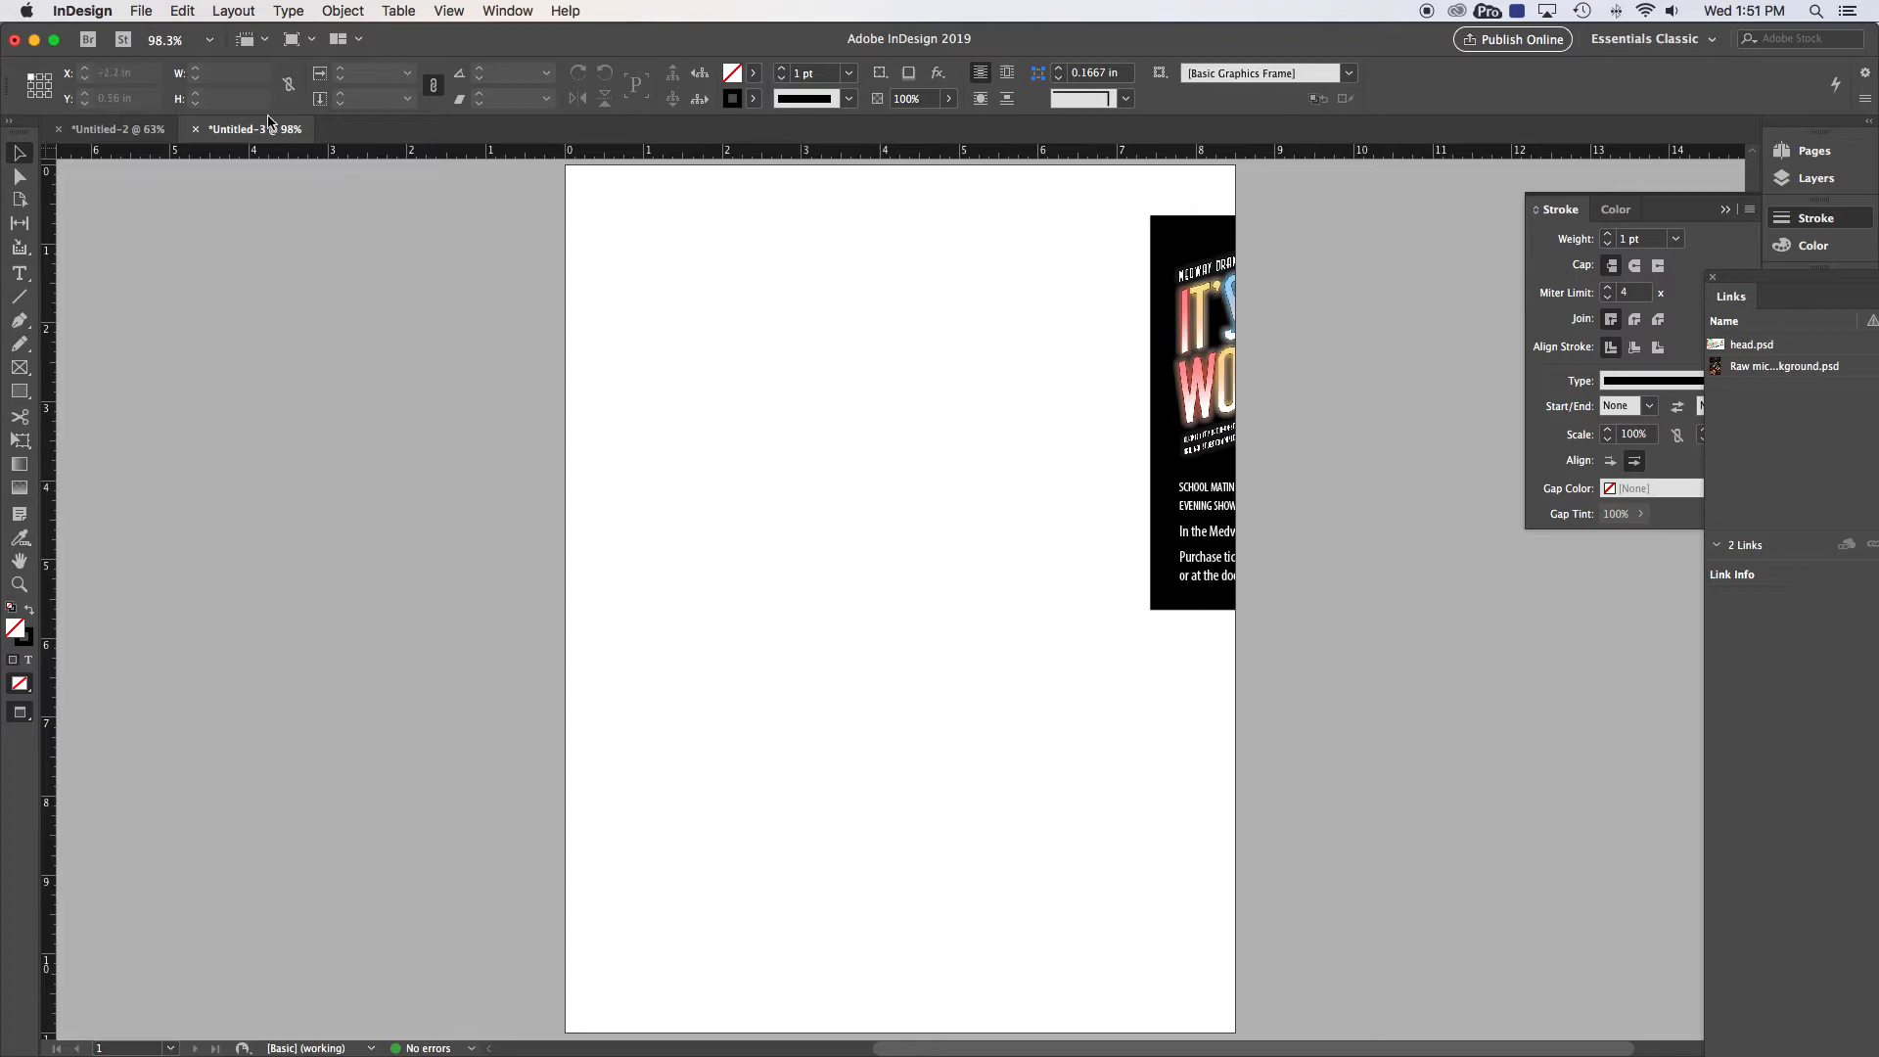
Step: Place S20-Ad2.pdf and position it on the lower half of the page
left_click(142, 12)
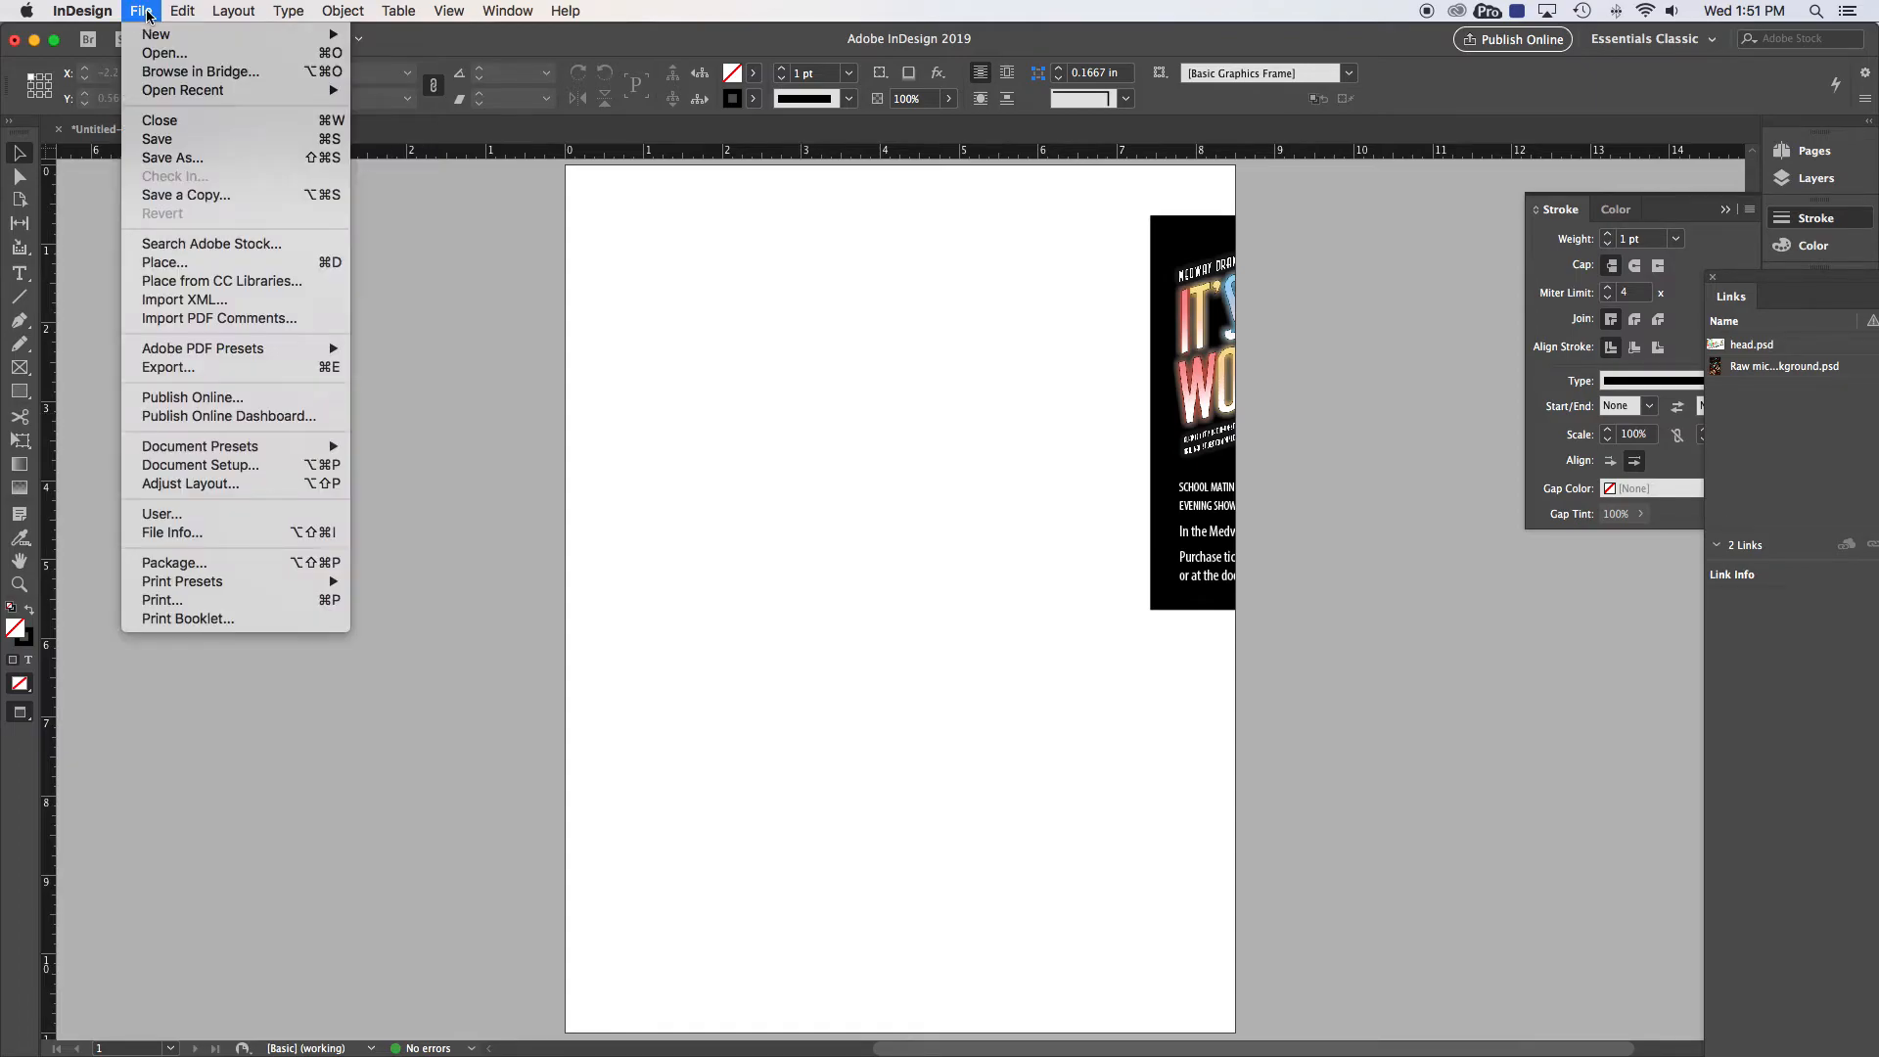
left_click(182, 262)
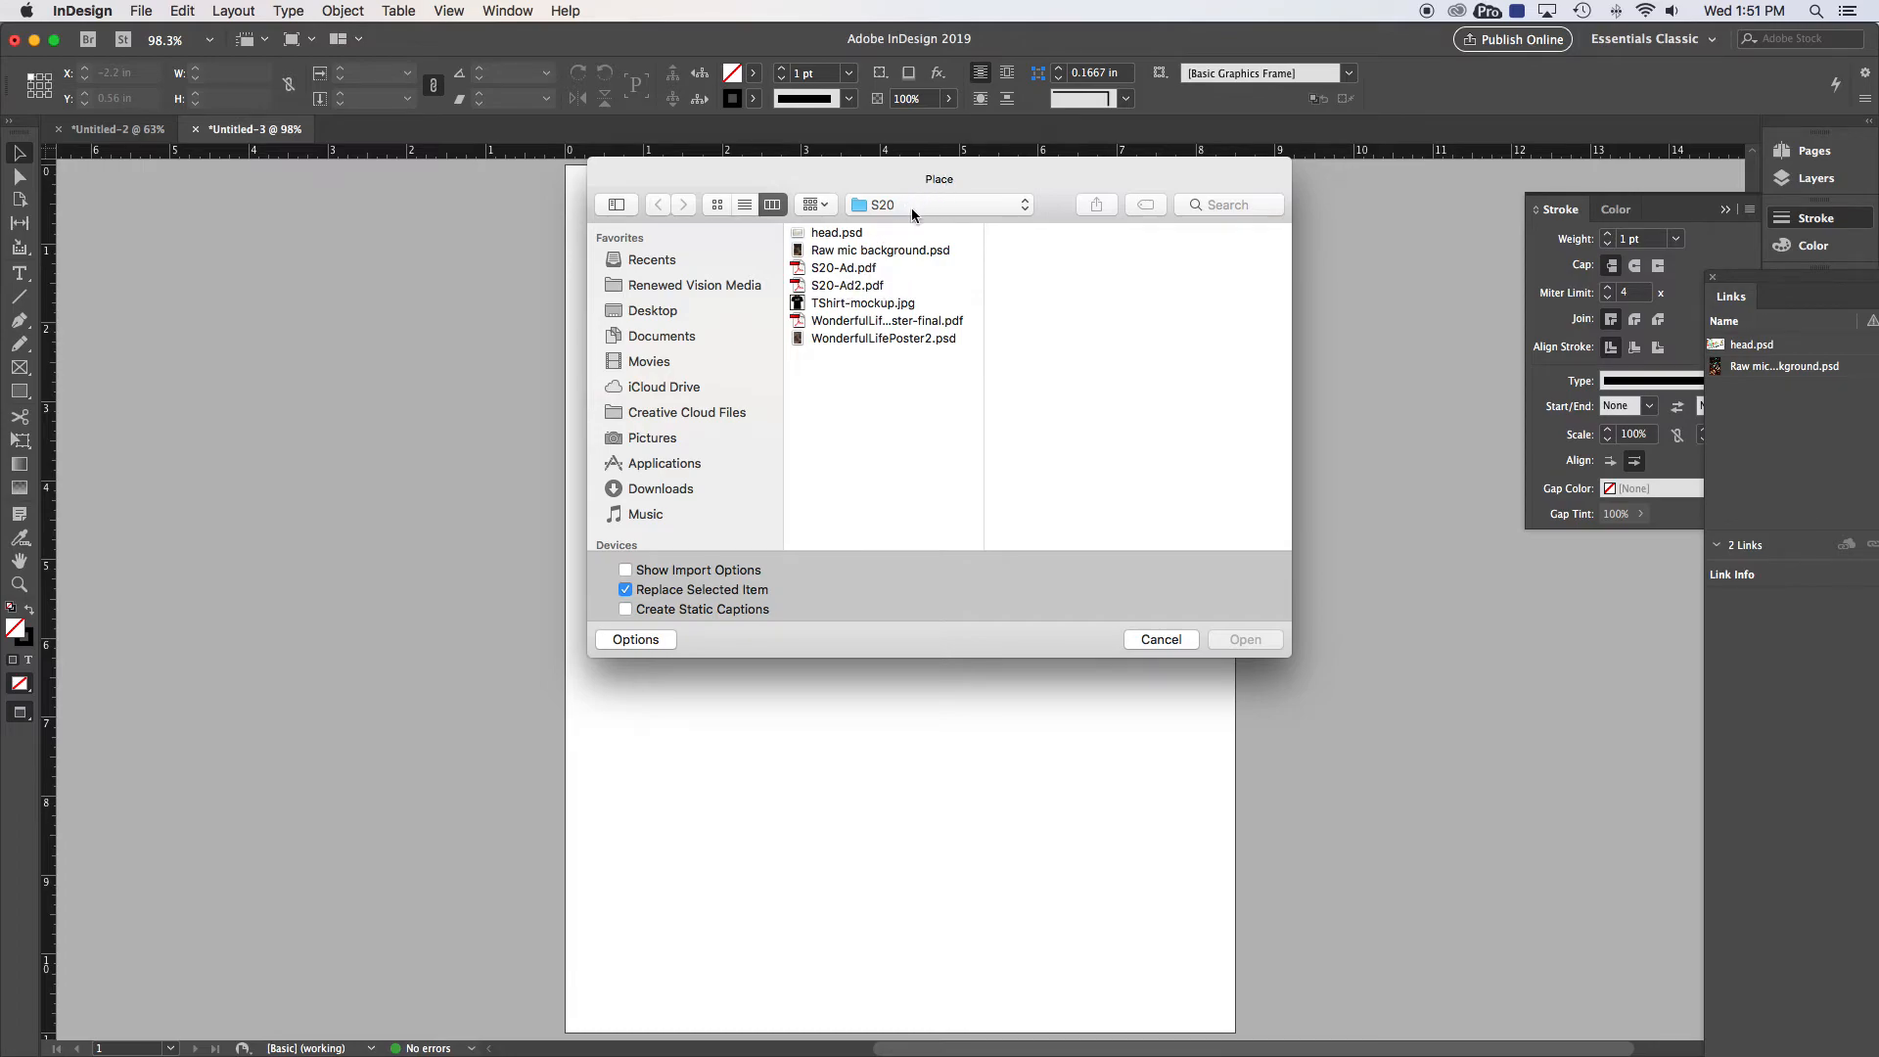
left_click(861, 285)
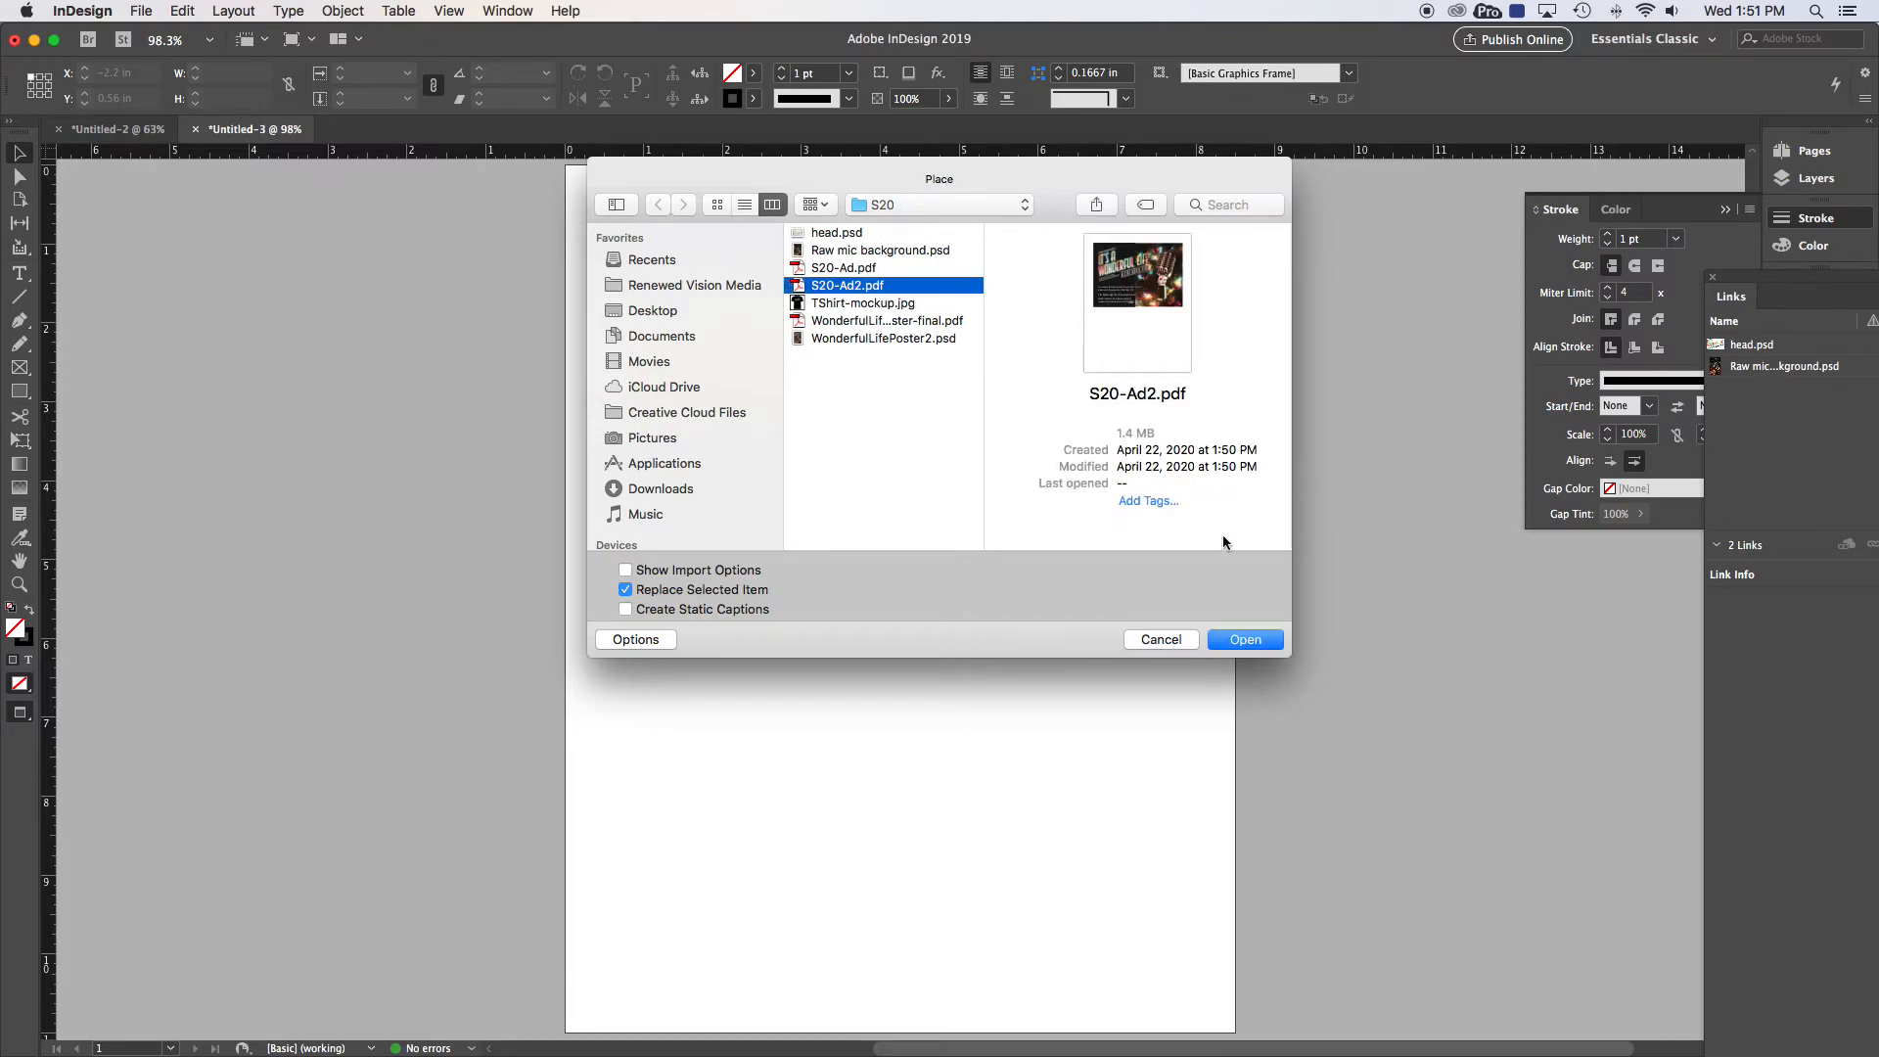
left_click(1245, 639)
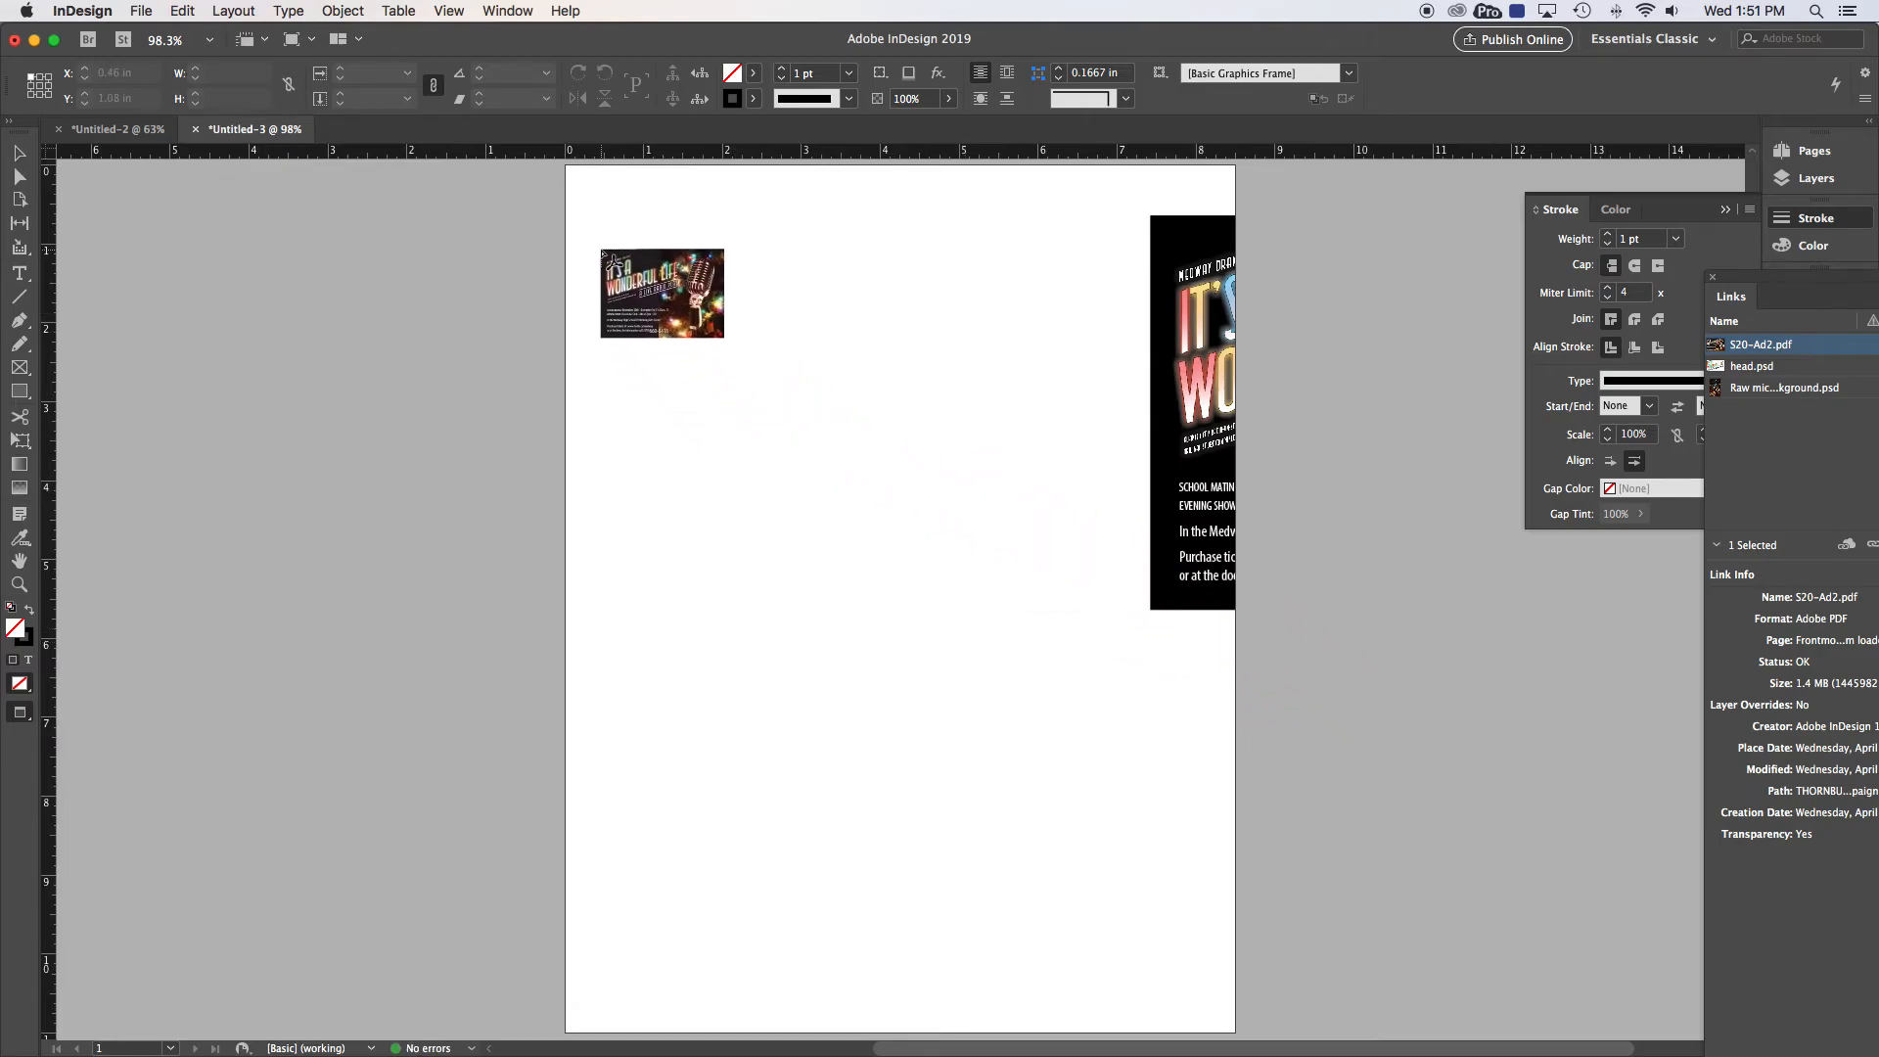
left_click(604, 250)
left_click_drag(828, 337, 824, 688)
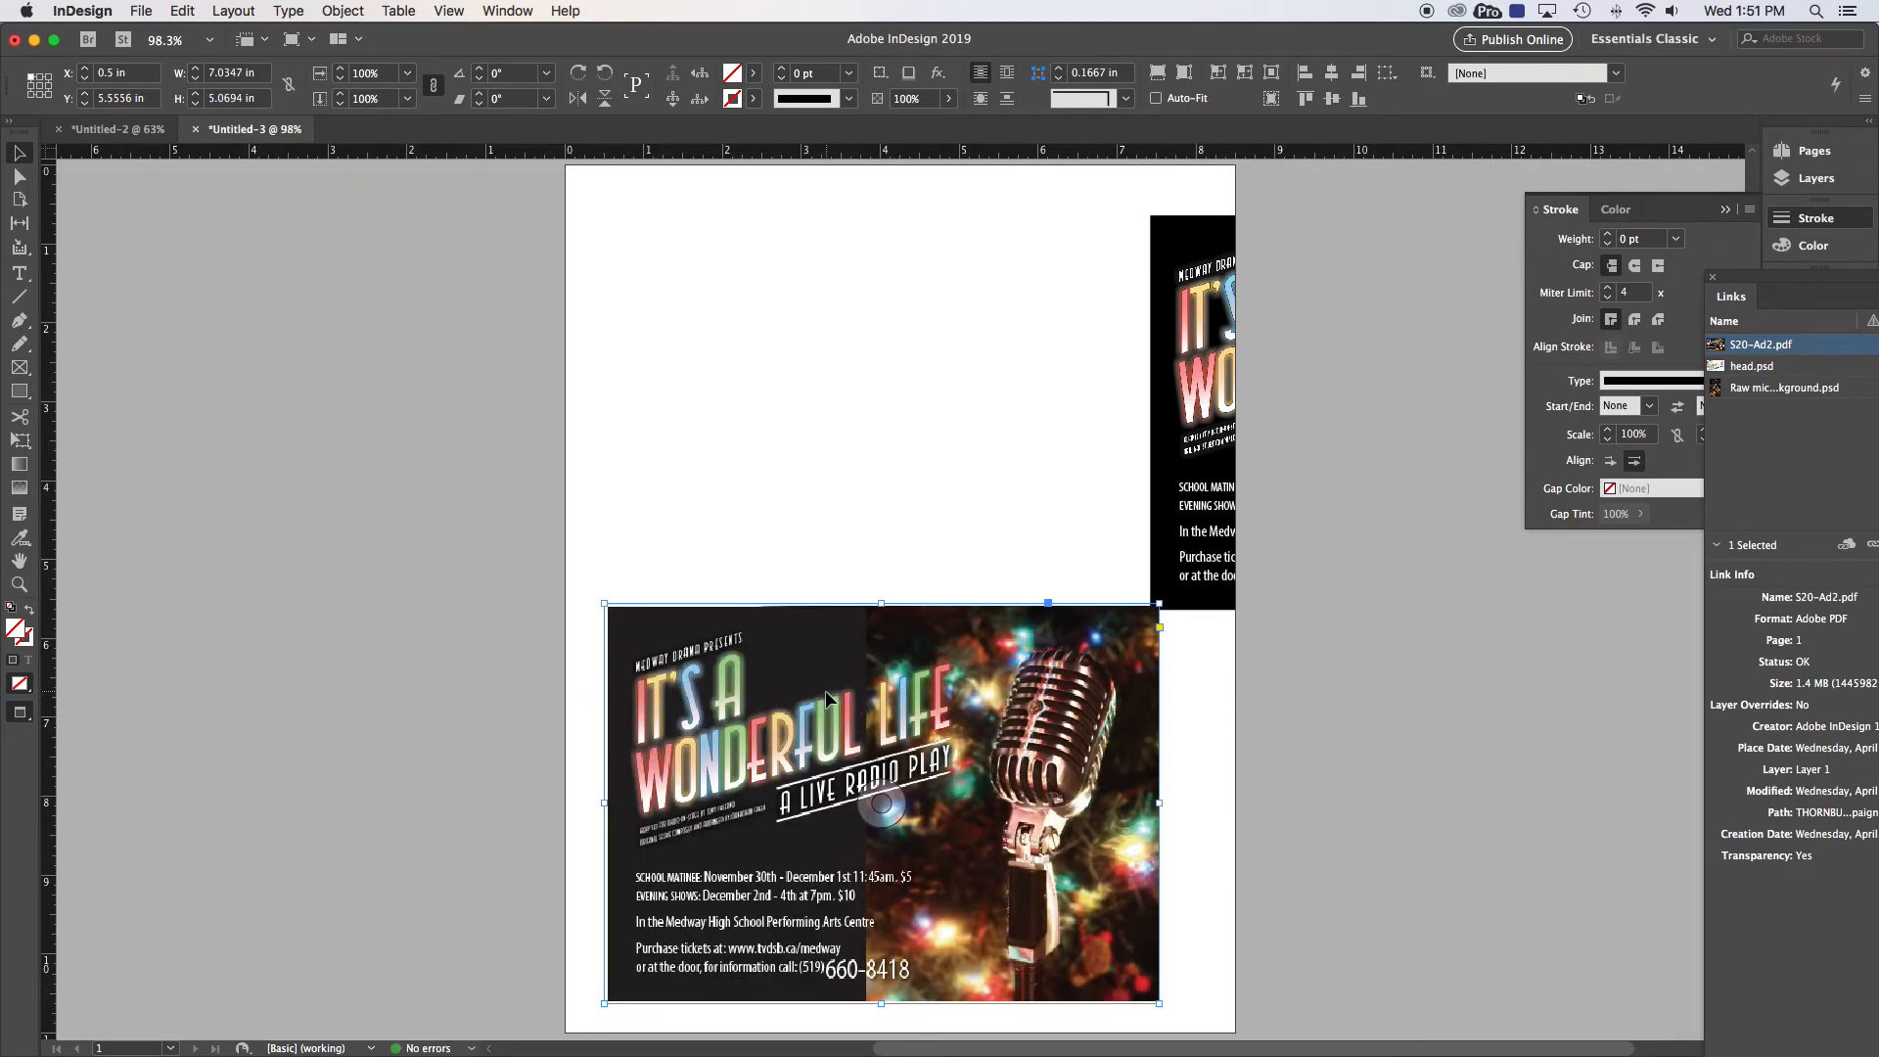
left_click_drag(785, 693, 792, 699)
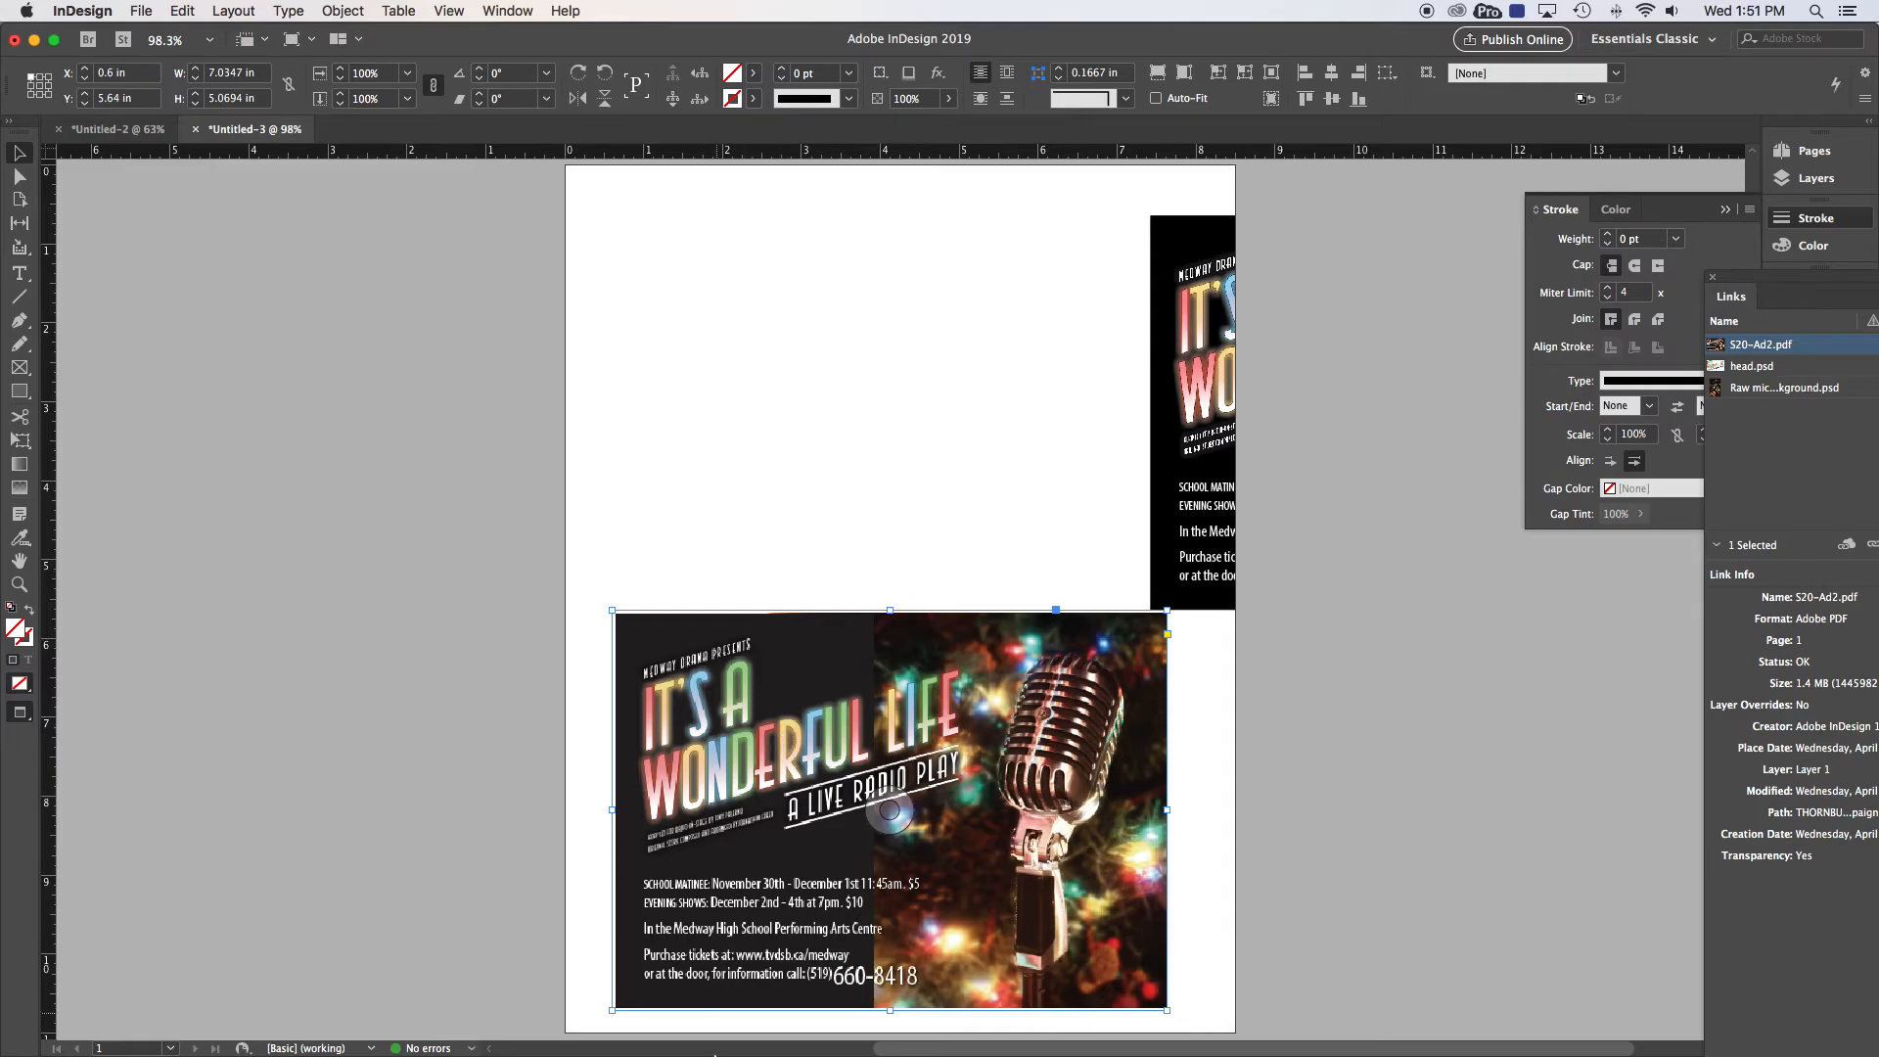
Step: In Photoshop, open S20-Ad2.pdf from THORNBURROW > 12-TGJ 4M1 > 13-Marketing Campaign > S20, accepting import settings
mouse_move(678, 1024)
left_click(678, 1025)
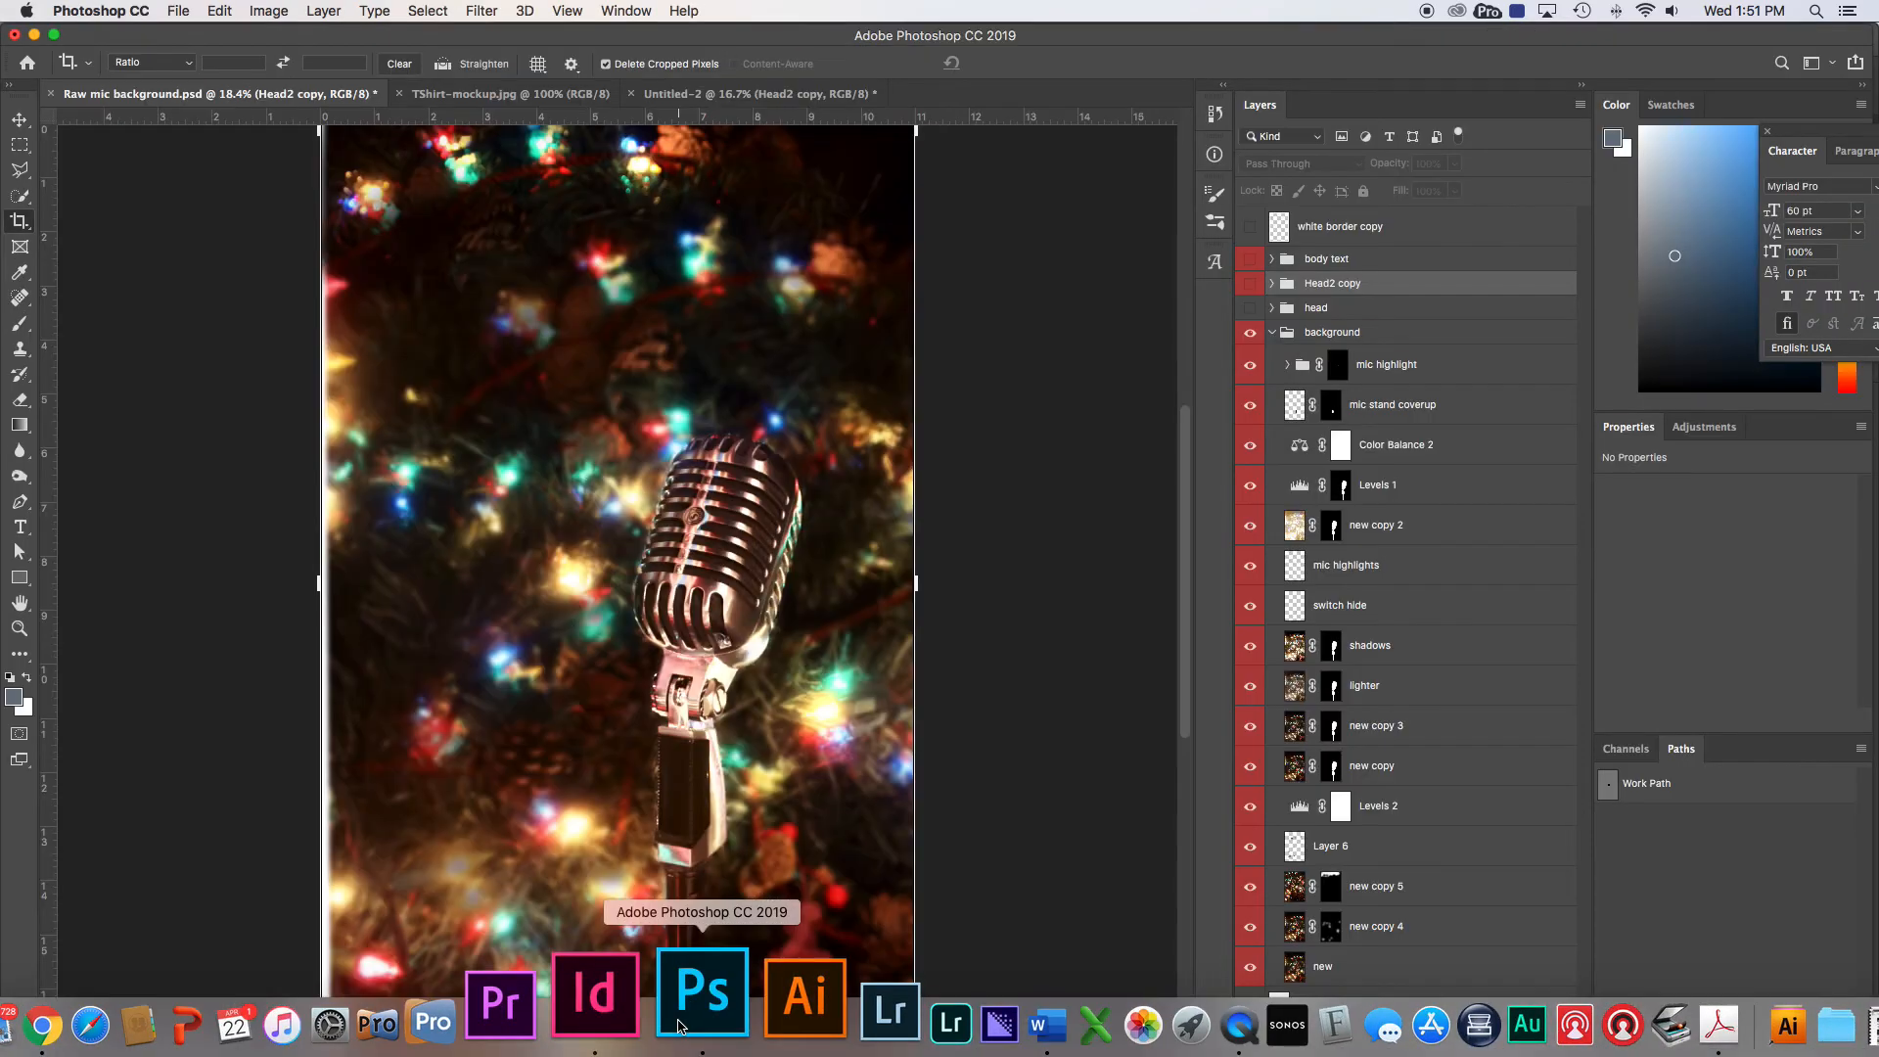
left_click(179, 10)
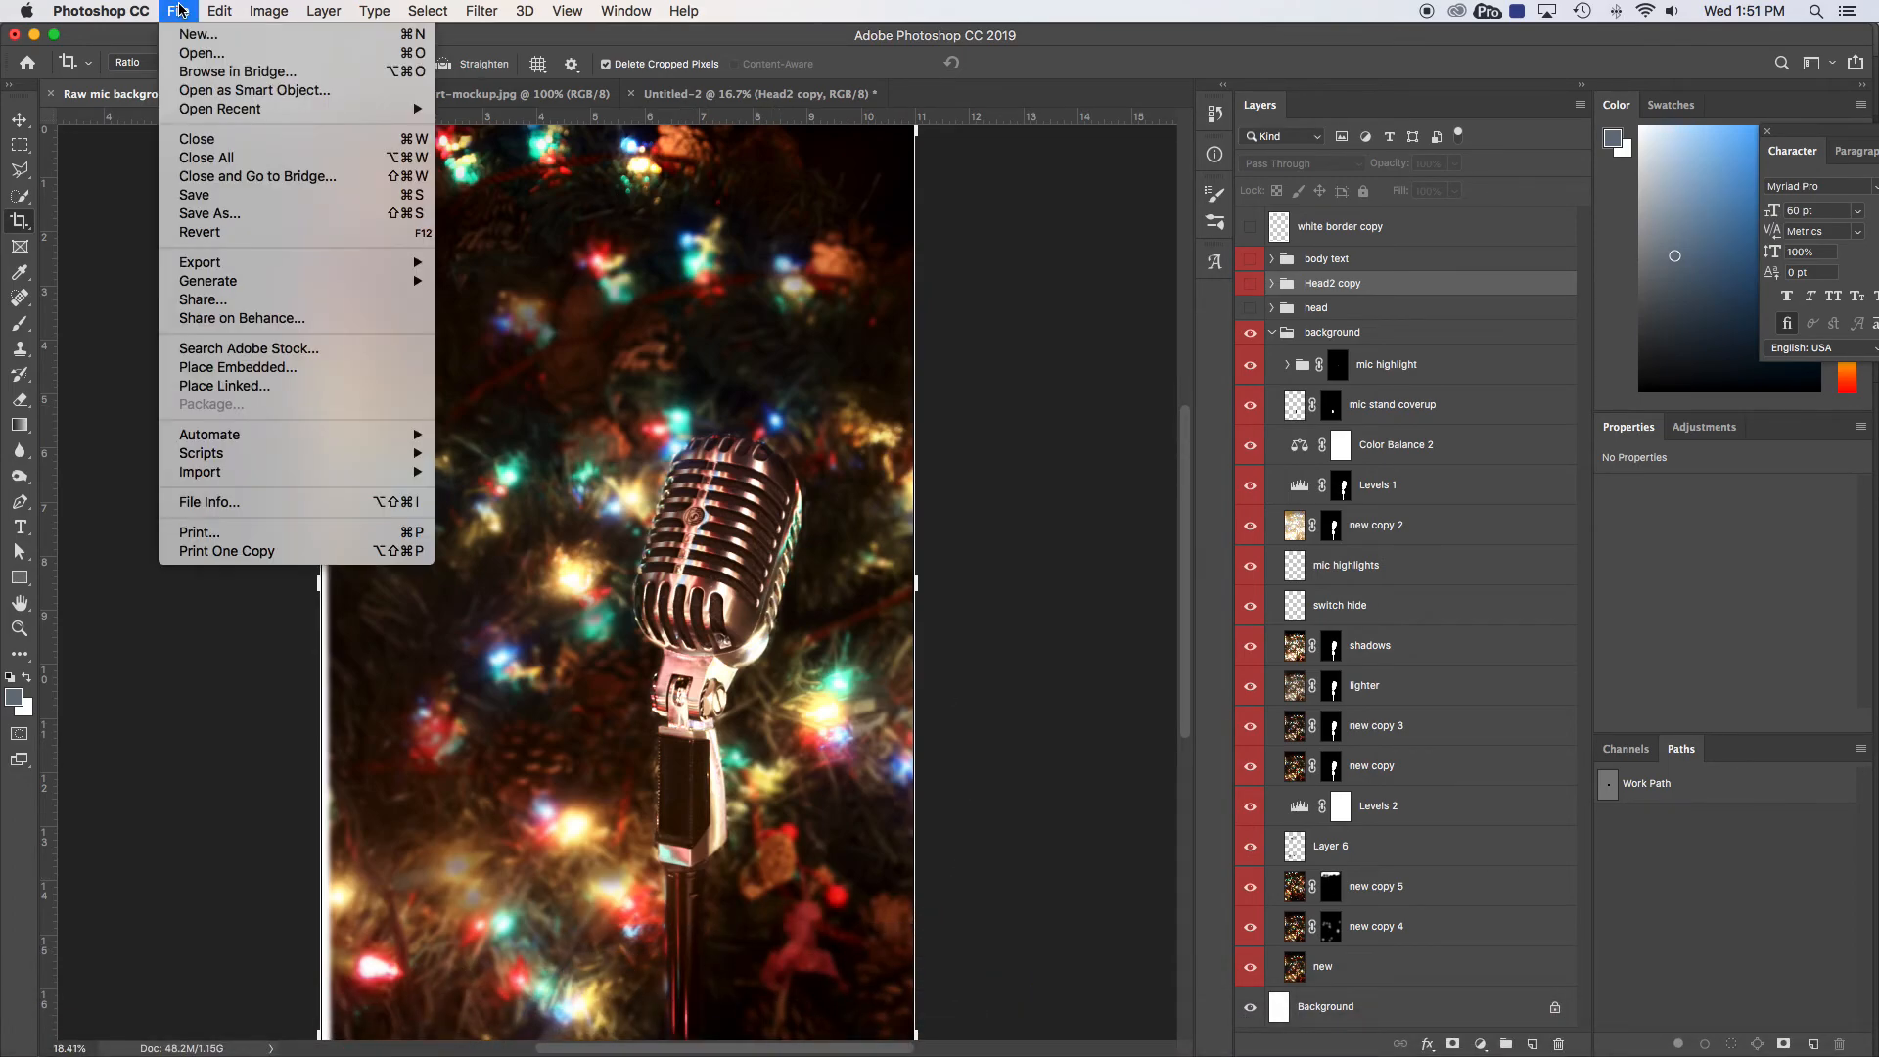
left_click(184, 52)
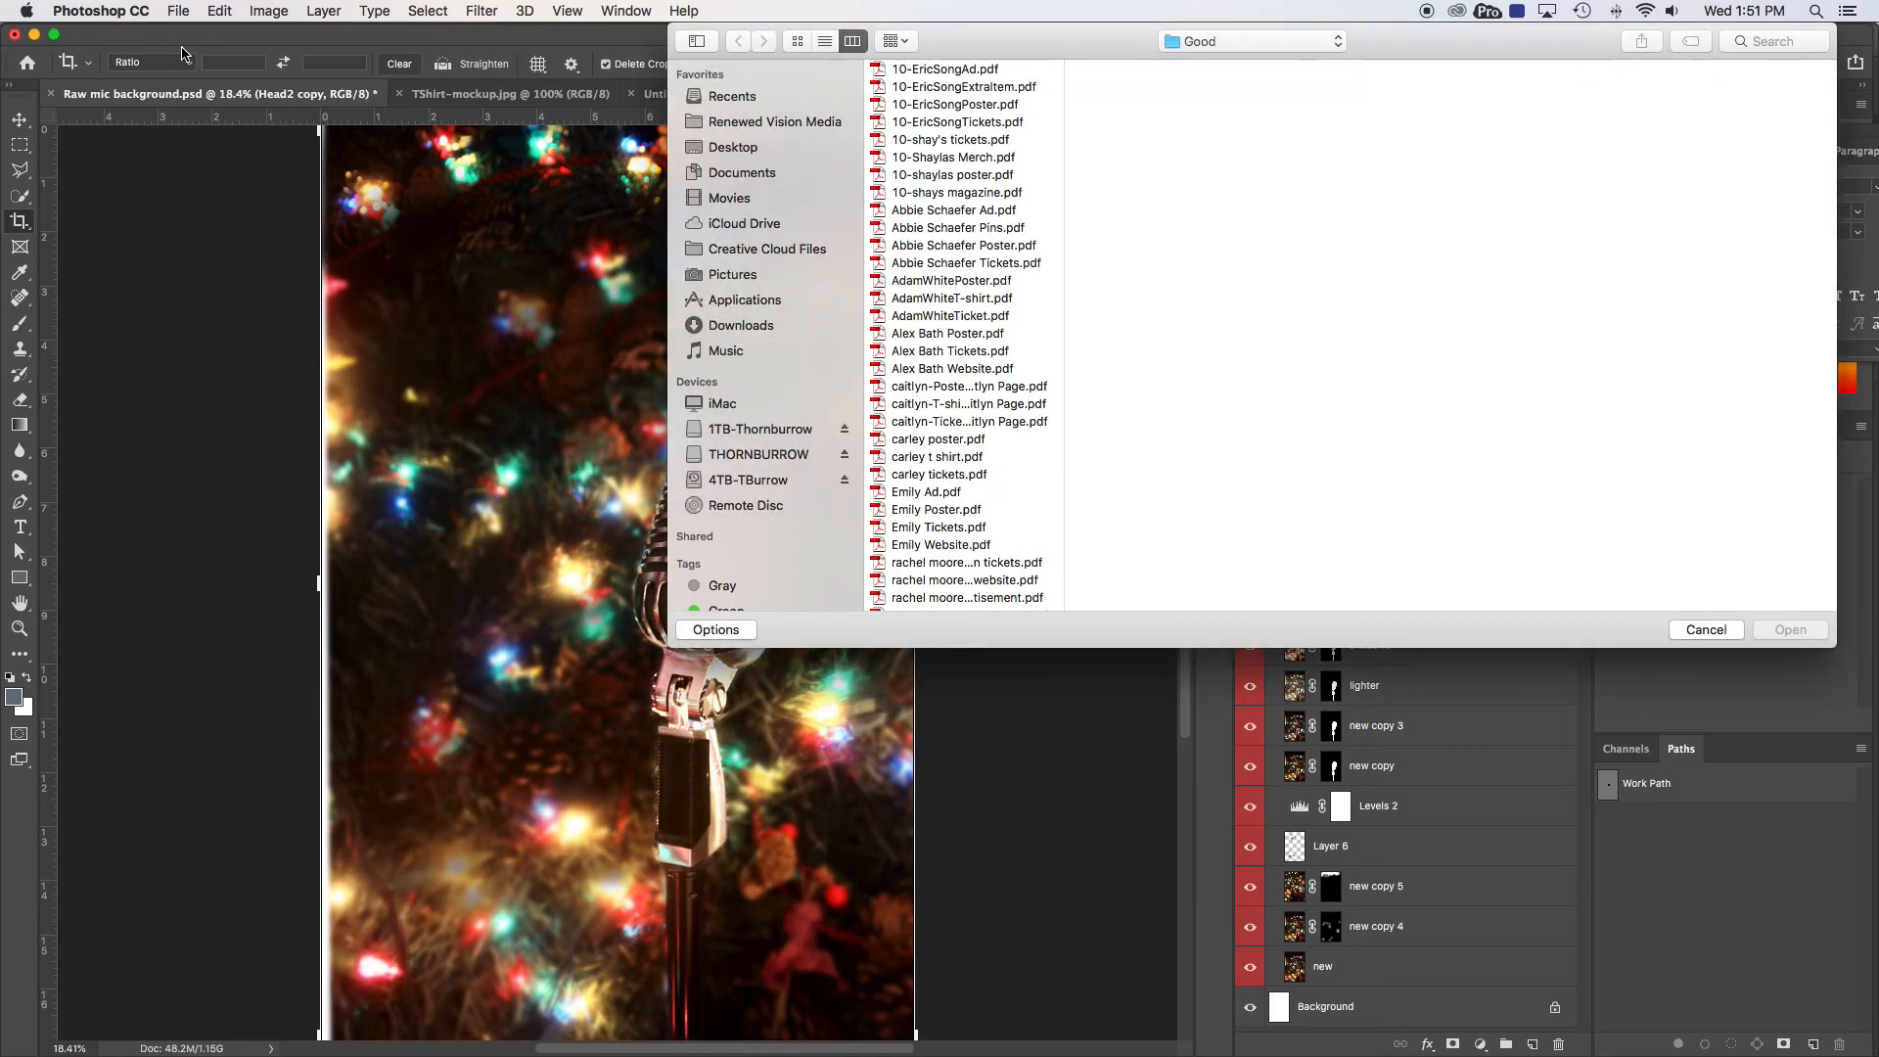
left_click(724, 455)
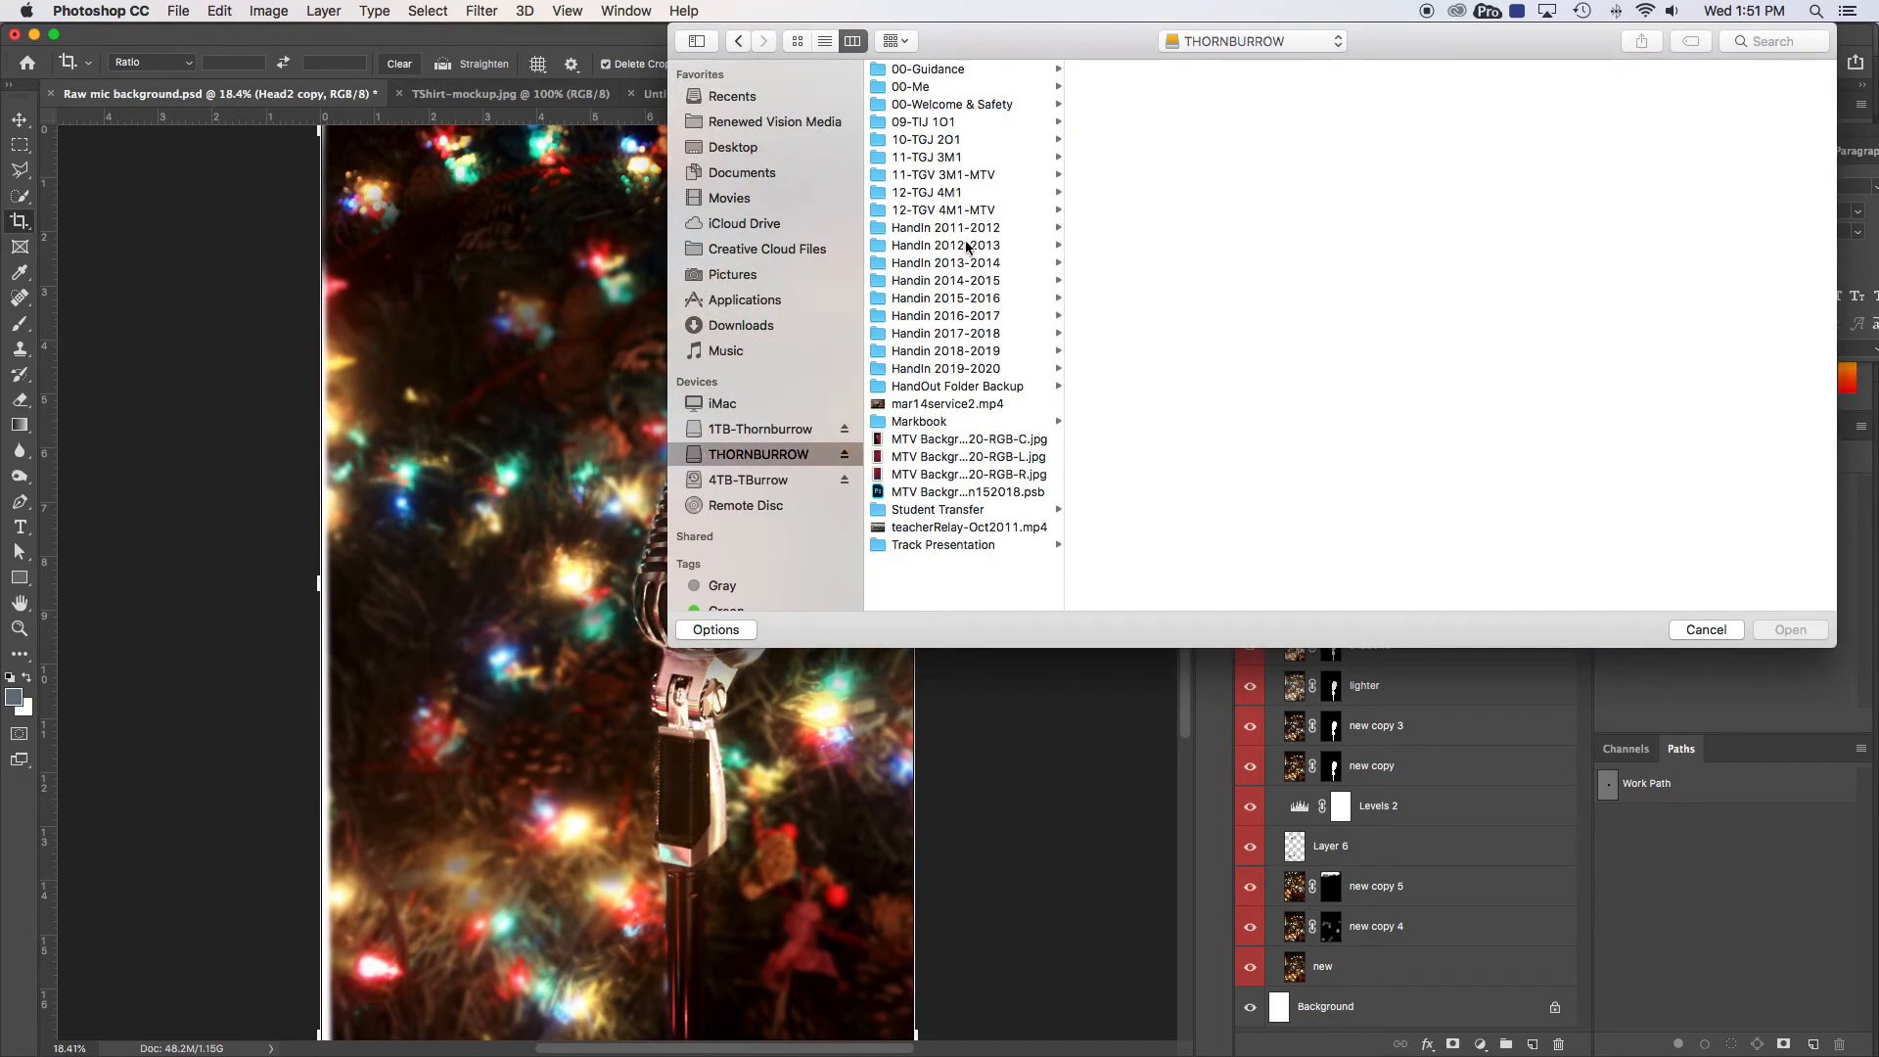
left_click(947, 194)
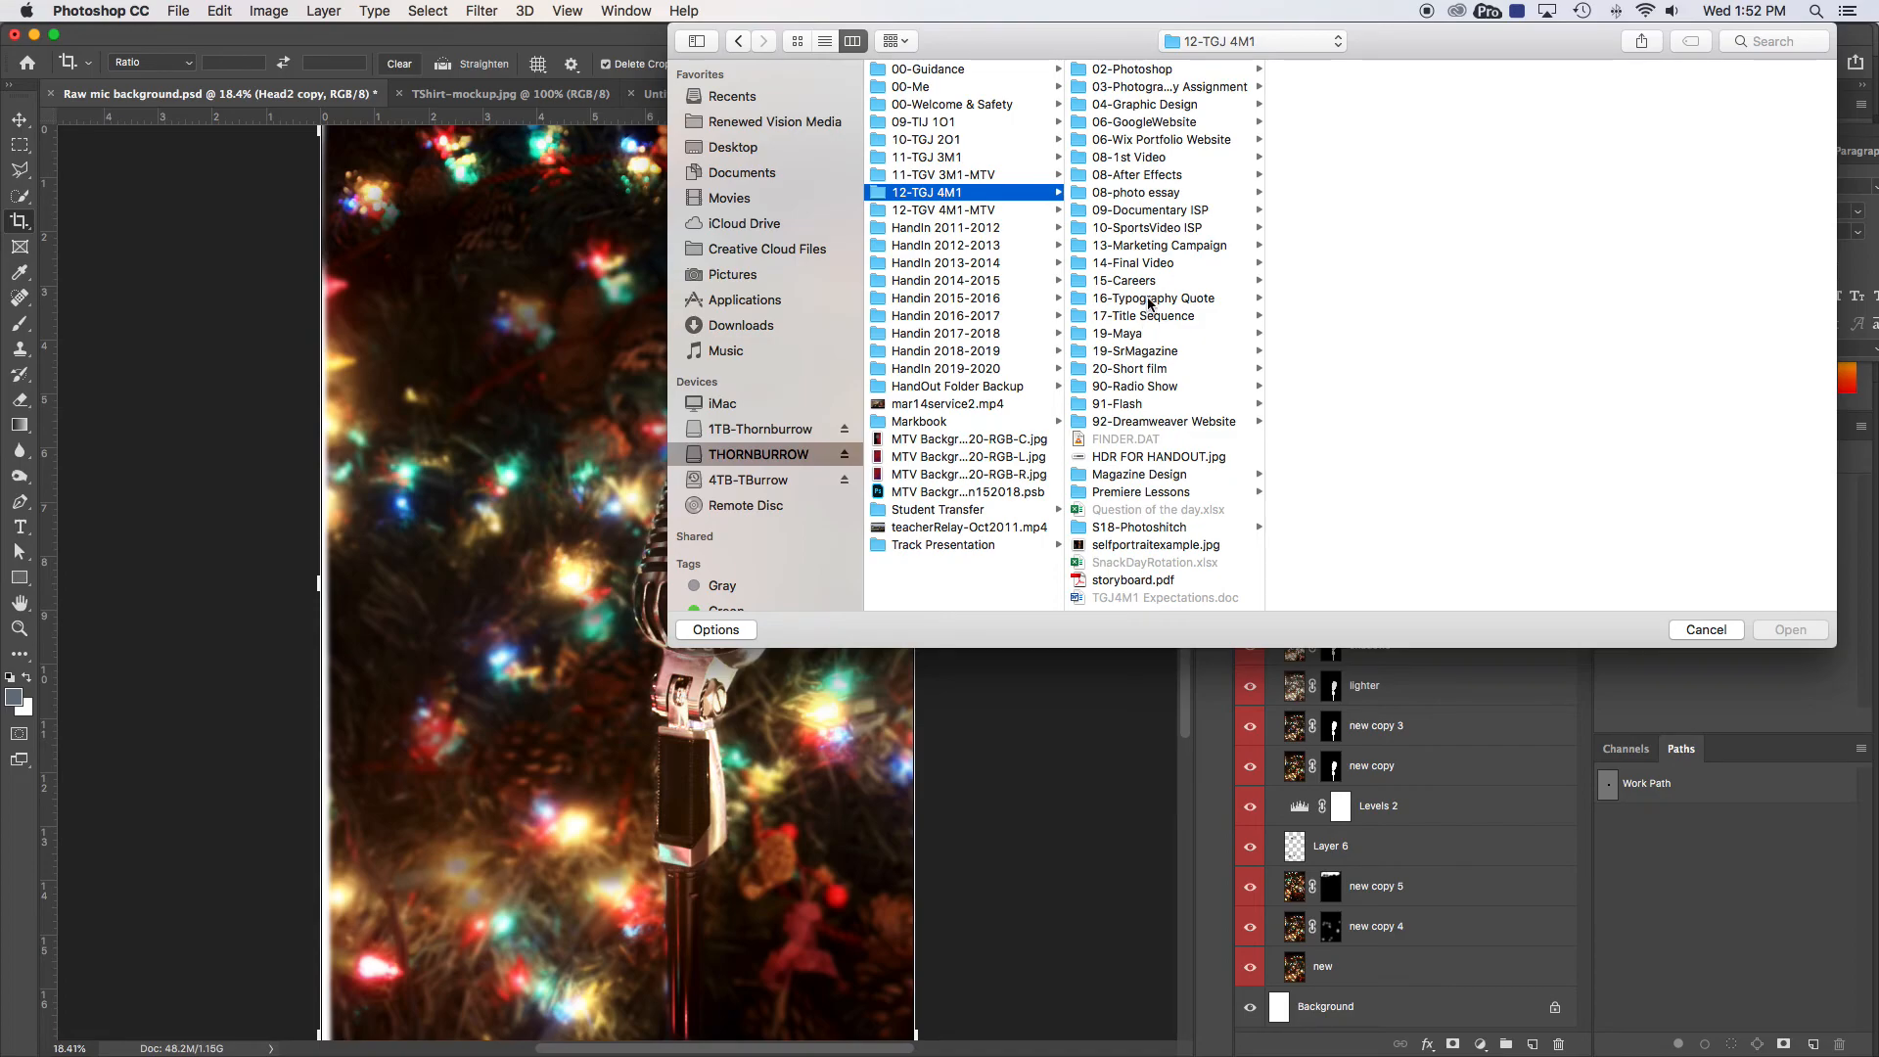
left_click(1155, 246)
left_click(1311, 491)
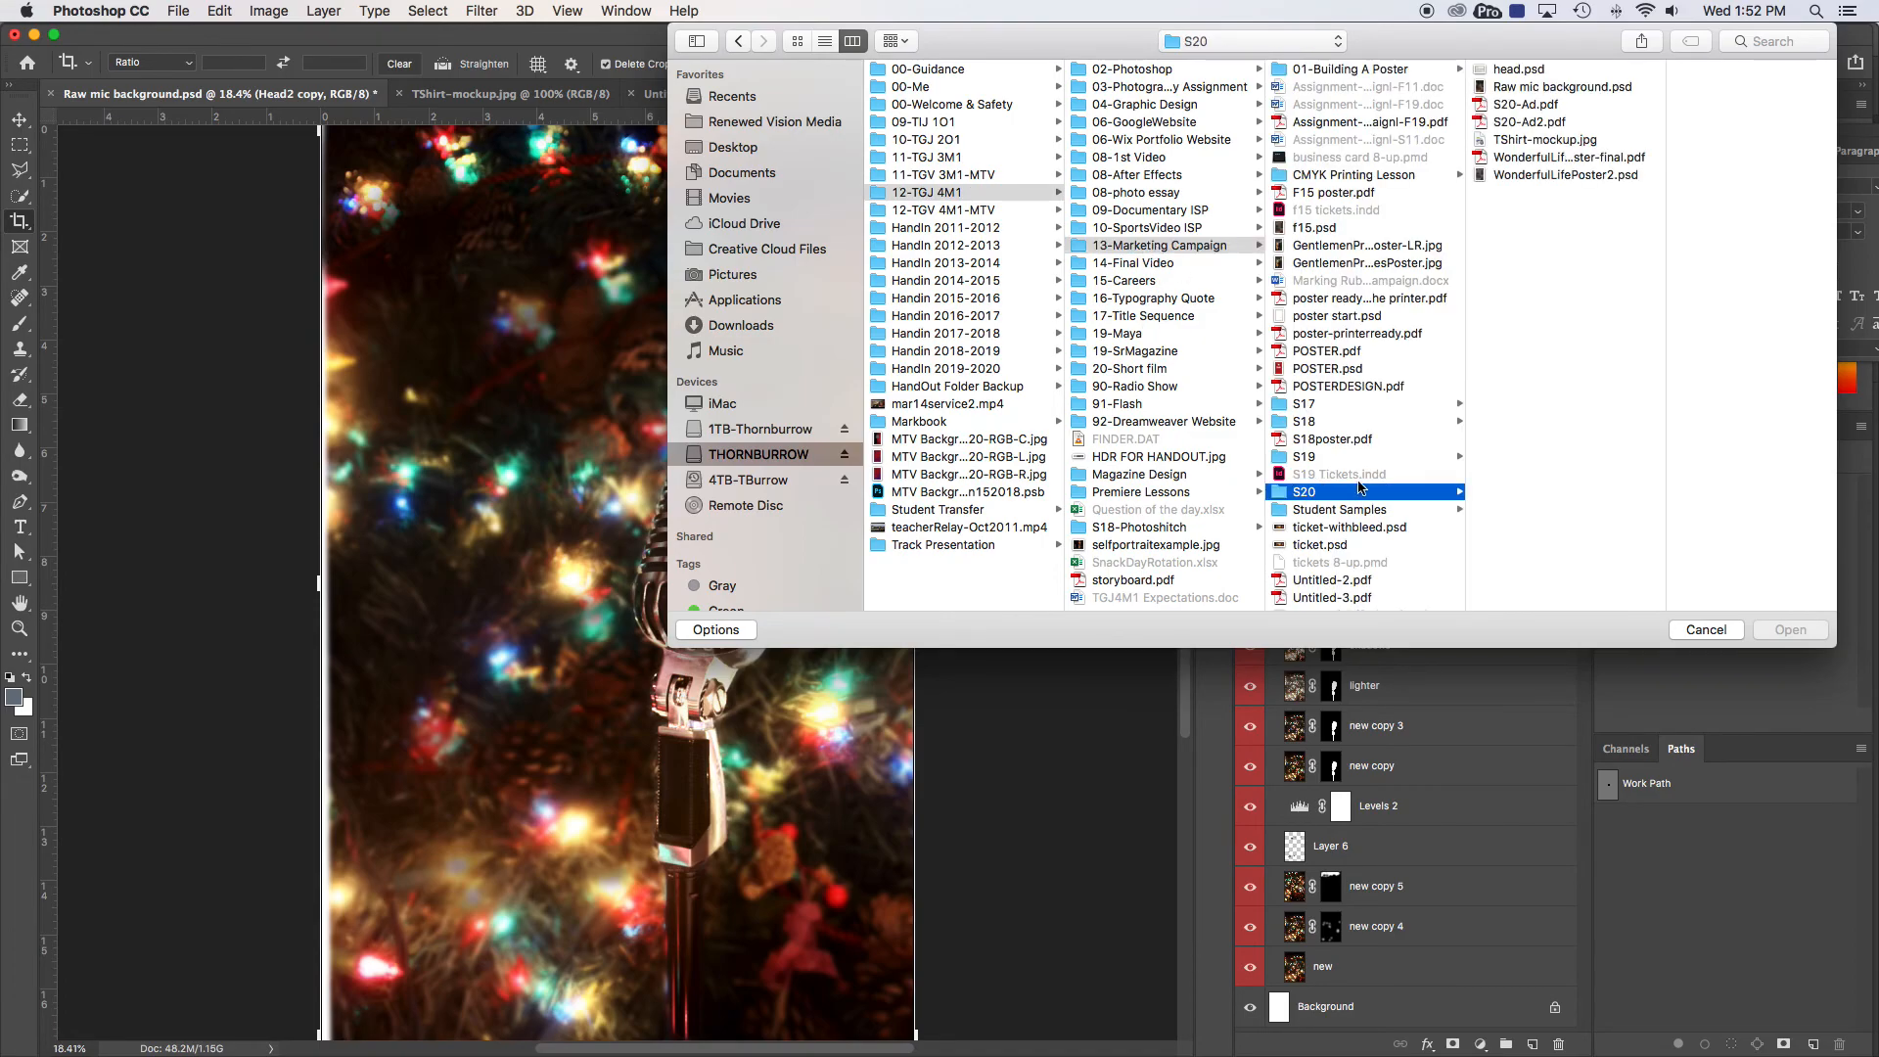
left_click(1542, 122)
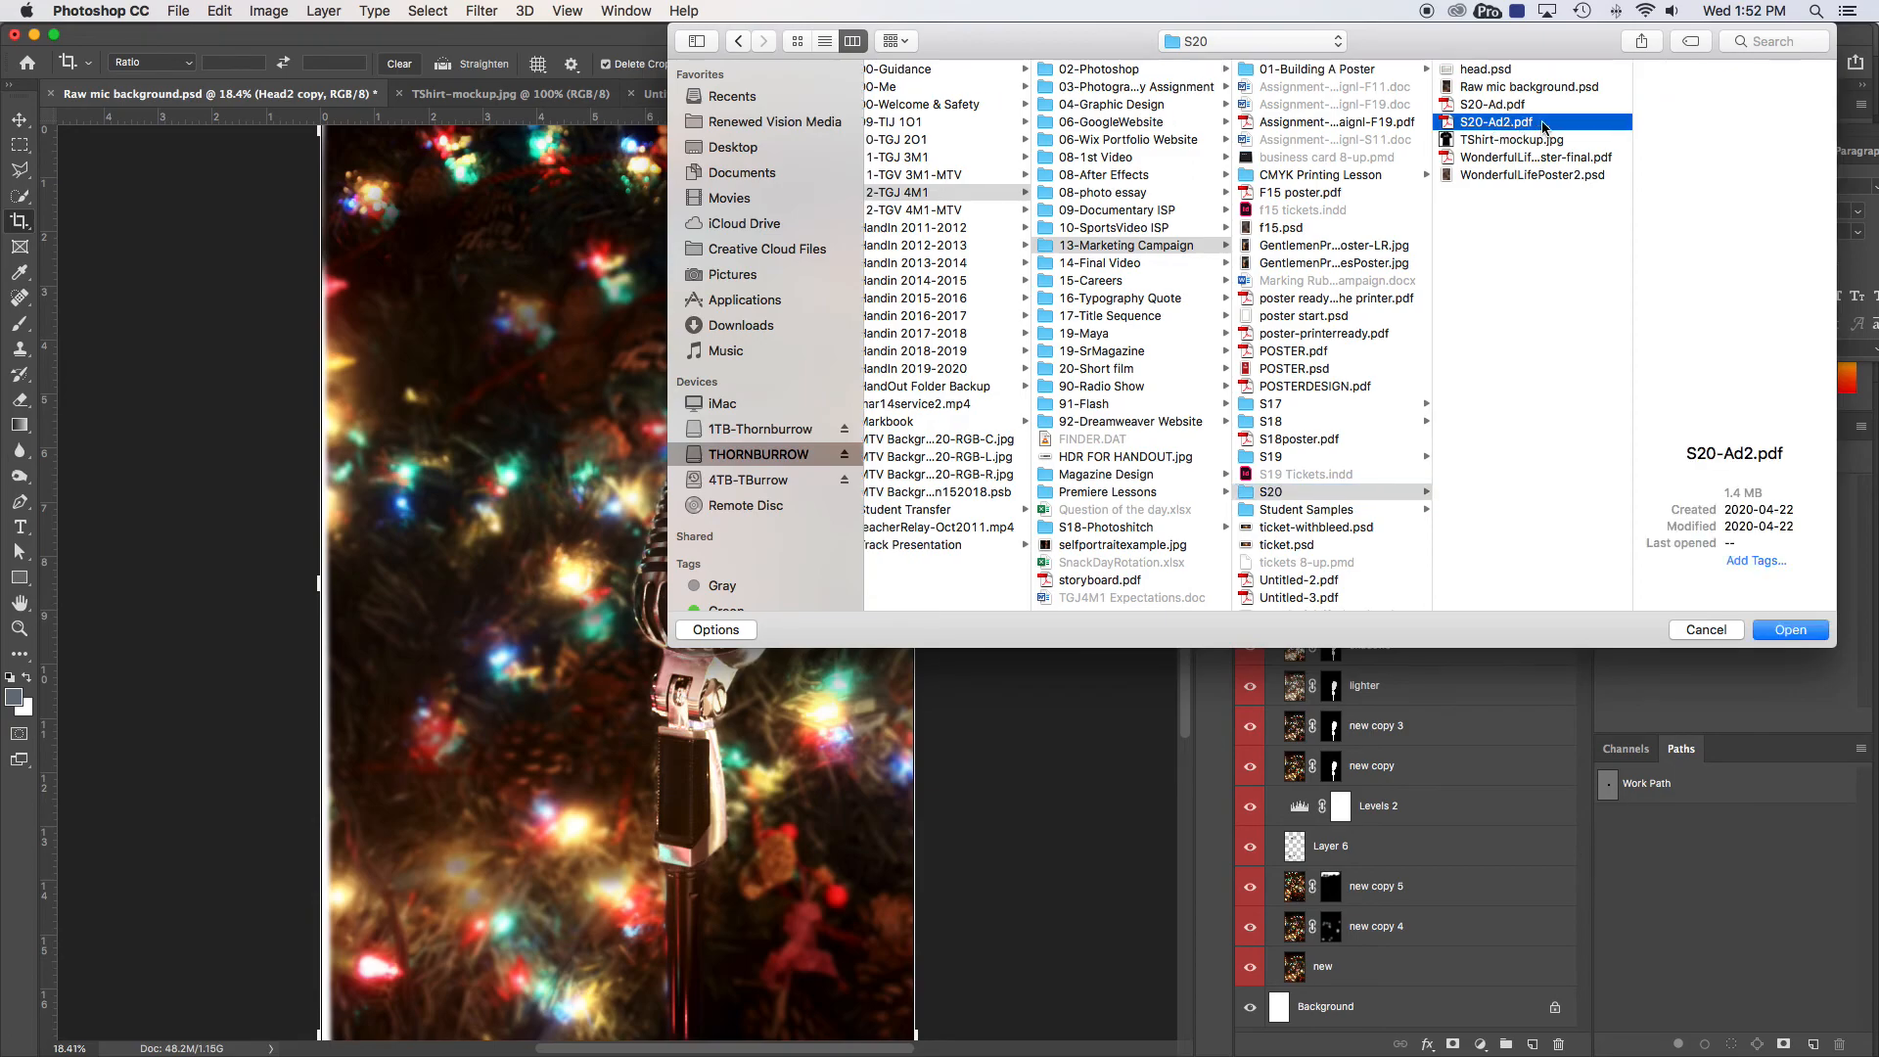
left_click(1794, 631)
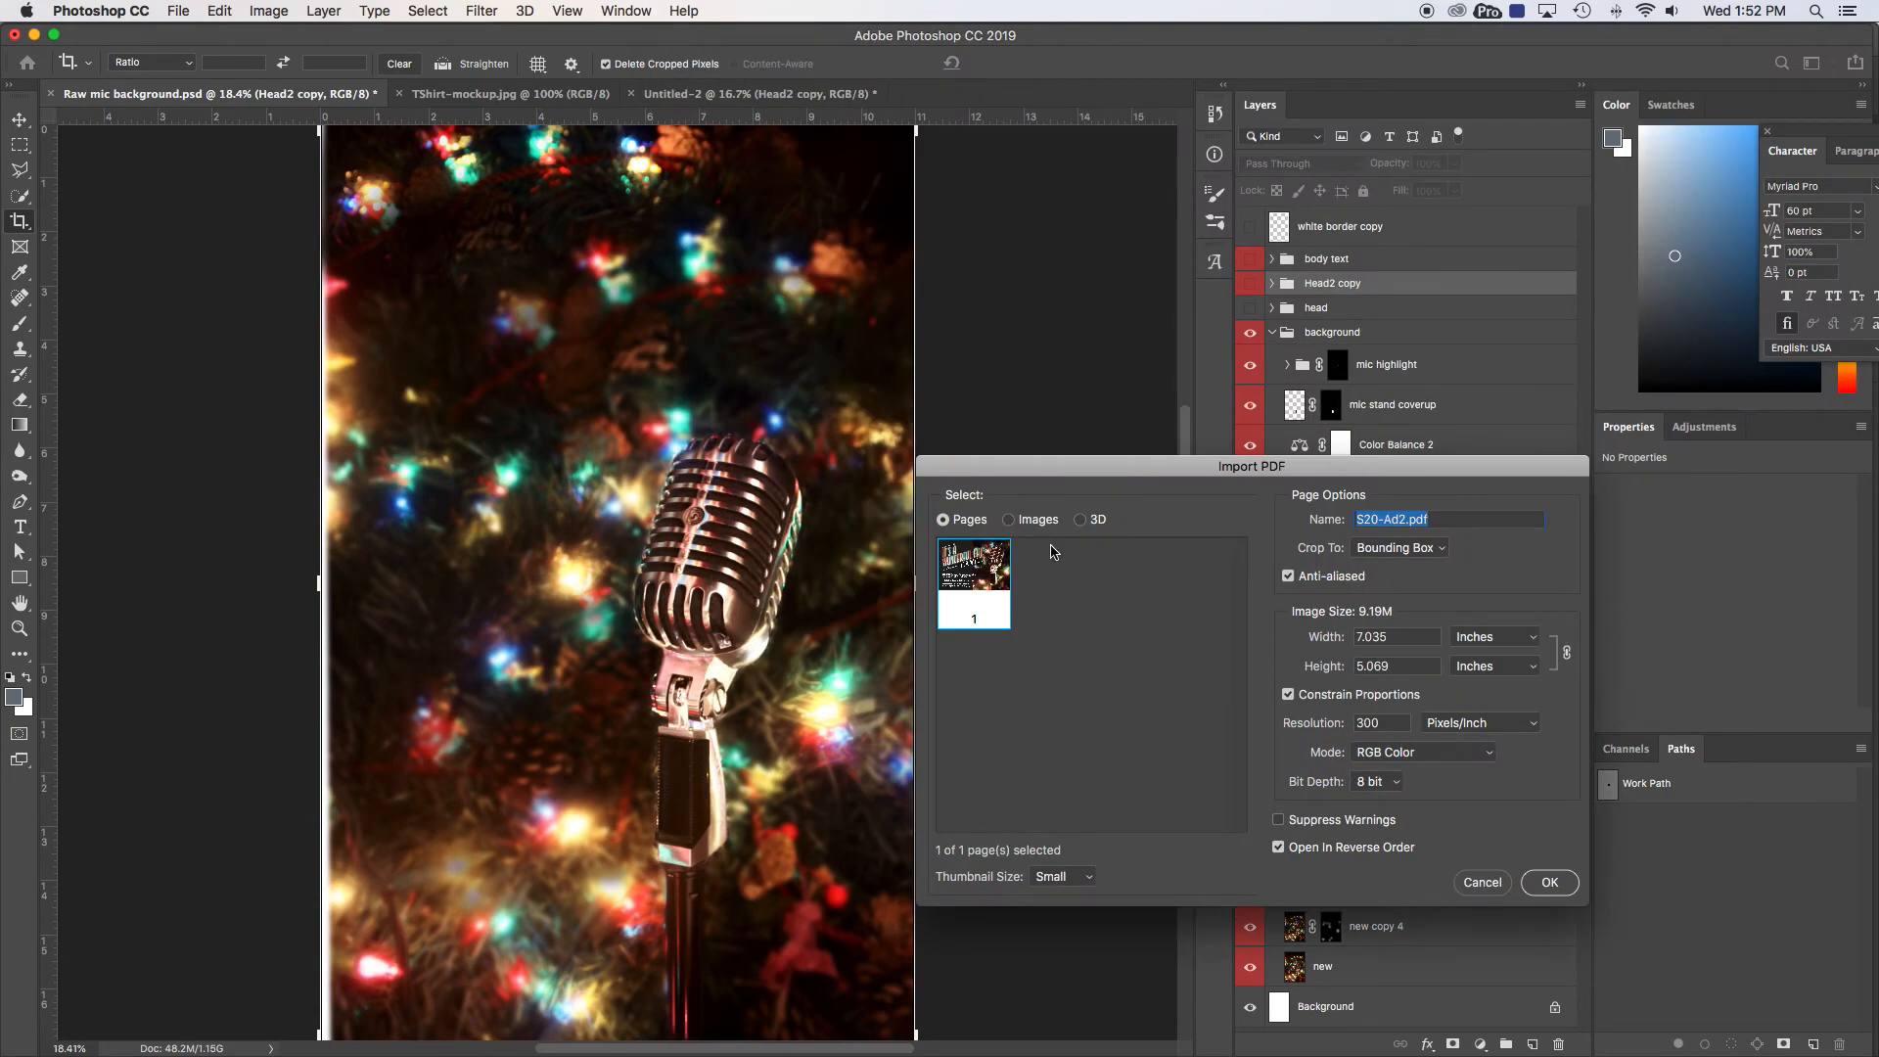
left_click(1552, 883)
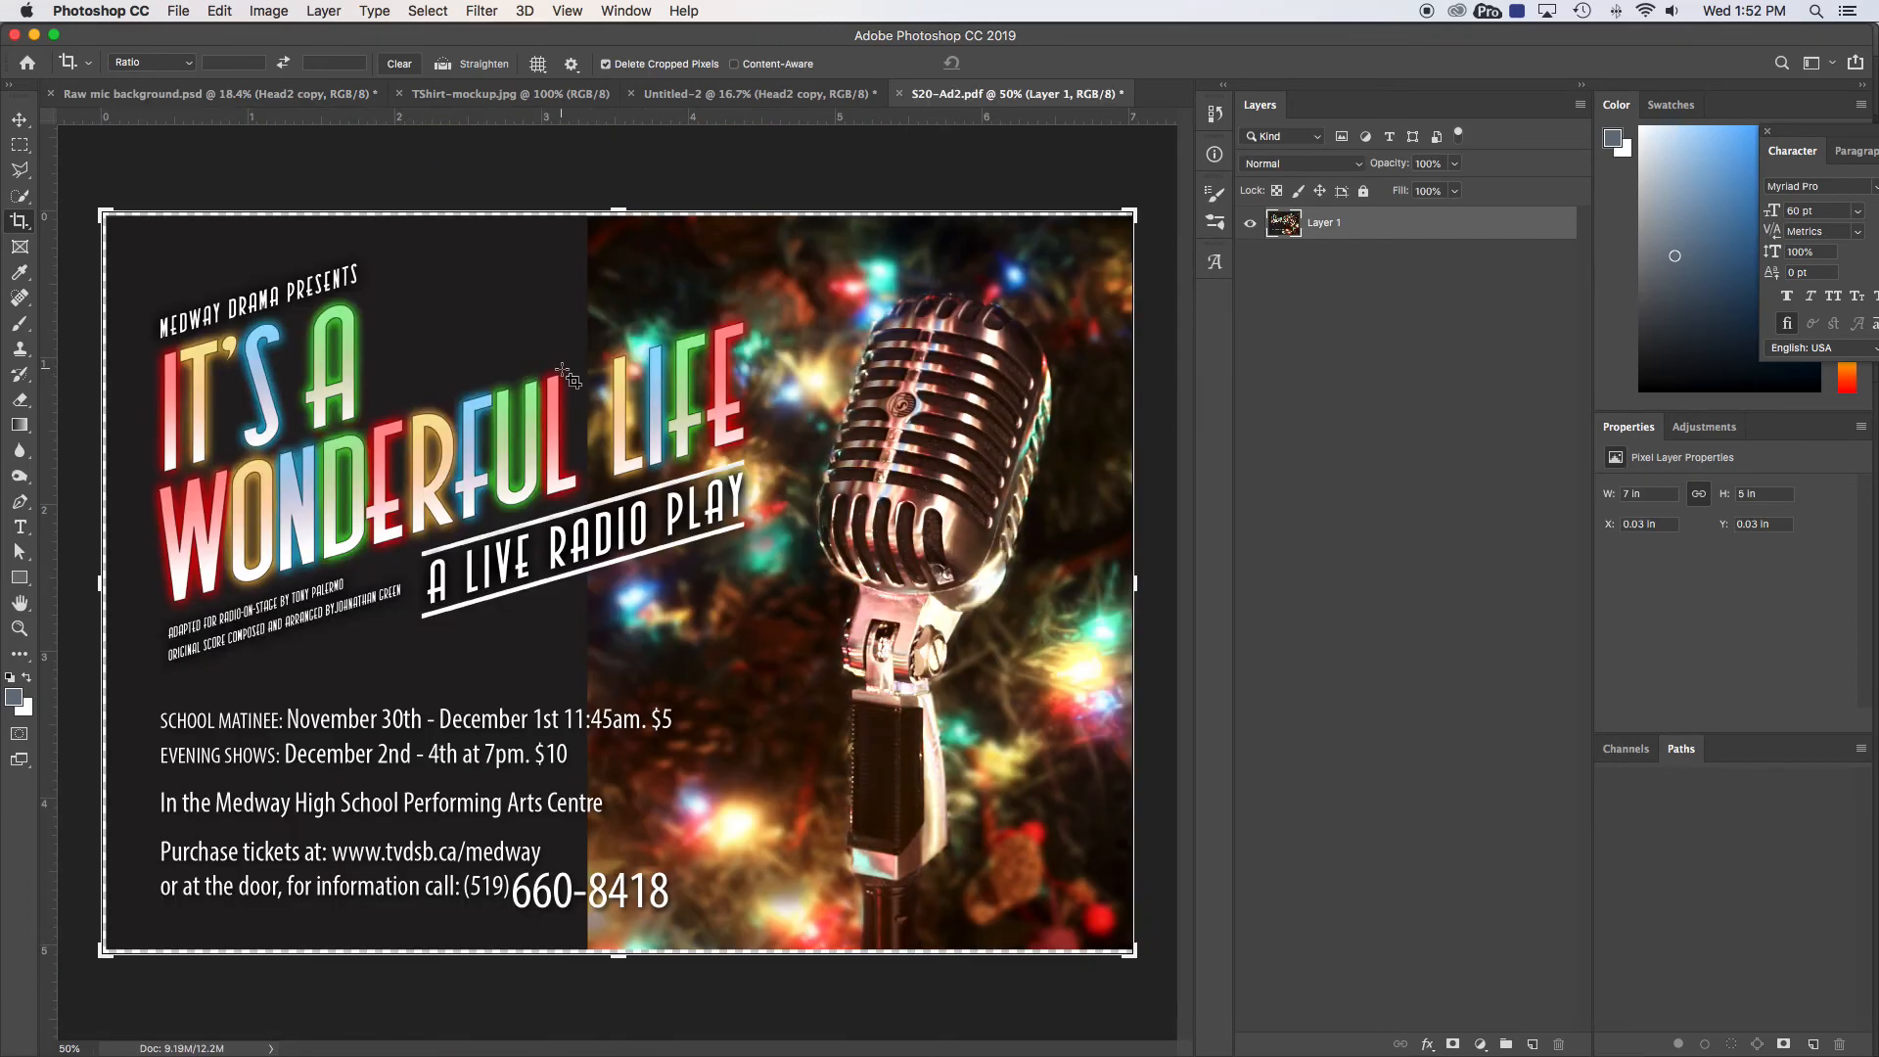
Step: Tighten the crop box, apply the crop through Save As, and bring up the Format list
left_click_drag(1126, 208, 1132, 212)
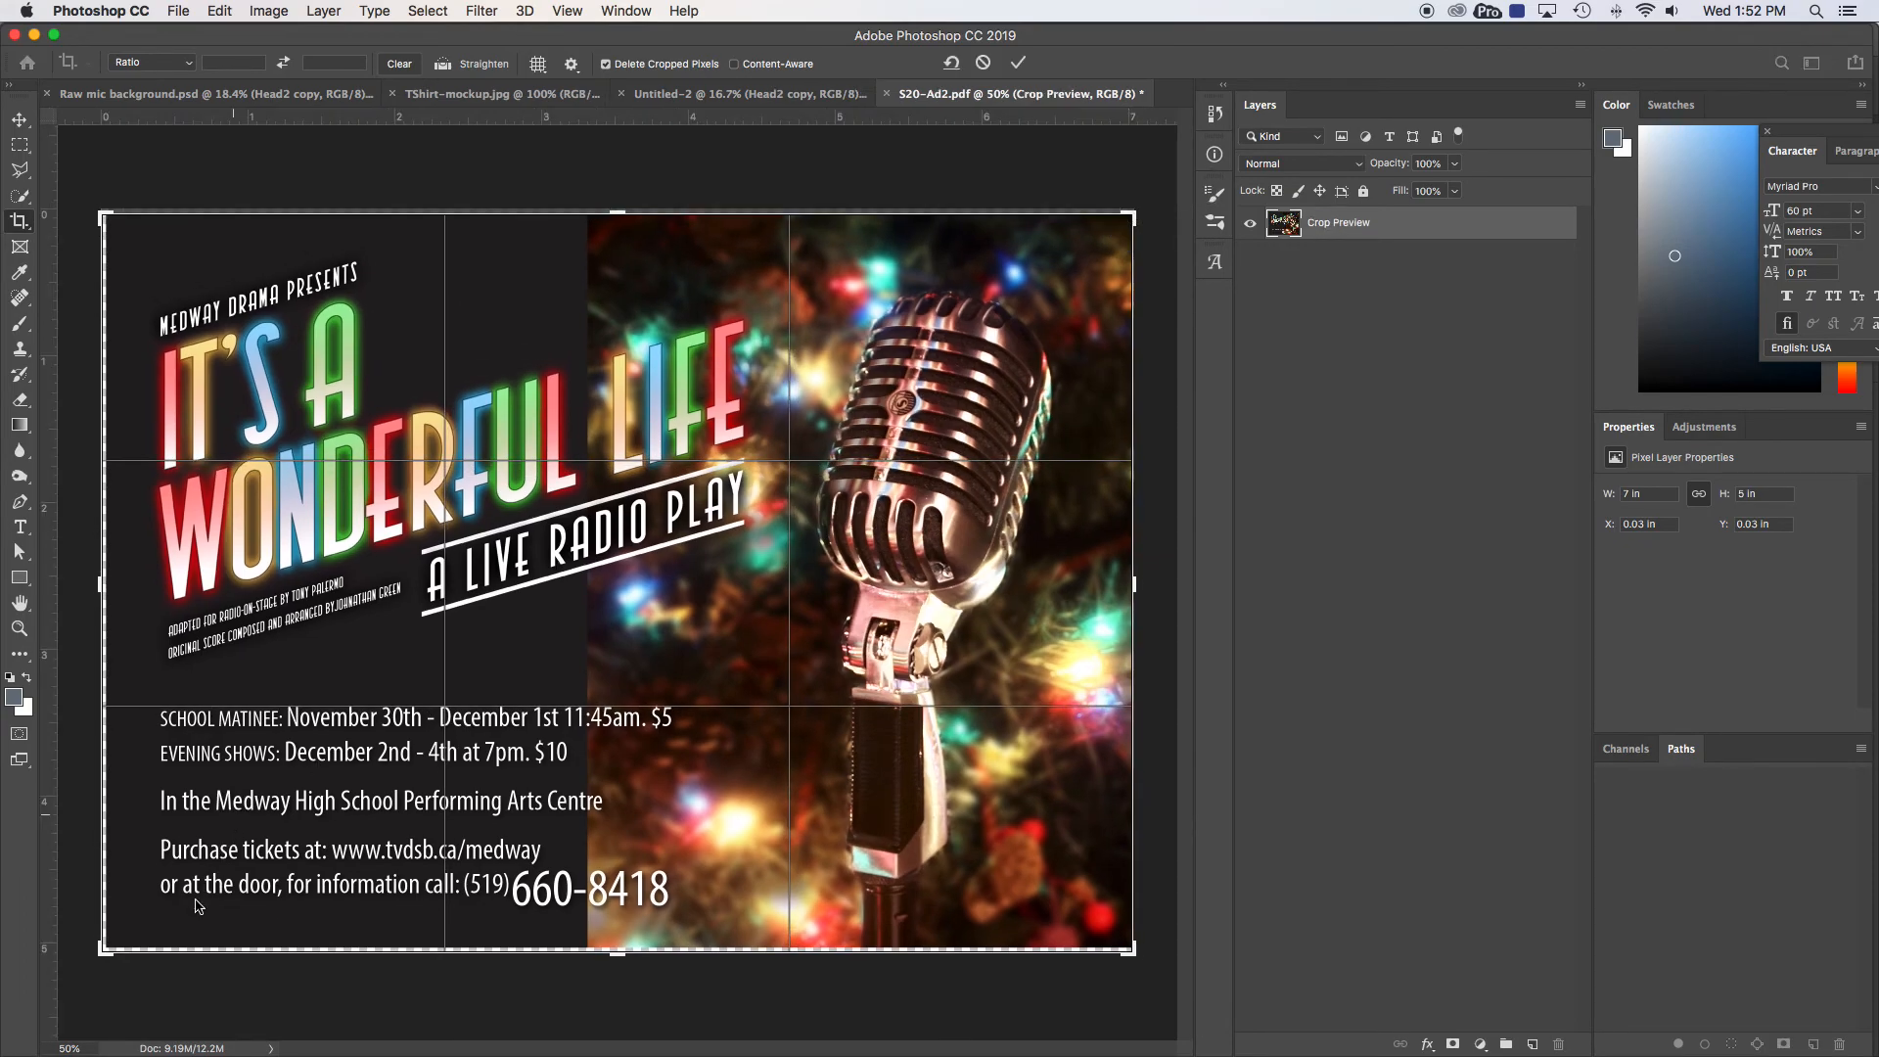
left_click(183, 12)
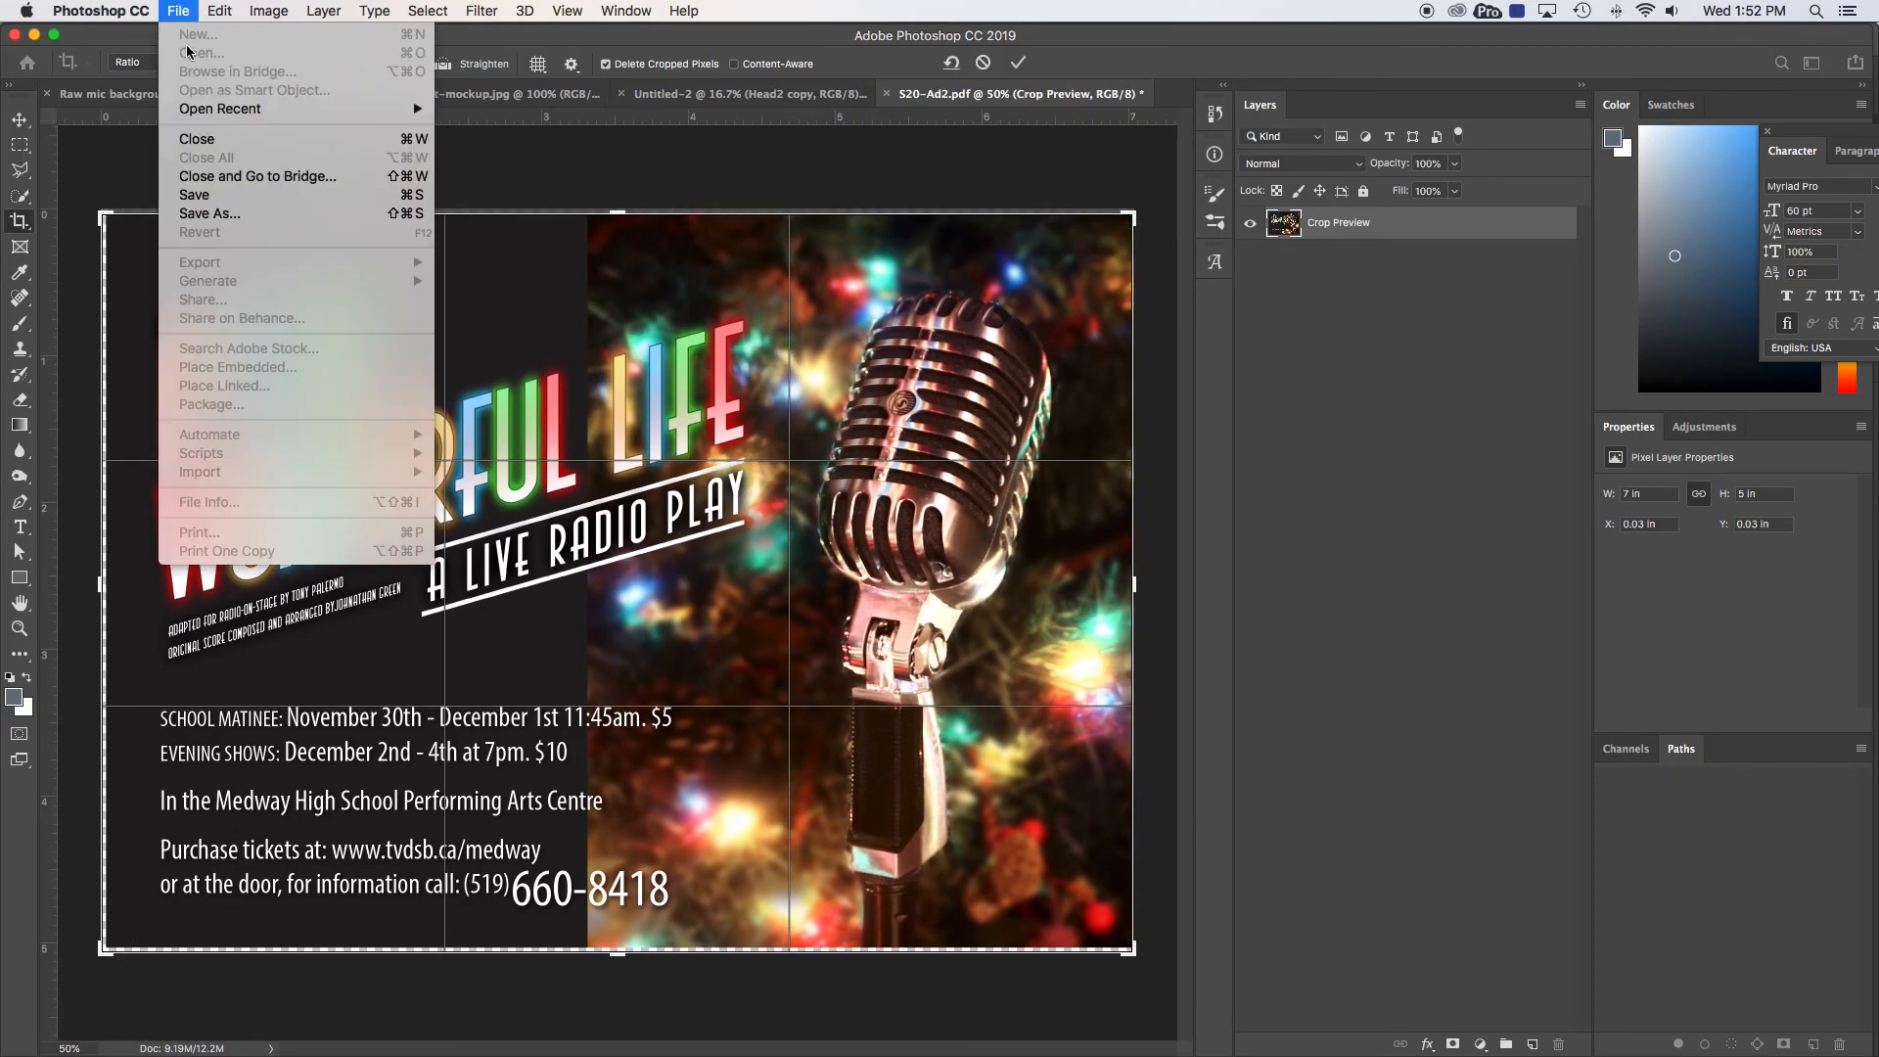
left_click(201, 217)
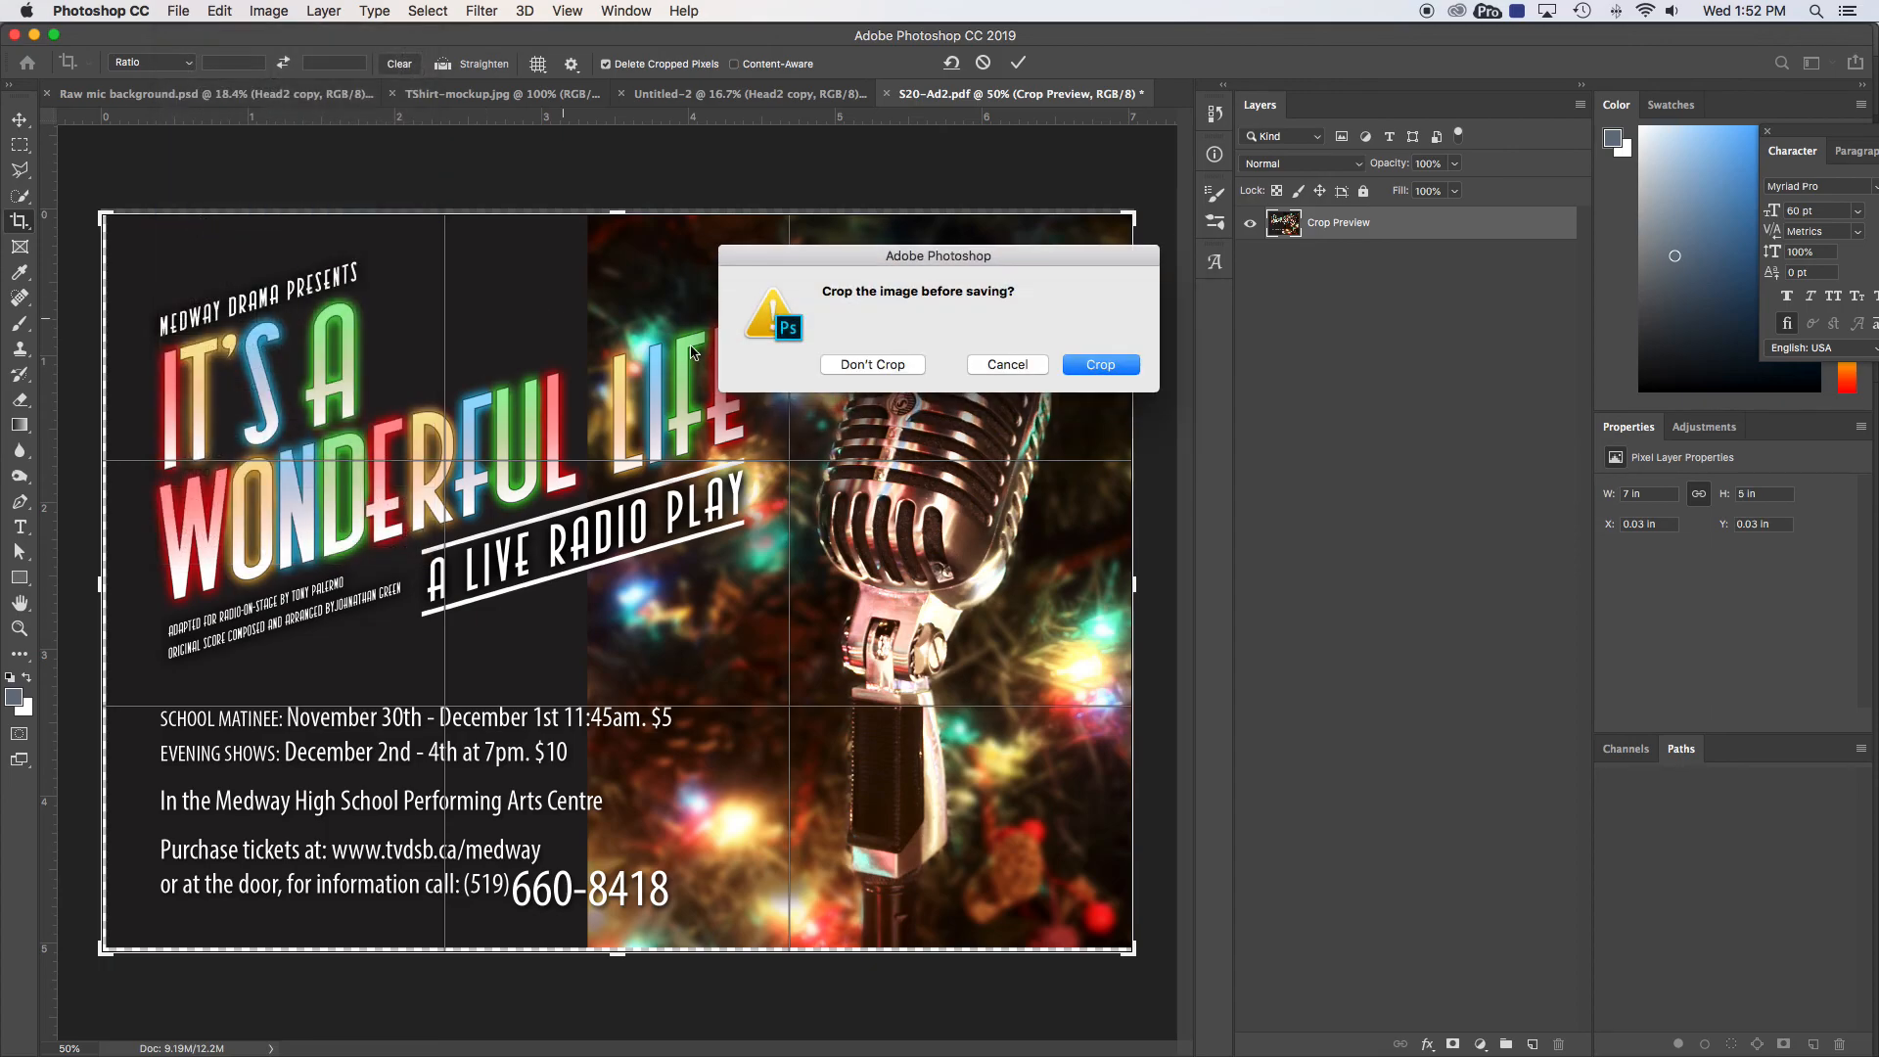
left_click(1065, 367)
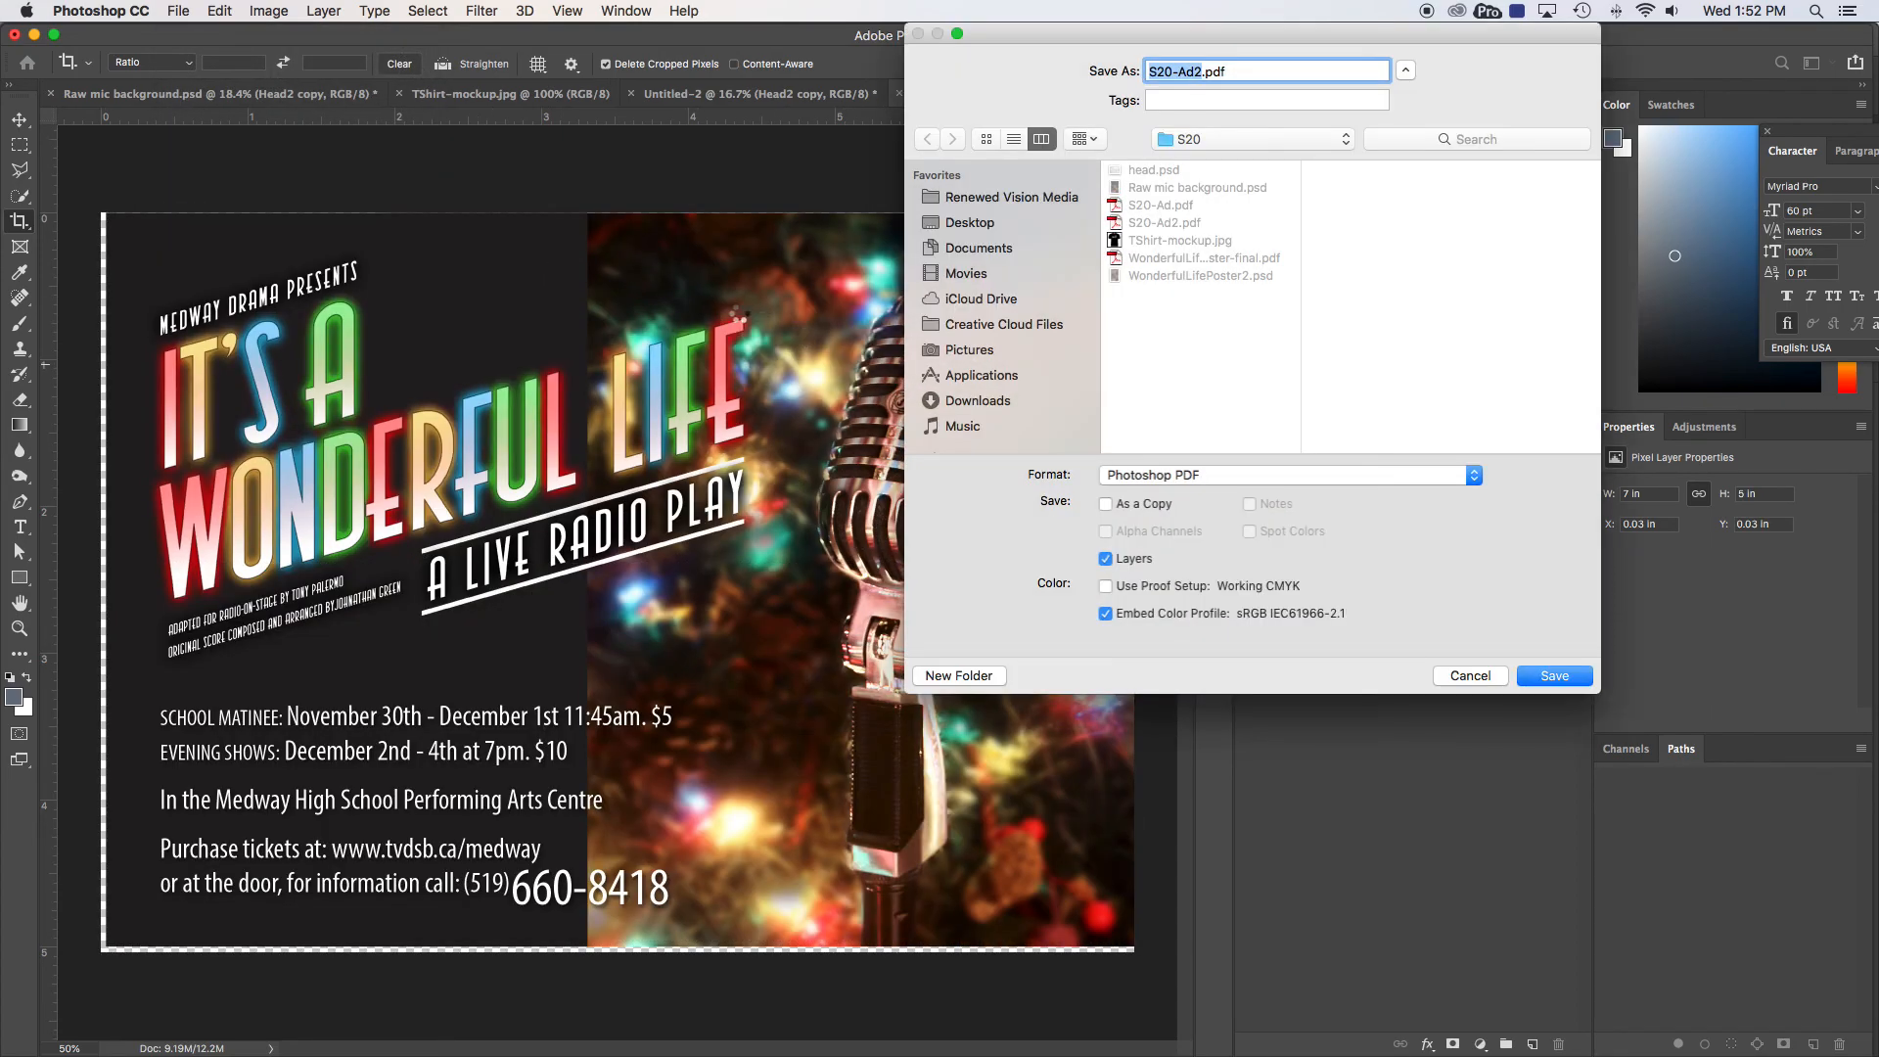
left_click(1202, 476)
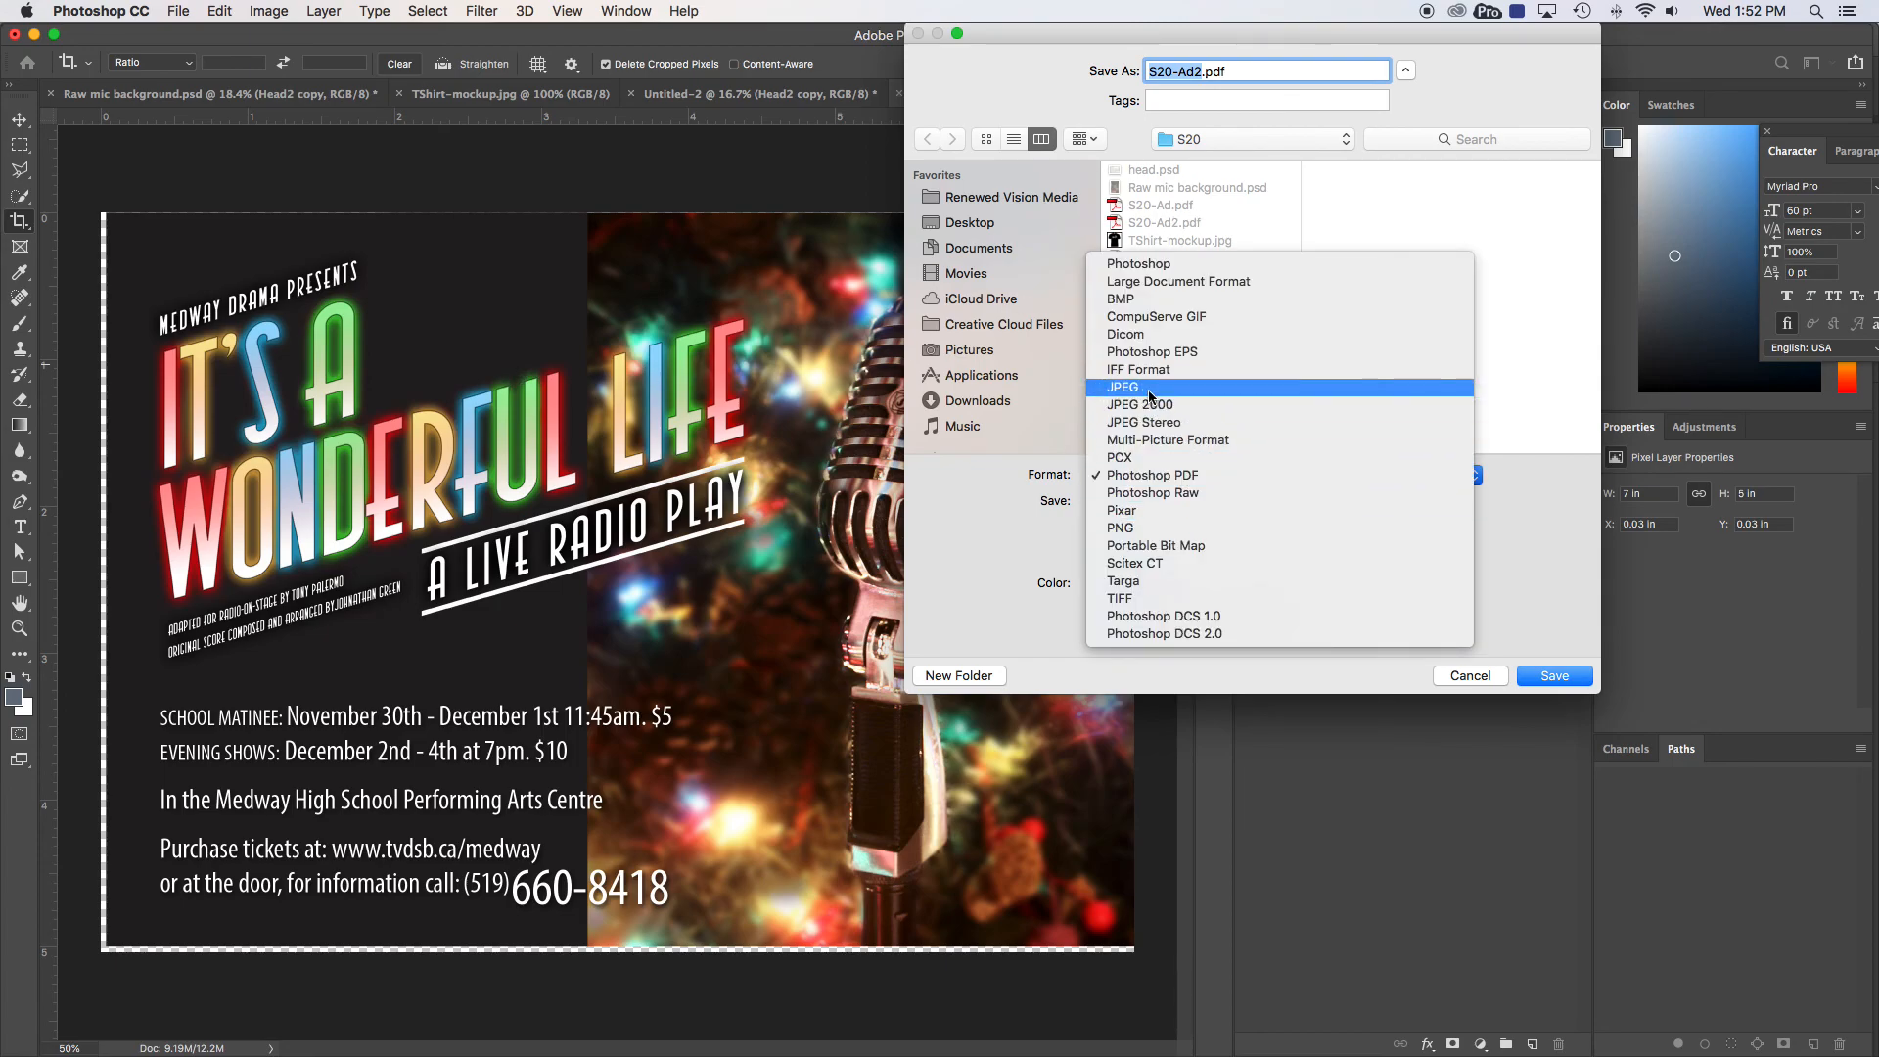